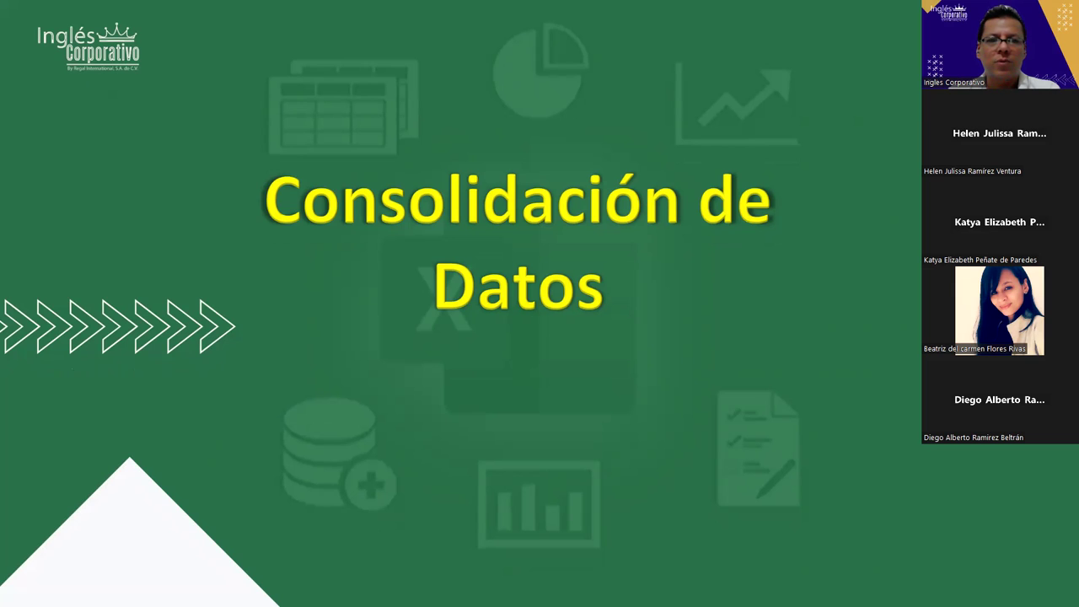
Step: Advance the slideshow to the Objetivo slide
left_click(439, 318)
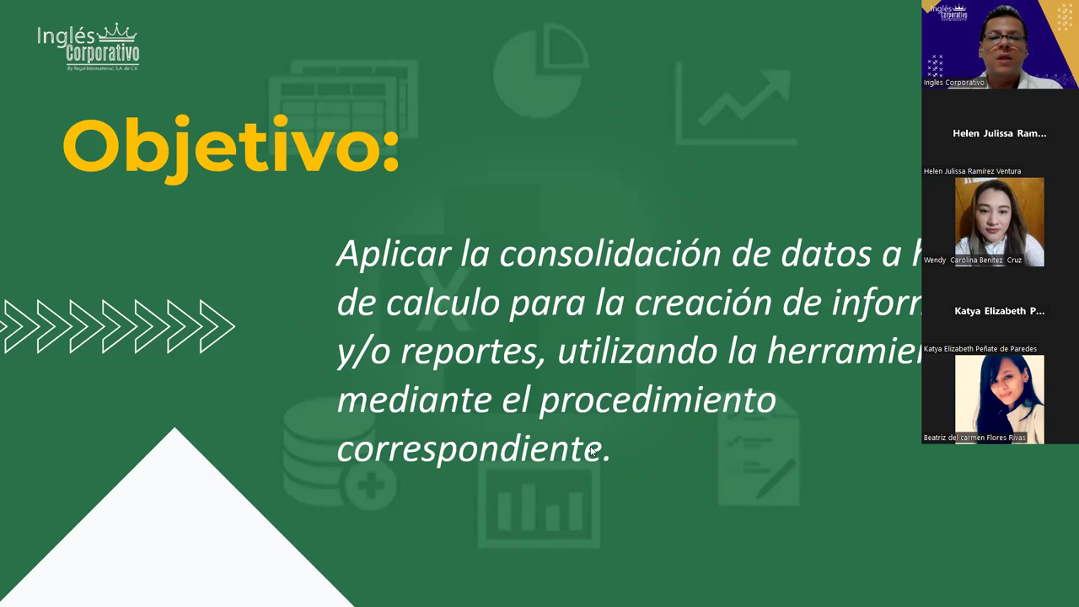
Step: Leave the slideshow and bring up the Excel workbook
key("alt+Tab")
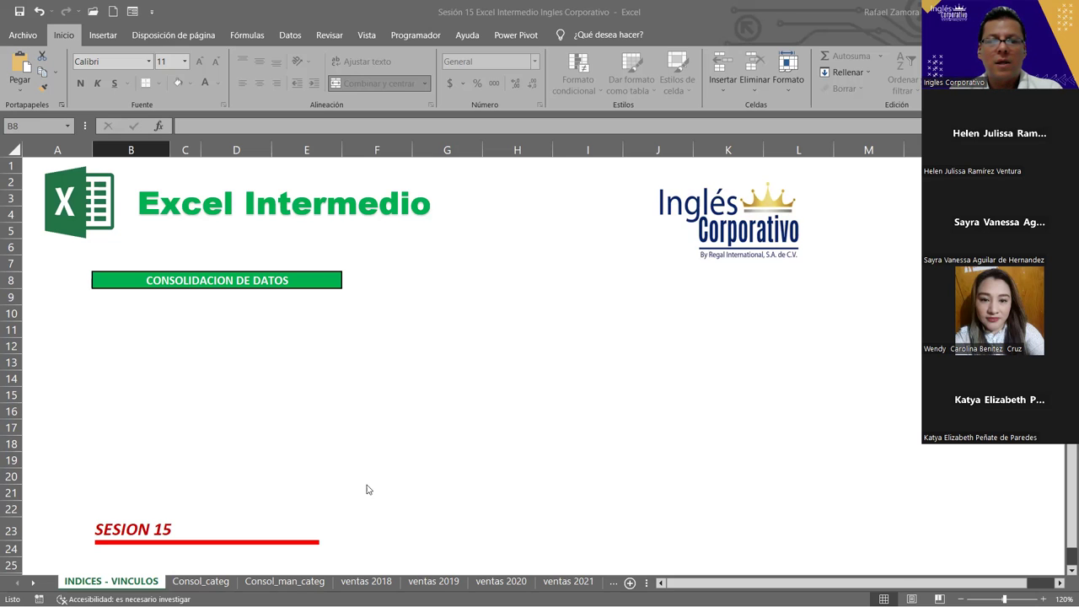
Step: On Consol_categ, delete the earlier results in the SUMA and PROMEDIO tables (B11:F18)
left_click(213, 582)
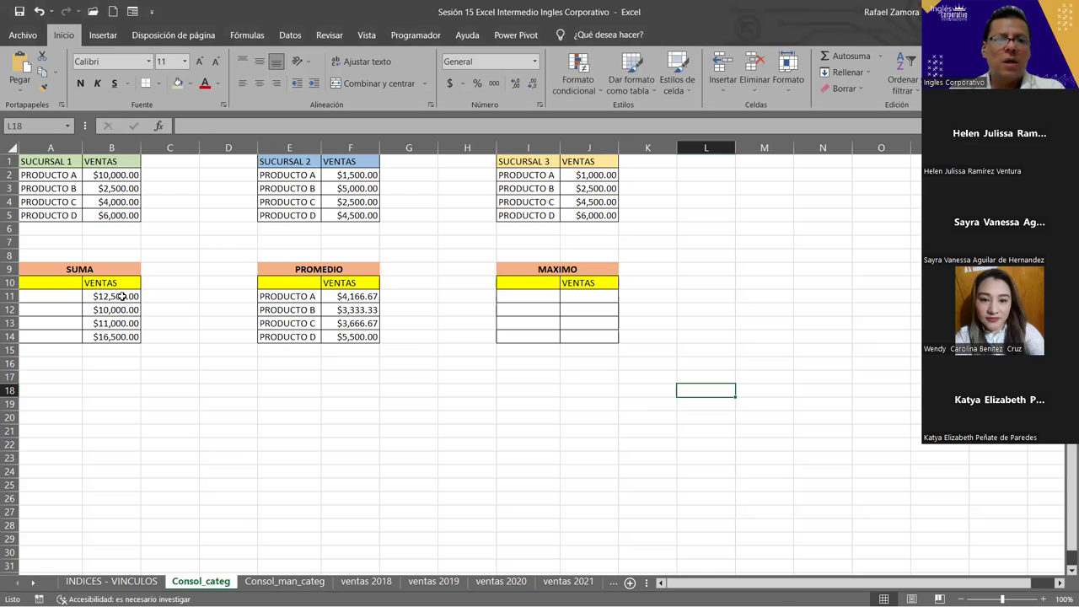
left_click_drag(122, 296, 371, 381)
key("Delete")
left_click(318, 409)
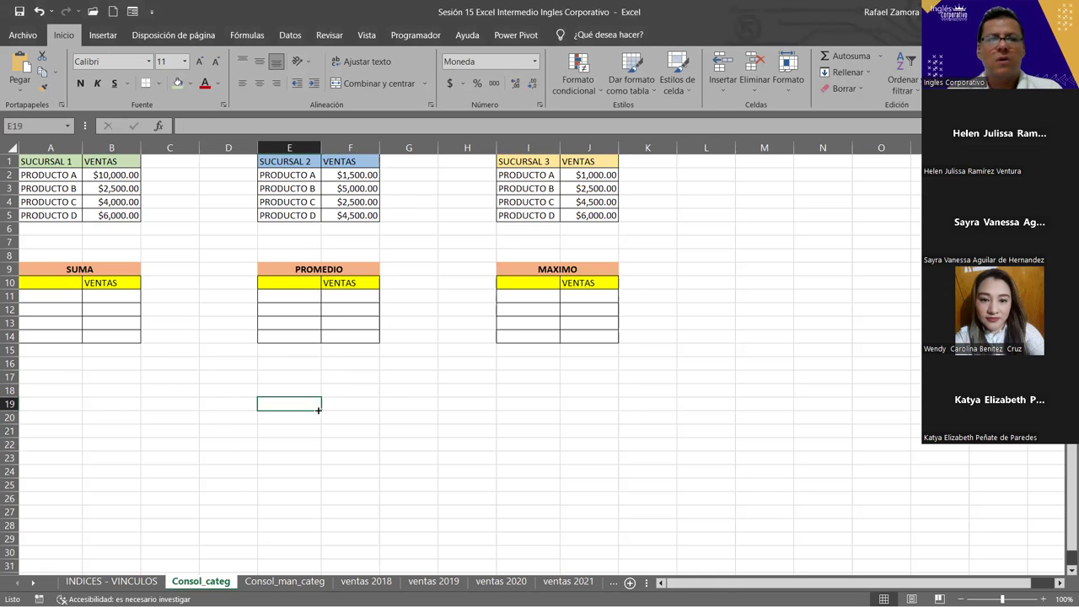
left_click(204, 398)
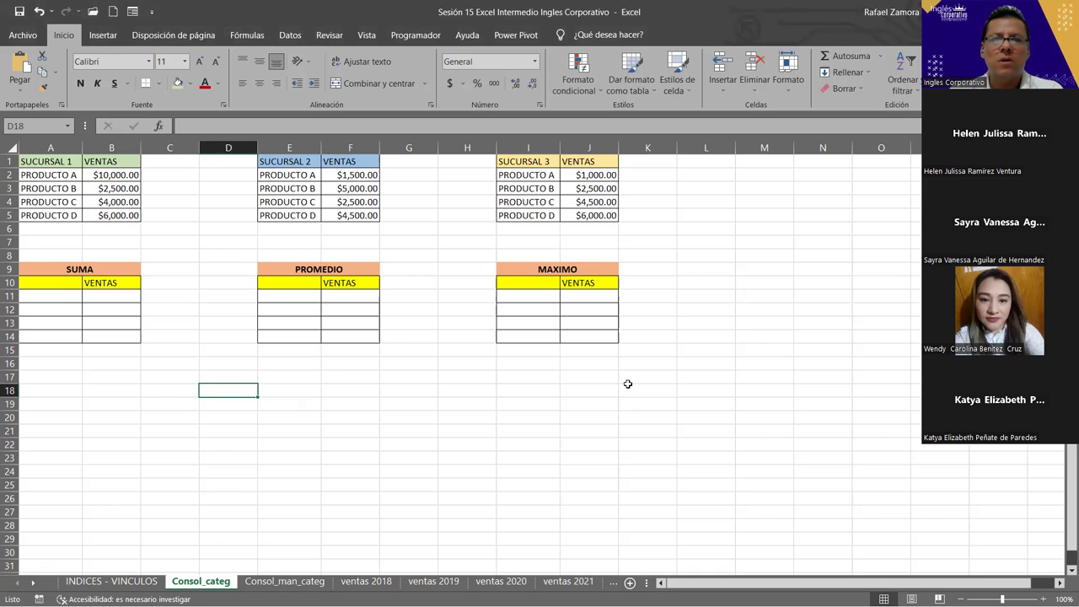
Step: Look through the Consol_man_categ and ventas 2018, 2019 and 2020 sheets
left_click(282, 581)
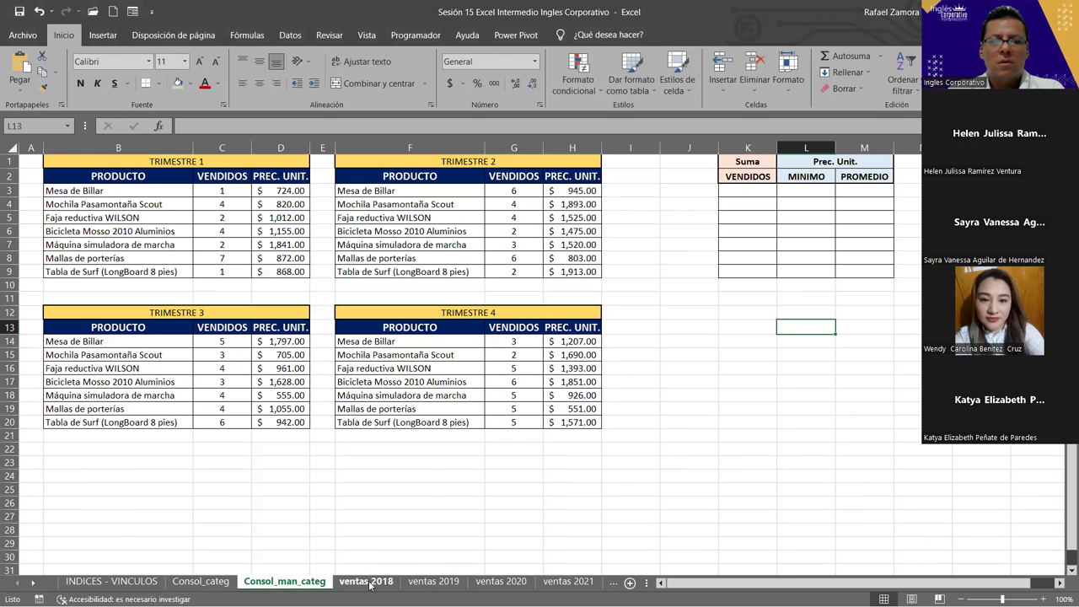
left_click(367, 581)
left_click(434, 583)
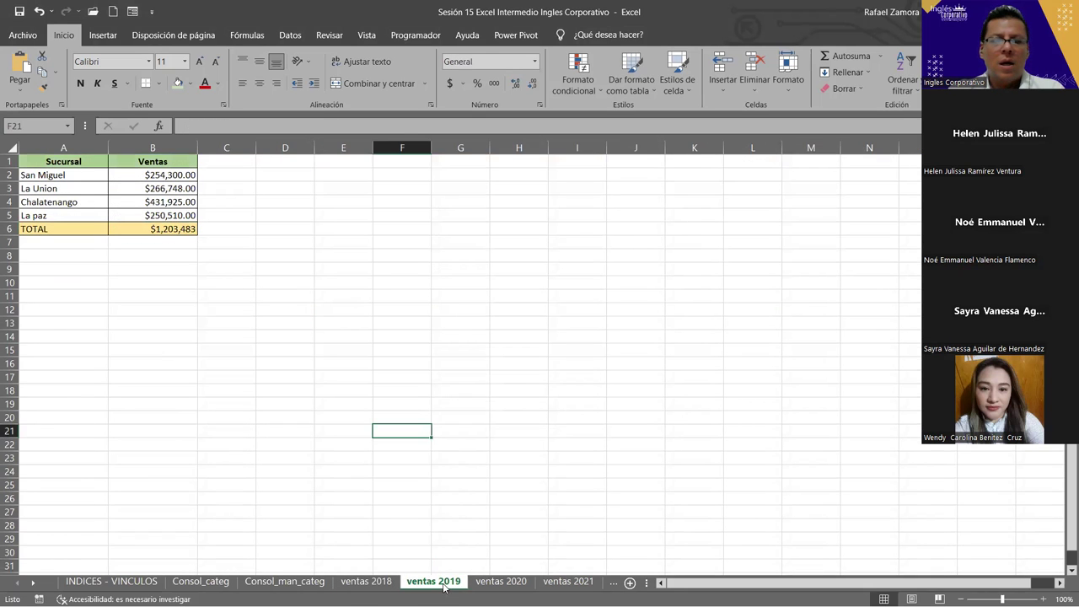
left_click(500, 581)
Step: Glance at the INDICES - VINCULOS sheet, then return to Consol_categ
left_click(135, 582)
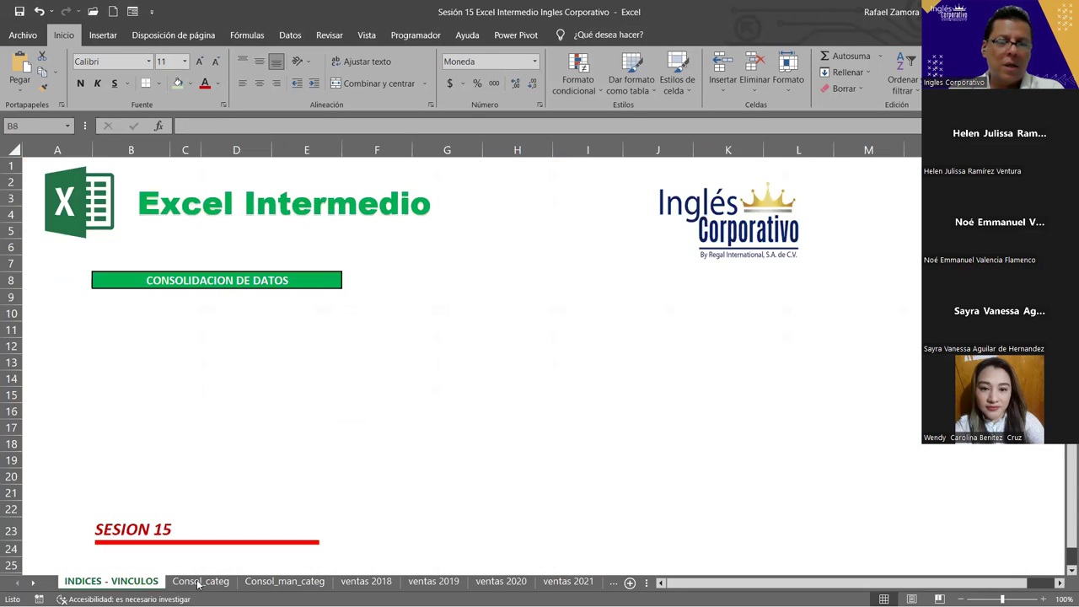
left_click(199, 582)
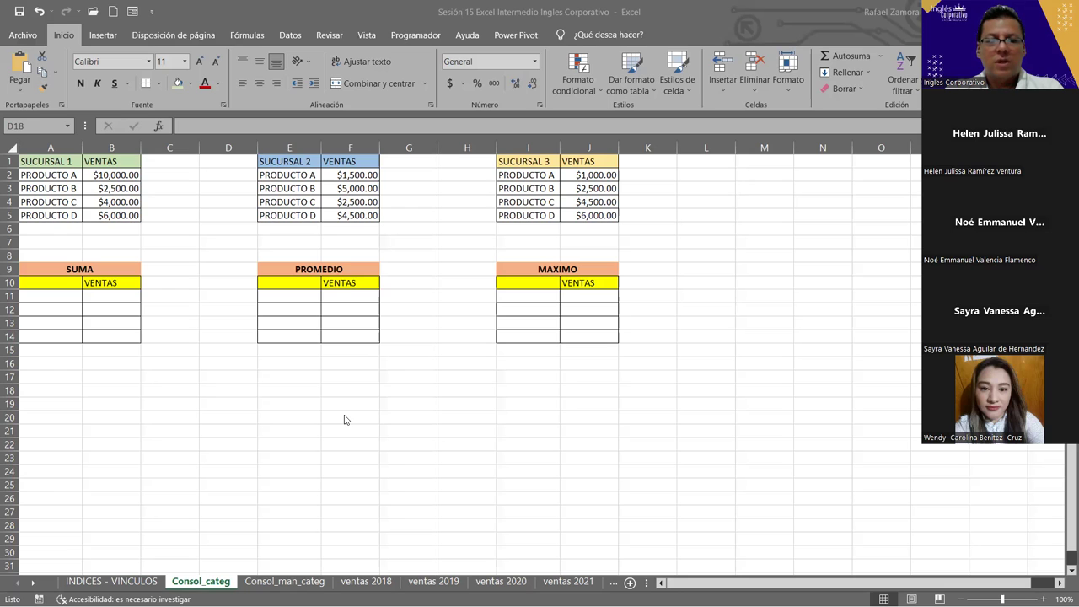
Step: Review the ventas 2018–2021 and TOTAL VENTAS sheets, ending on ventas 2021 ($1,446,229)
left_click(389, 583)
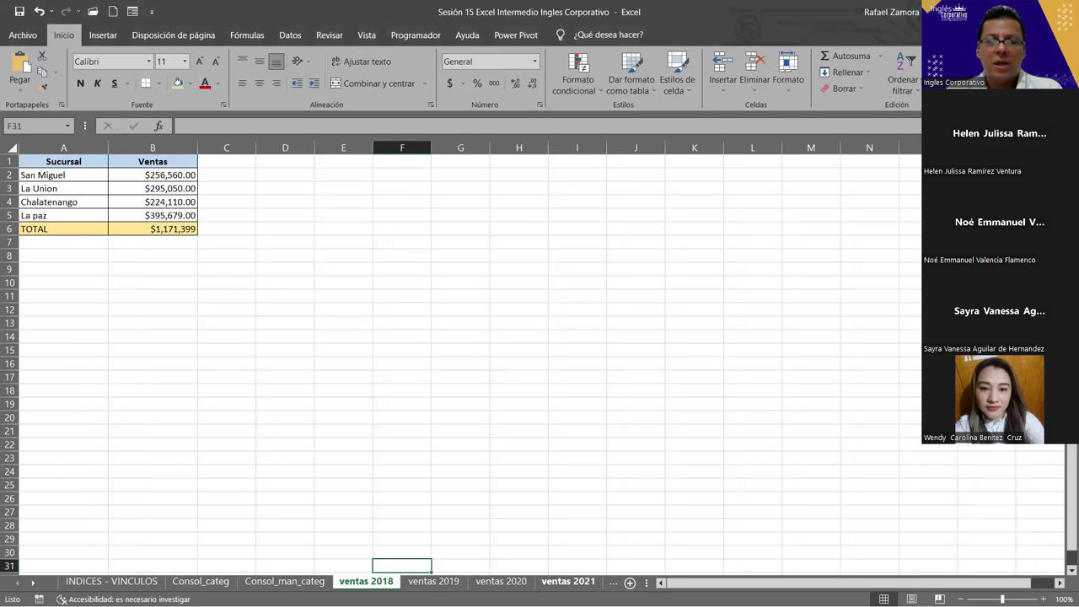
left_click(586, 588)
left_click(616, 583)
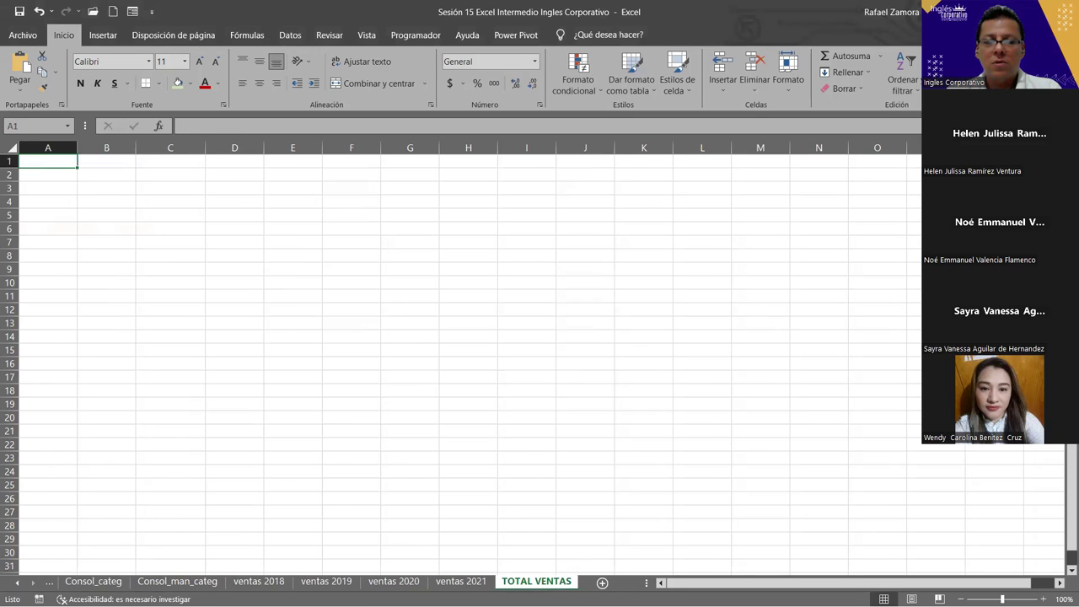
left_click(278, 583)
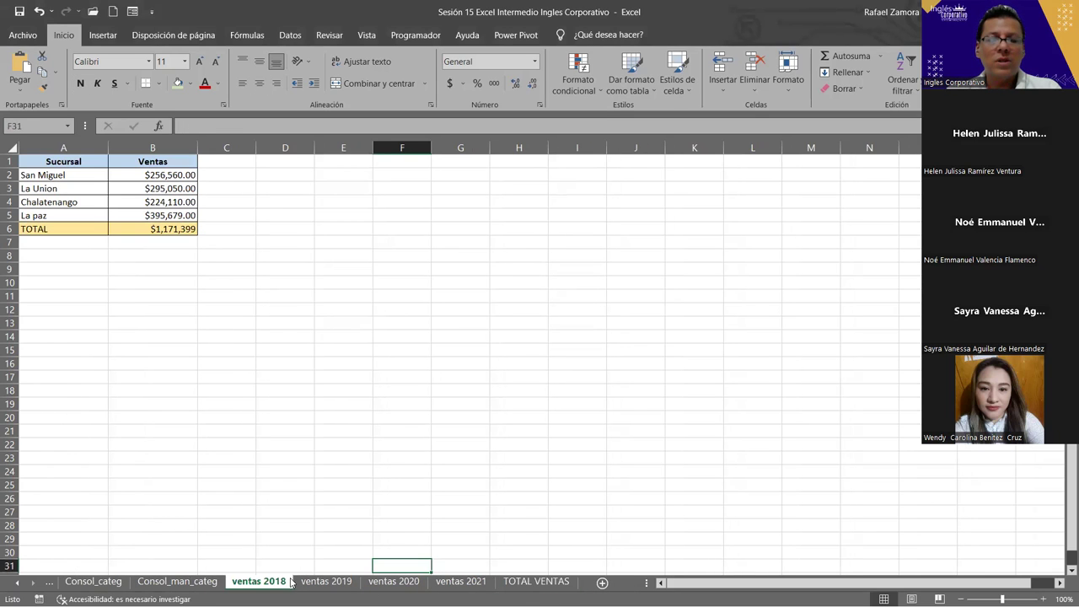
left_click(325, 584)
left_click(393, 583)
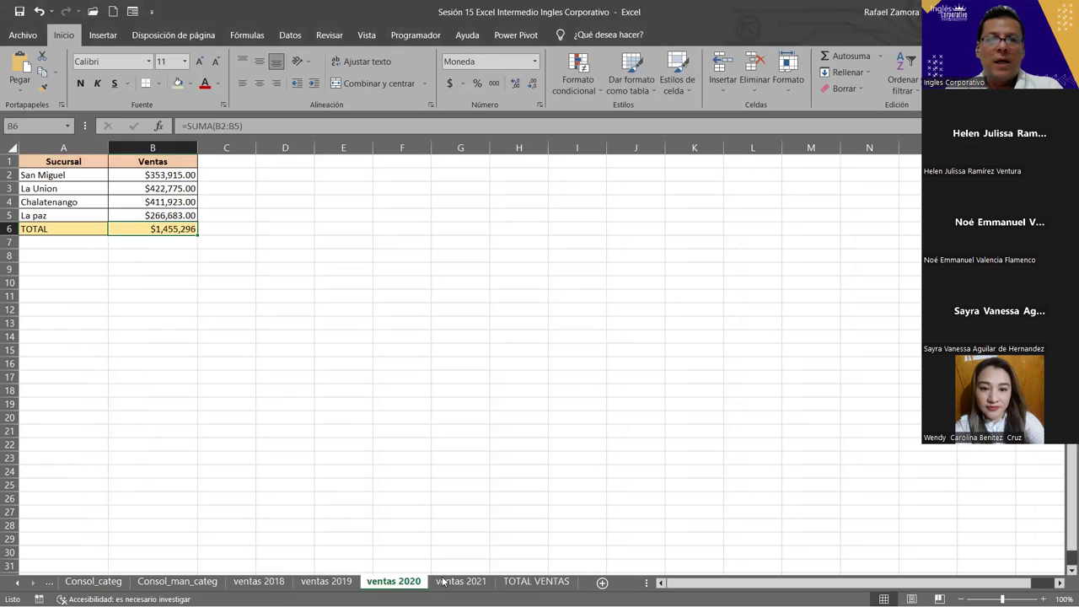
left_click(460, 583)
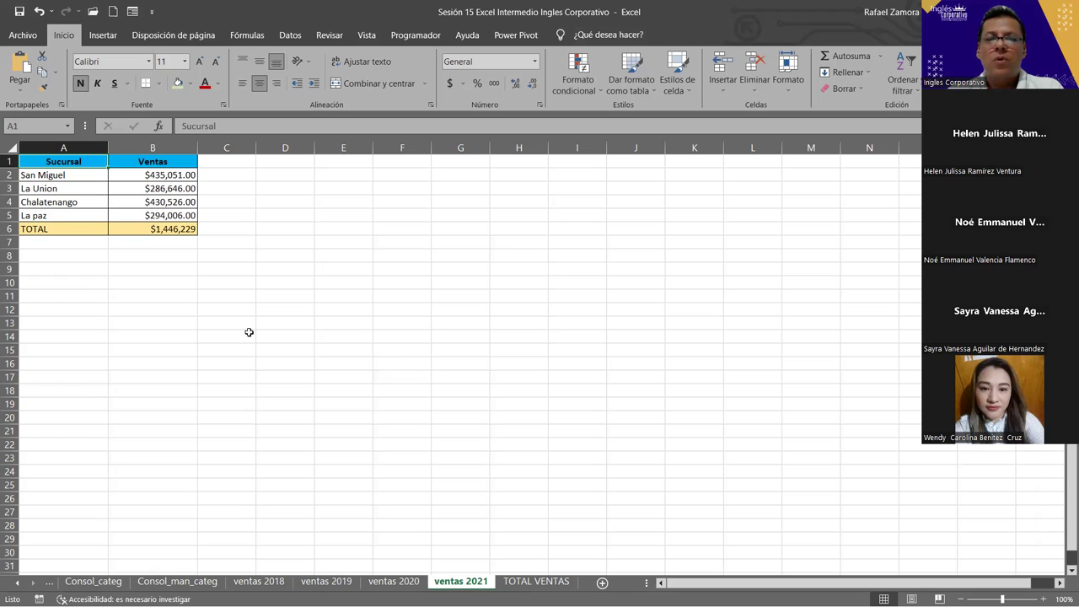
left_click(18, 582)
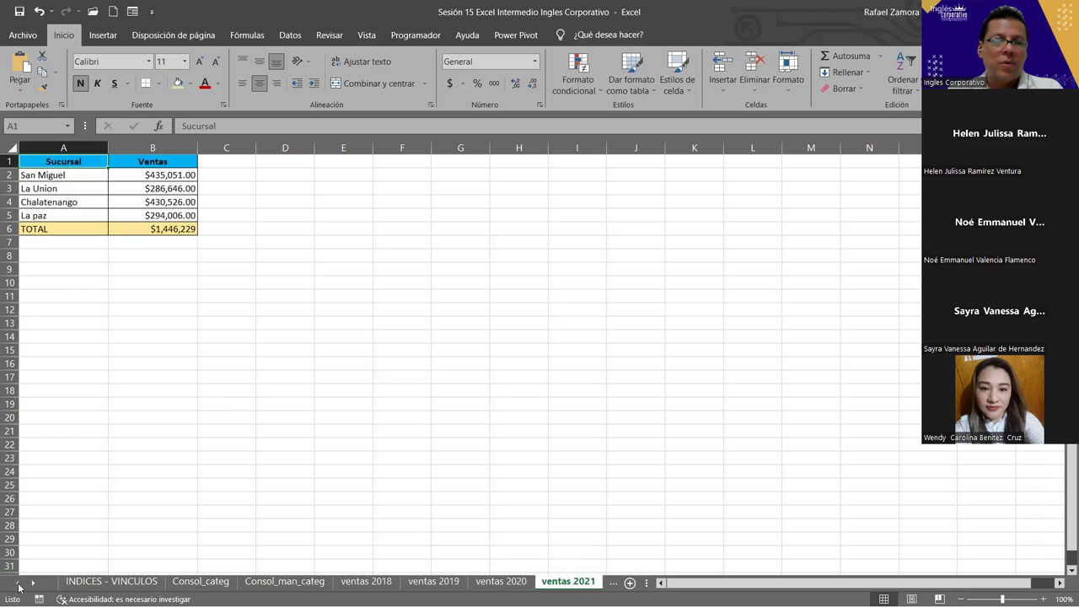
Step: Go back to Consol_categ with its three branch VENTAS tables
left_click(203, 582)
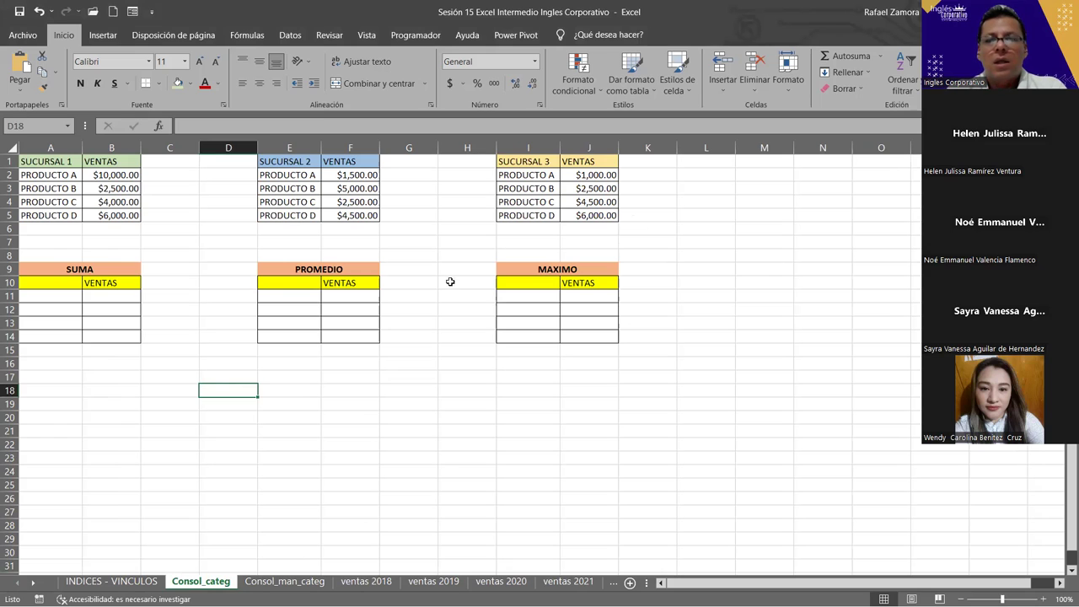
left_click(528, 403)
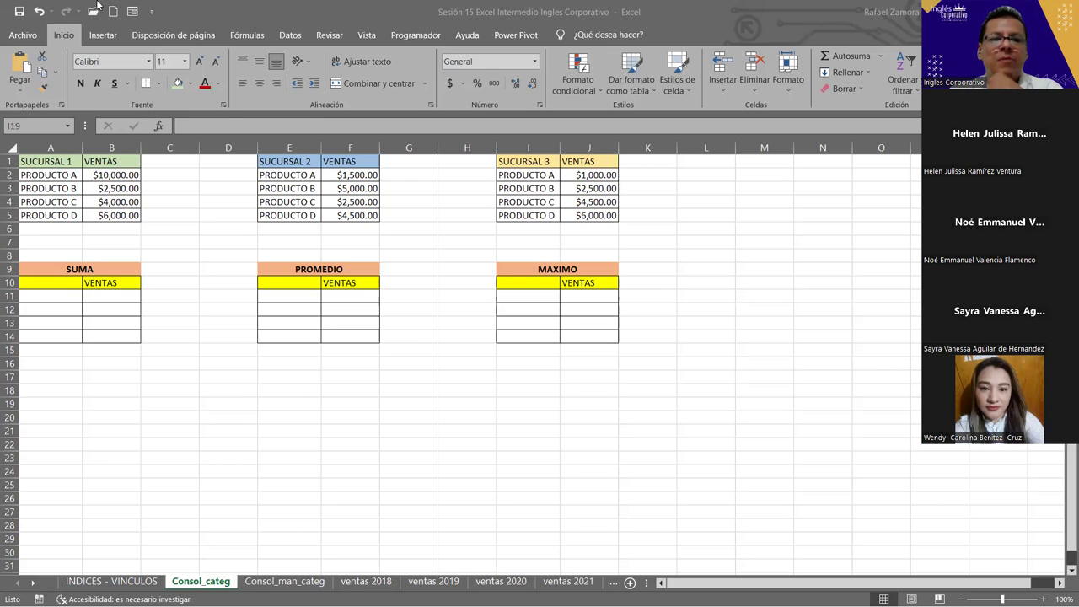
Step: Select cell B11, the first SUMA result cell, with the Datos ribbon showing
left_click(563, 405)
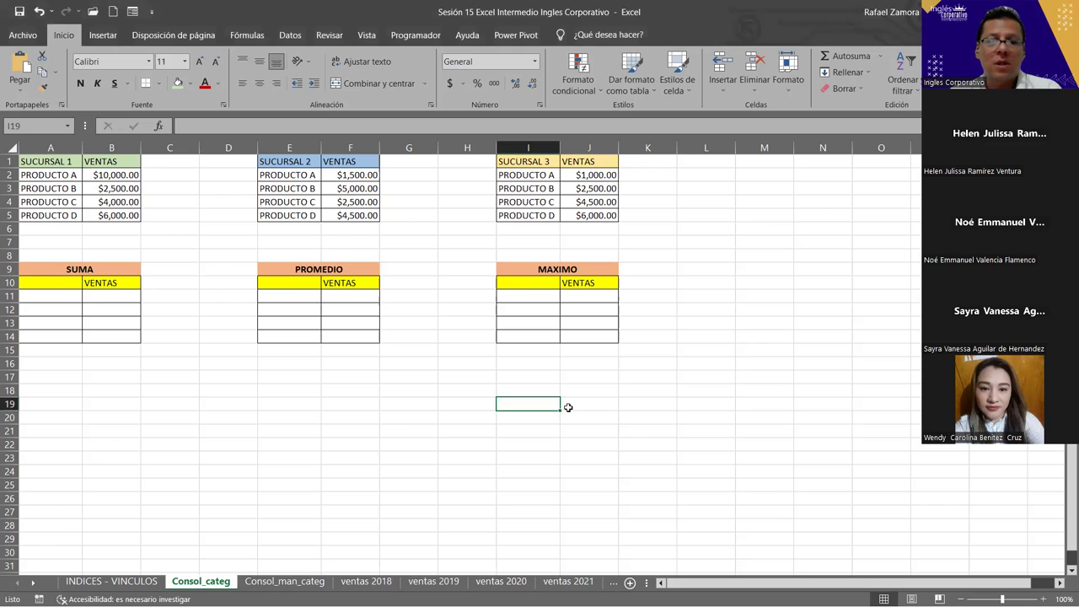
left_click(451, 360)
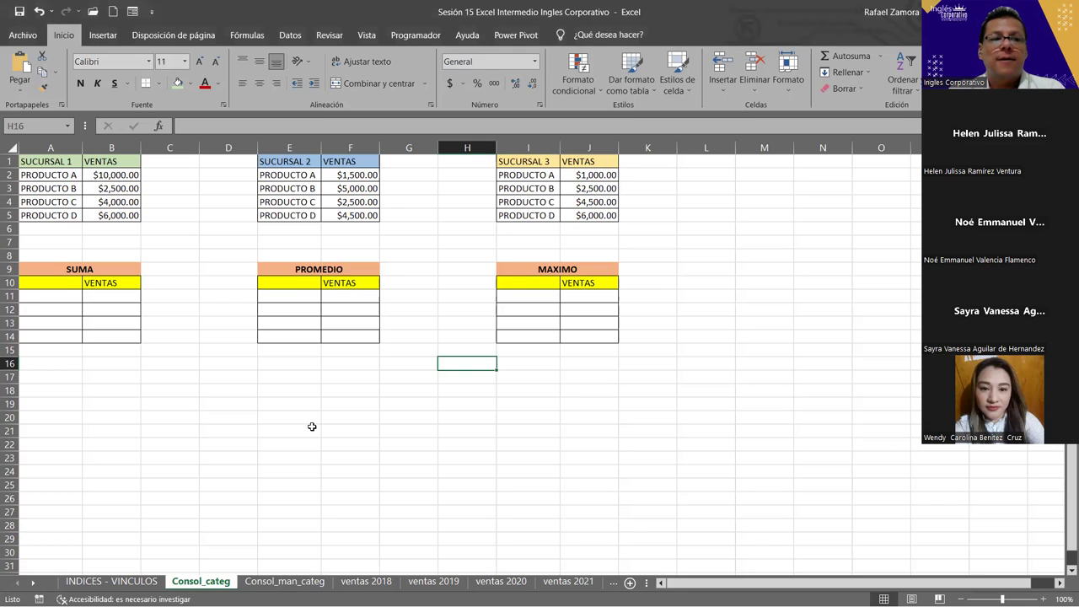
scroll(309, 443, "up", 1)
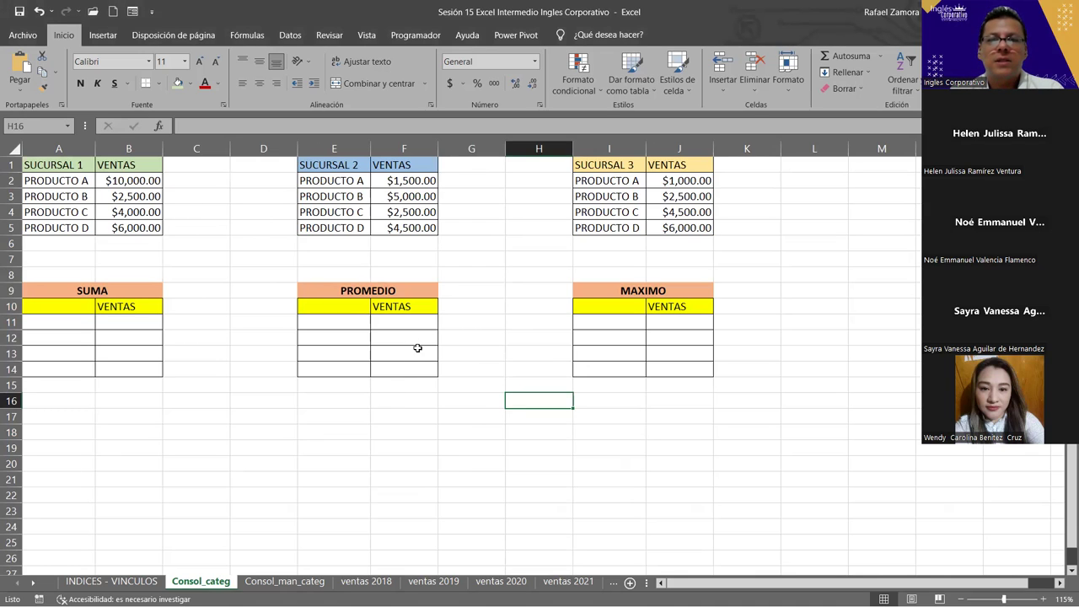
left_click_drag(114, 324, 714, 430)
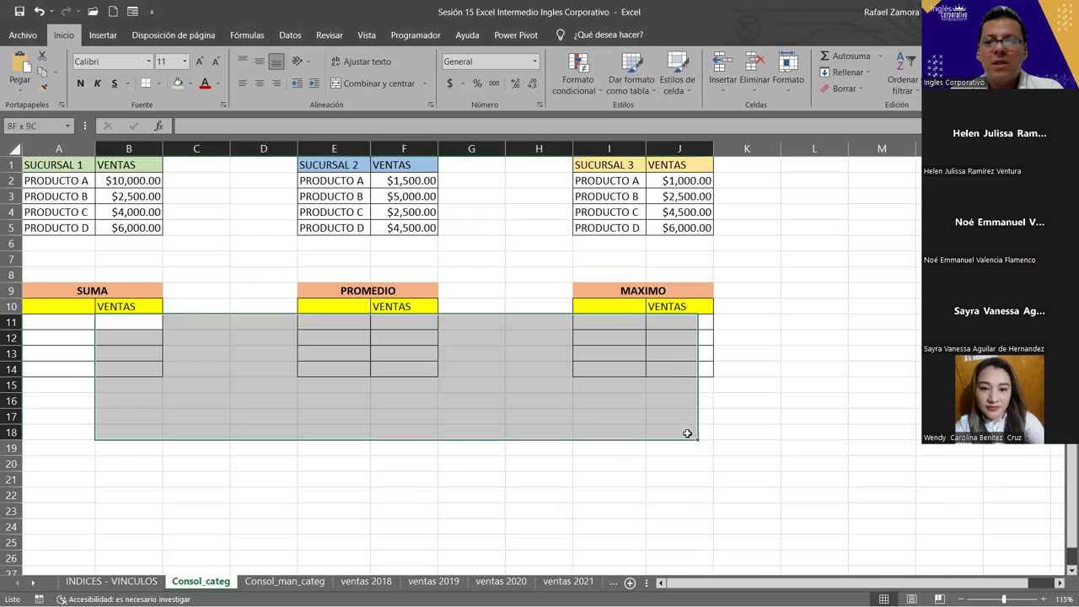
left_click(626, 450)
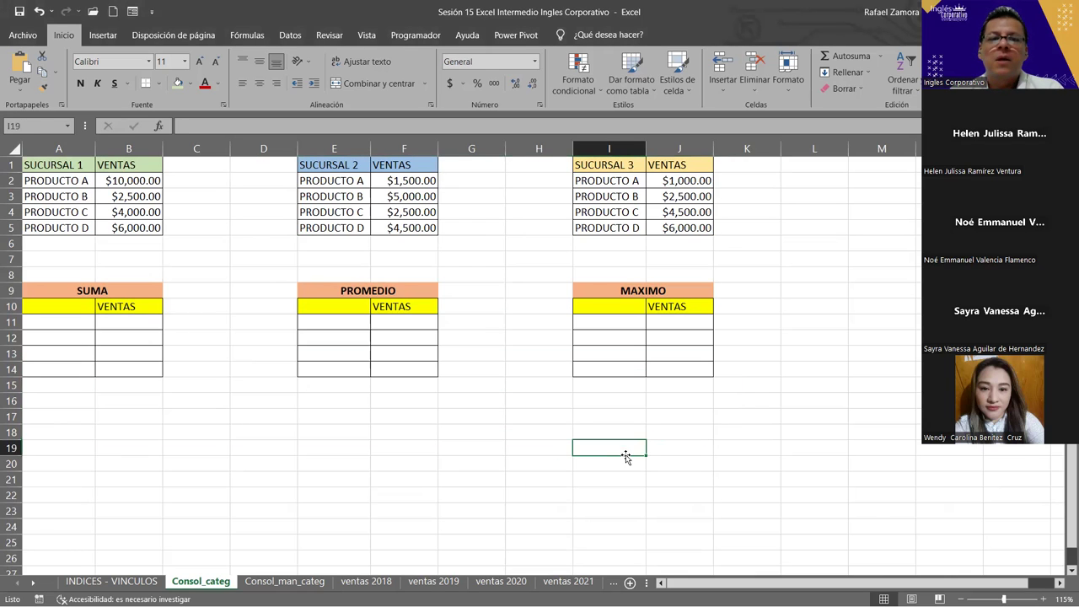
left_click(576, 418)
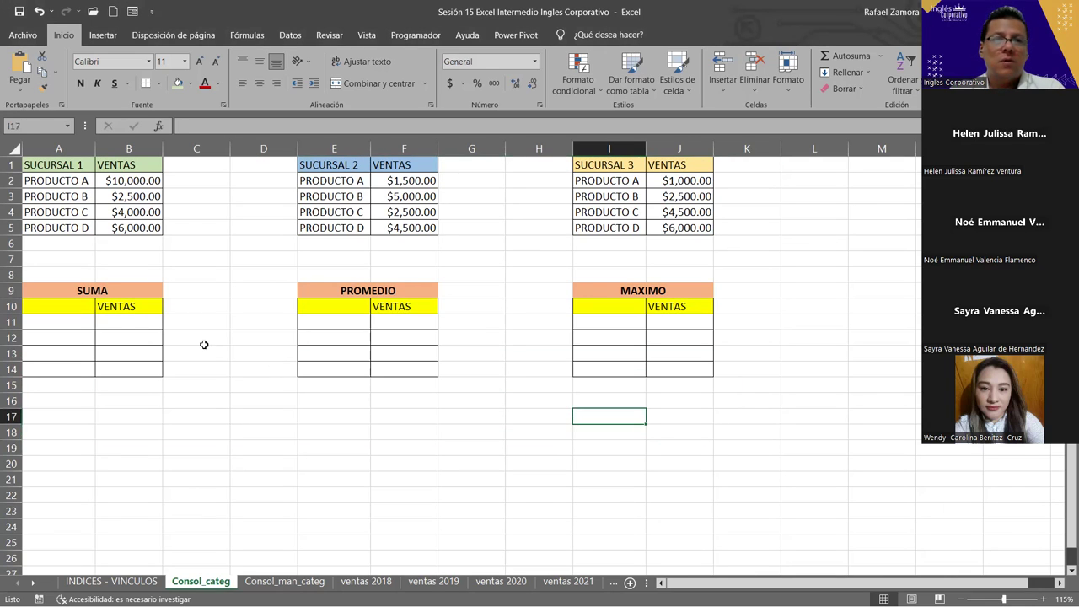
left_click(114, 323)
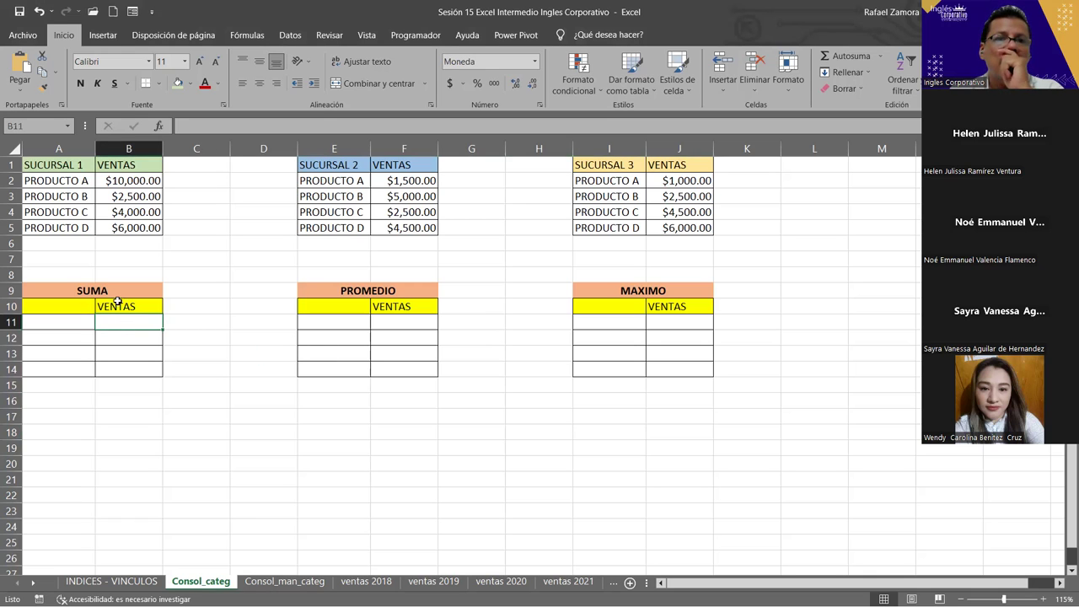
left_click(285, 37)
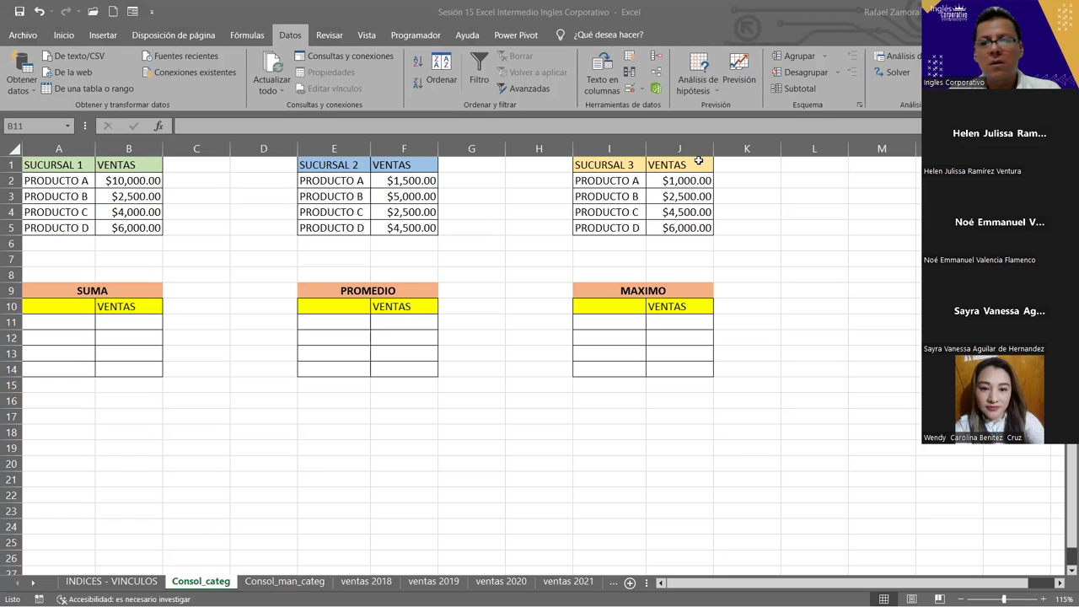
key("alt+Tab")
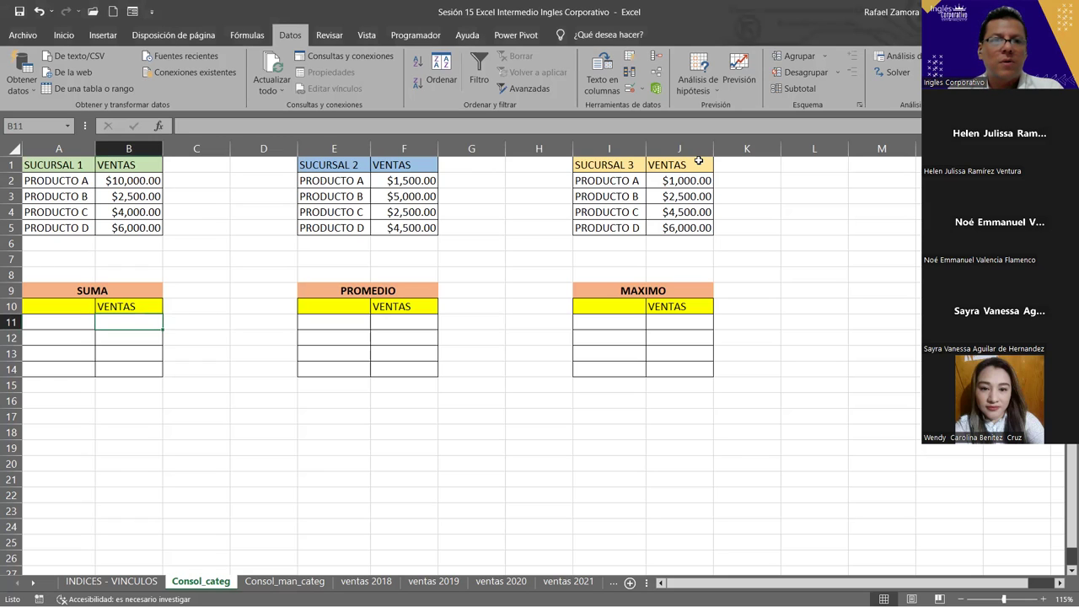
key("alt+Tab")
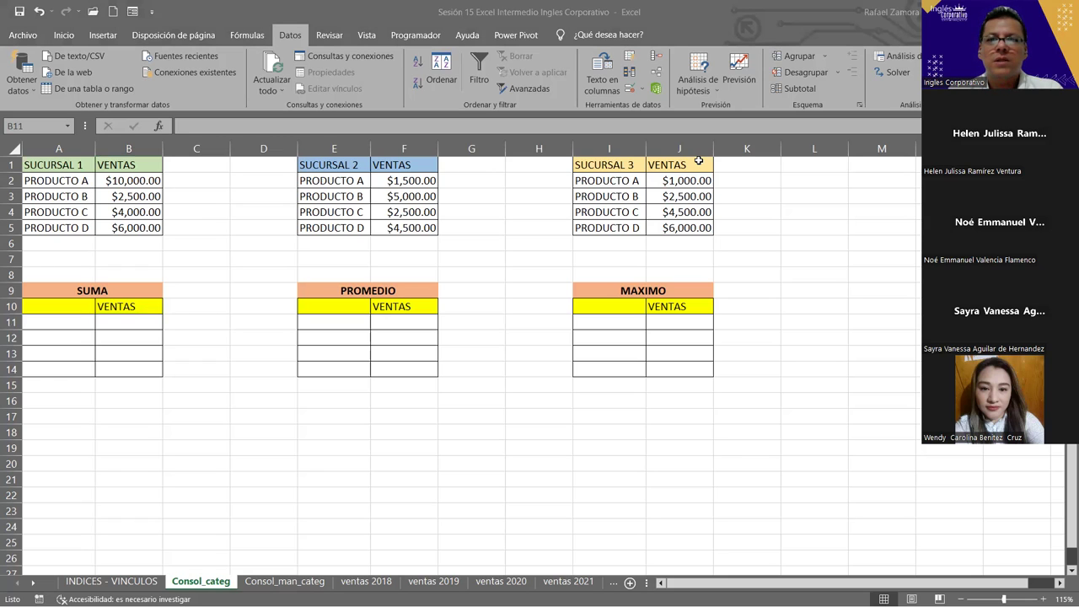
left_click(688, 18)
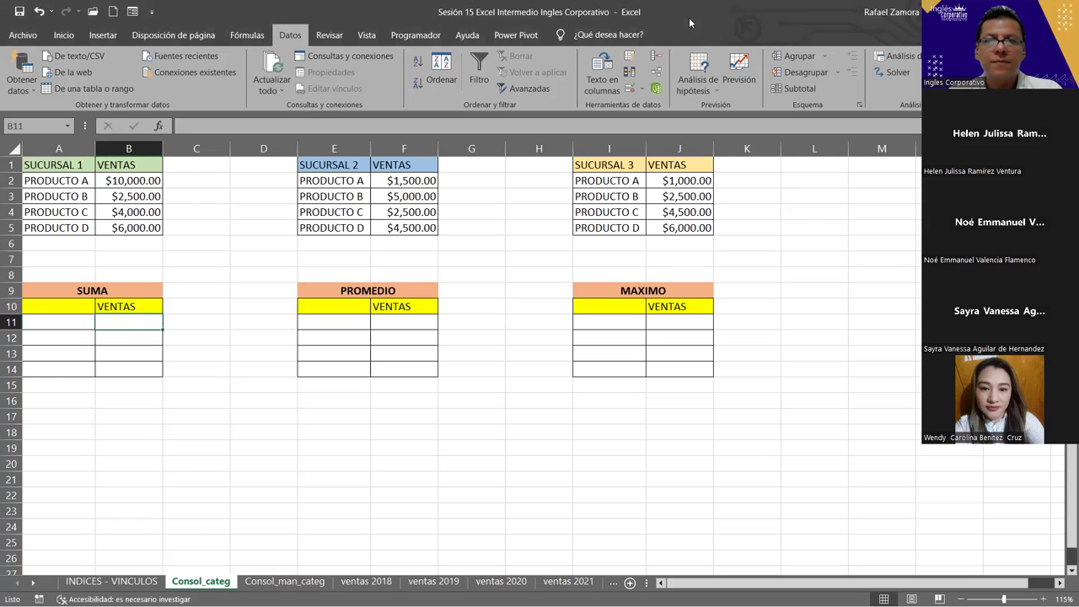
key("alt+Tab")
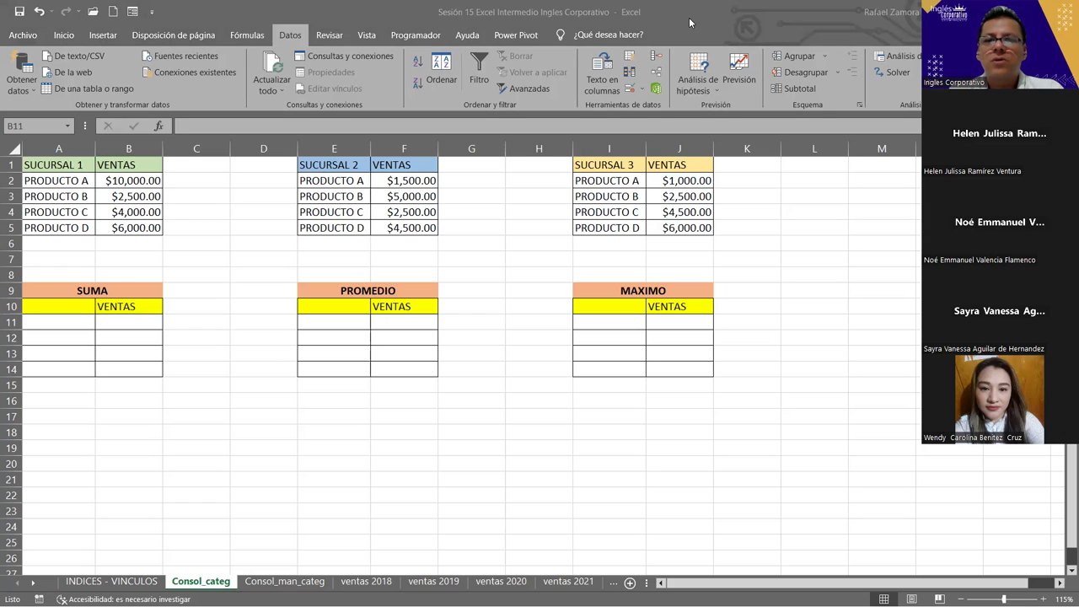
left_click(657, 61)
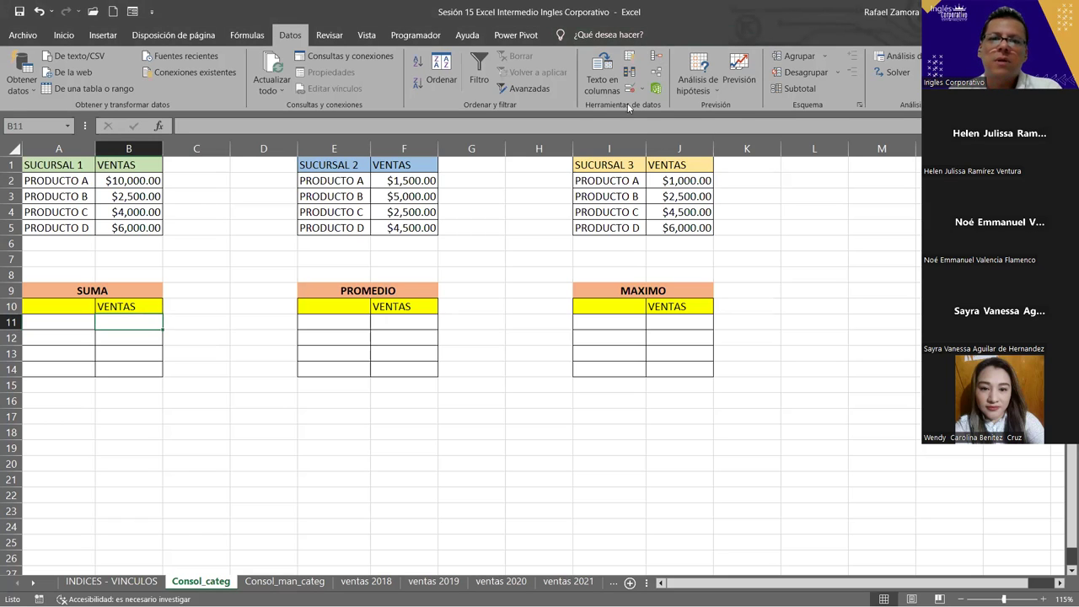
Step: Remove all three stored ranges, including $I$2:$J$5, from Consol_categ's Consolidar list
left_click(662, 58)
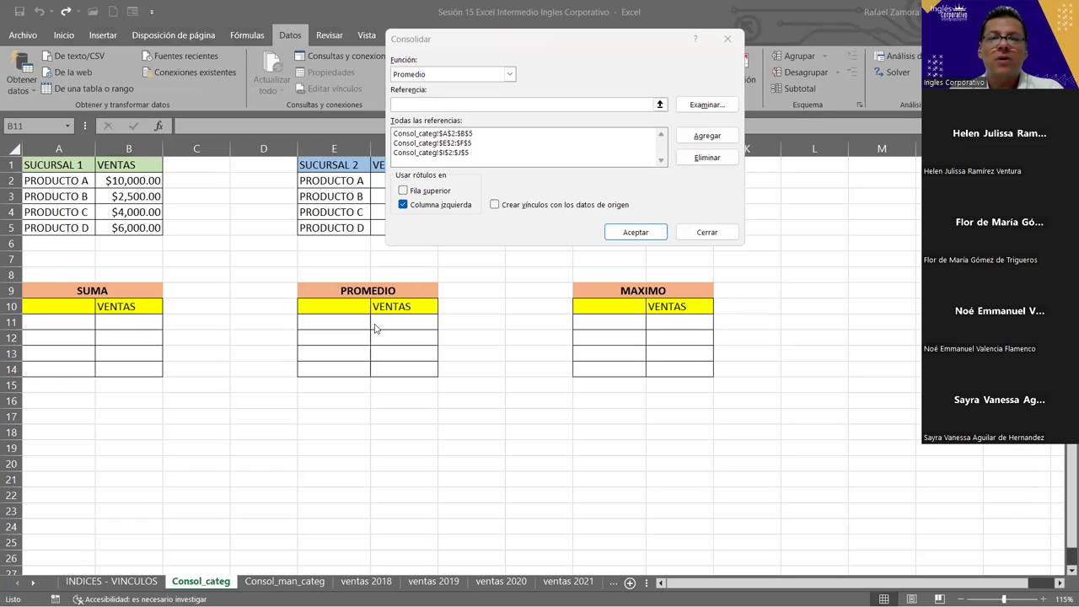
left_click(488, 143)
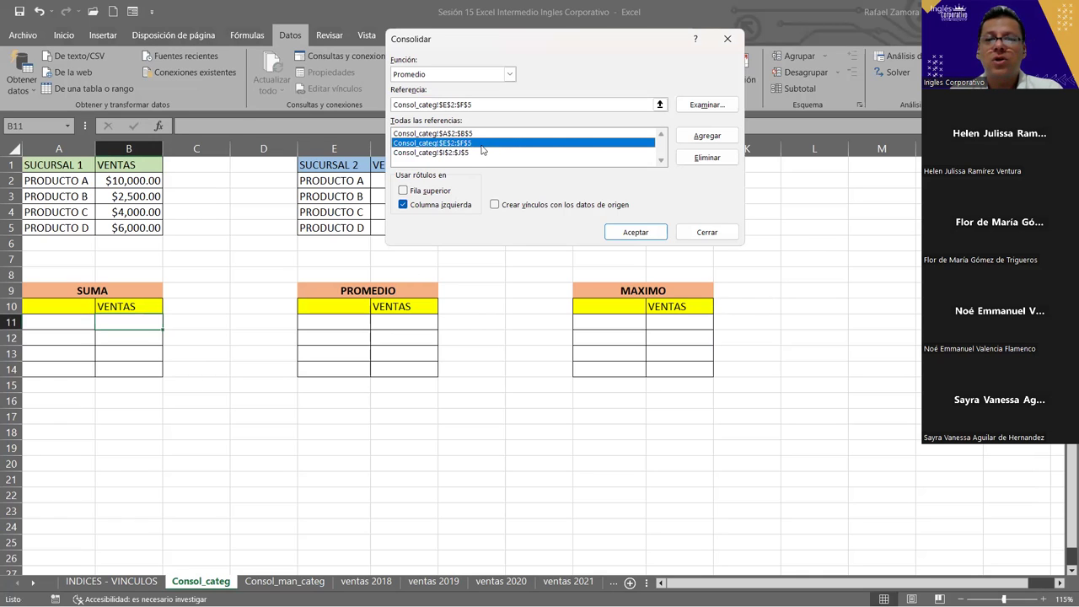
left_click(706, 158)
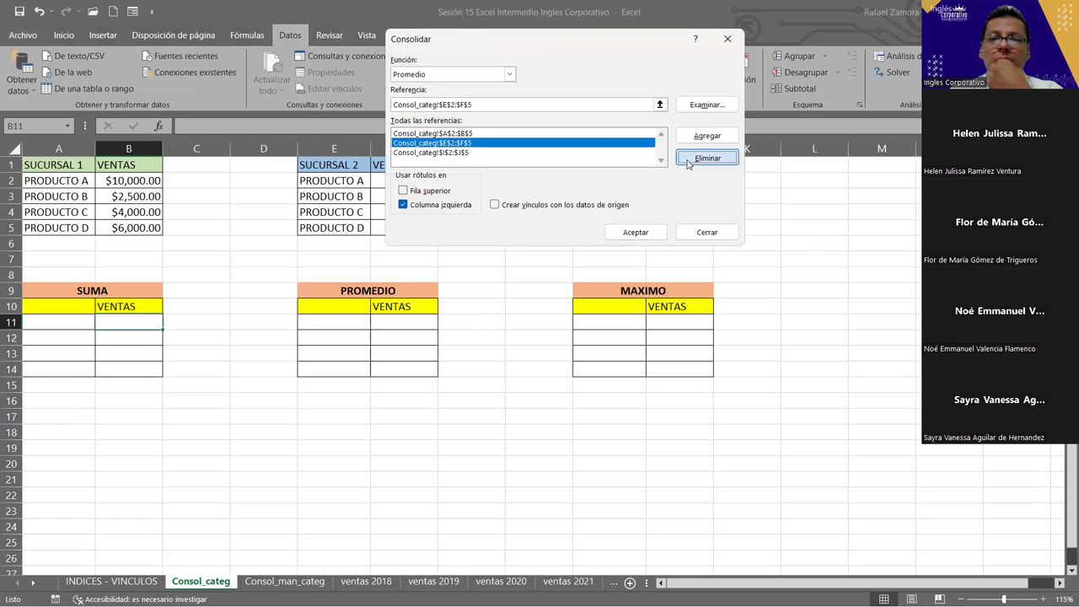
left_click(540, 134)
left_click(706, 157)
left_click(546, 135)
left_click(703, 158)
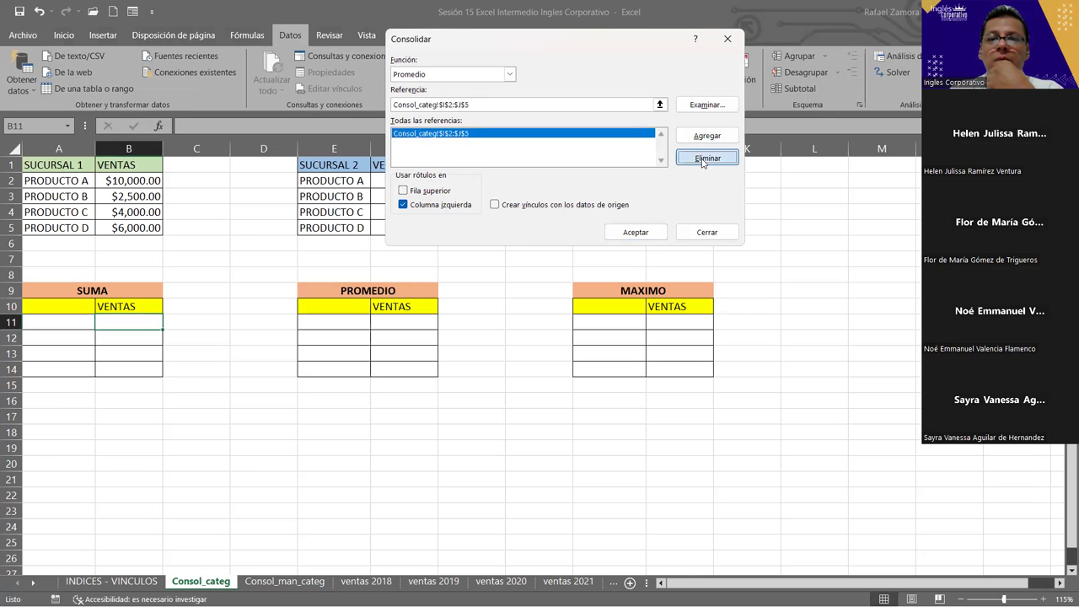
left_click(638, 236)
left_click(523, 355)
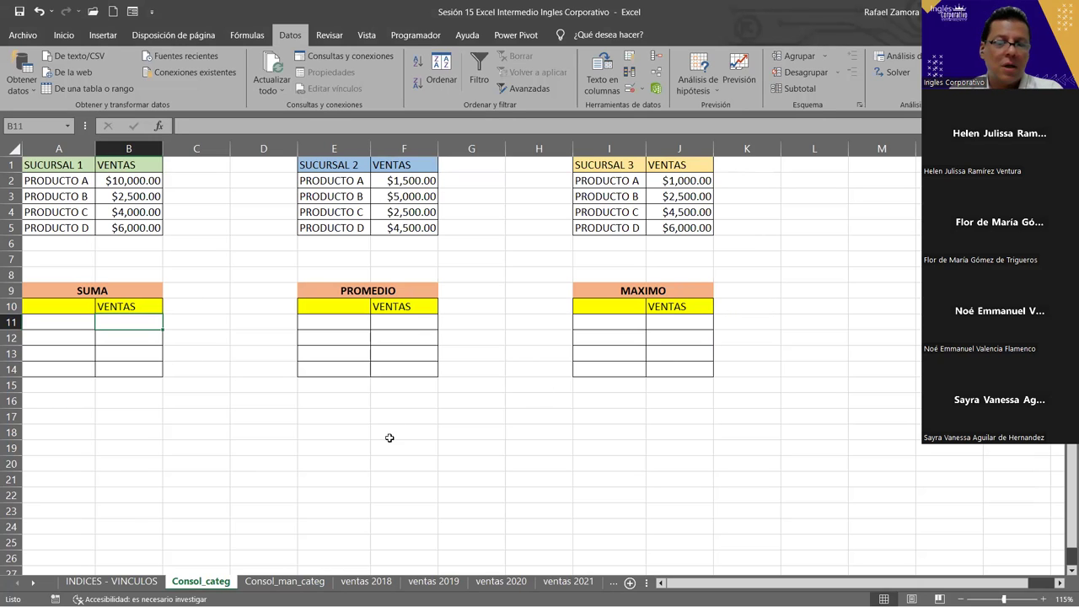
Step: Remove Consol_man_categ's four Consolidar references: $C$3:$C$9, $C$14:$C$20, $G$3:$G$9, $G$14:$G$20
left_click(297, 581)
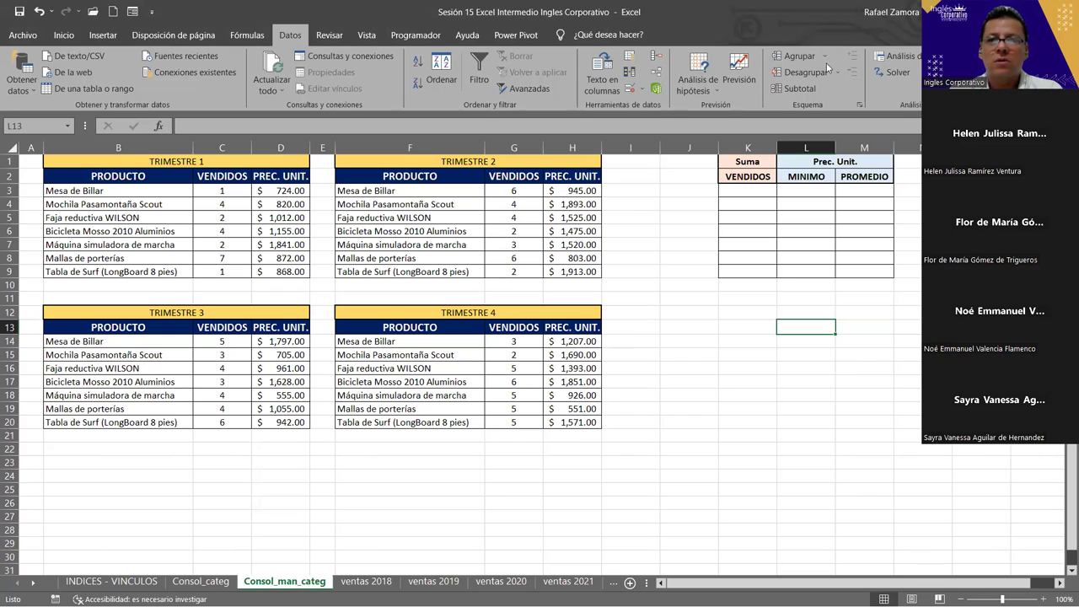
left_click(657, 59)
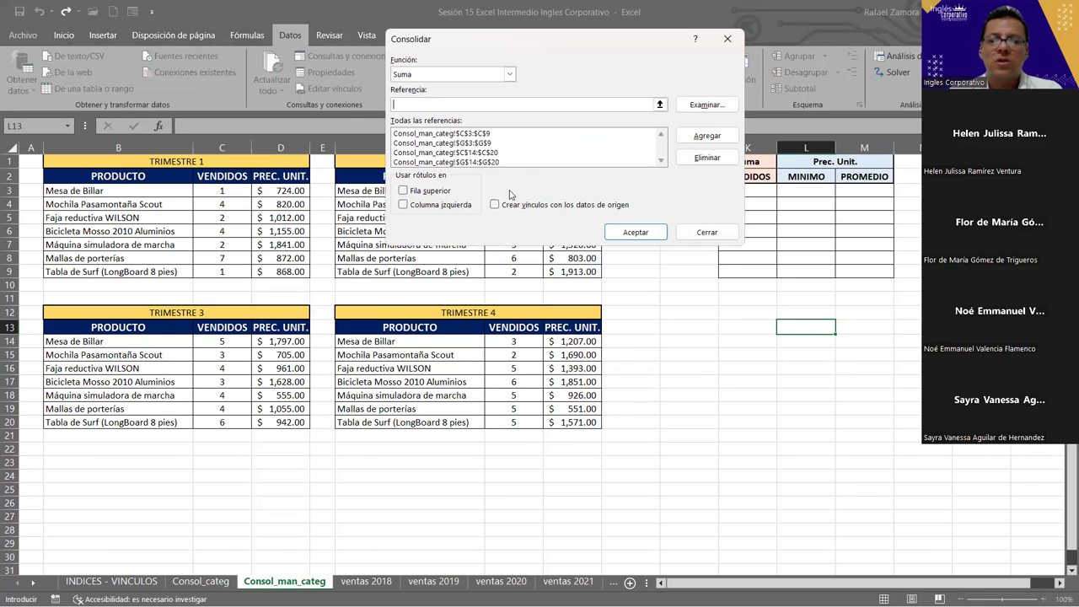
left_click(469, 134)
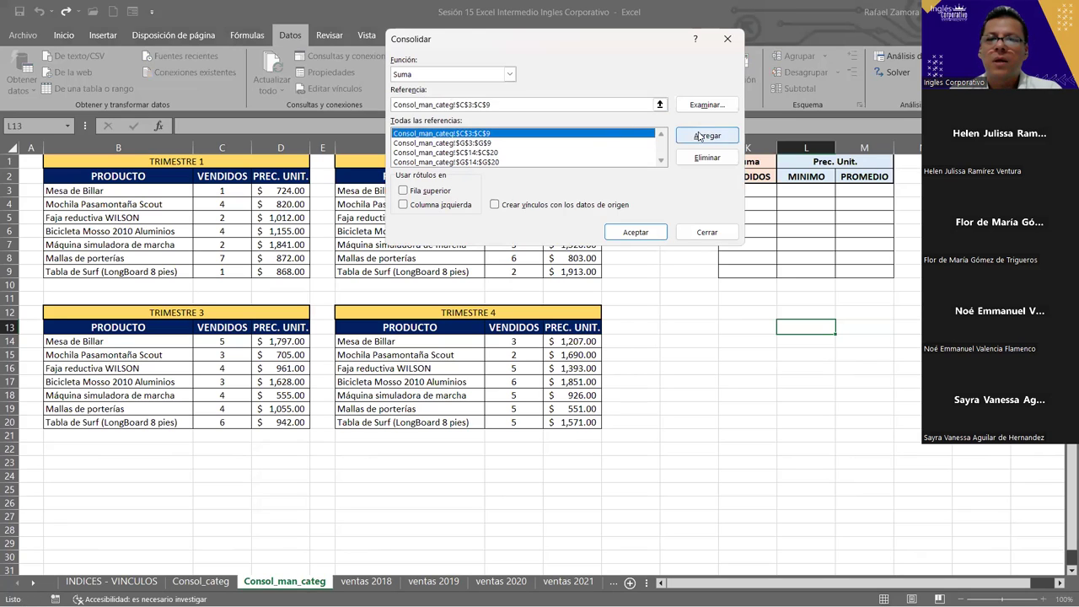
left_click(715, 160)
left_click(516, 143)
left_click(706, 158)
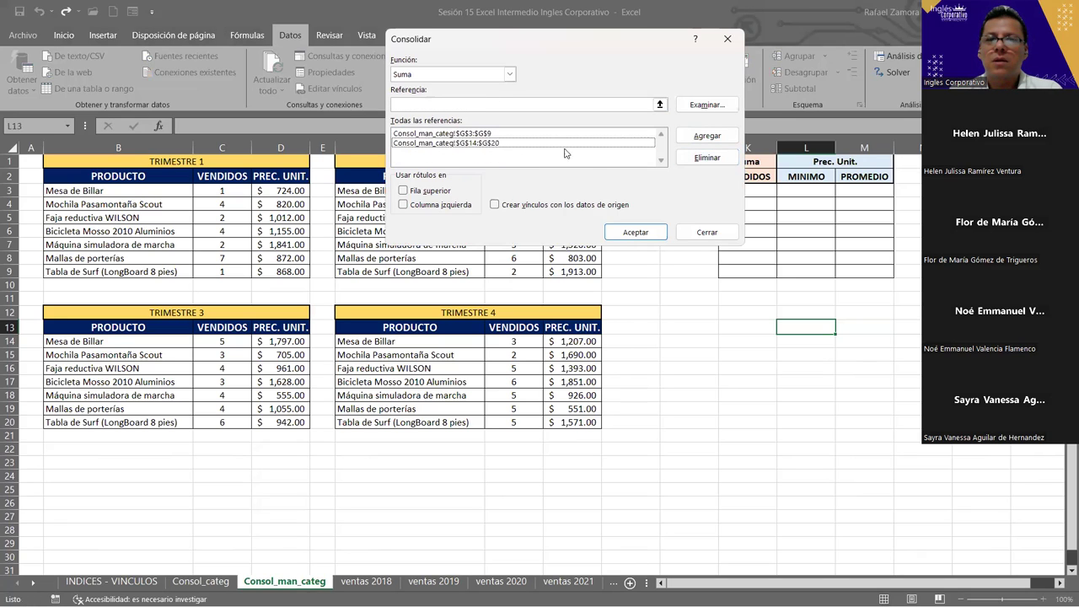
left_click(547, 139)
left_click(706, 159)
left_click(559, 137)
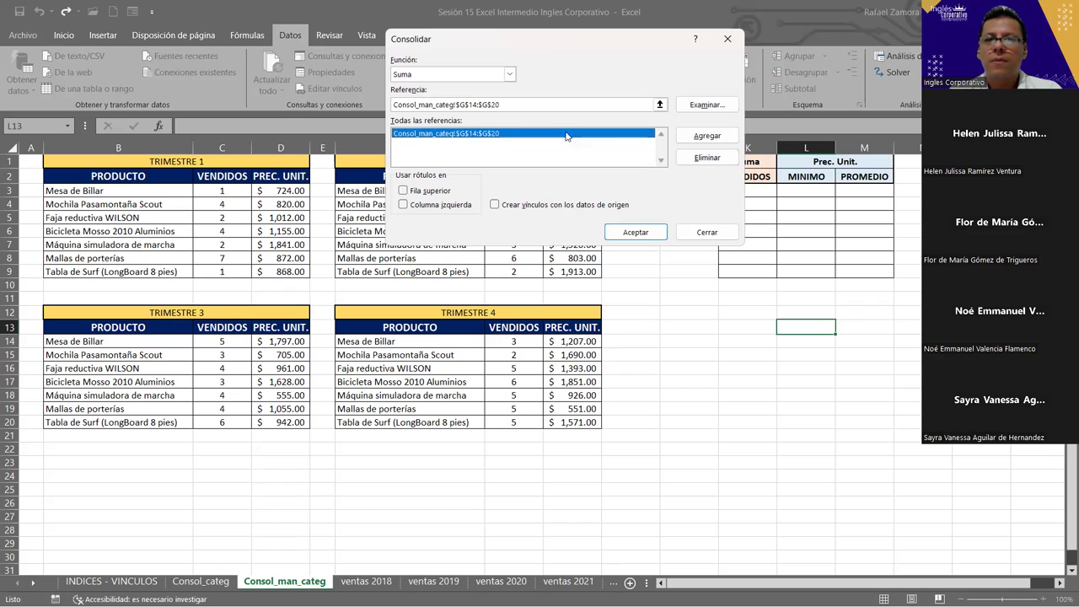
left_click(711, 159)
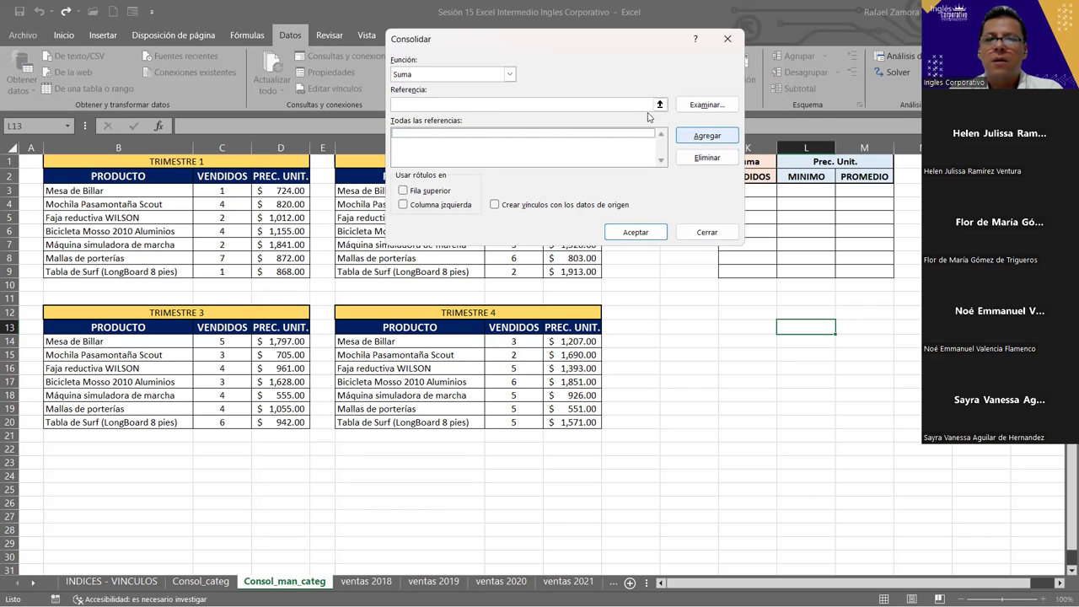
left_click(632, 231)
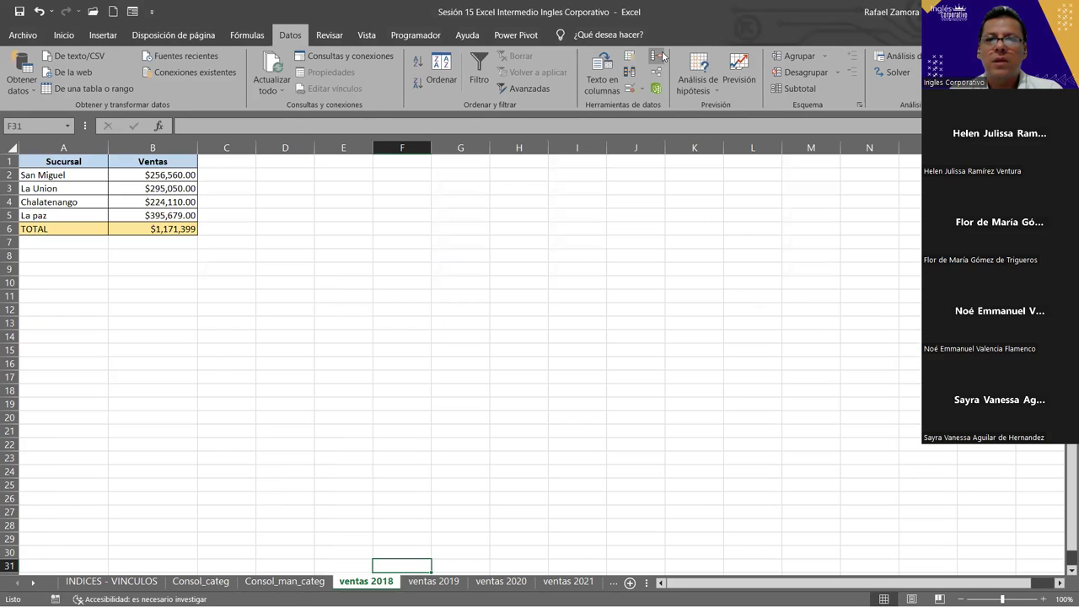
left_click(662, 56)
left_click(710, 230)
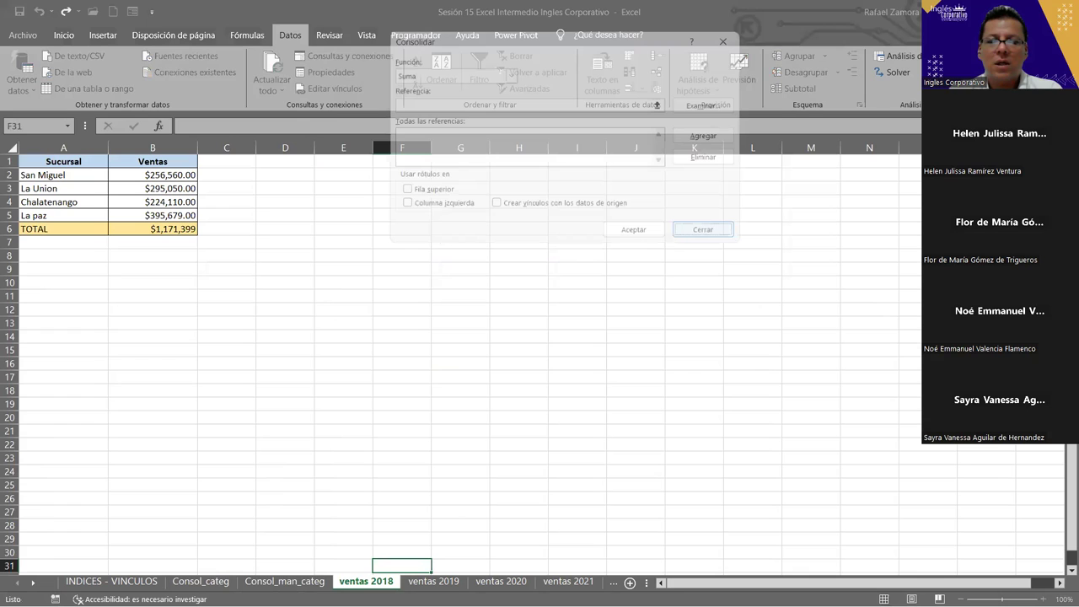
Step: Confirm ventas 2019, ventas 2020 and TOTAL VENTAS hold no Consolidar references, then return to Consol_categ
left_click(433, 581)
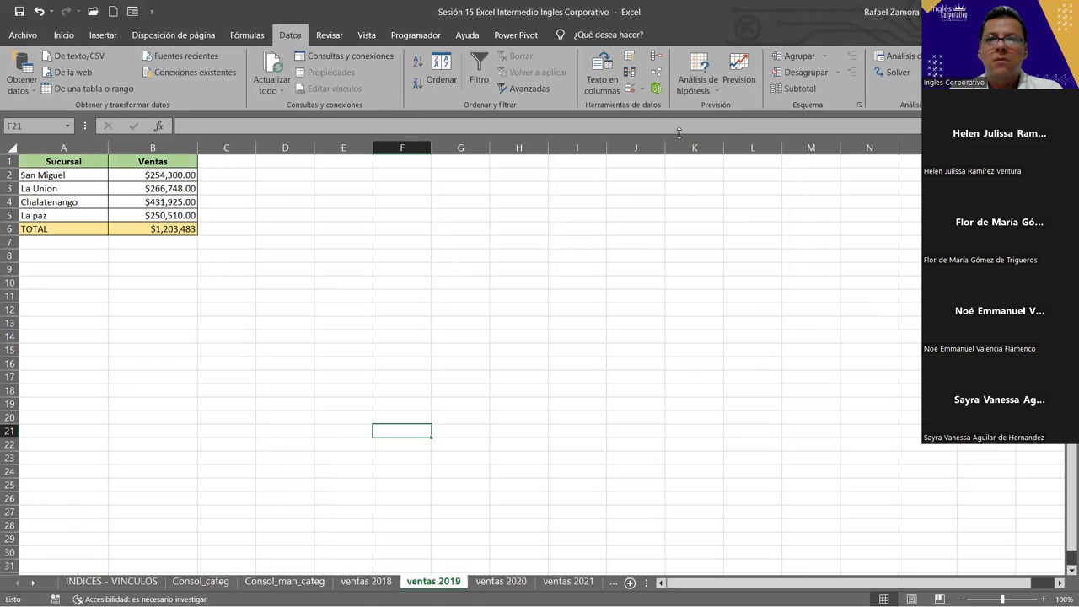
left_click(655, 56)
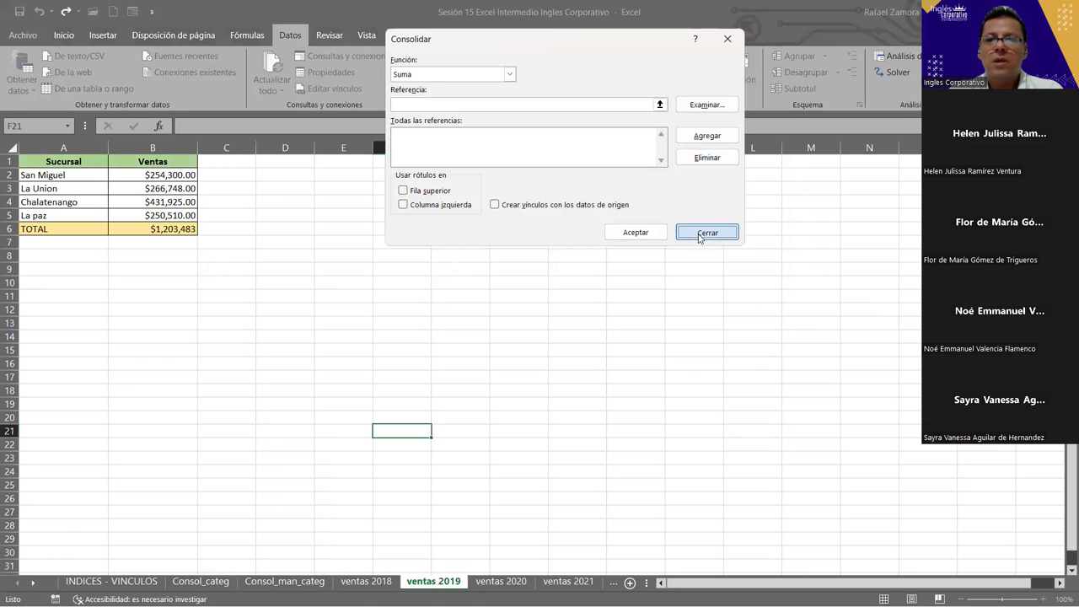
left_click(700, 232)
left_click(499, 581)
left_click(655, 56)
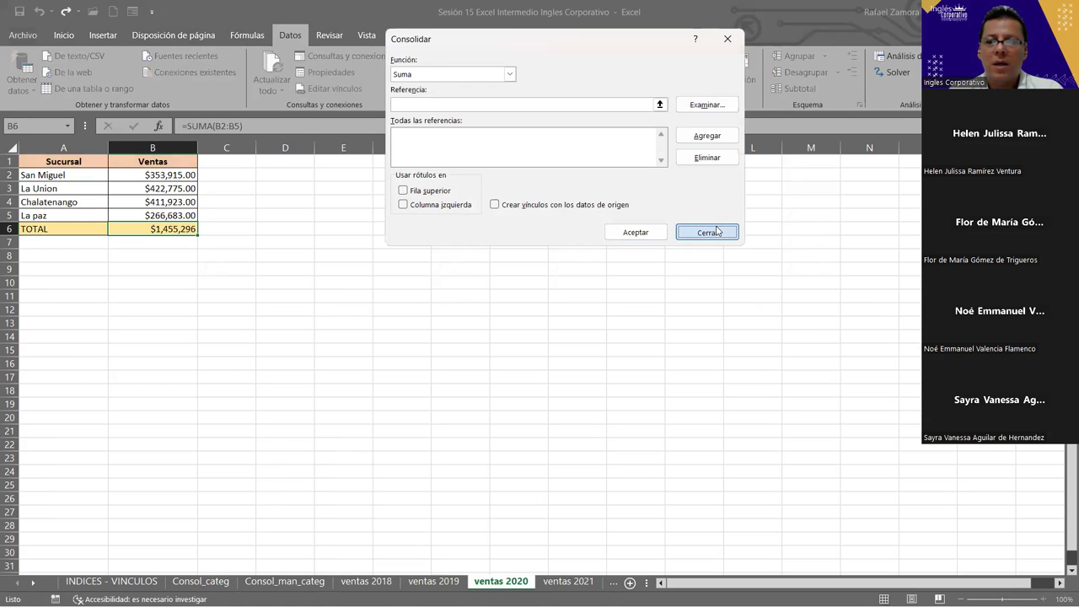
left_click(706, 231)
left_click(567, 580)
left_click(612, 581)
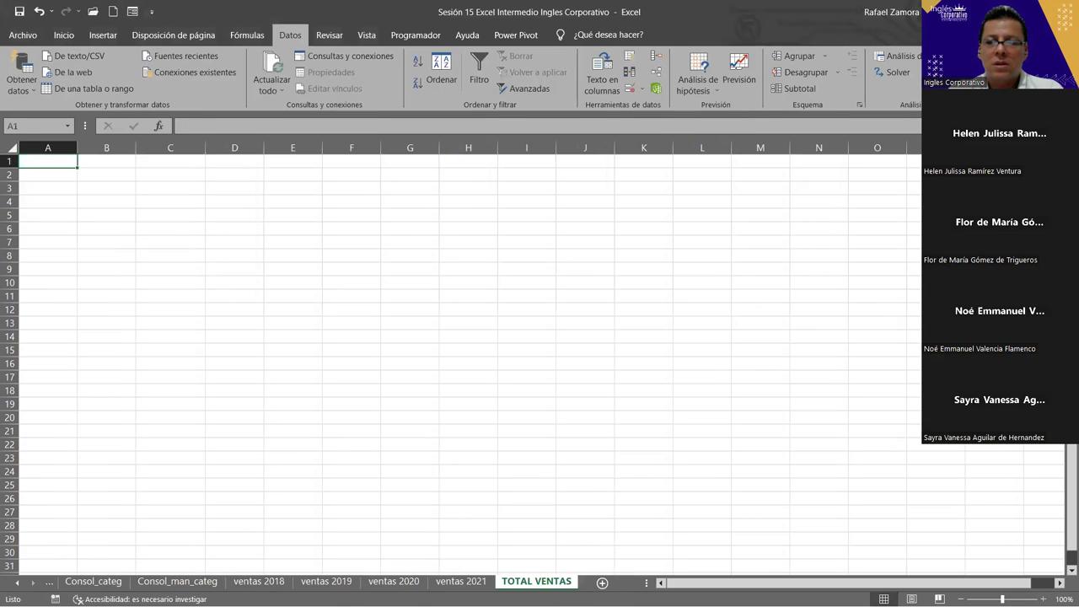
left_click(658, 56)
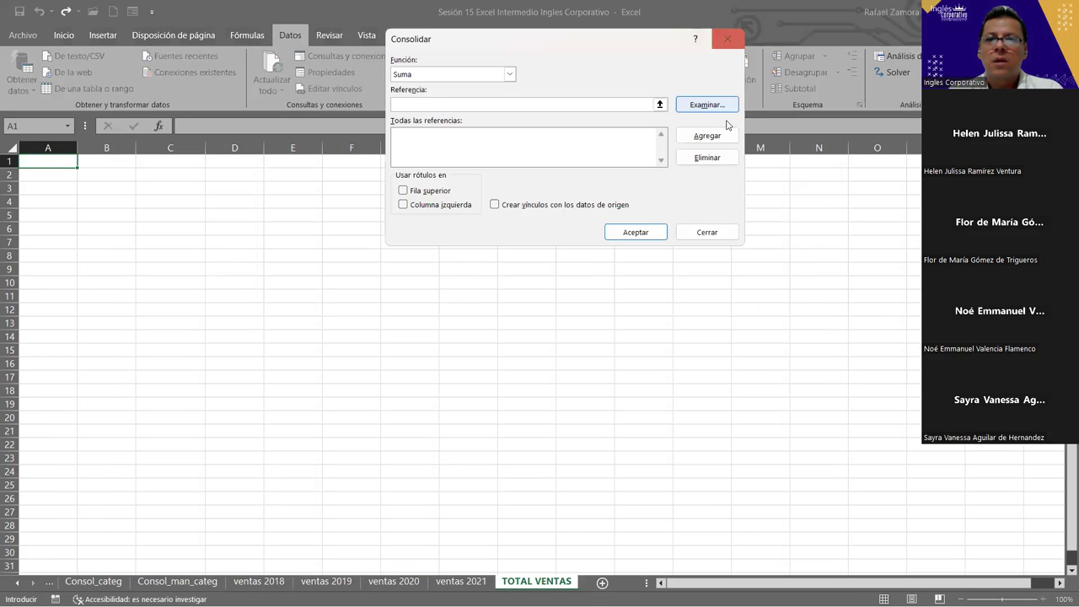
key("Escape")
left_click(92, 580)
left_click(17, 581)
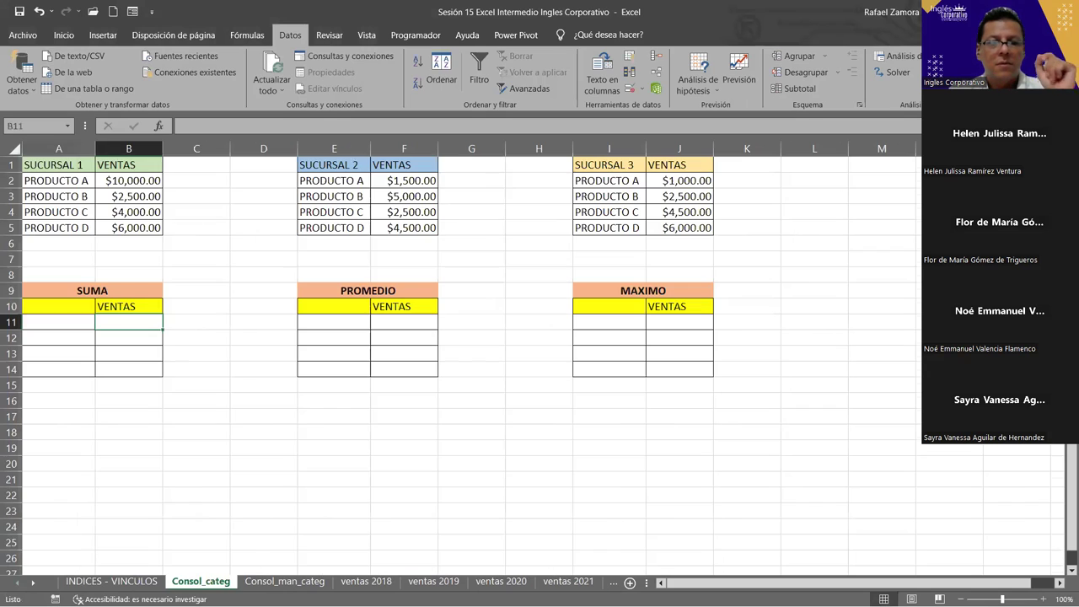
left_click(271, 584)
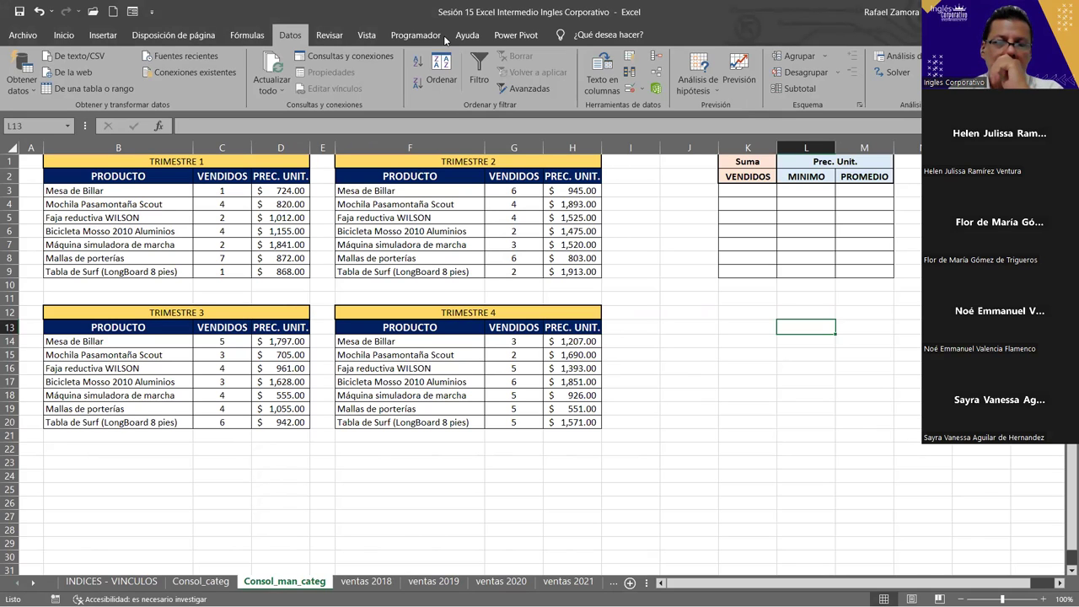
left_click(198, 586)
left_click(363, 511)
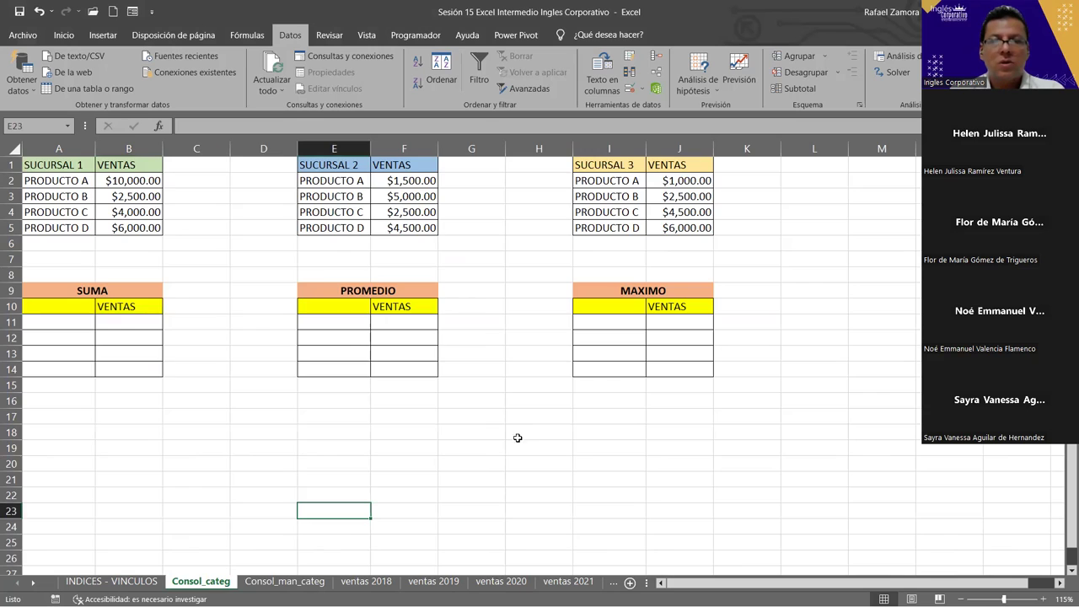
scroll(517, 437, "up", 1, "ctrl")
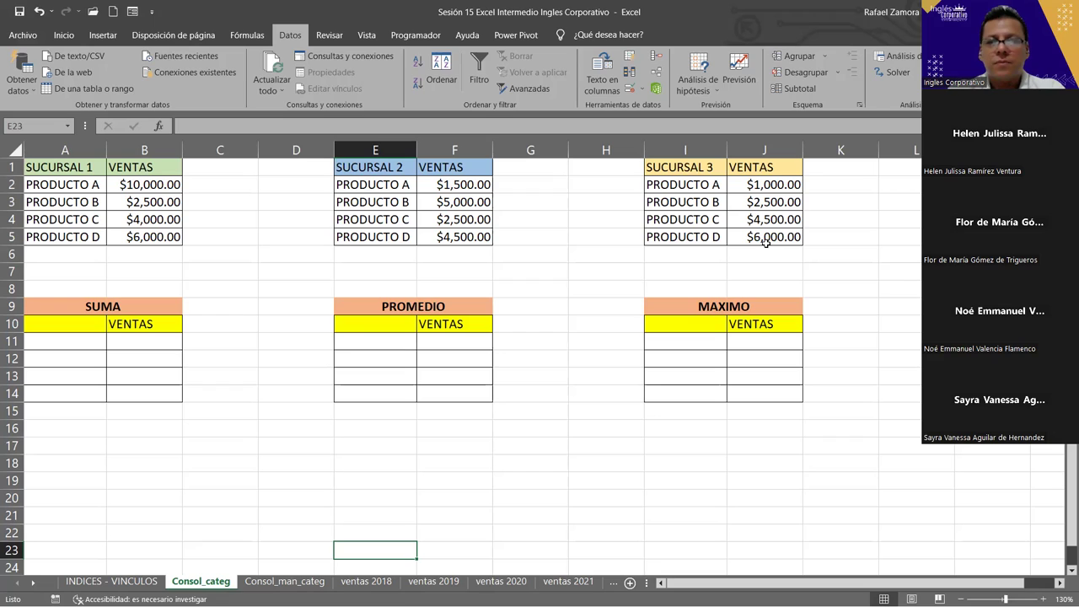
left_click(74, 169)
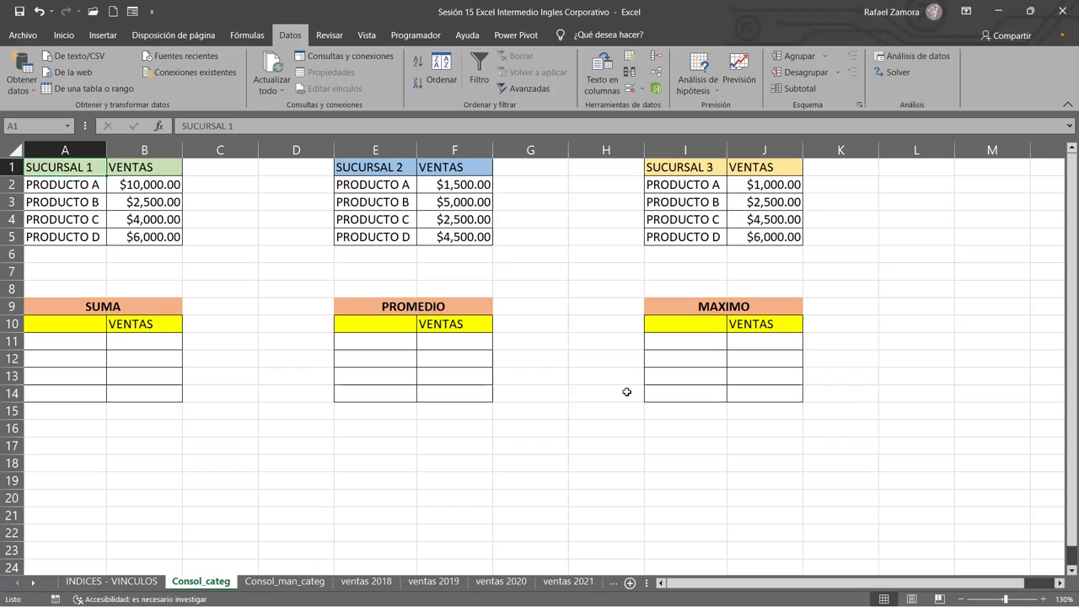
left_click(204, 443)
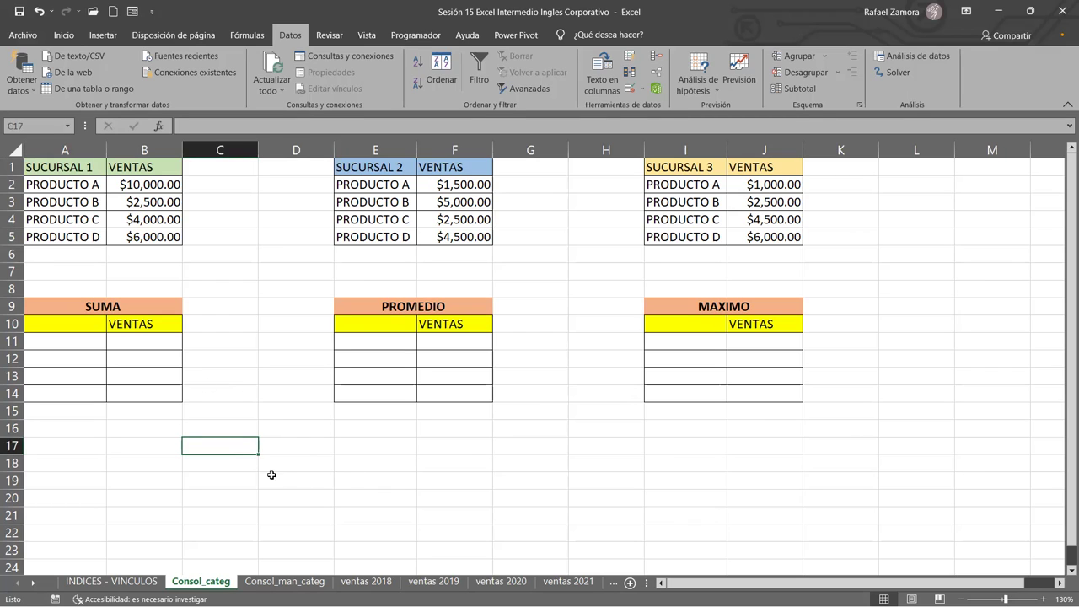
left_click(133, 446)
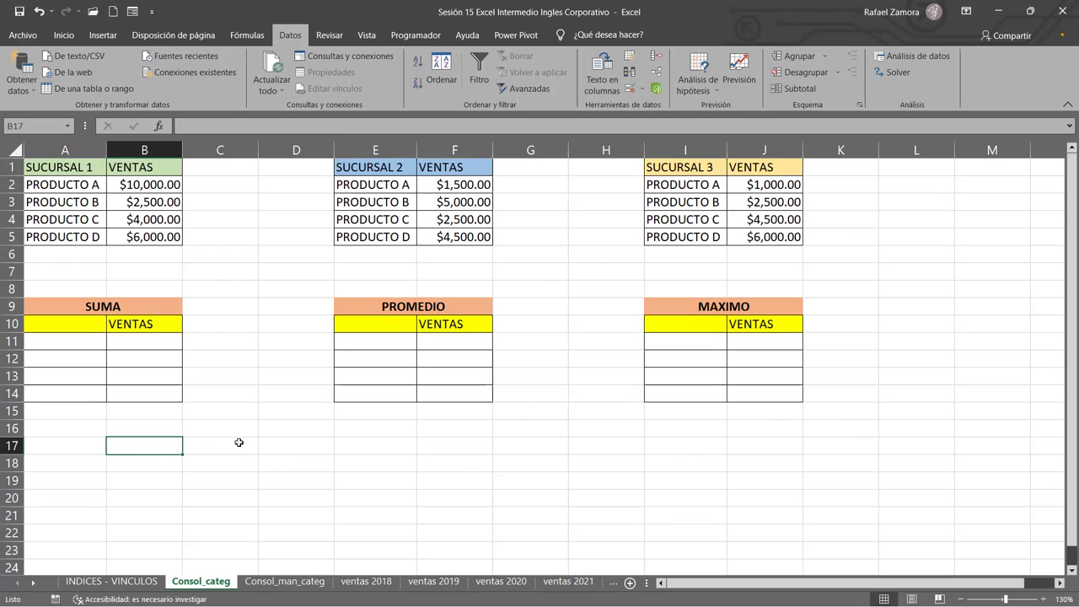
left_click(577, 444)
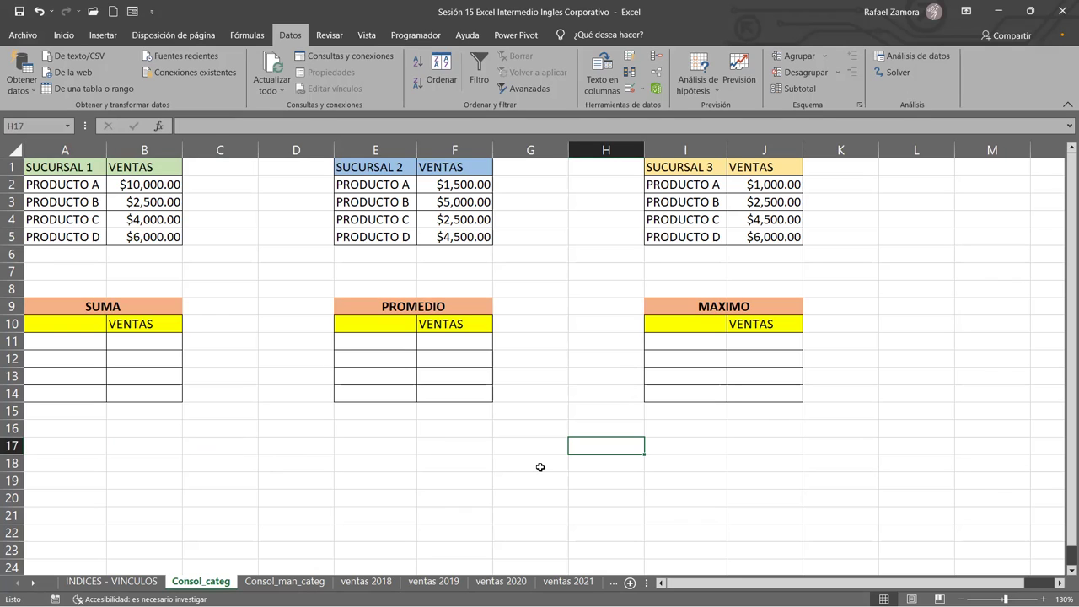
Step: Open the Consolidar dialog, move it off the tables, and leave Promedio as the function
left_click(655, 56)
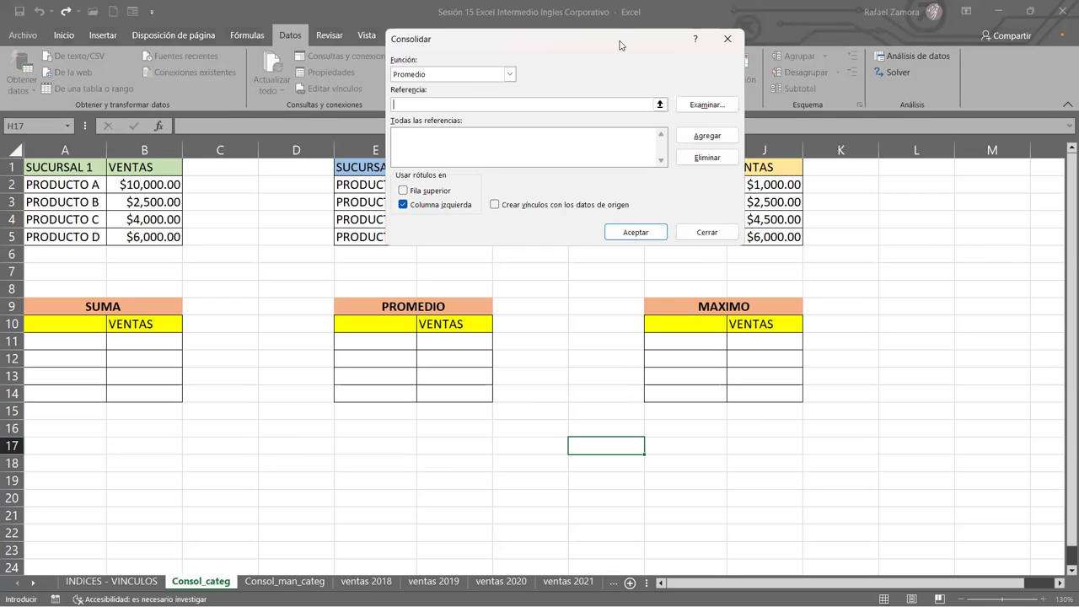
left_click_drag(620, 44, 949, 62)
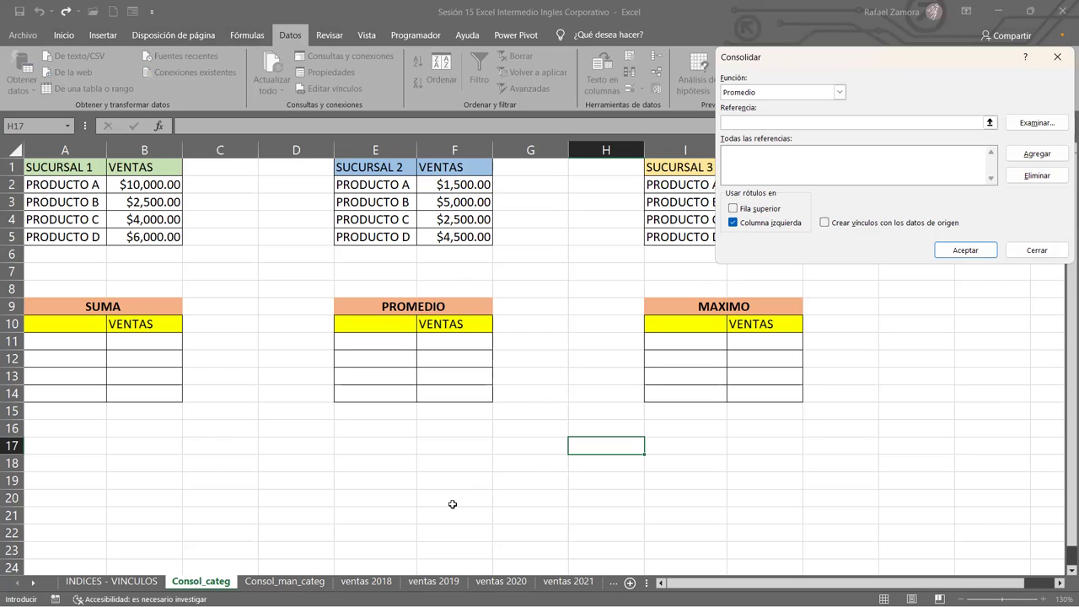
left_click(791, 380)
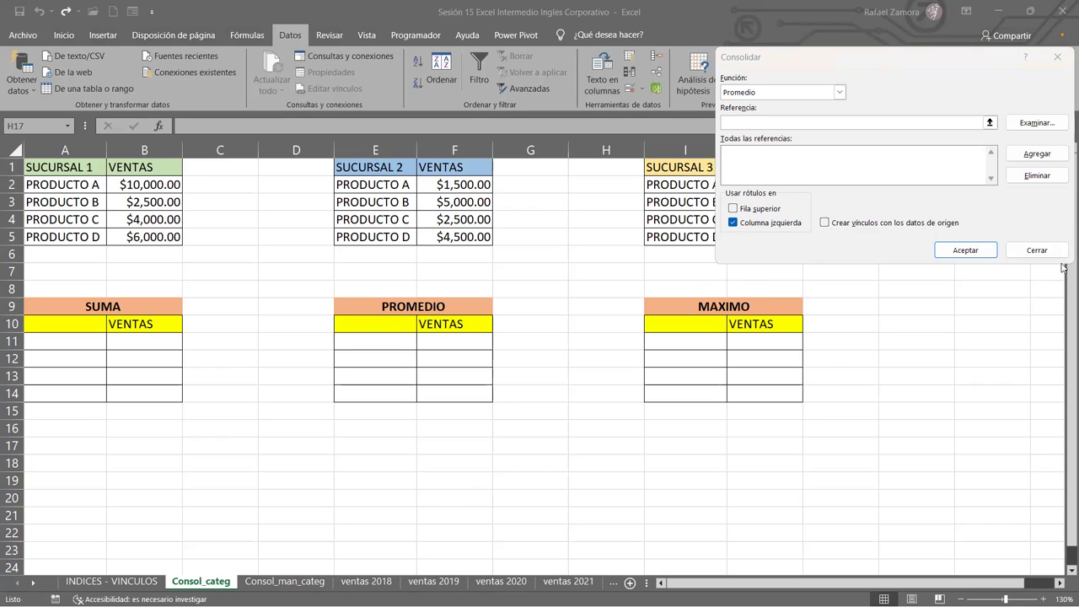
left_click(839, 91)
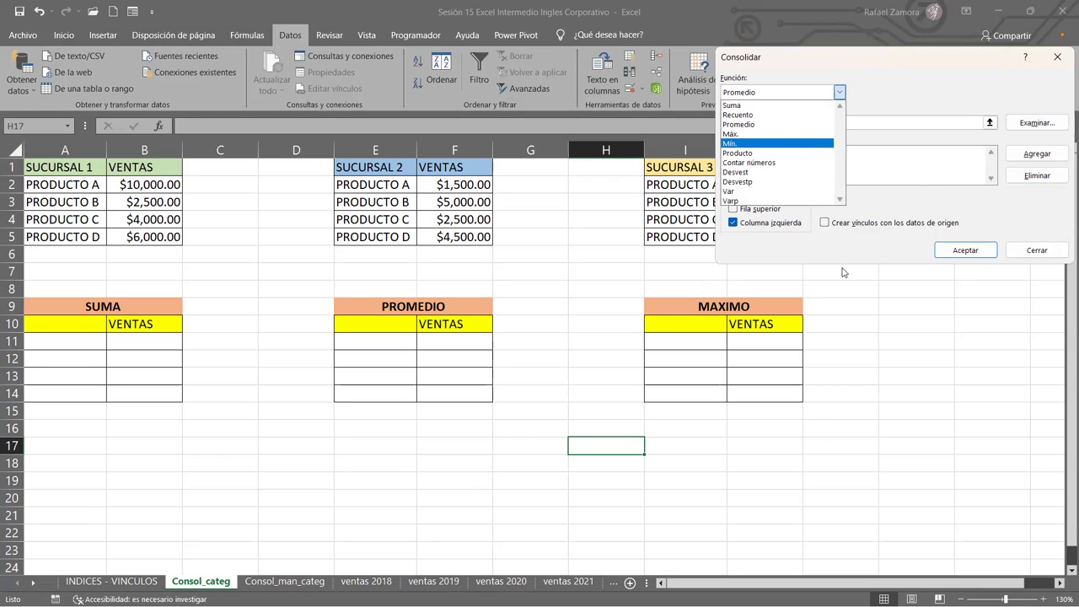
left_click(1029, 123)
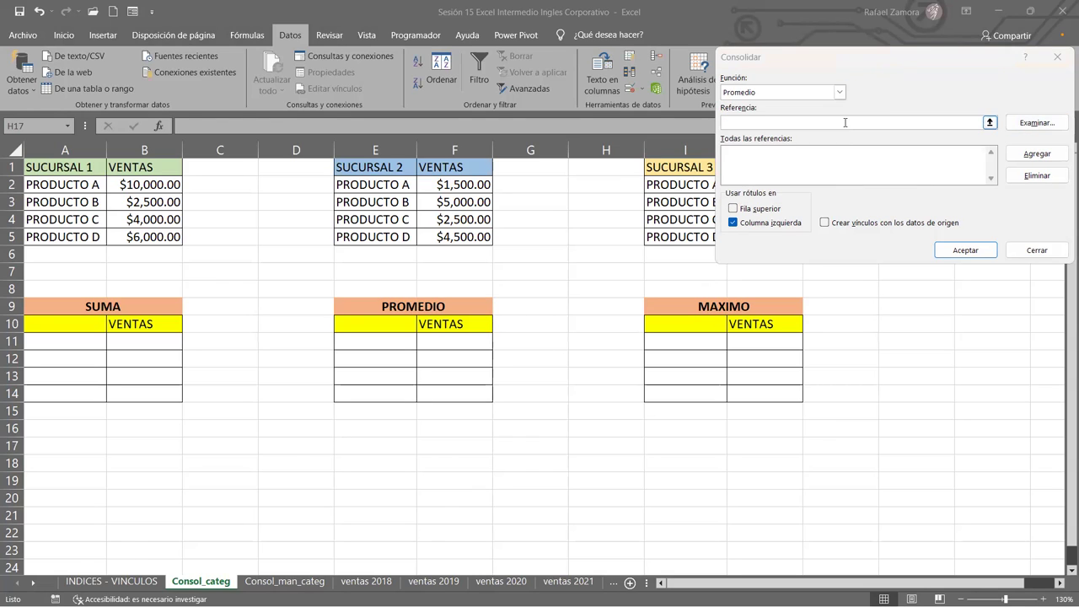
Step: Uncheck Columna izquierda, switch the function to Suma, and focus the Referencia box
left_click(811, 126)
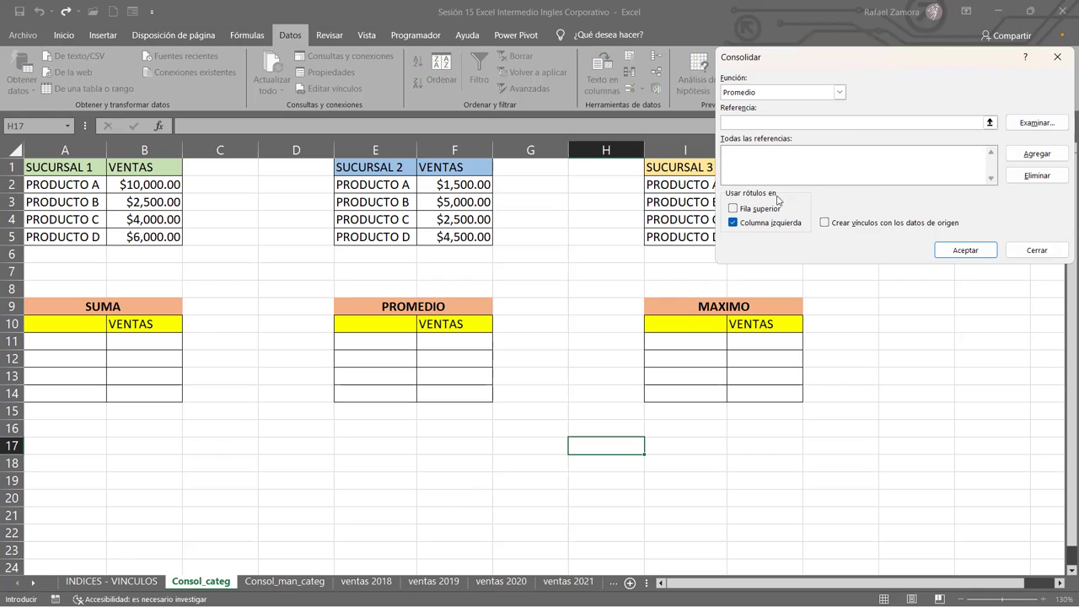
left_click(733, 223)
left_click(830, 92)
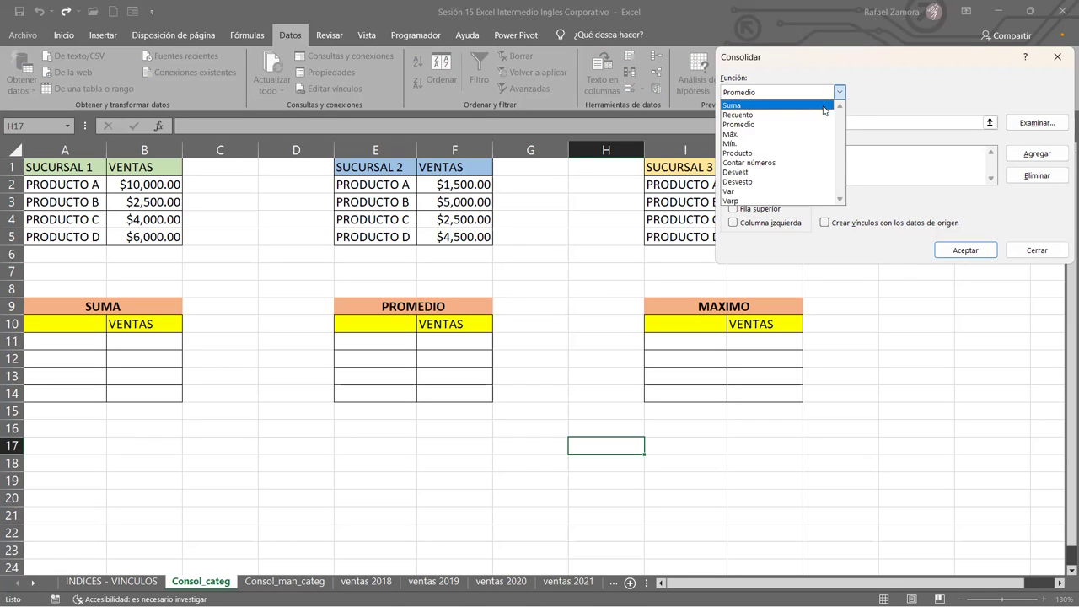
left_click(824, 106)
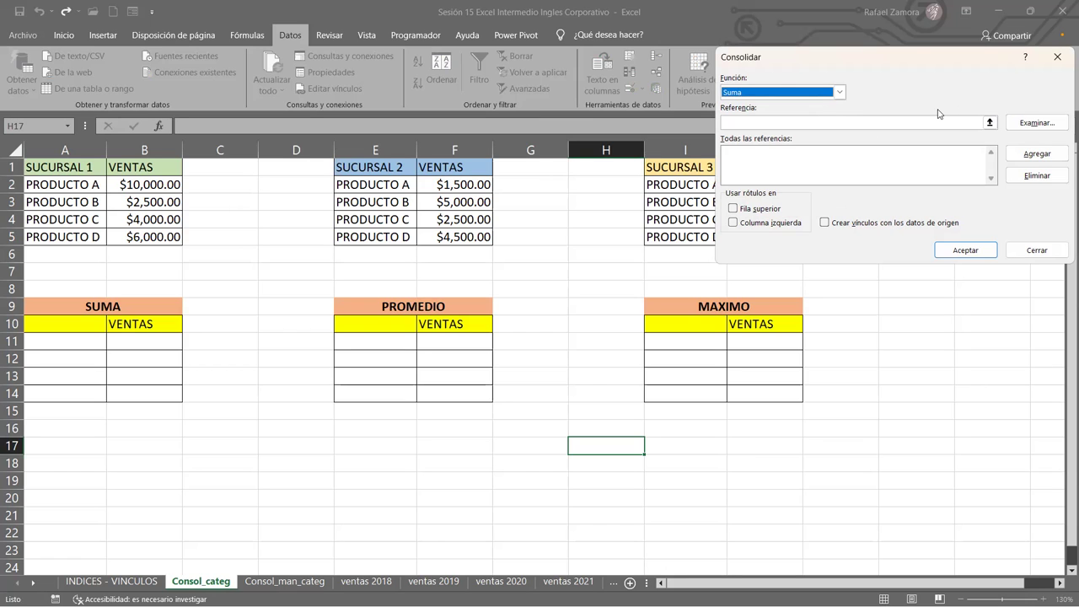
left_click(963, 126)
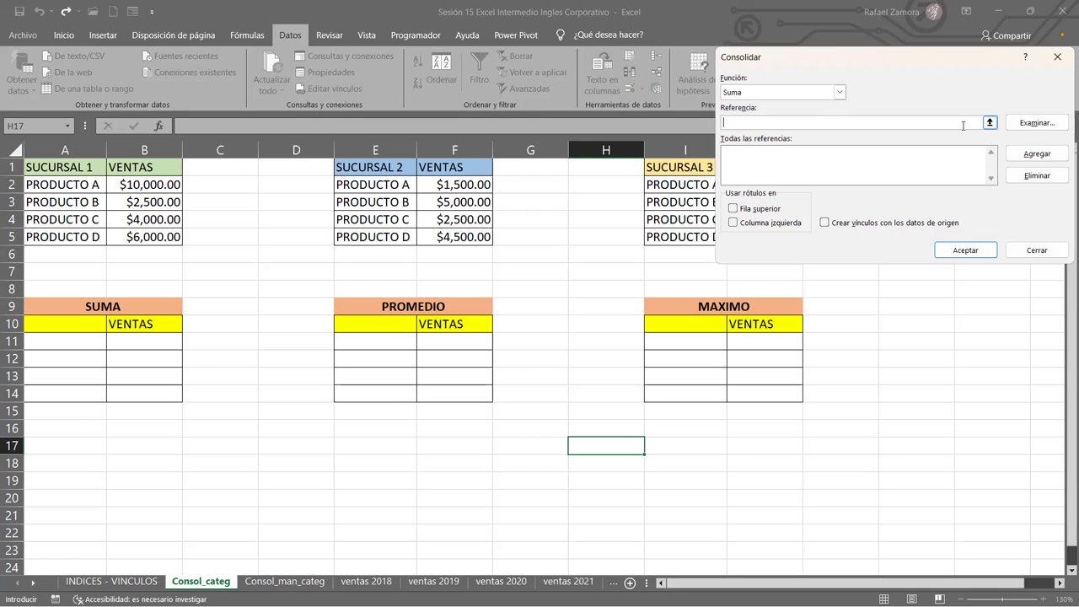
Step: Add B2:B5 as a Suma source reference and consolidate it into H17
left_click(165, 180)
left_click(157, 236, "shift")
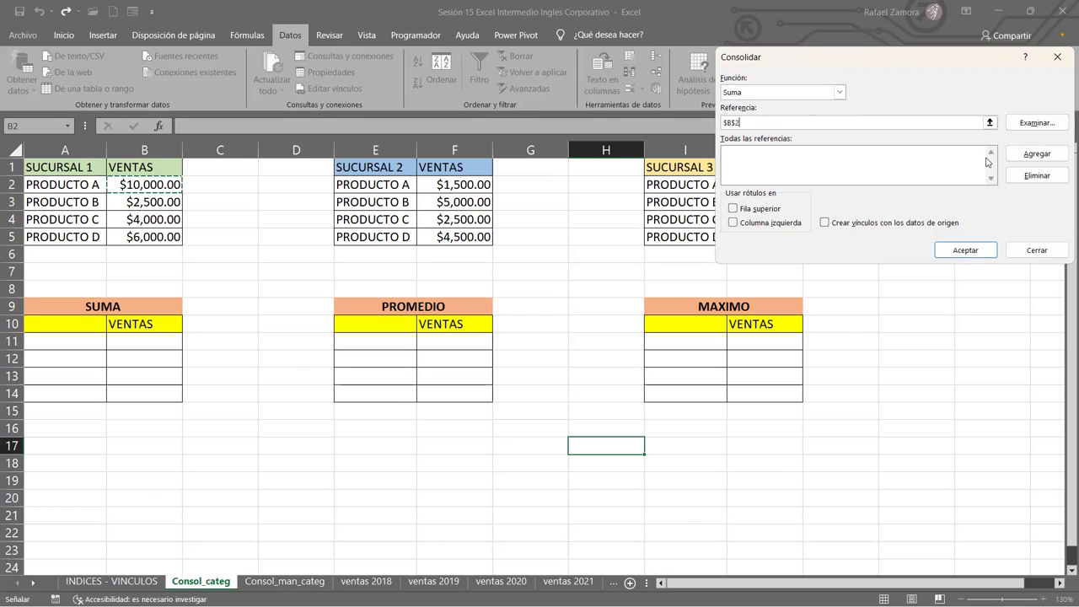
left_click(1051, 156)
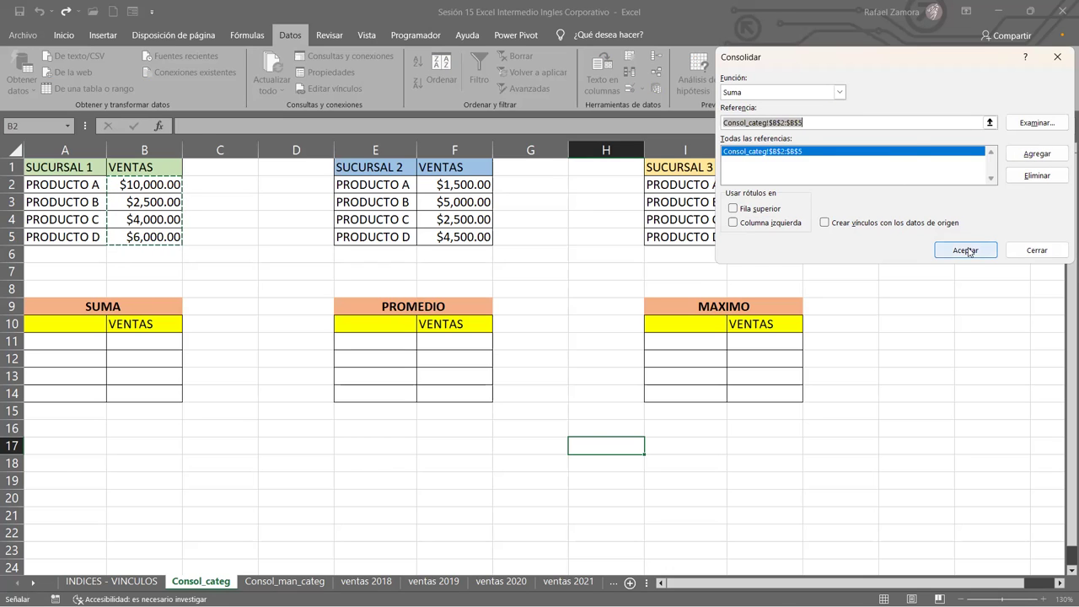
left_click(966, 251)
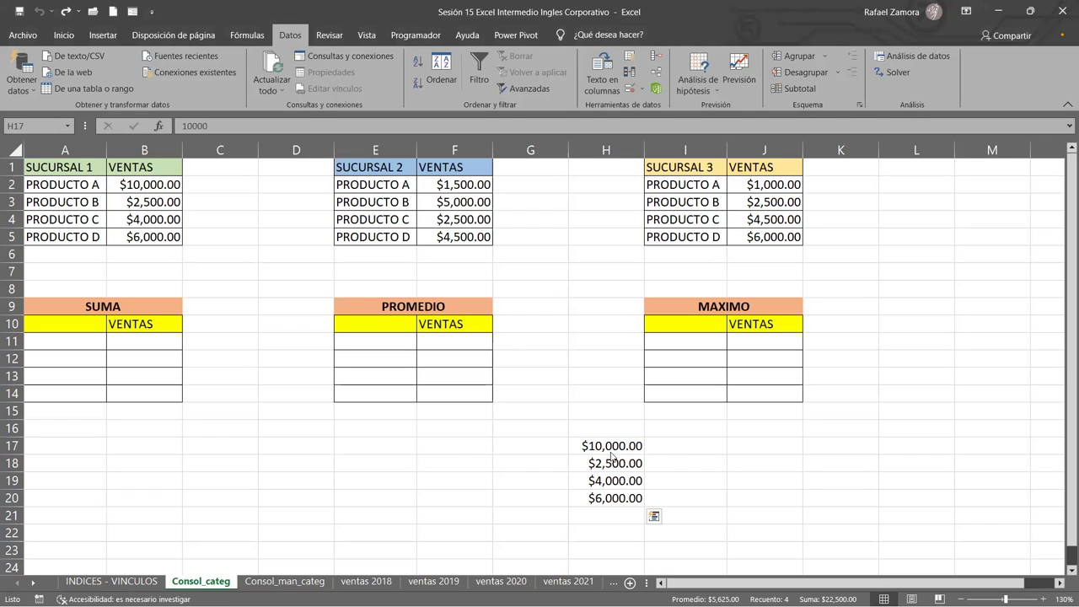
Step: Clear H17:H20 and remove the stored $B$2:$B$5 reference from Consolidar, dismissing the warning
key("Delete")
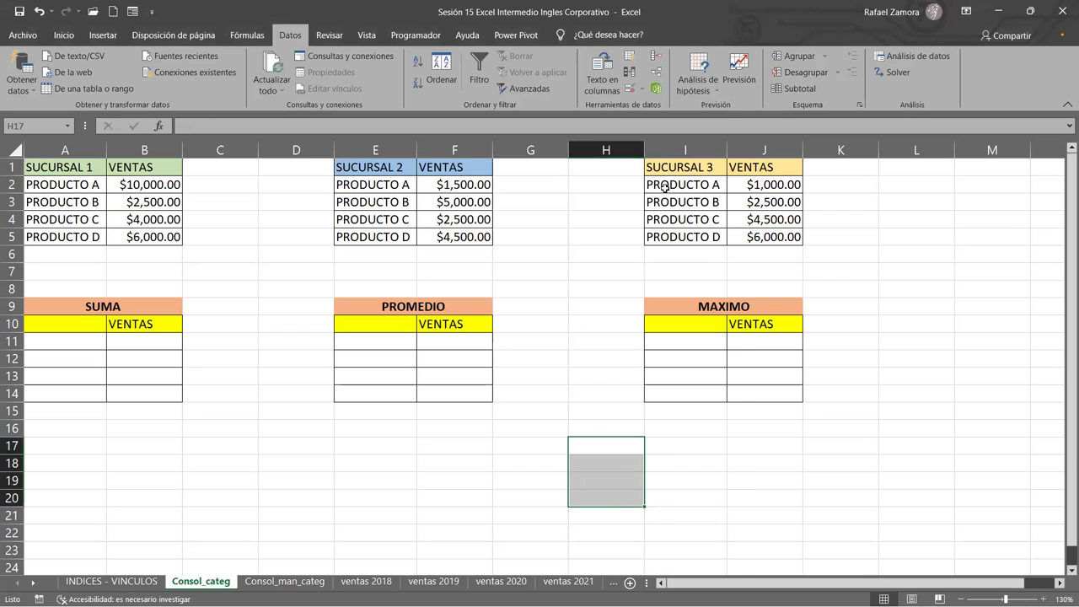
left_click(660, 57)
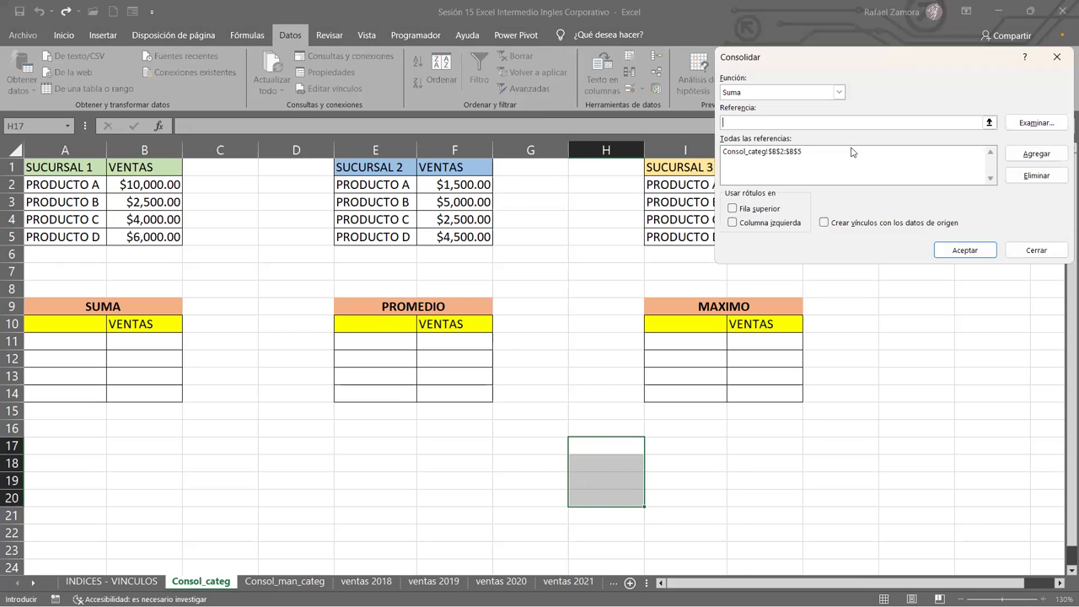
left_click(845, 153)
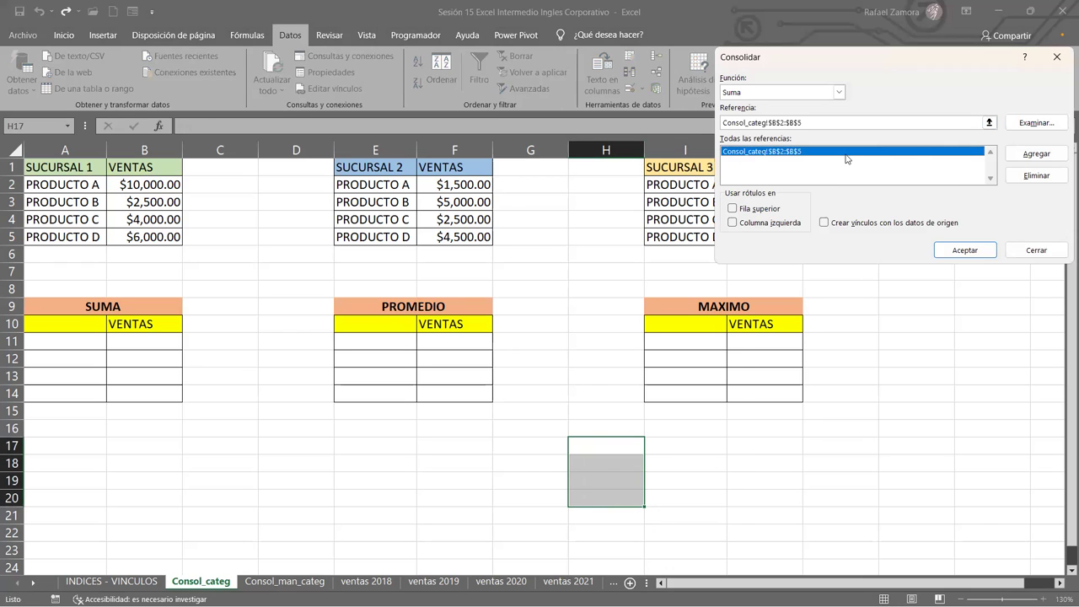
left_click(1049, 175)
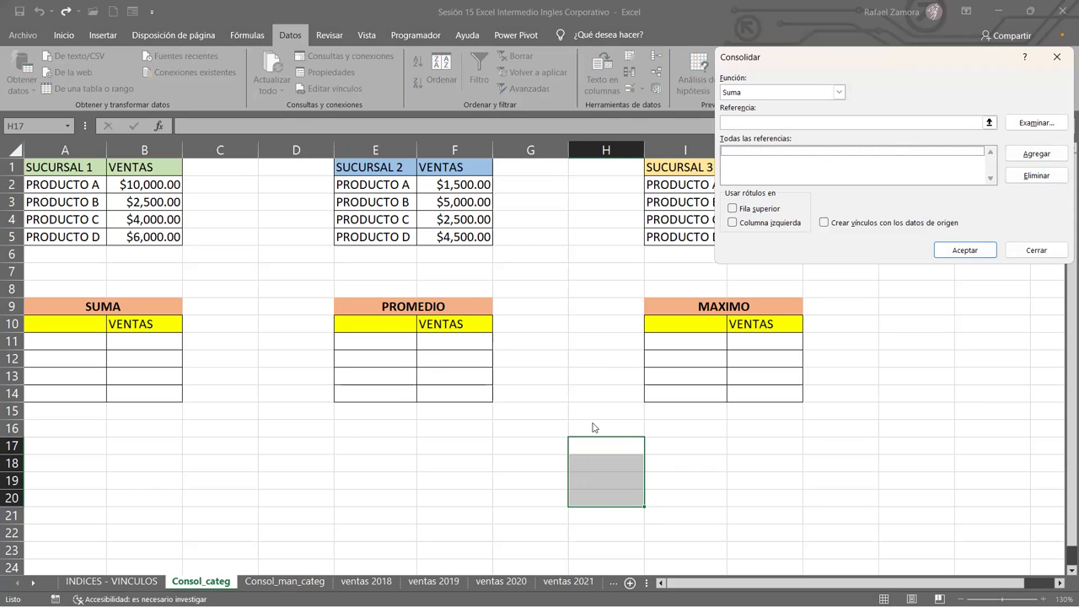
left_click(950, 252)
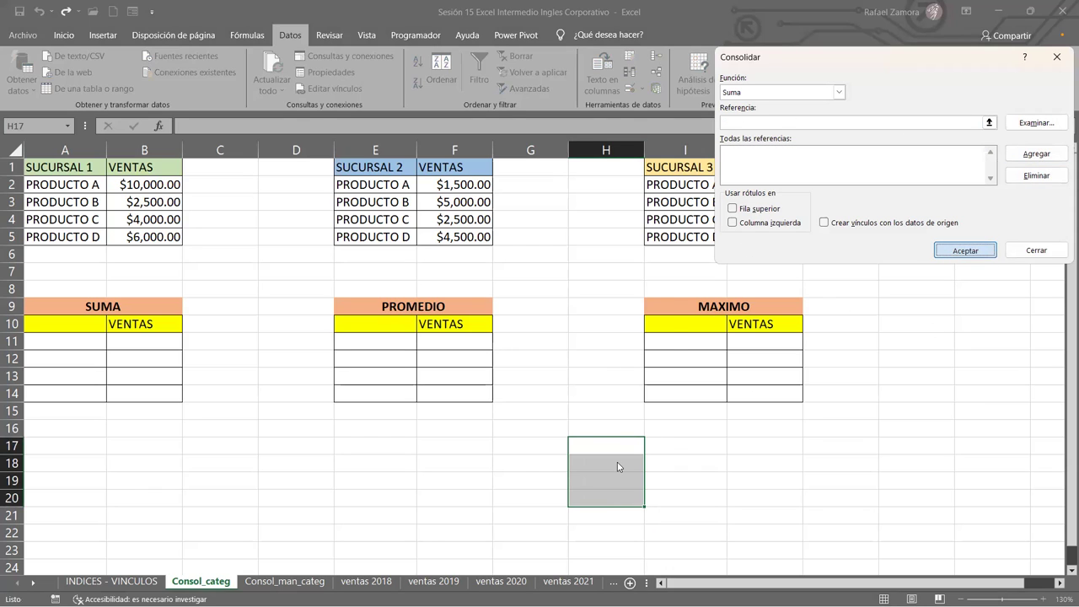
key("Return")
left_click(548, 348)
left_click(604, 447)
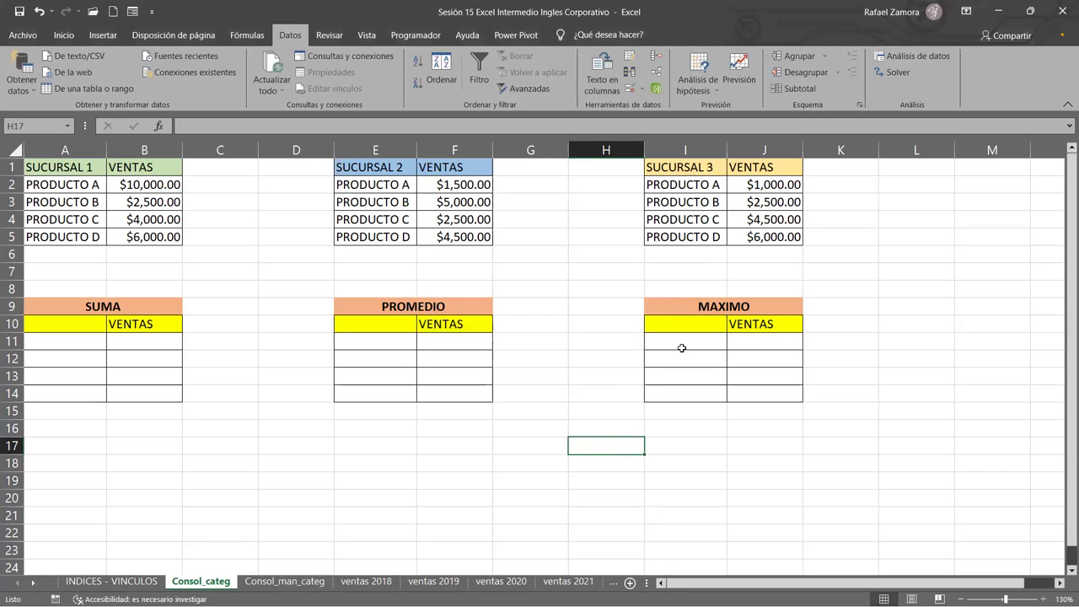
Step: Consolidate single cells B2, F2 and J2 with Suma into H17, giving $12,500.00
left_click(657, 56)
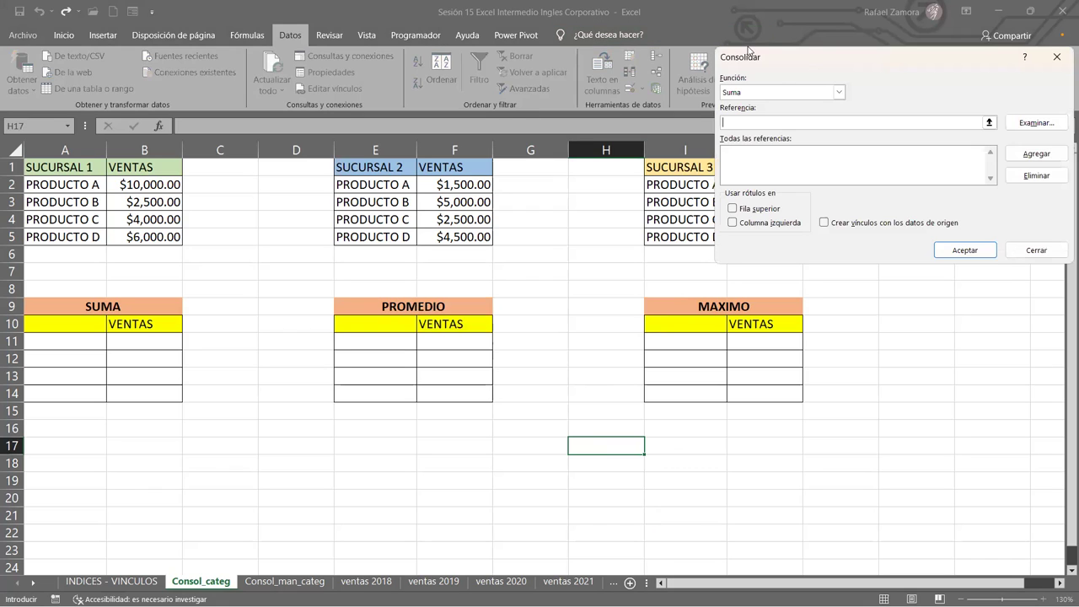
left_click_drag(747, 51, 746, 52)
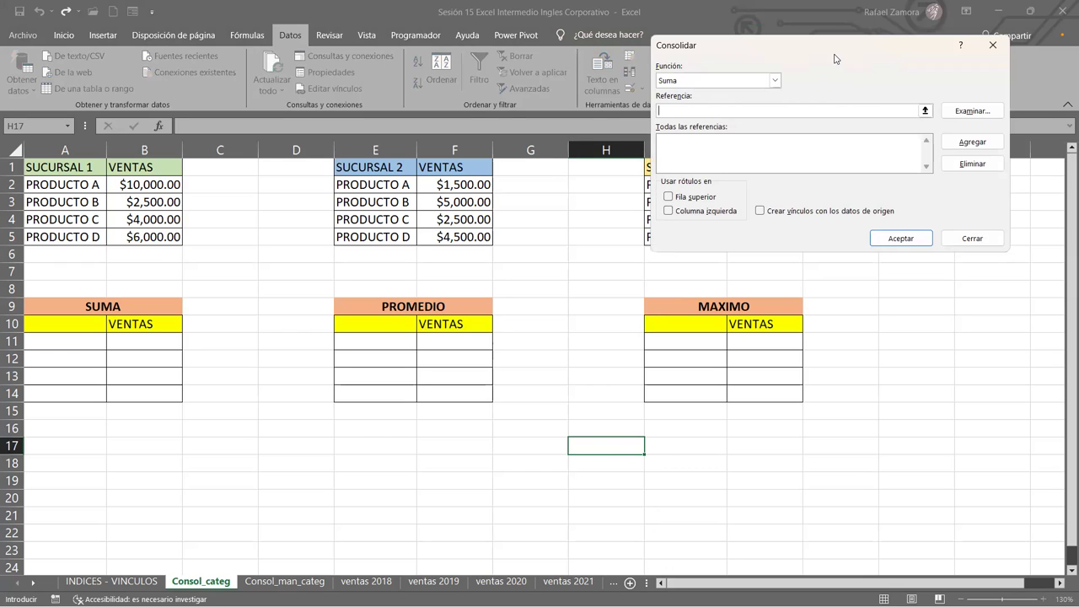
left_click_drag(870, 303, 869, 303)
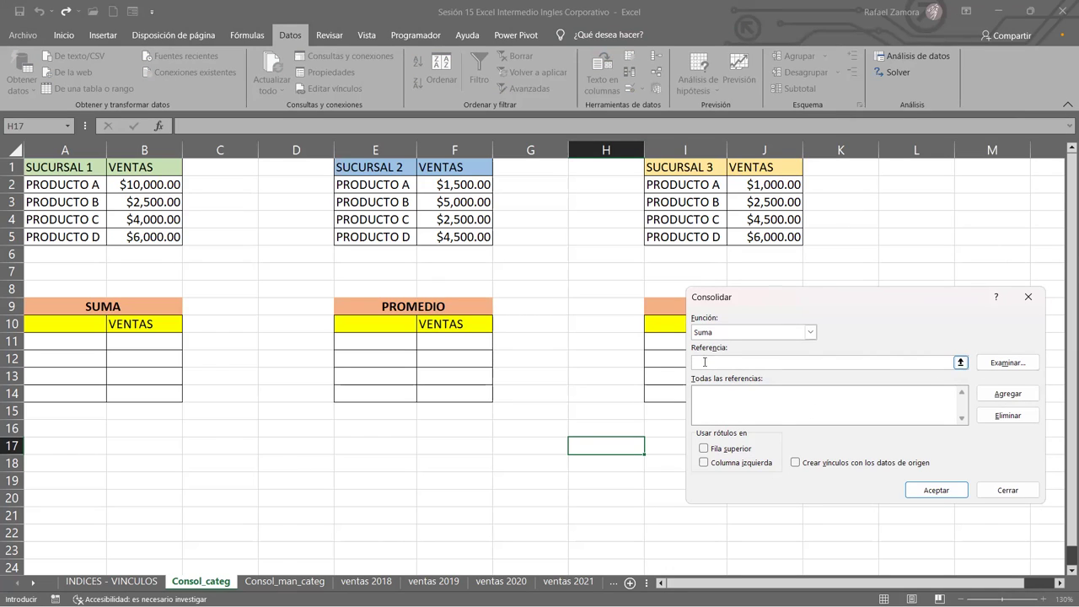
left_click(159, 189)
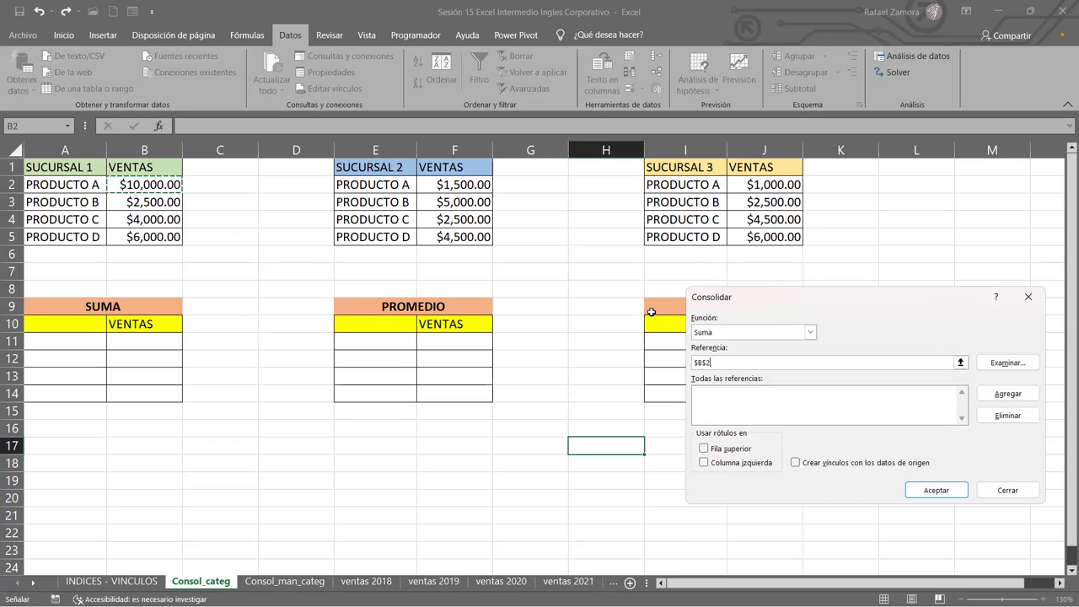
left_click(996, 396)
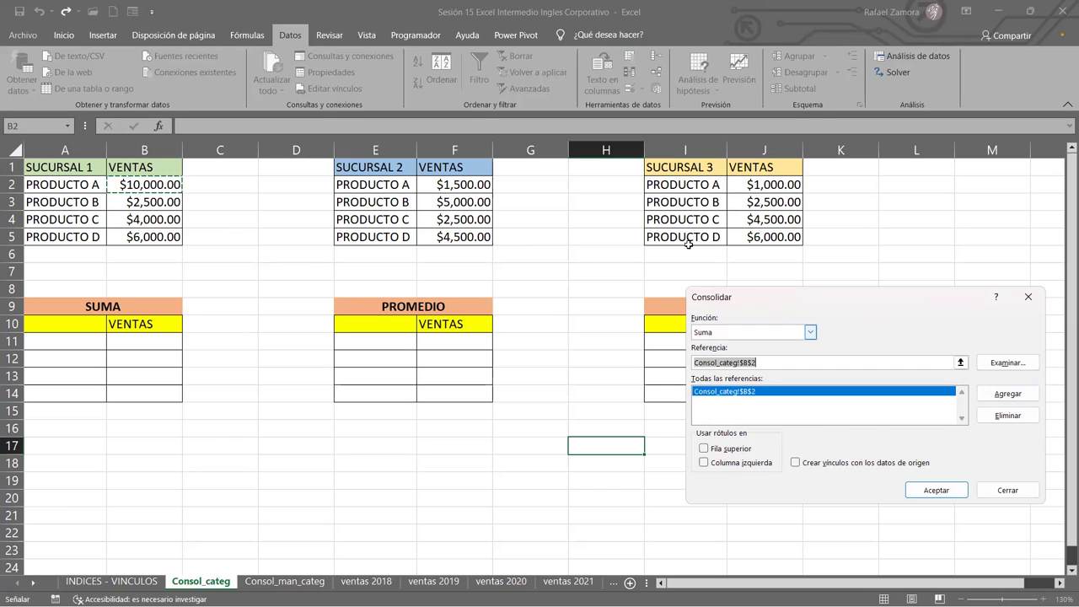
left_click(459, 185)
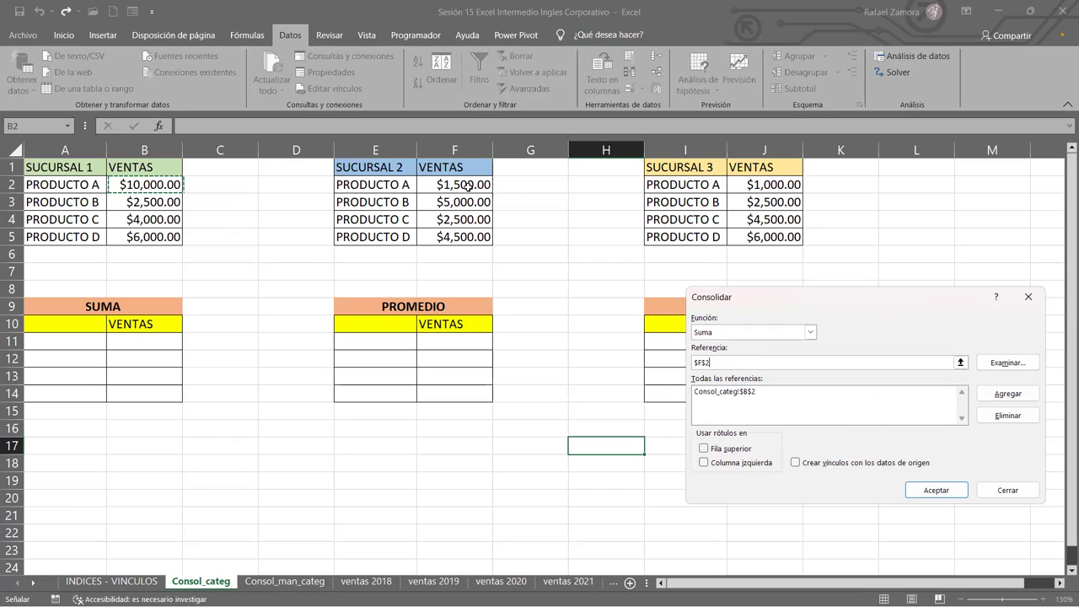
left_click(1008, 404)
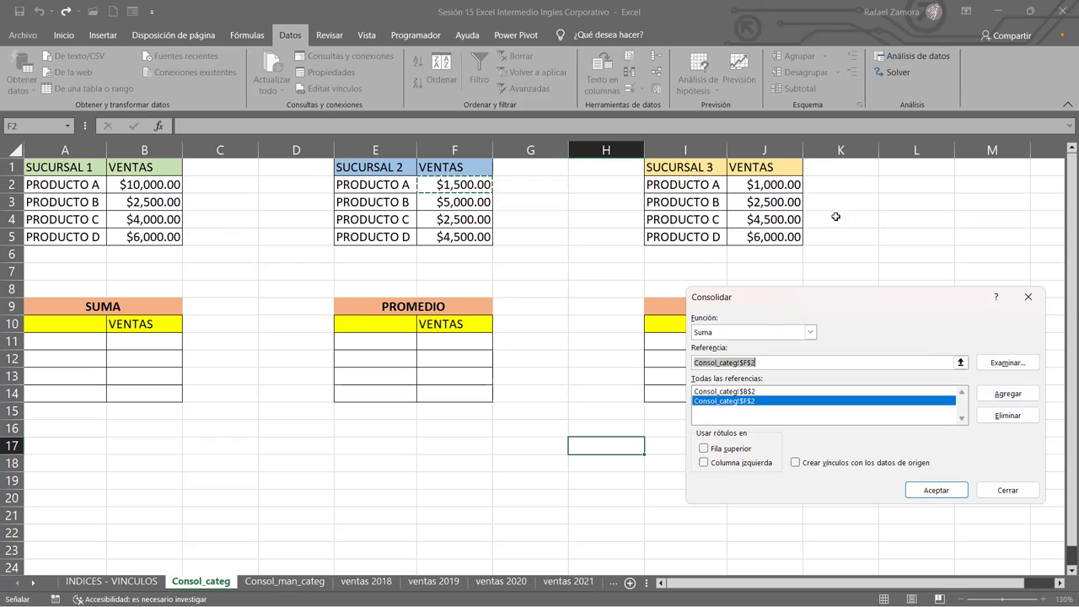
left_click(757, 186)
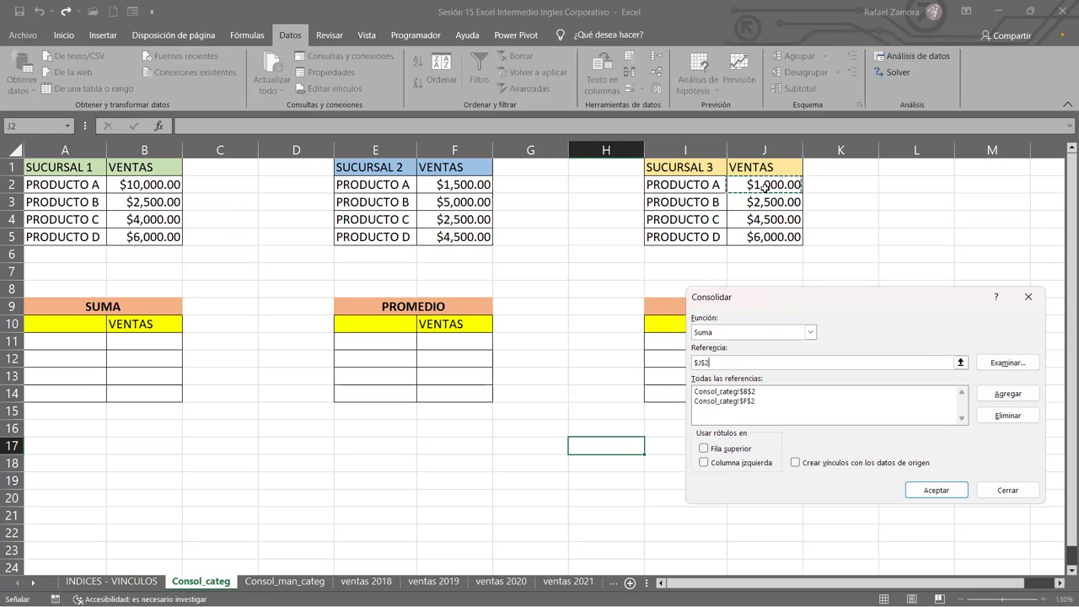
left_click(1014, 394)
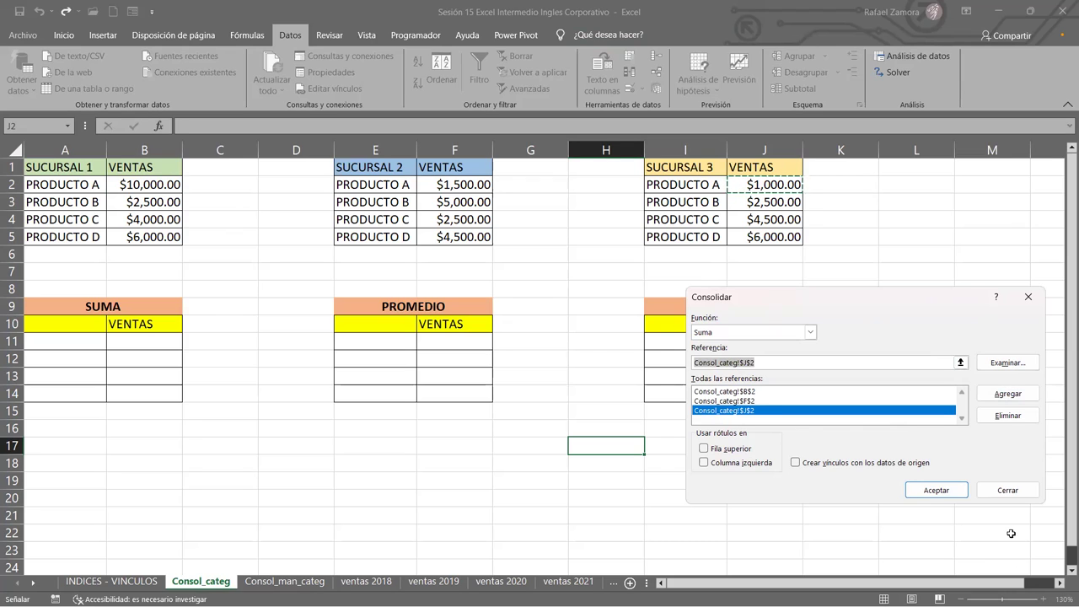
left_click(945, 495)
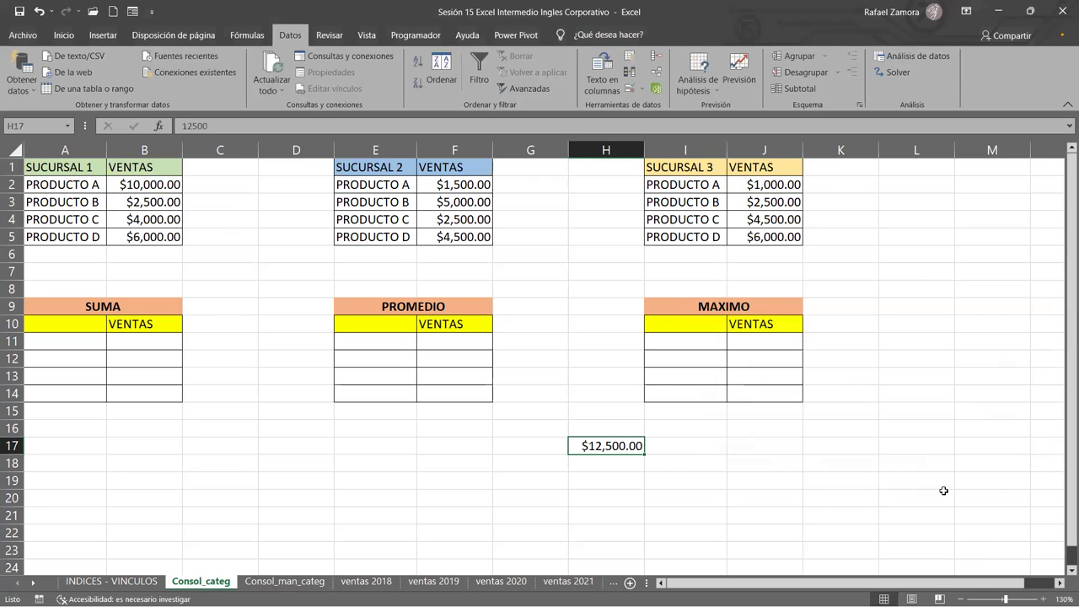
Step: Select B2, F2 and J2 to check their total in the status bar
left_click(152, 190)
left_click(444, 192, "ctrl")
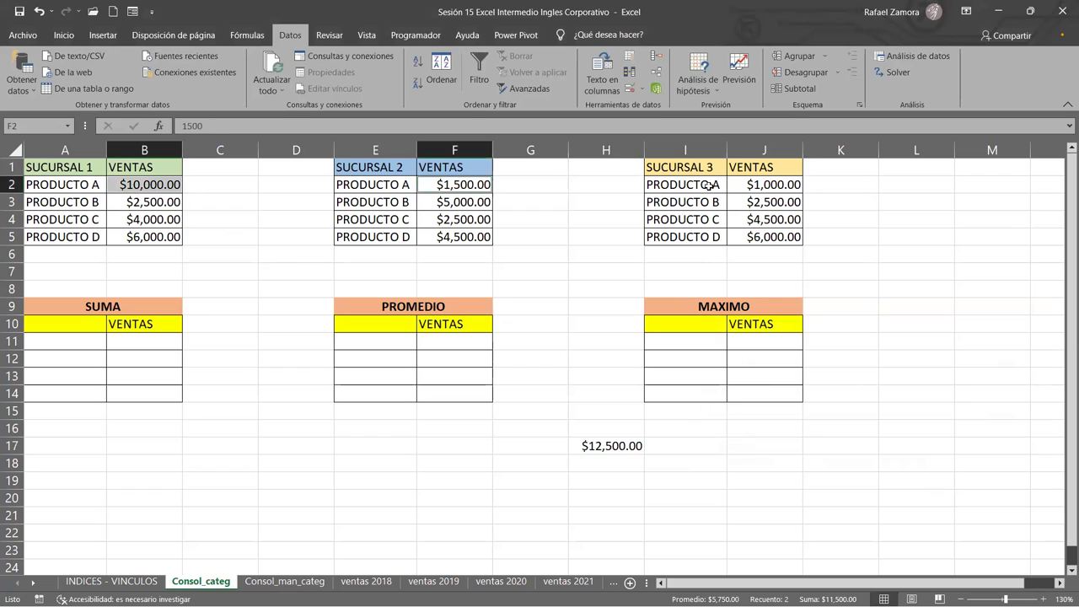
left_click(780, 186, "ctrl")
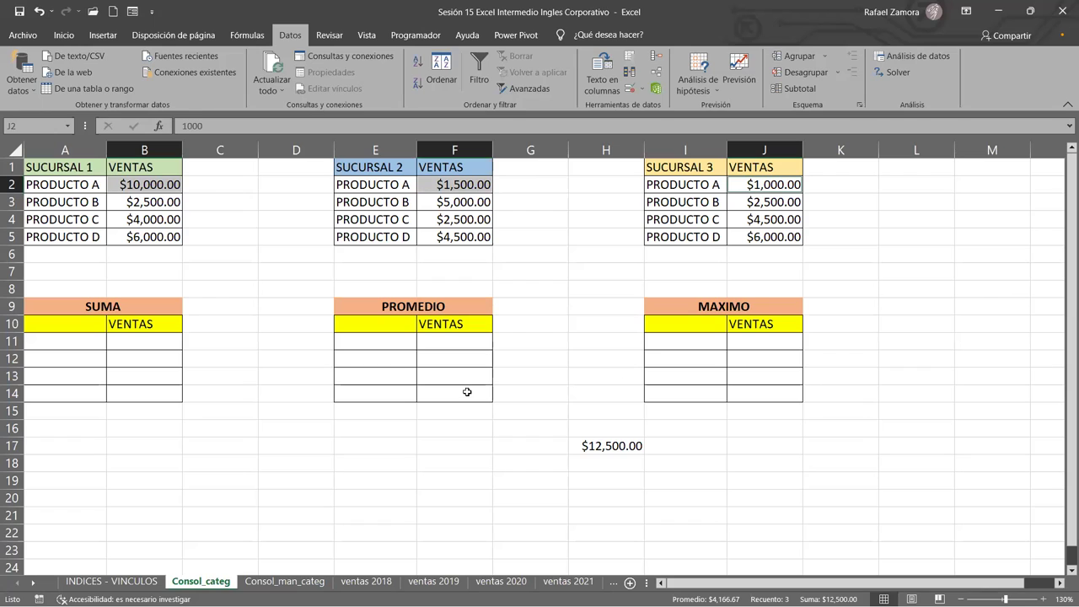
Step: Enter =SUMA(B2,F2,J2) in F17 as a check, then clear the results area below the tables
left_click(467, 446)
type(")")
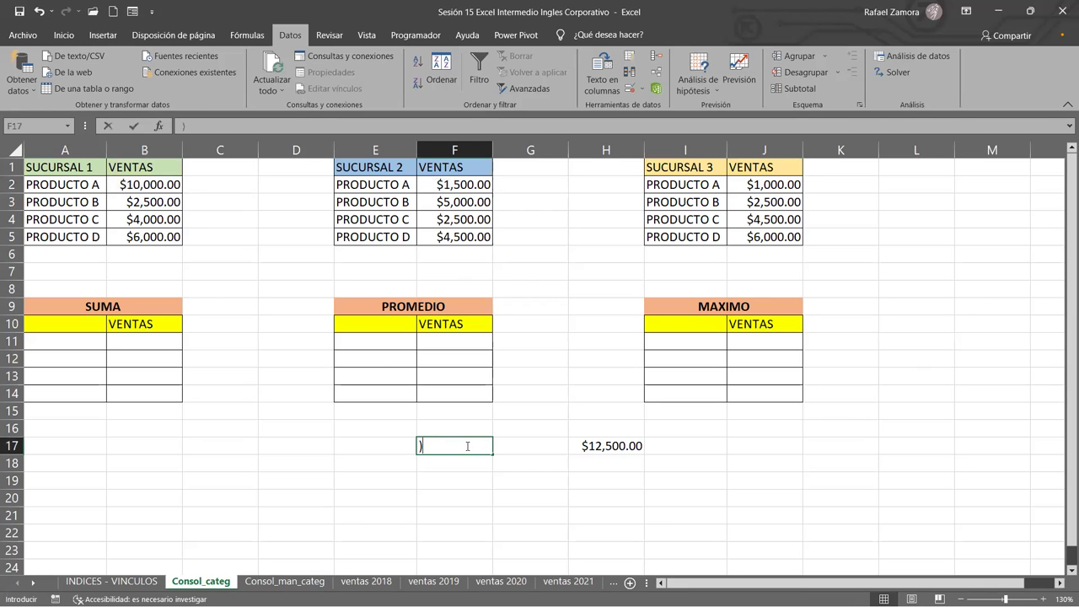
type("=")
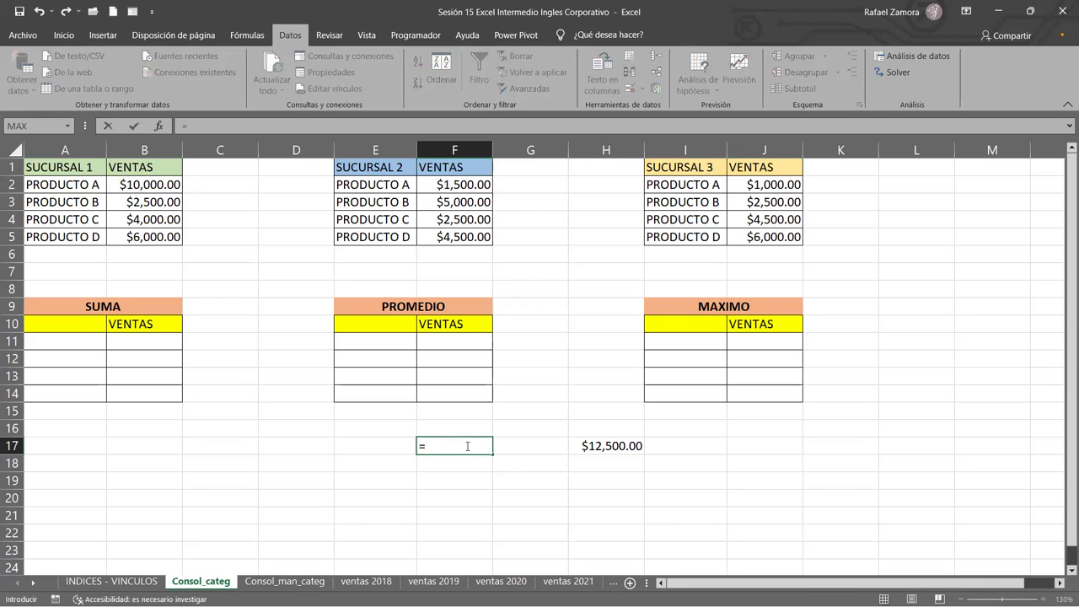
type("uma")
key("Tab")
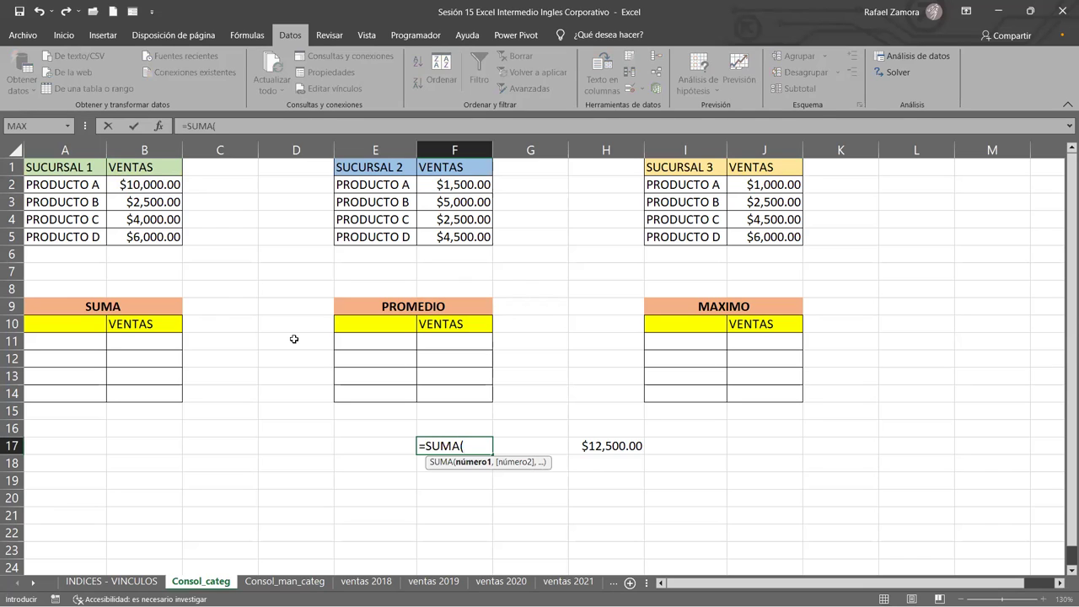
left_click(167, 182)
left_click(449, 185, "ctrl")
left_click(755, 184, "ctrl")
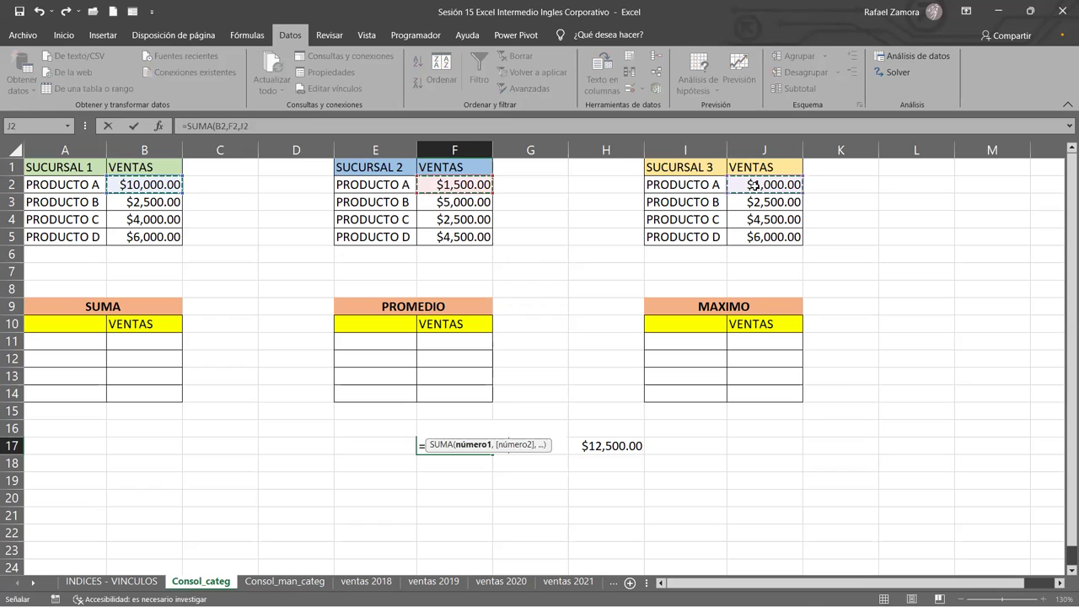
key("Return")
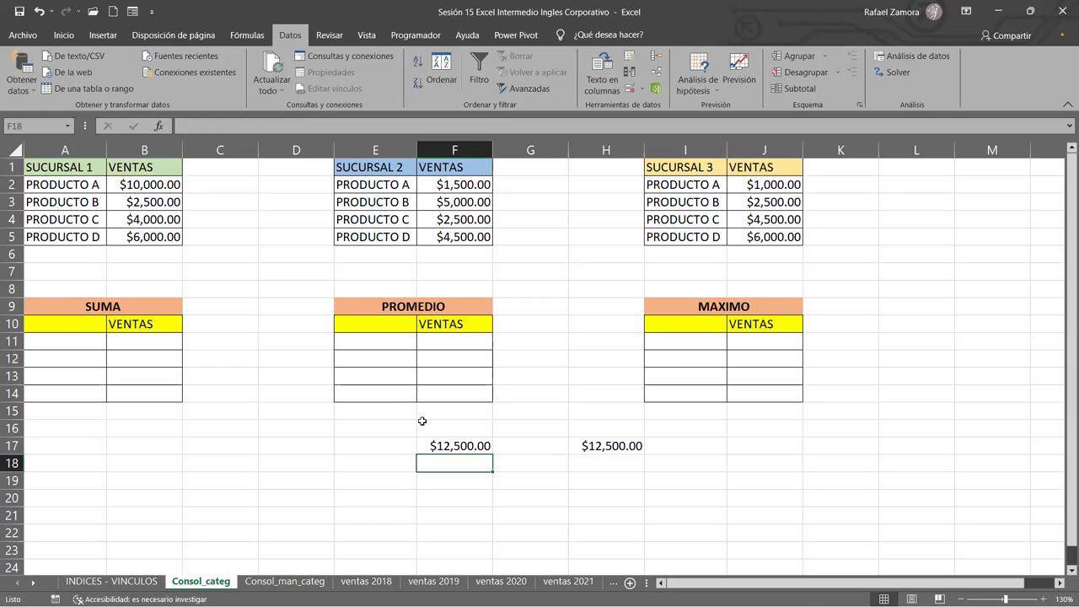
left_click_drag(412, 426, 890, 521)
key("Delete")
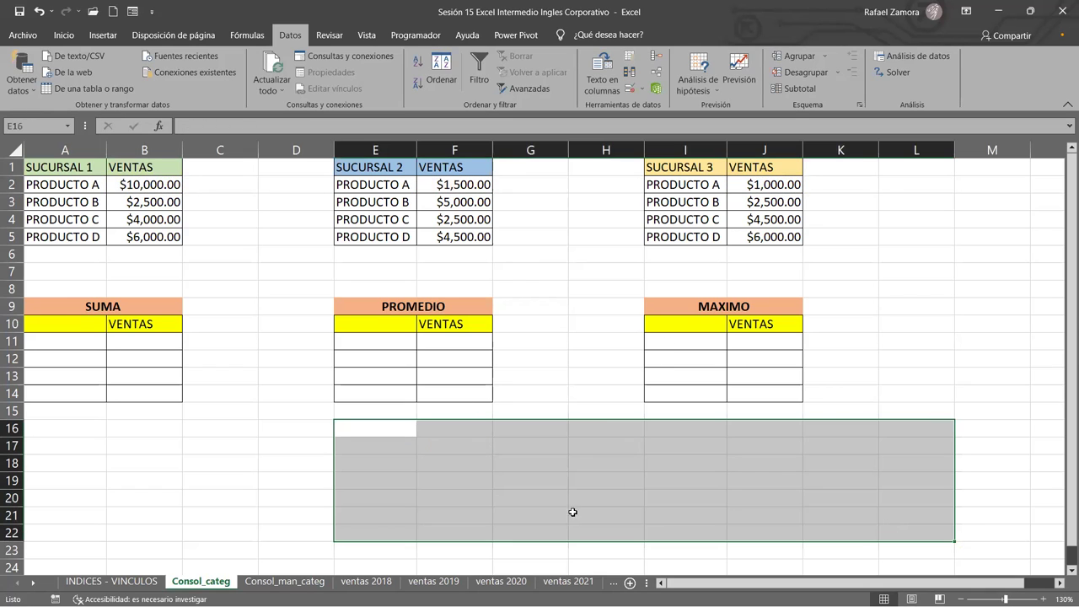
left_click(115, 348)
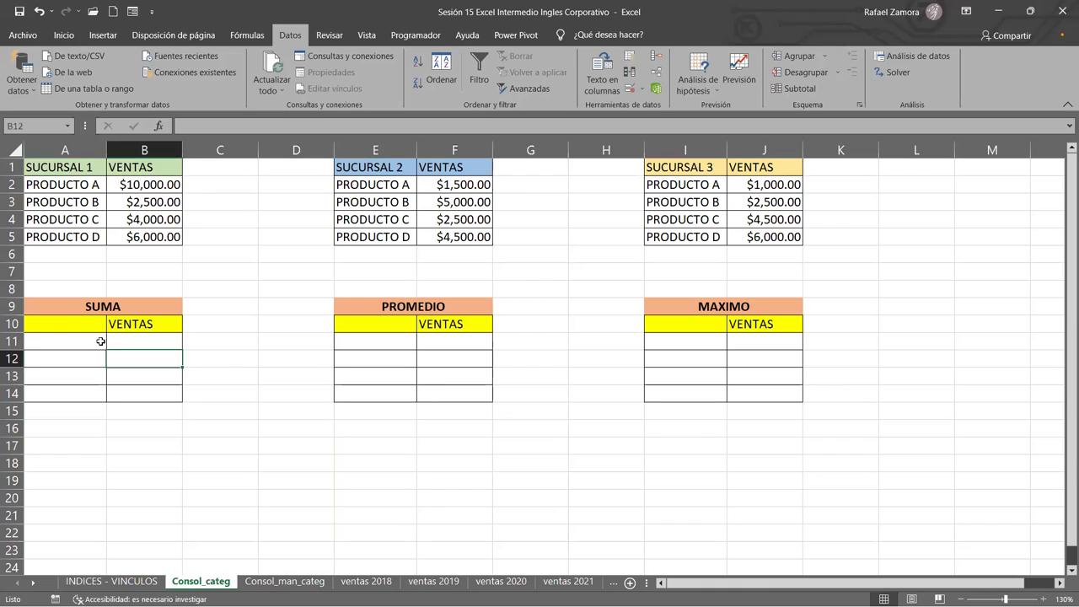
left_click(59, 346)
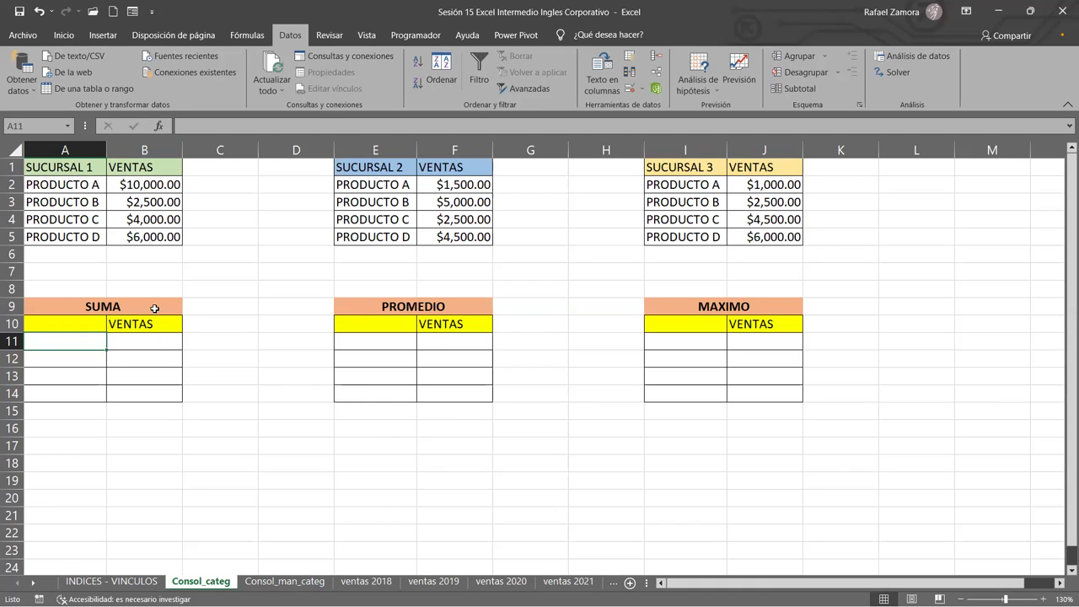
left_click(130, 308)
left_click(466, 307)
left_click(757, 309)
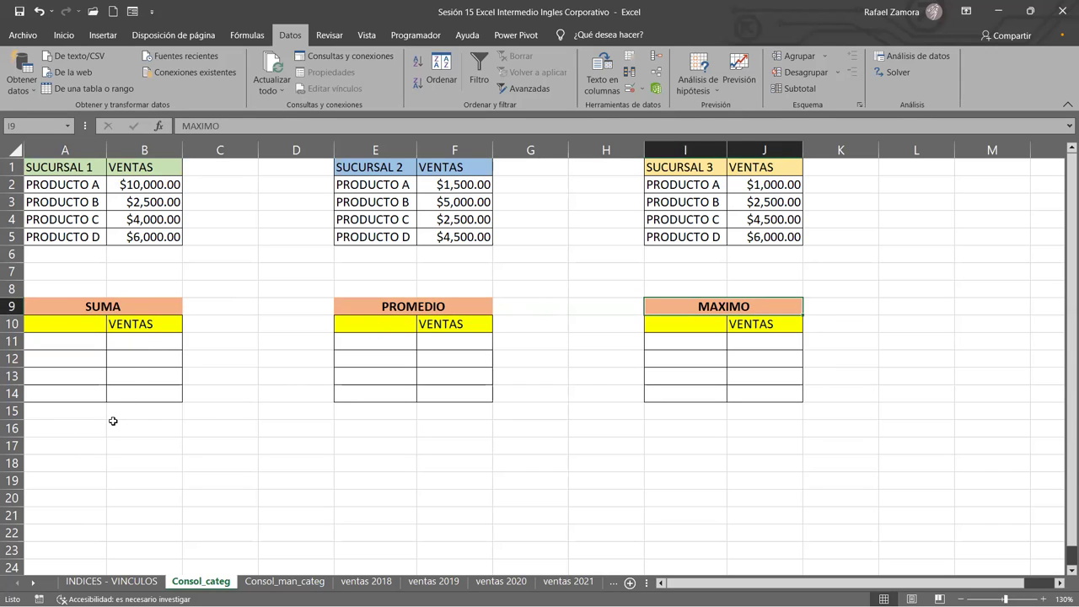
left_click(148, 342)
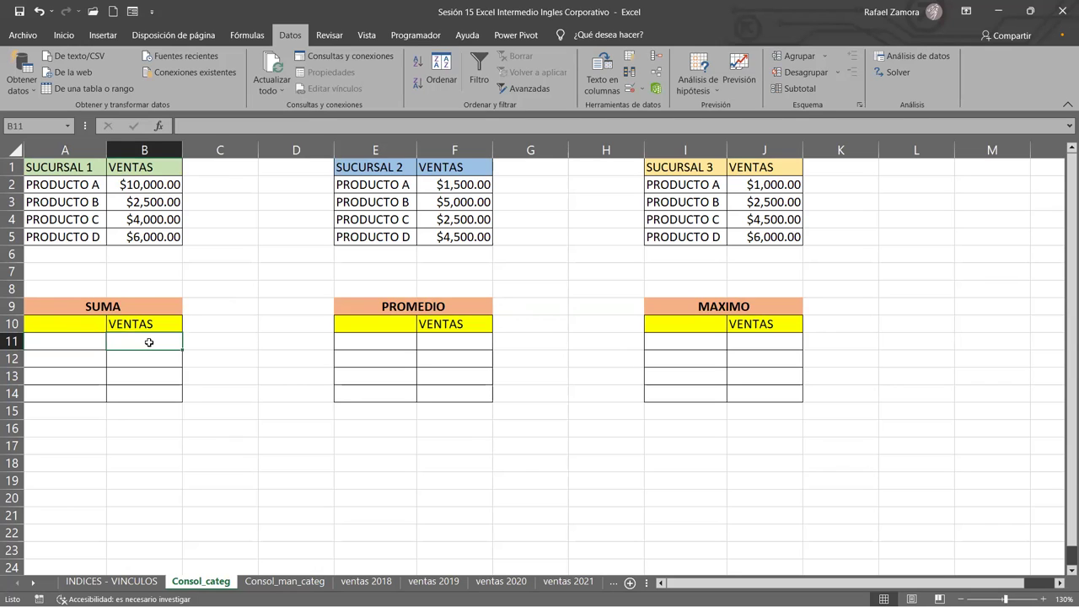
Step: Reopen Consolidar and remove the leftover B2, F2 and J2 source references
left_click(659, 56)
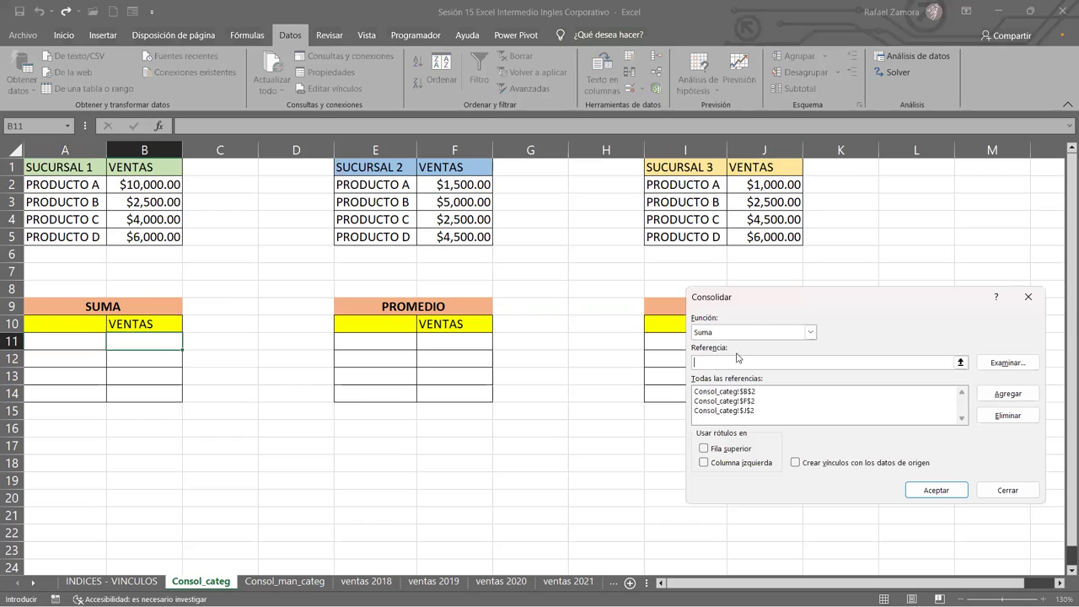
left_click(750, 401)
left_click(999, 417)
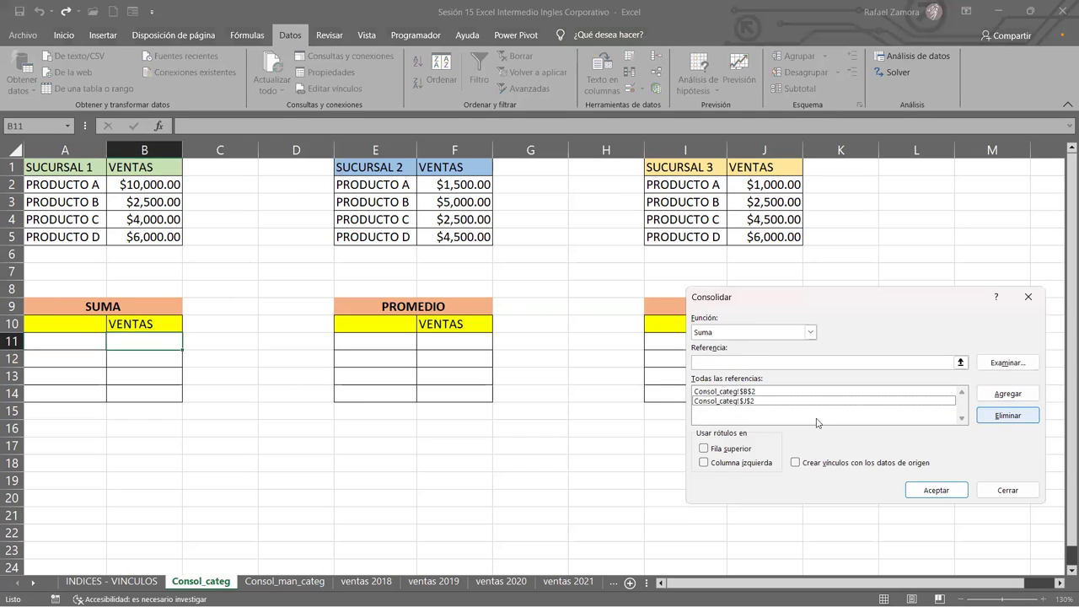
left_click(794, 393)
left_click(1007, 415)
left_click(830, 392)
left_click(1011, 417)
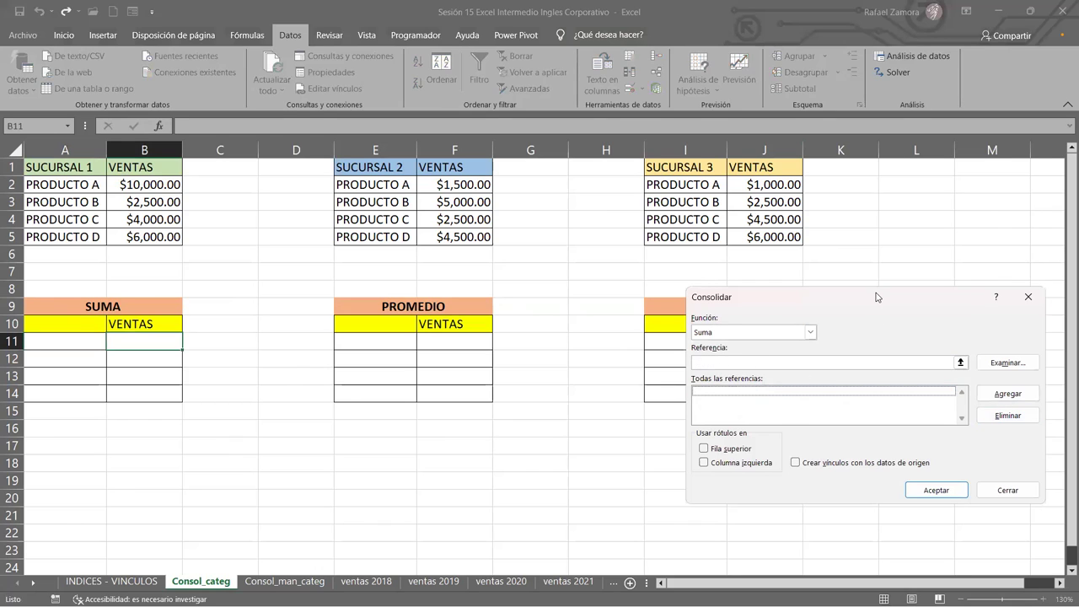
Step: Add B2:B5, F2:F5 and J2:J5 as sources and run the Suma consolidation into the SUMA table
left_click_drag(877, 297, 896, 149)
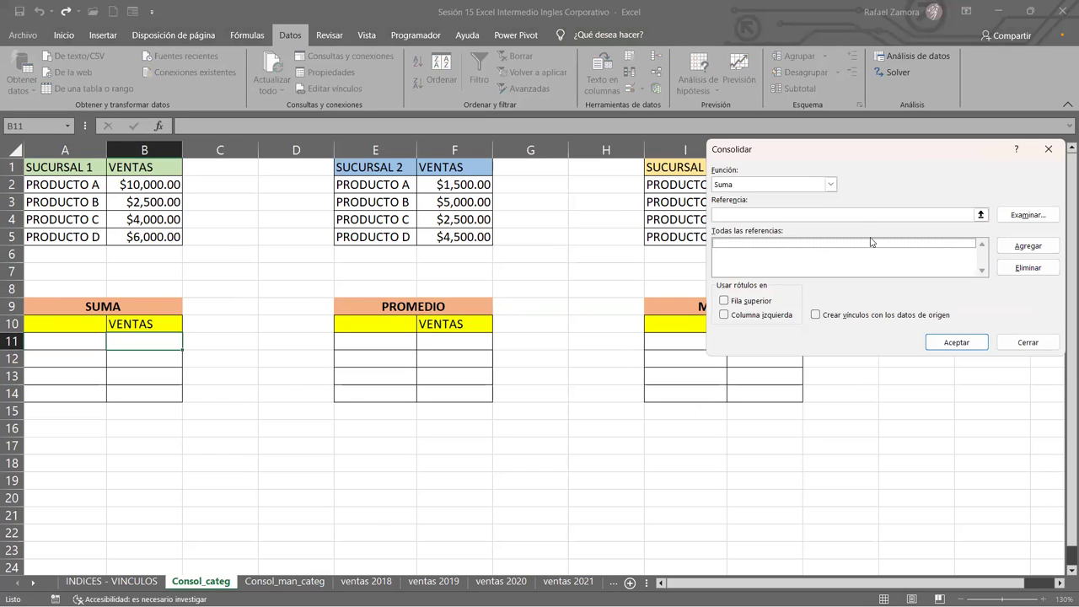
left_click(950, 215)
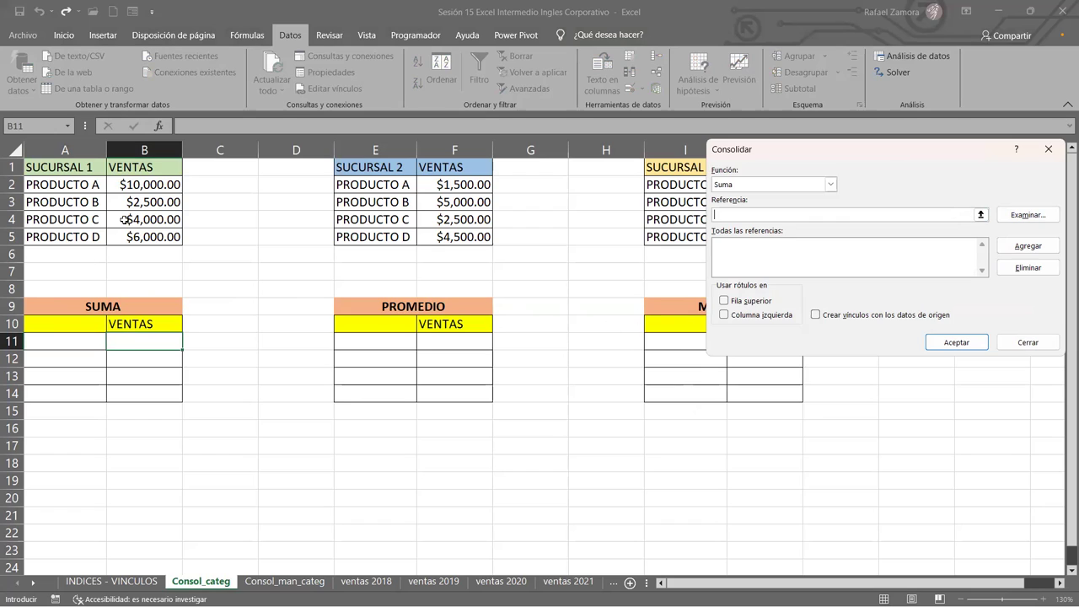
left_click(162, 187)
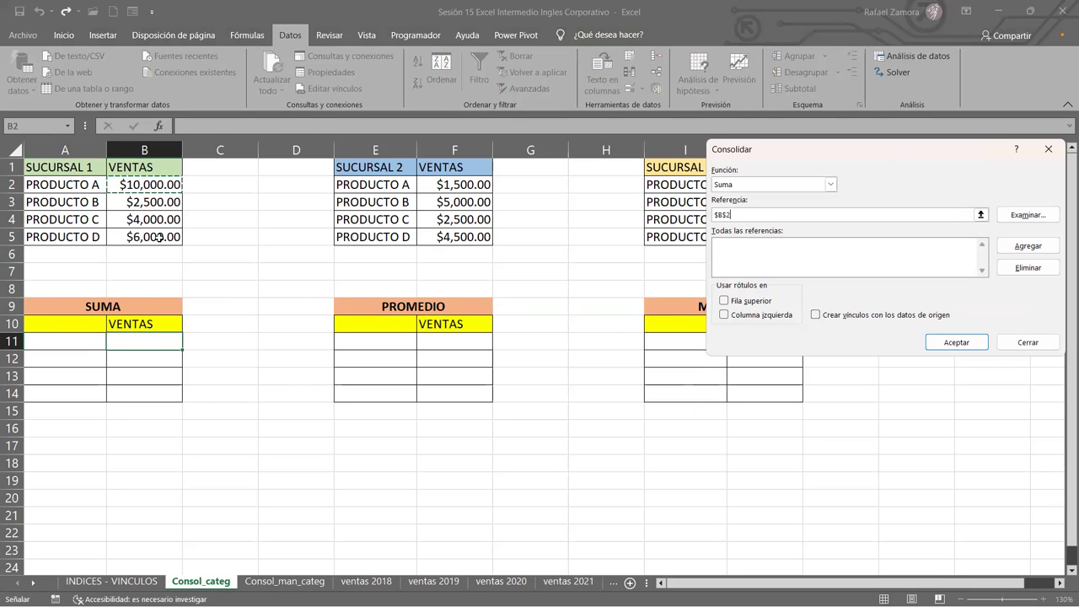
left_click_drag(162, 187, 159, 237)
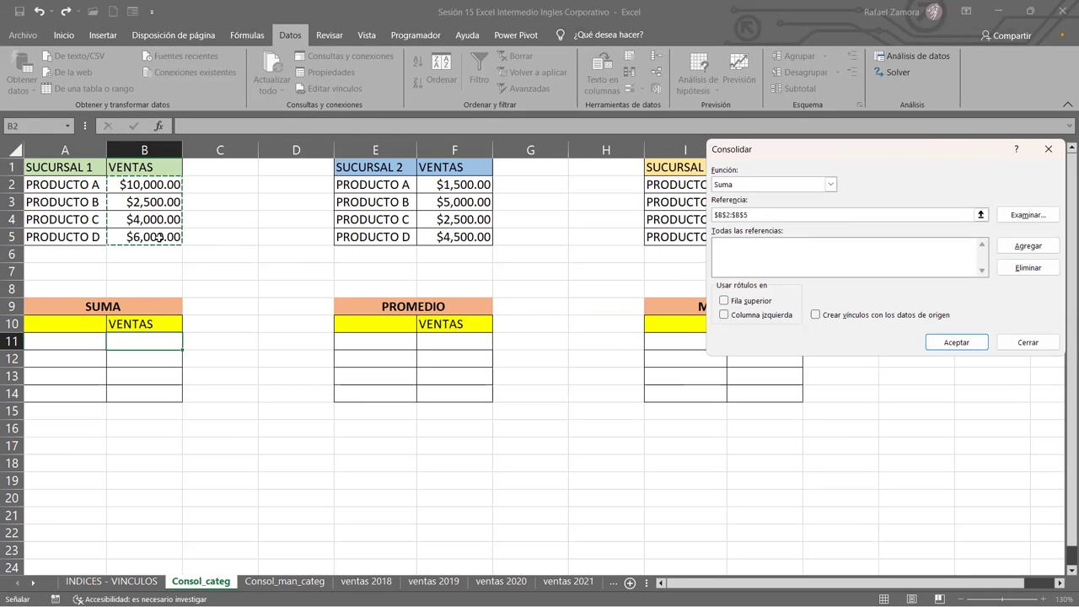
left_click(1045, 246)
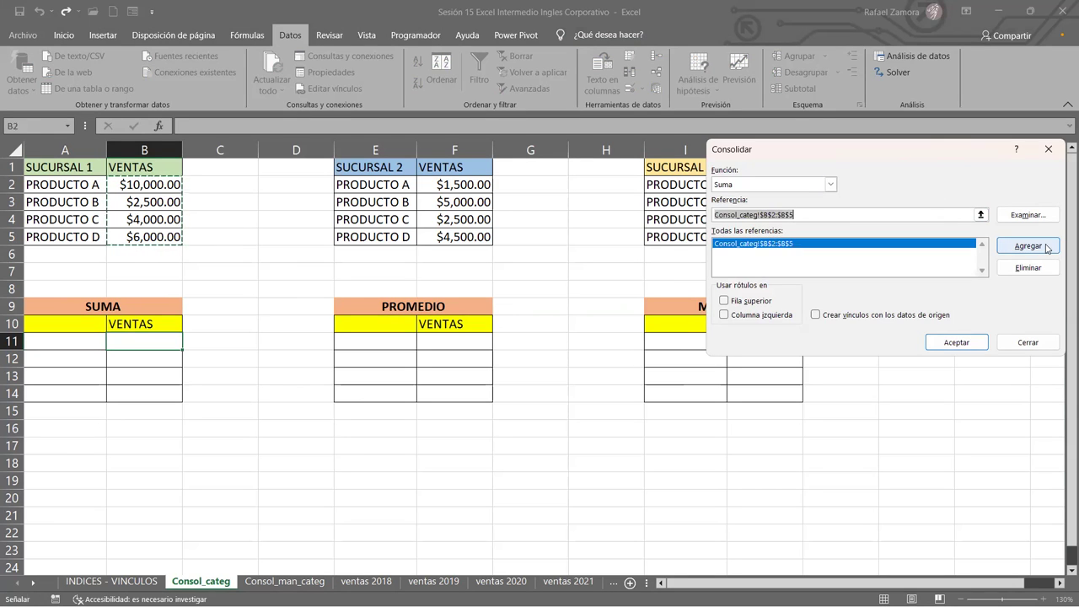
left_click(470, 187)
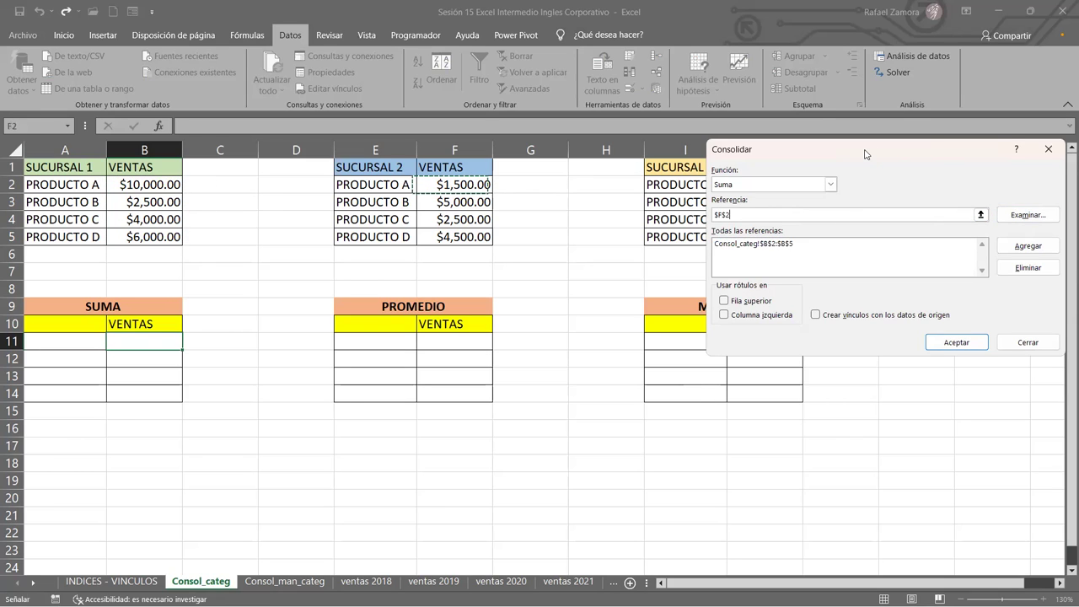
left_click_drag(864, 154, 798, 314)
key("shift+Down")
key("shift+Down")
key("shift+Down")
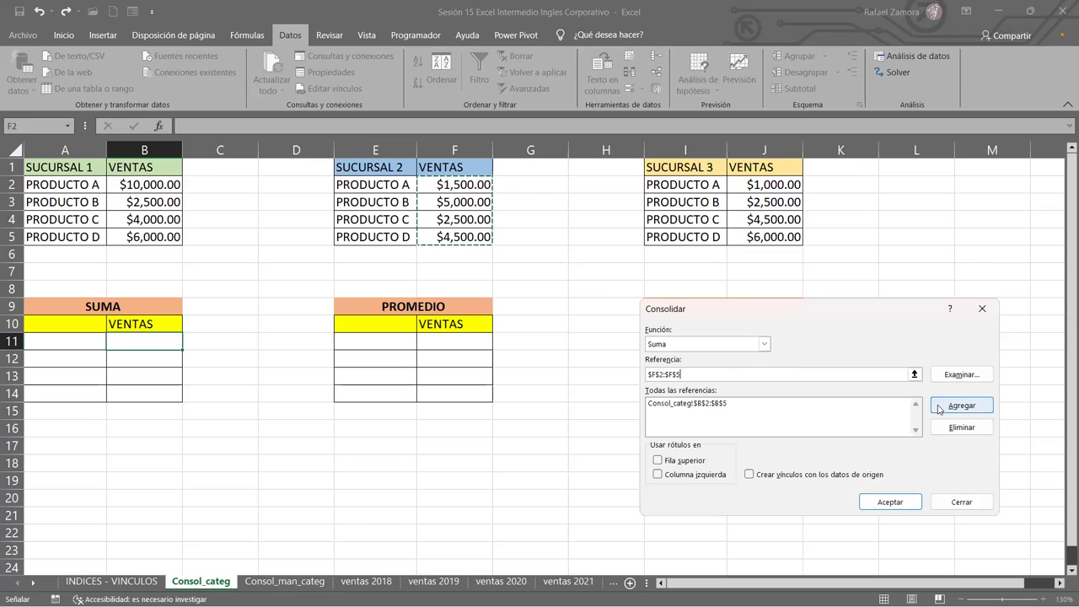
left_click(939, 408)
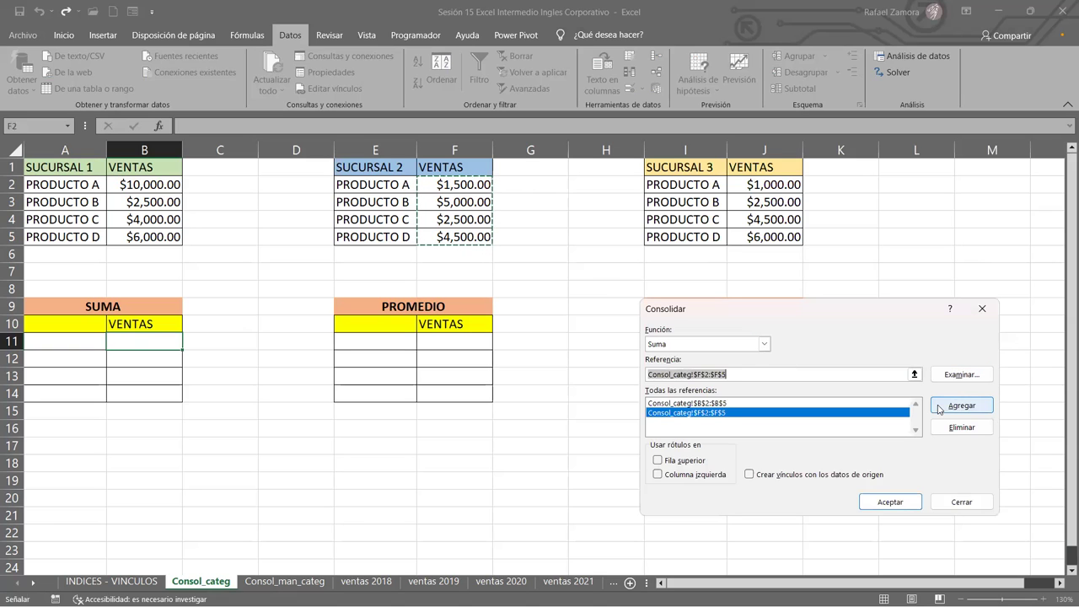
left_click(779, 184)
left_click(776, 237, "shift")
left_click(963, 405)
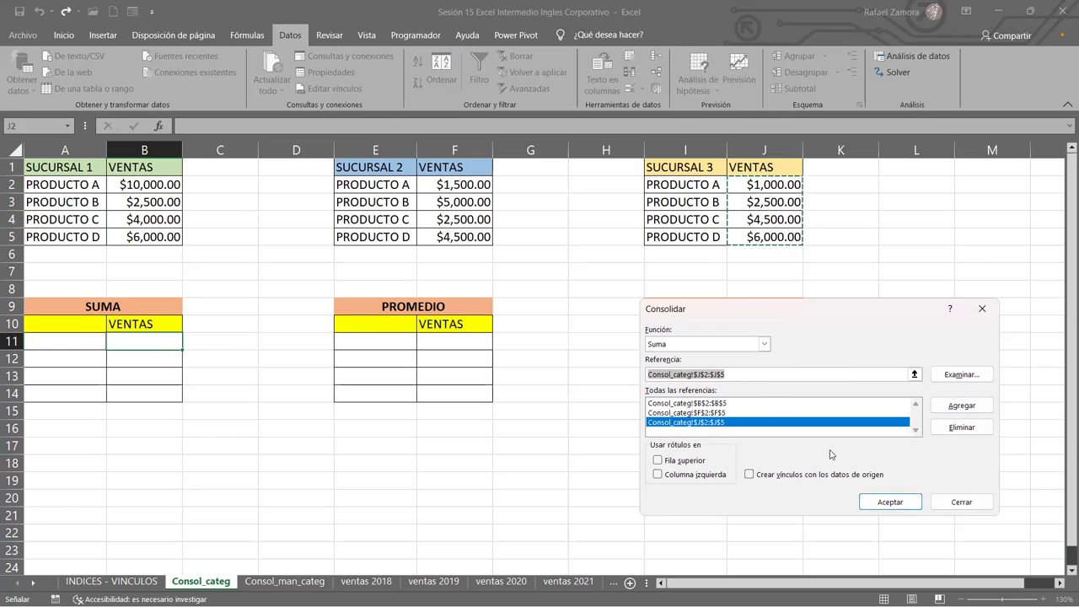
left_click(894, 506)
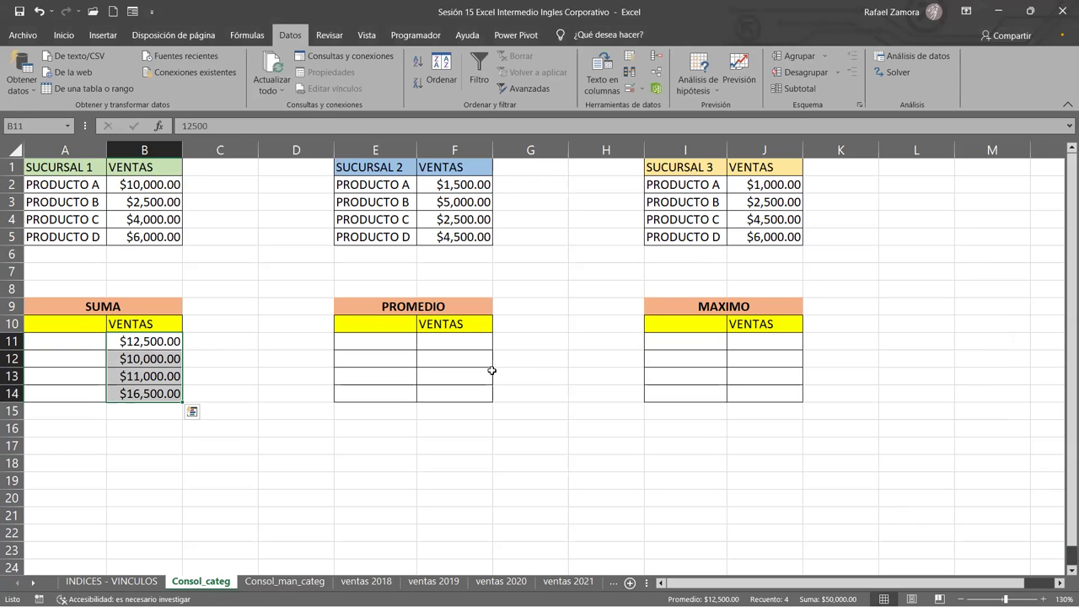
Step: Enter the check formula =SUMA(B2,F2,J2) in C11
left_click(240, 341)
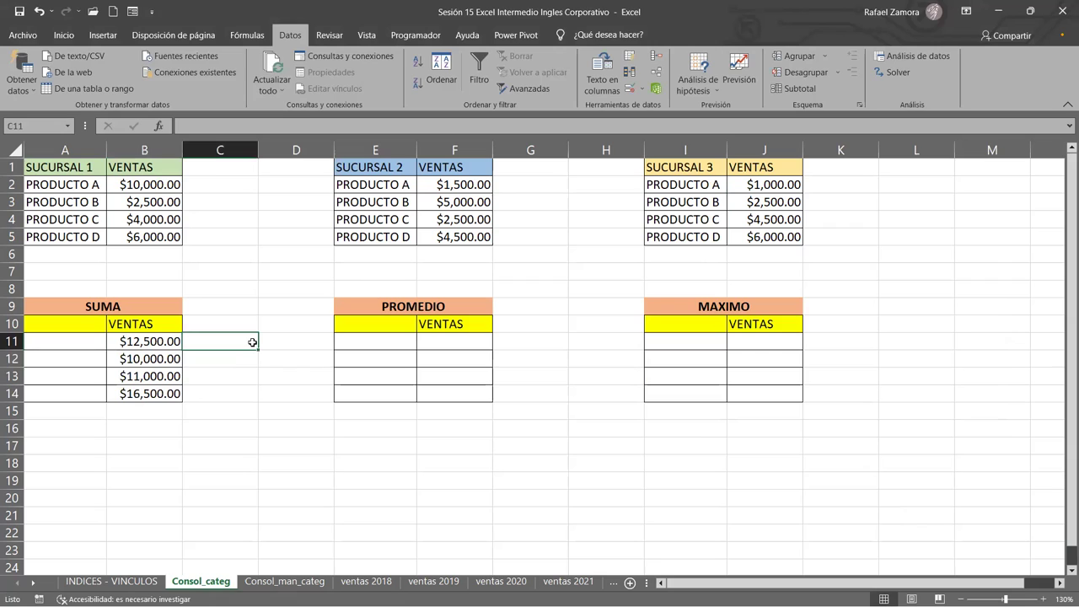
type(")")
key("BackSpace")
type("=SUMA(")
left_click(151, 185)
type(",")
left_click(448, 187)
type(",")
left_click(764, 184)
key("Return")
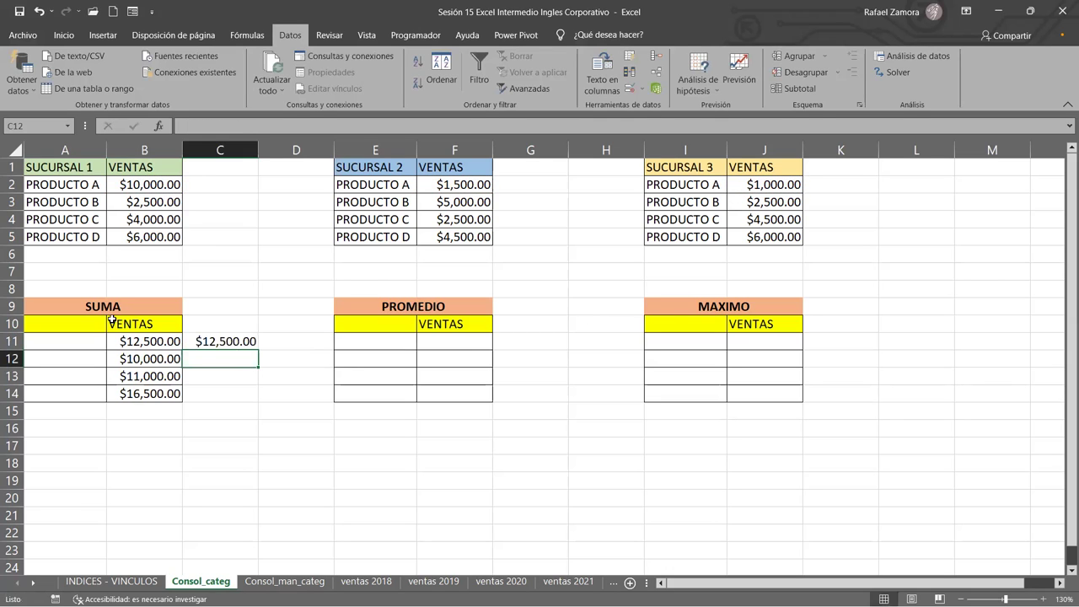
Step: Fill the C11 check formula down to C14
left_click(241, 343)
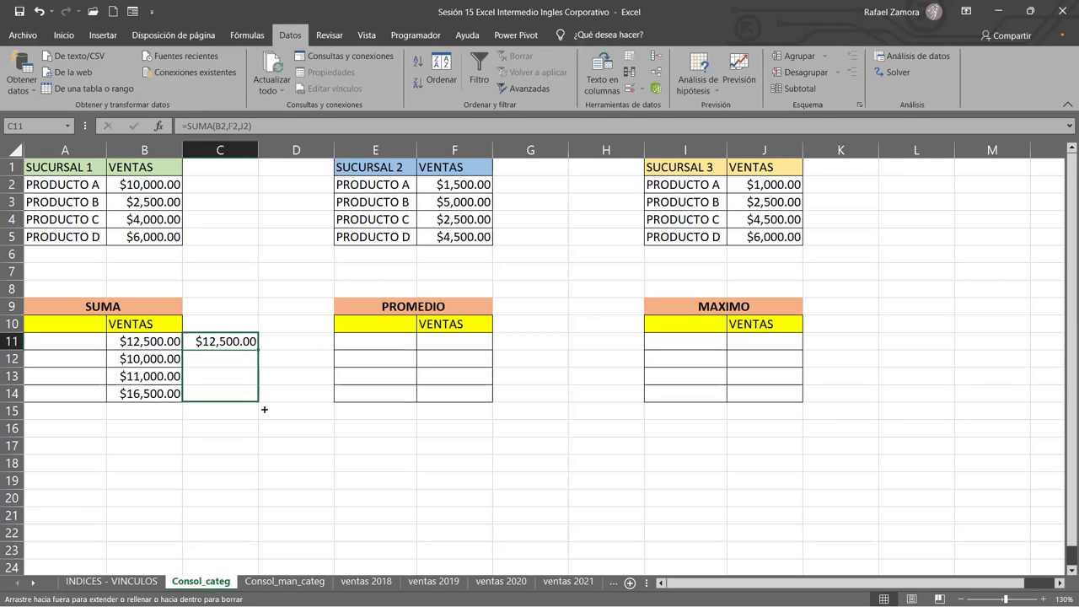
left_click_drag(257, 348, 261, 405)
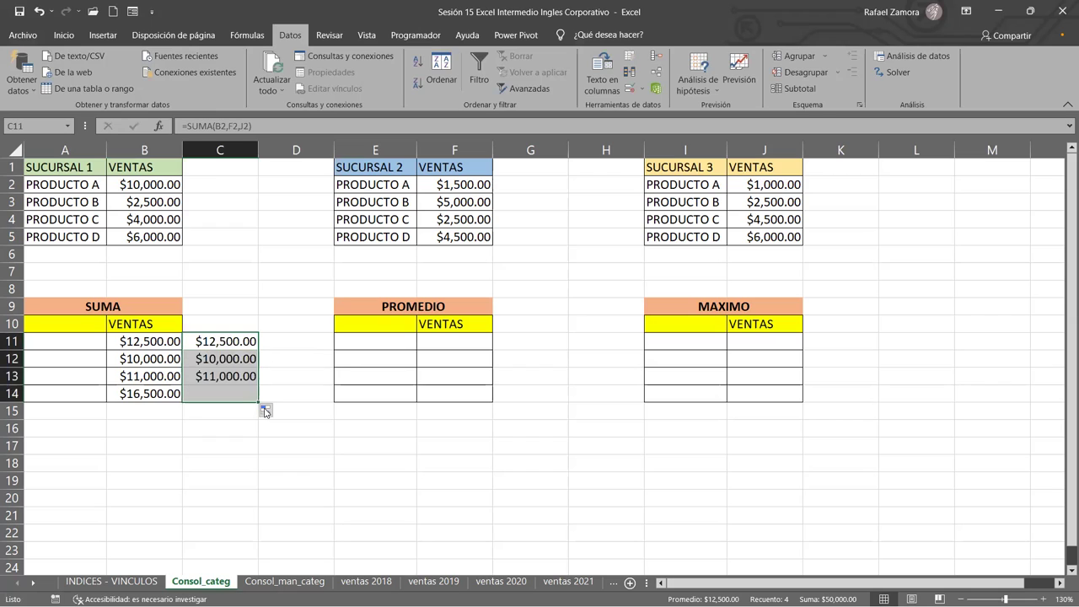
left_click(263, 461)
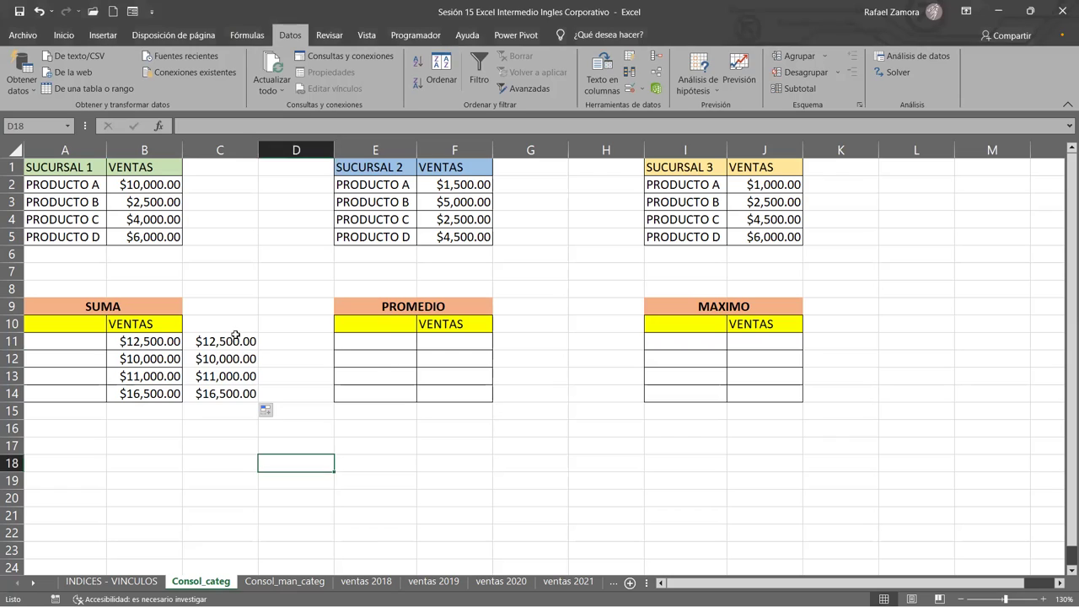
Step: Delete the check formulas in C11:C14 and the consolidated sums in B11:B17
left_click_drag(235, 336, 249, 392)
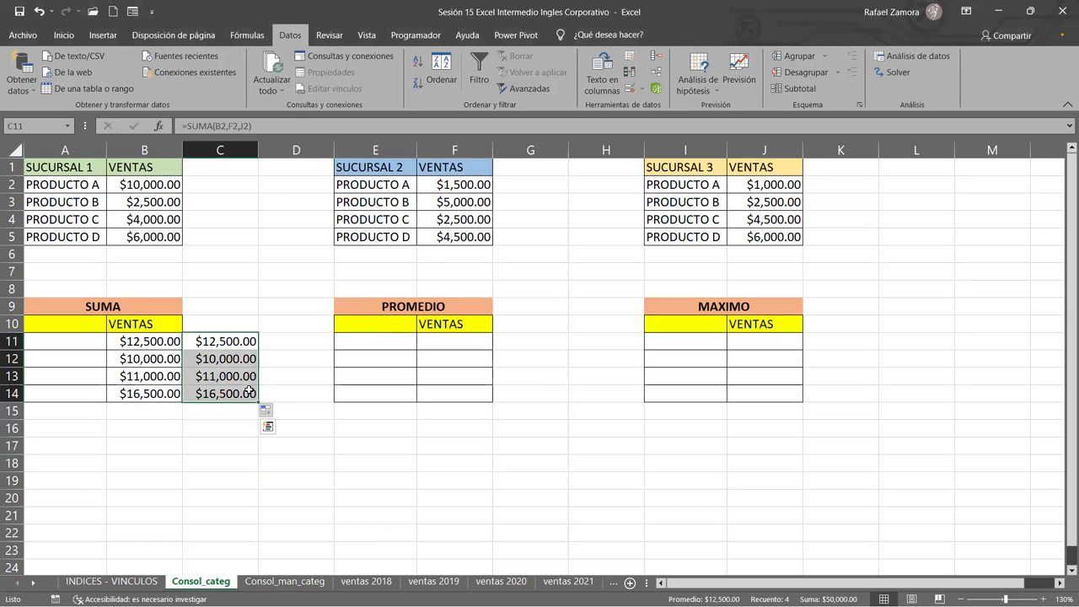
key("Delete")
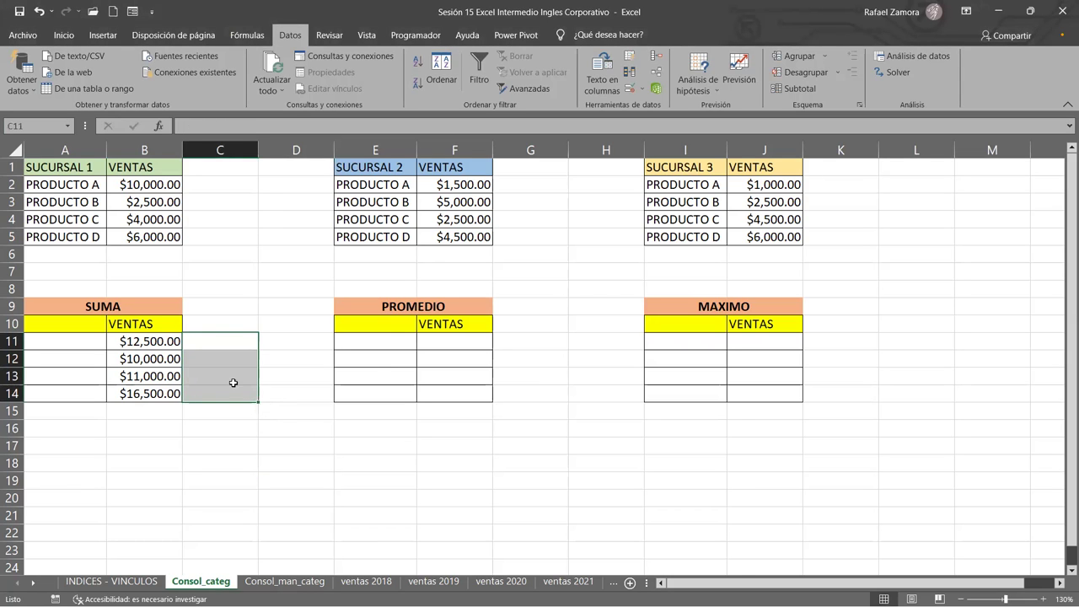
left_click_drag(153, 338, 154, 442)
key("Delete")
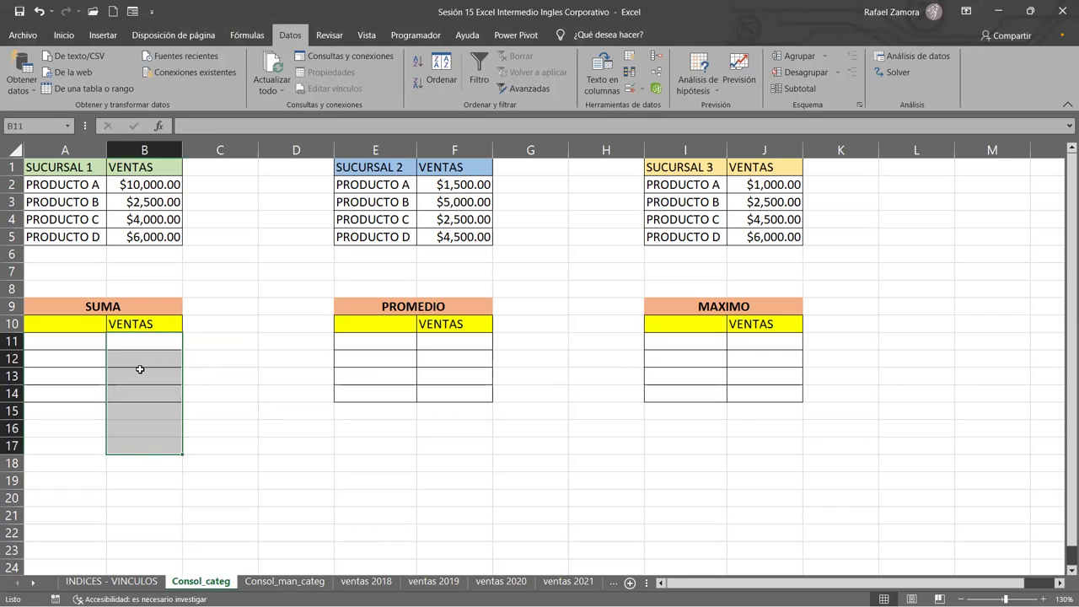
left_click(154, 339)
Step: Remove all three branch source references from Consolidar and close it, dismissing the warning
left_click(656, 56)
left_click(740, 404)
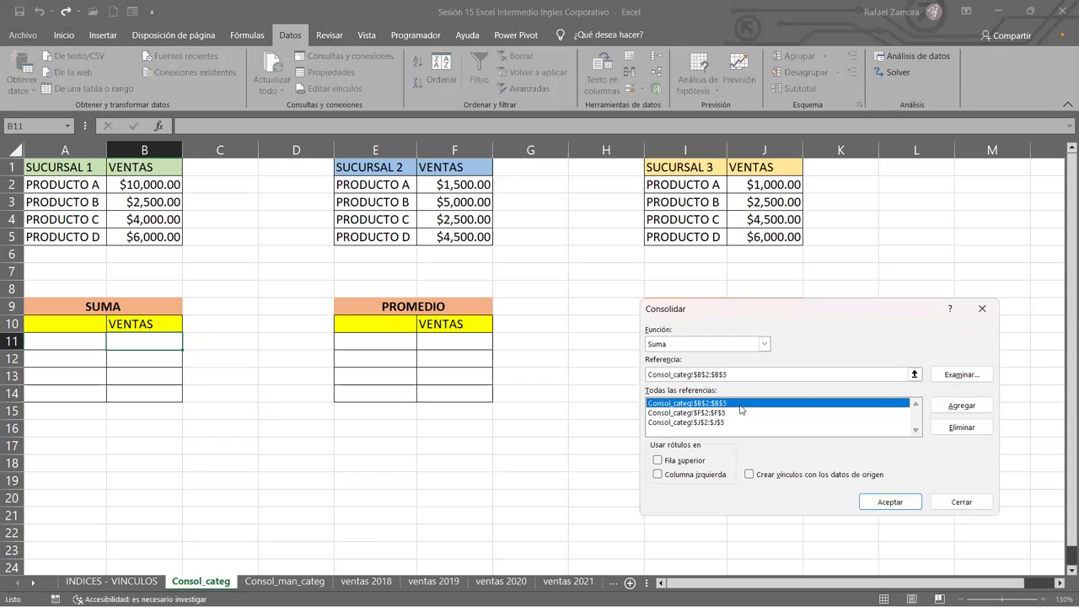
left_click(969, 406)
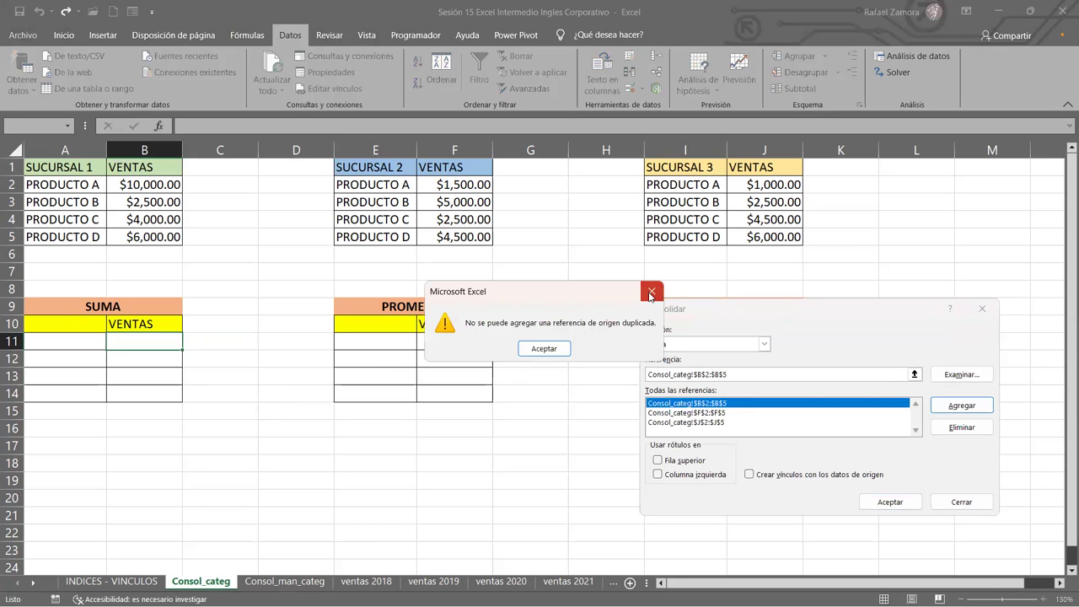
left_click(649, 294)
left_click(952, 428)
left_click(857, 404)
left_click(954, 428)
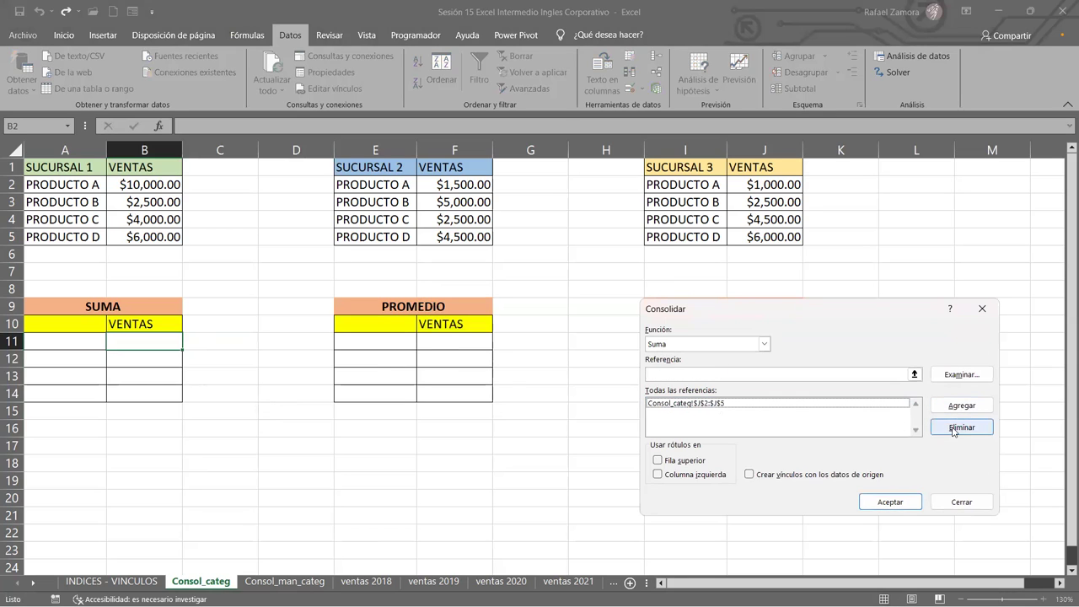
left_click(860, 404)
left_click(962, 428)
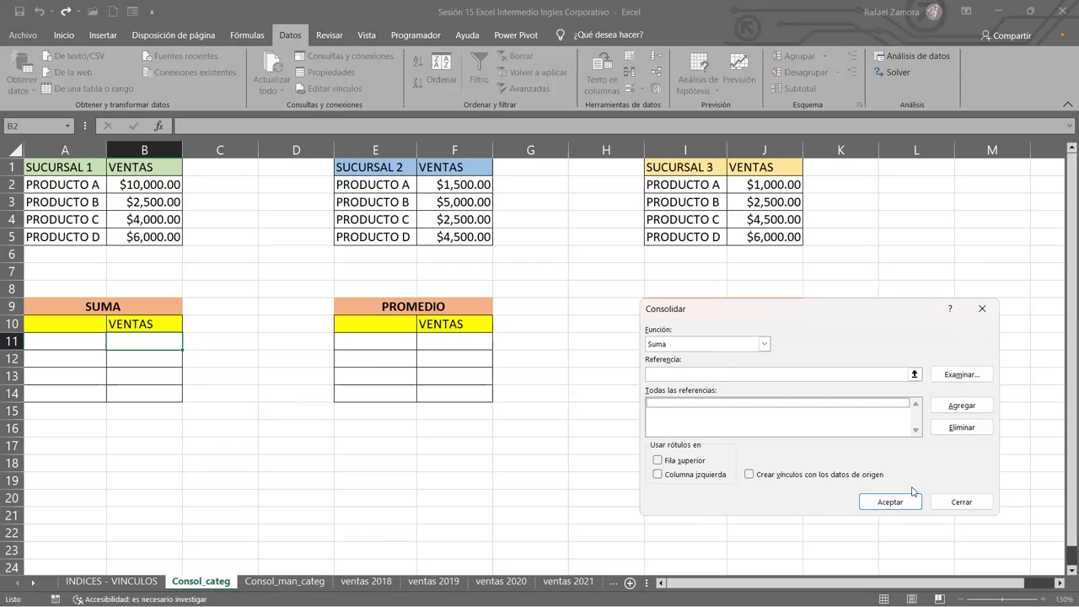
key("Return")
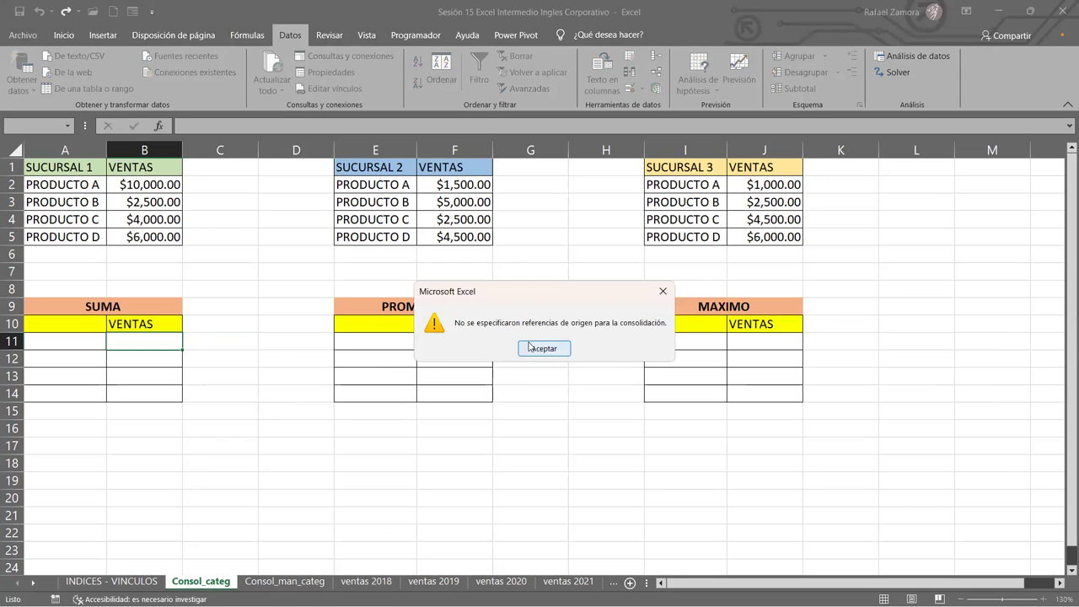
key("Return")
left_click(538, 381)
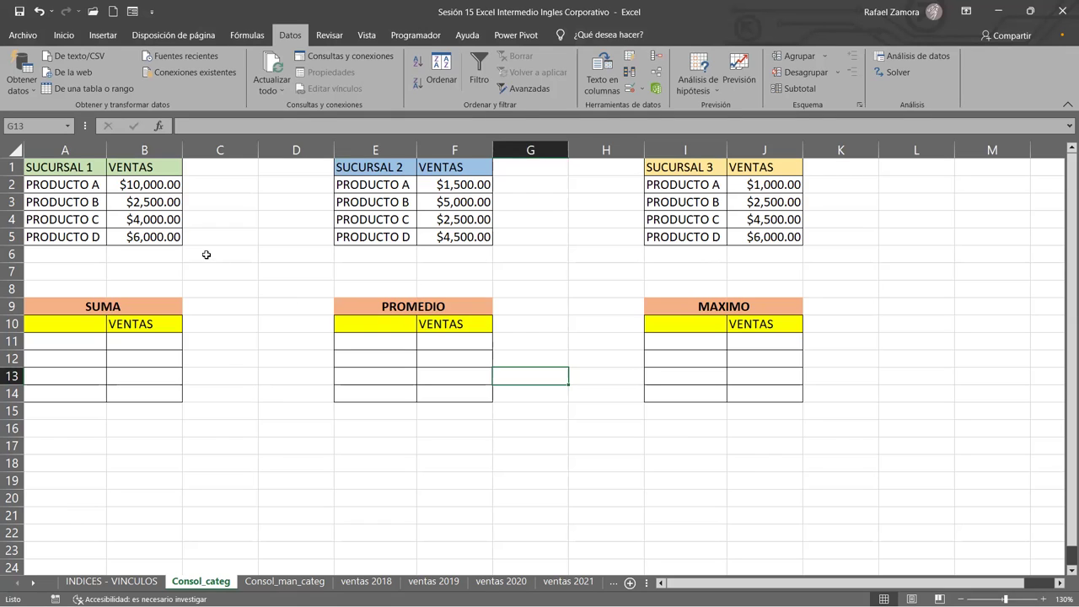
Step: Check the named ranges list, then delete suma1 and suma2 in the Name Manager
left_click(71, 129)
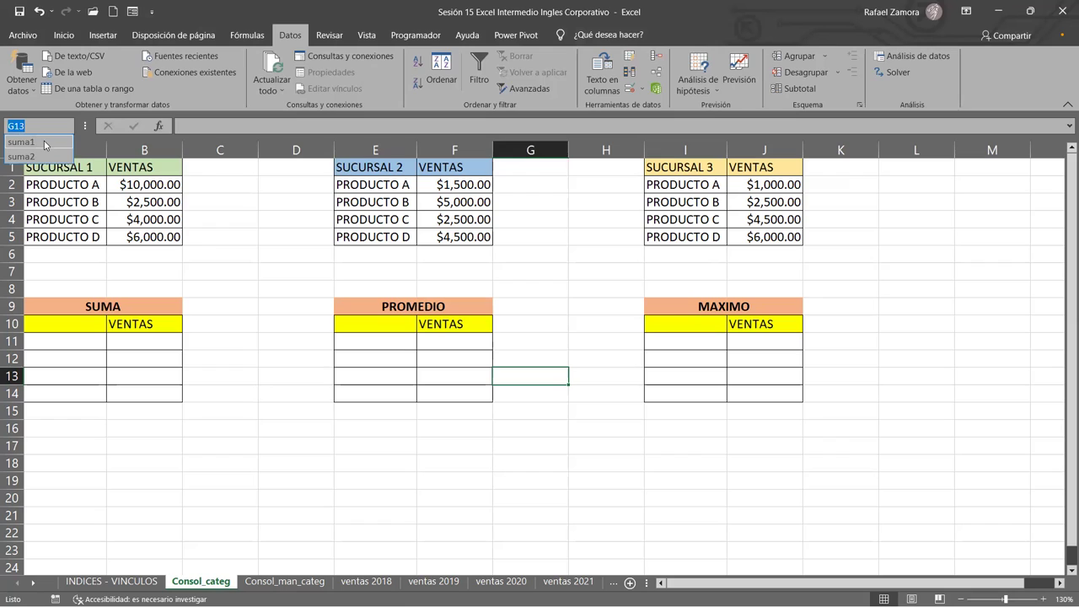
left_click(276, 380)
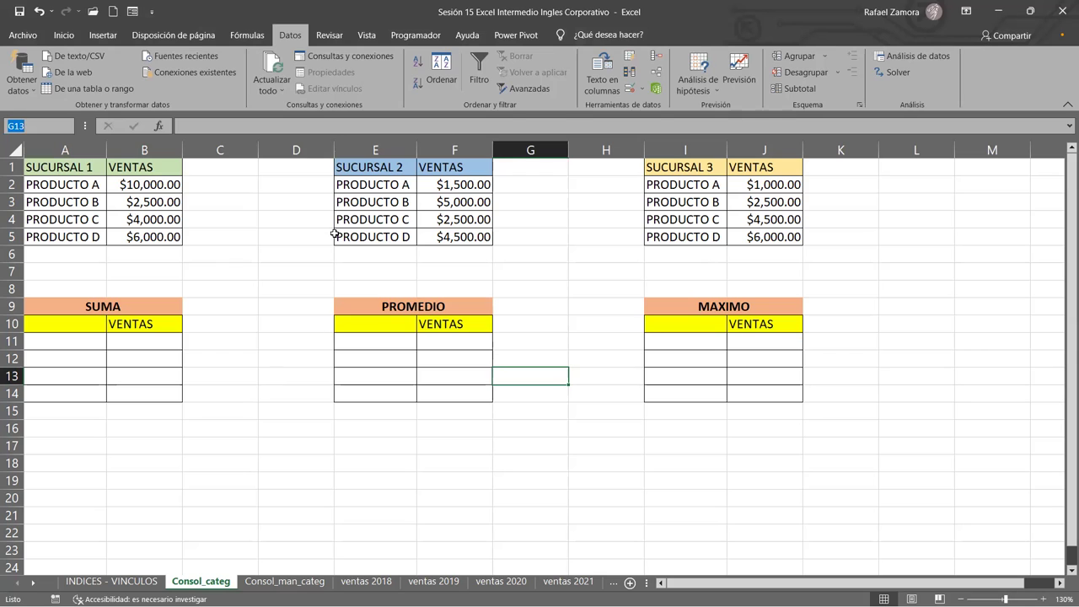
left_click(261, 33)
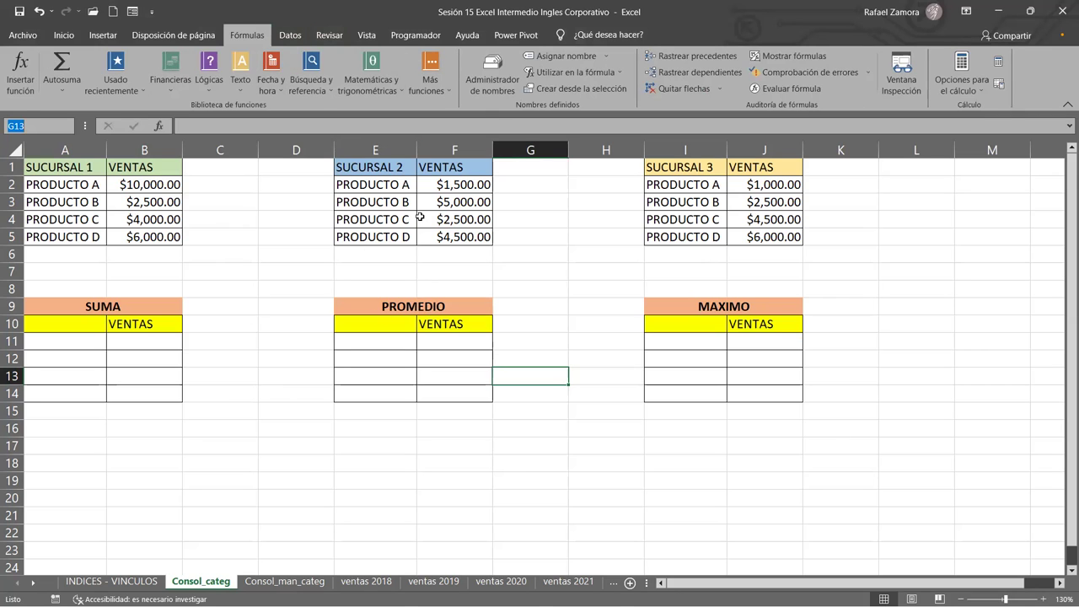
left_click(506, 82)
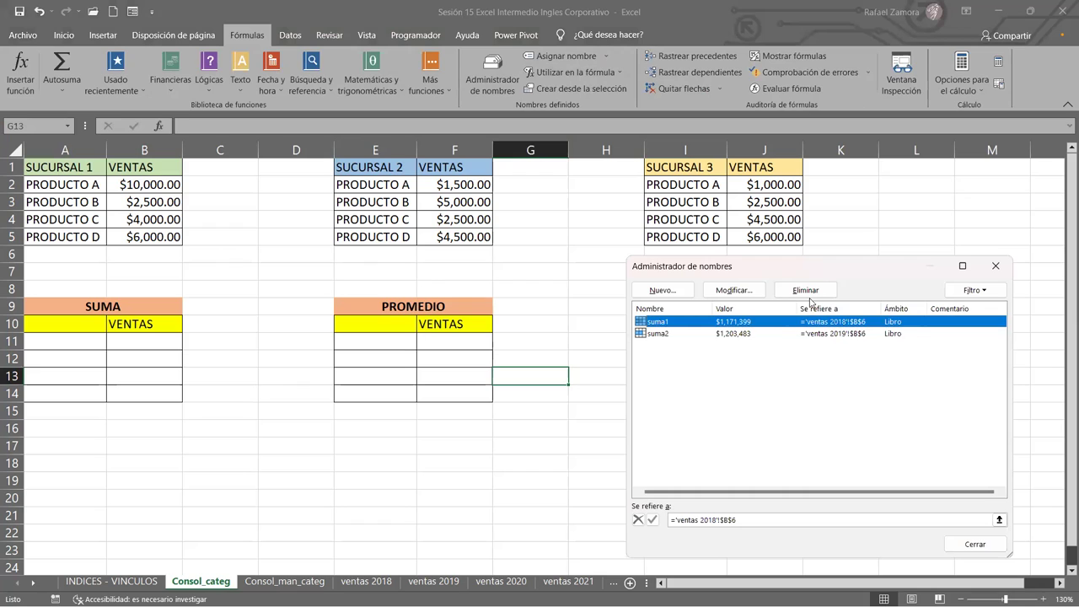
left_click(807, 292)
left_click(526, 352)
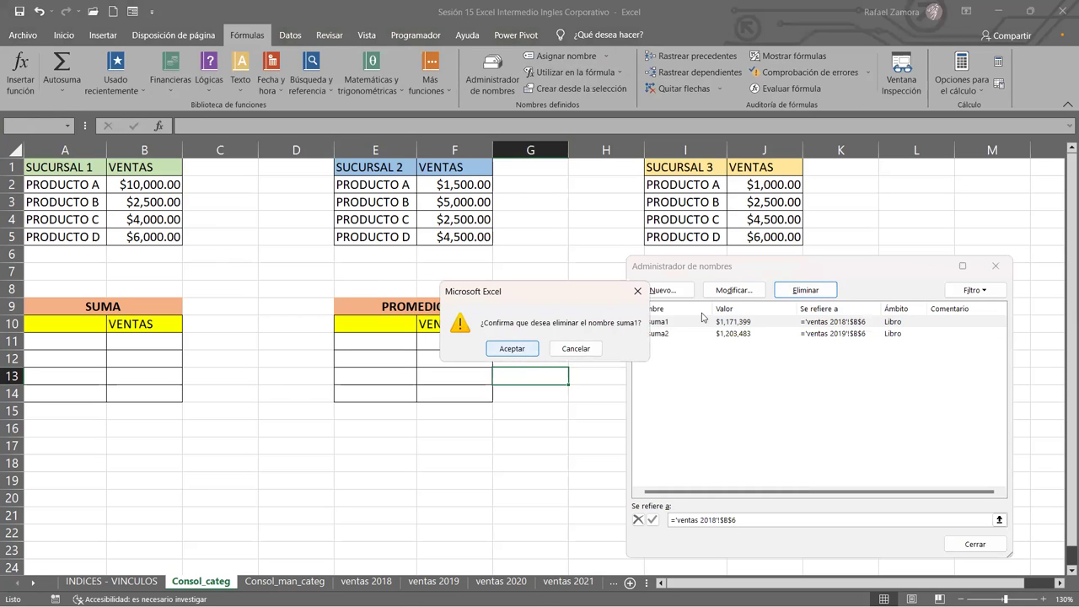
left_click(800, 290)
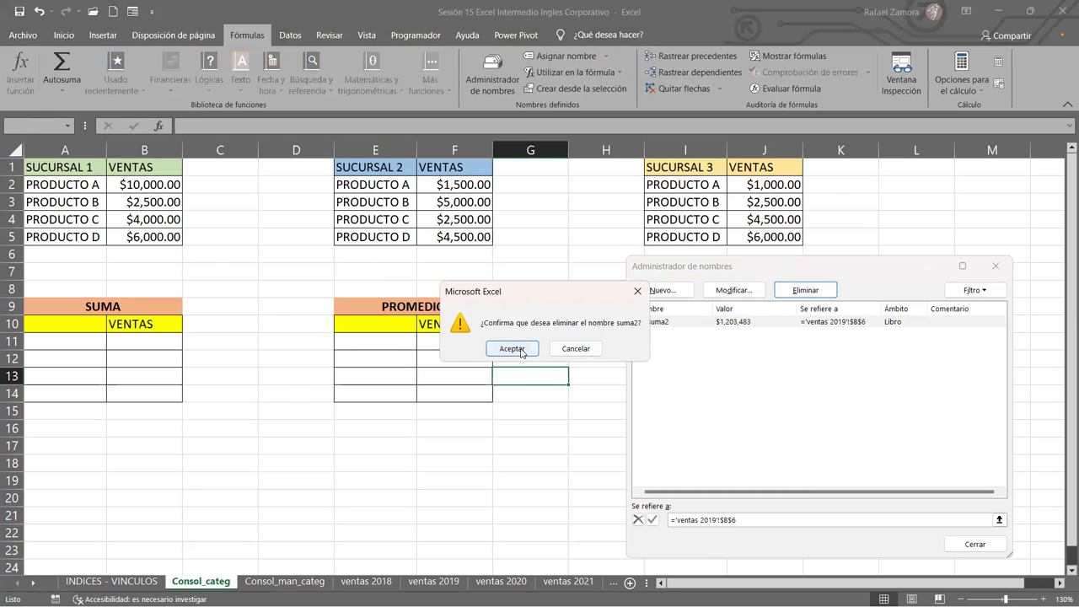
left_click(525, 353)
left_click(975, 545)
left_click(605, 479)
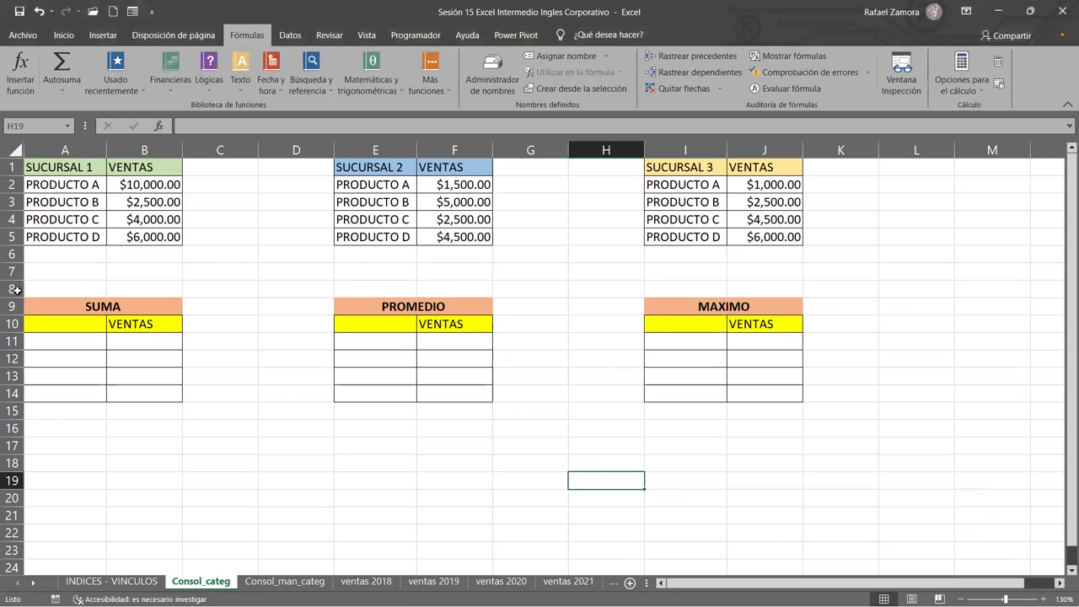
left_click(30, 166)
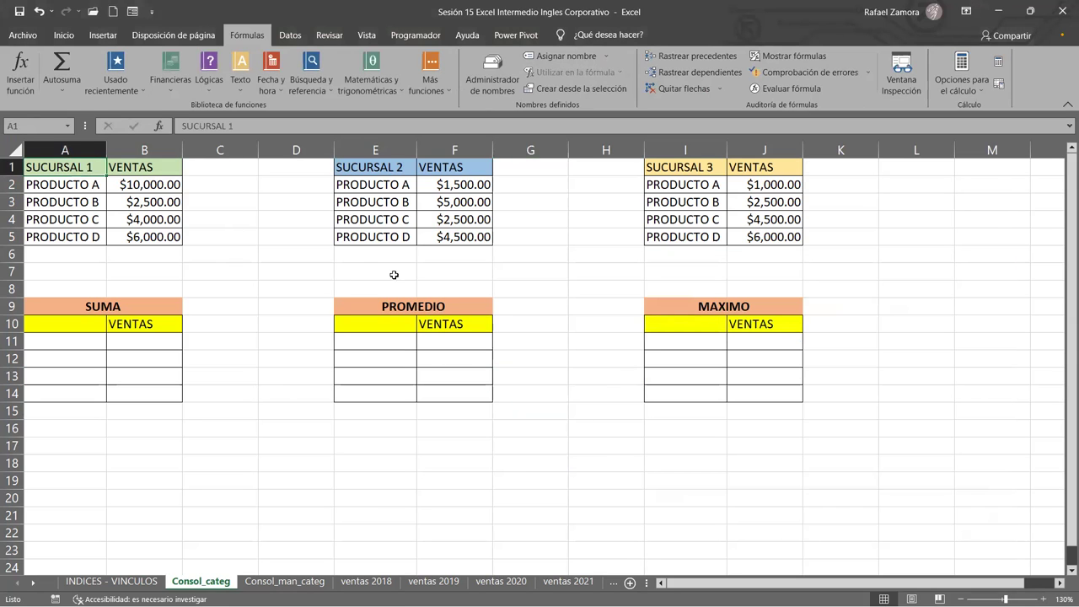
Step: Underline the SUCURSAL 1 heading in A1 and confirm the Name Manager lists no names
key("ctrl+s")
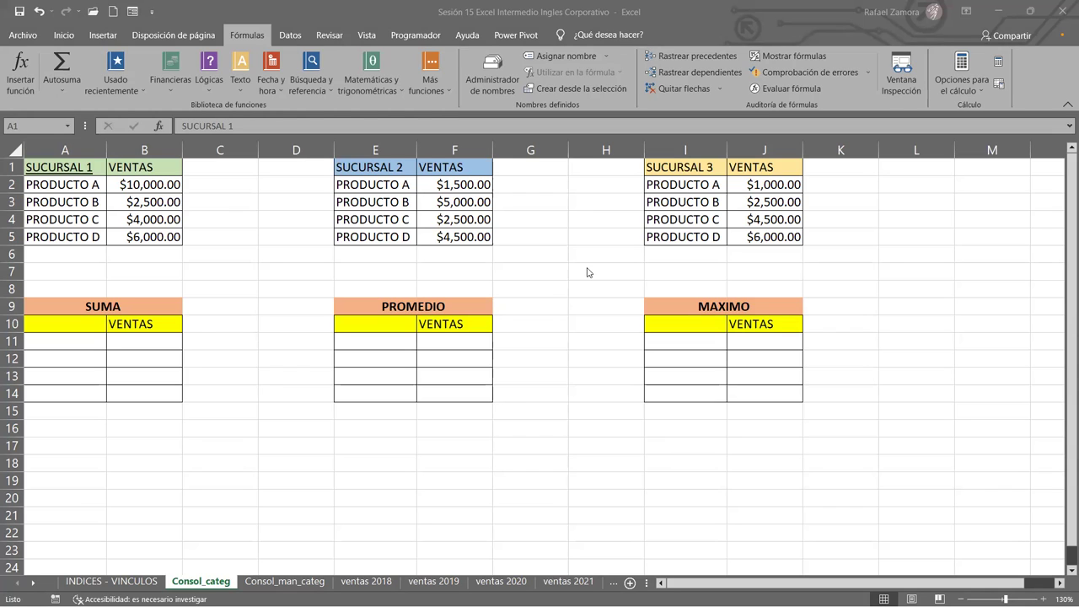
left_click(262, 337)
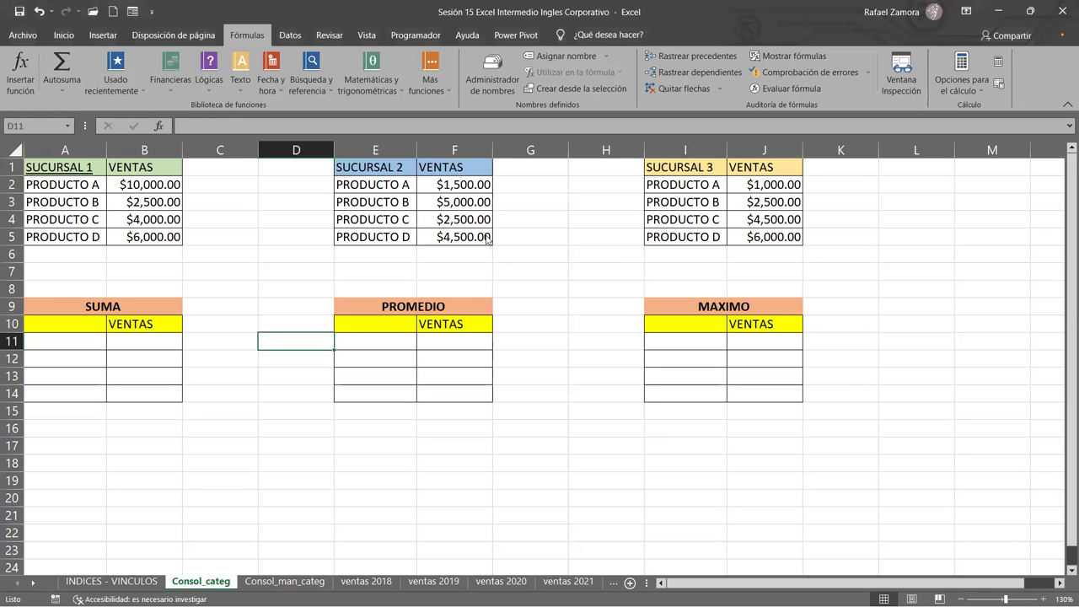
left_click(530, 324)
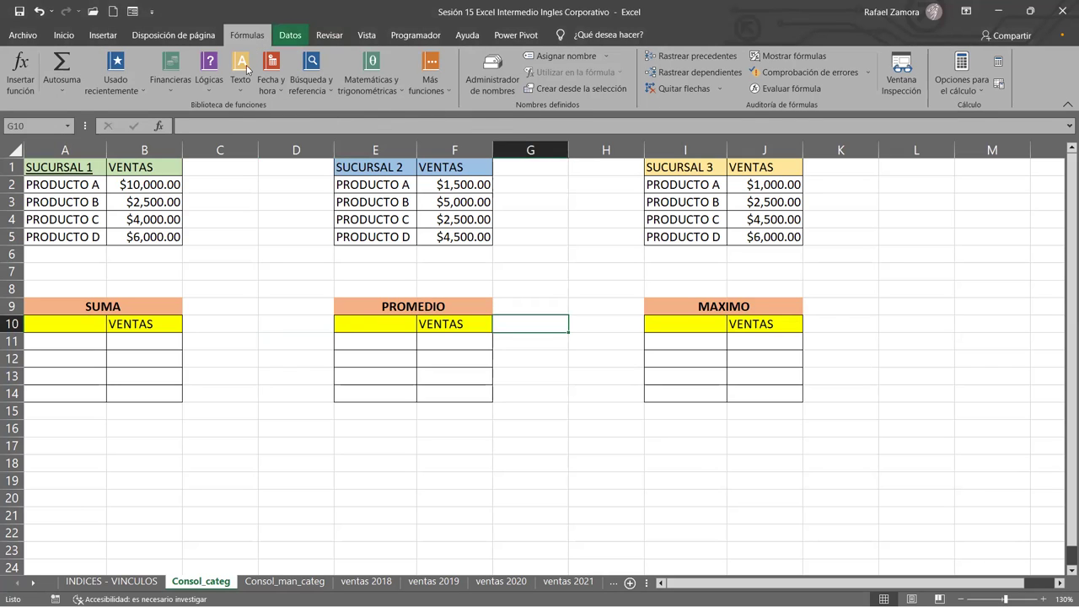
left_click(503, 81)
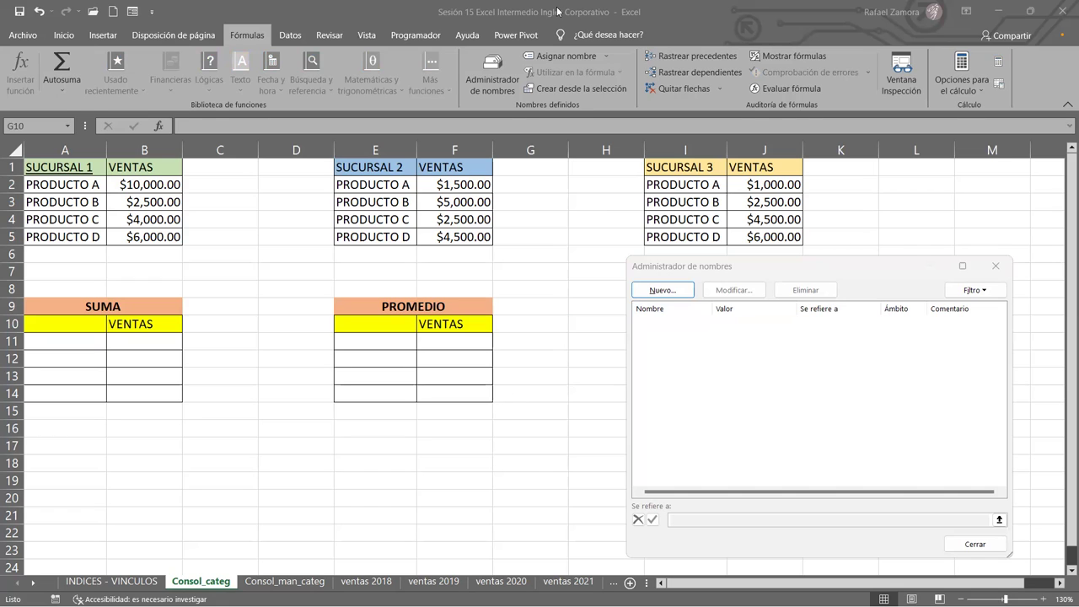
left_click(976, 544)
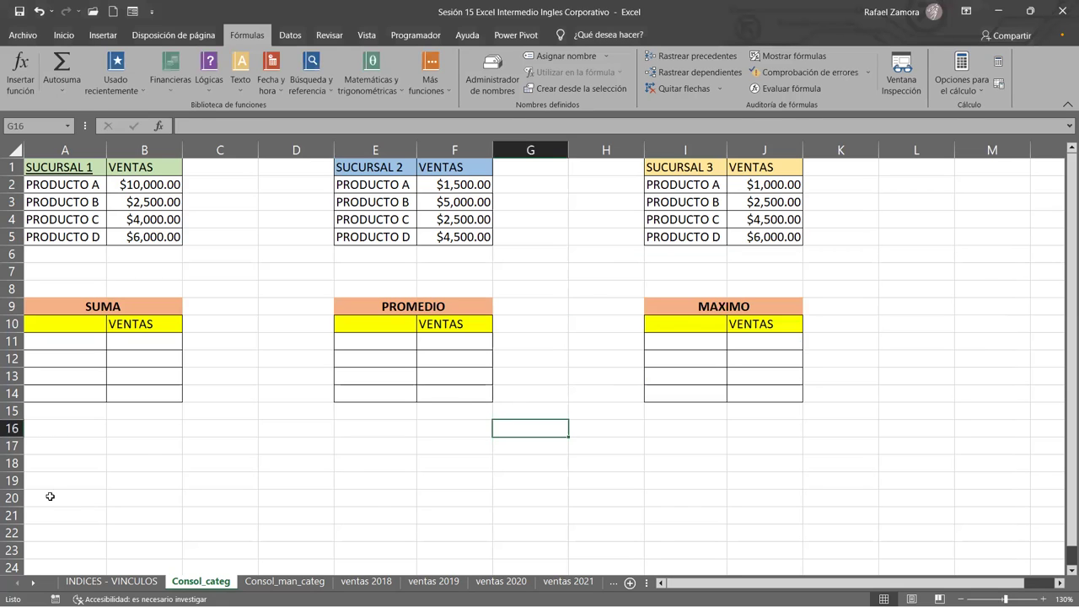
left_click(159, 444)
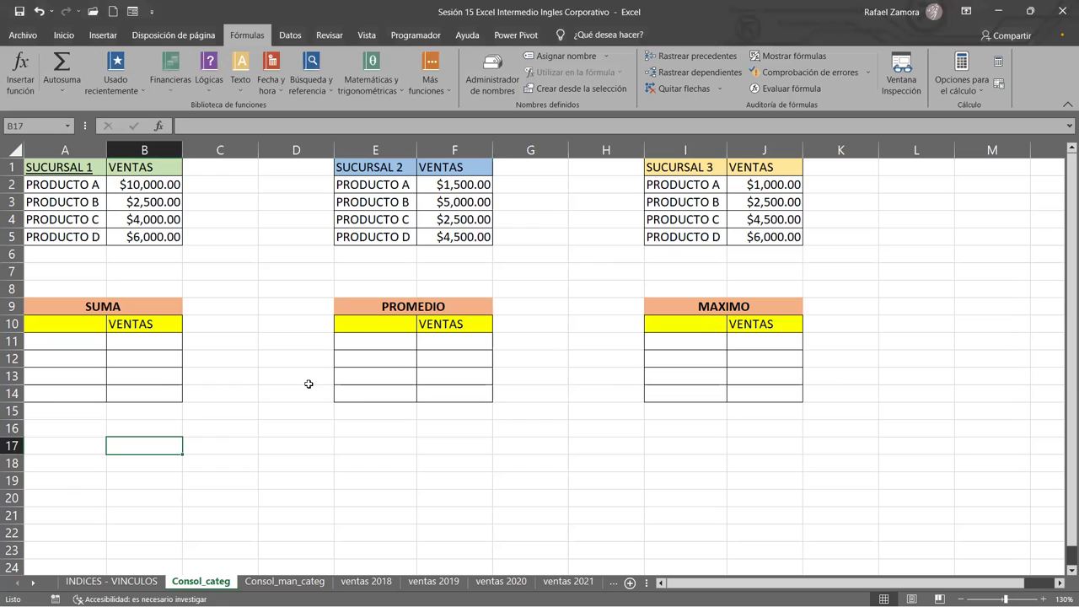
left_click(209, 354)
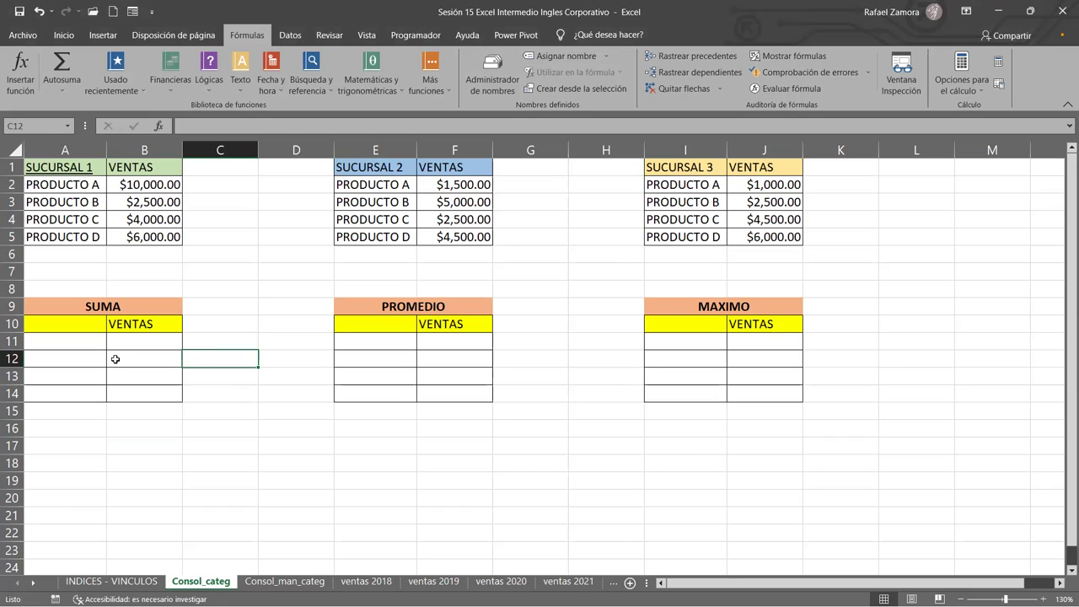
left_click(75, 161)
left_click(380, 168)
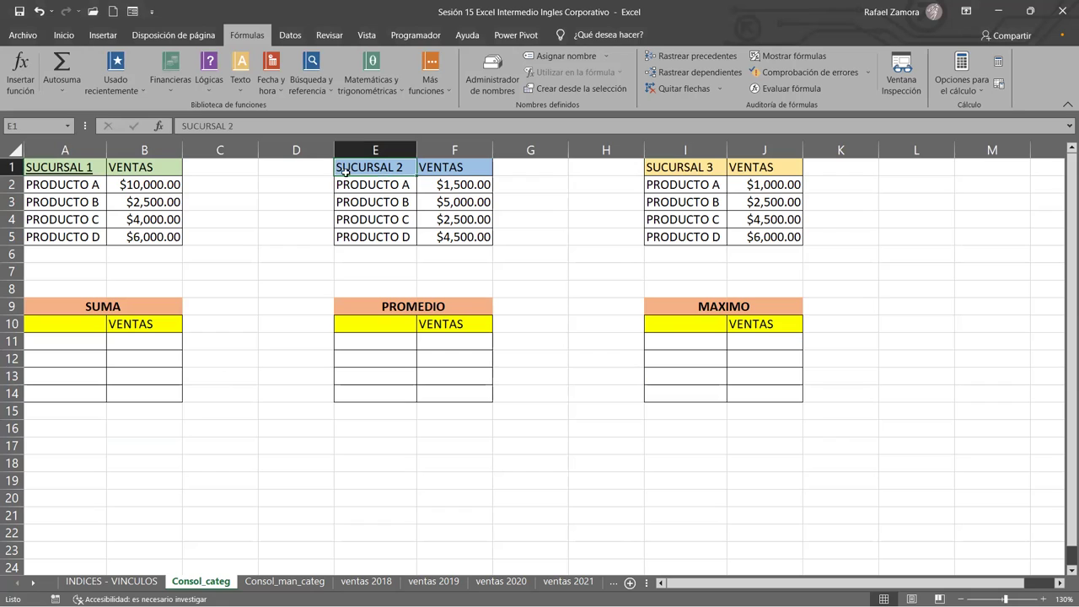
left_click(710, 168)
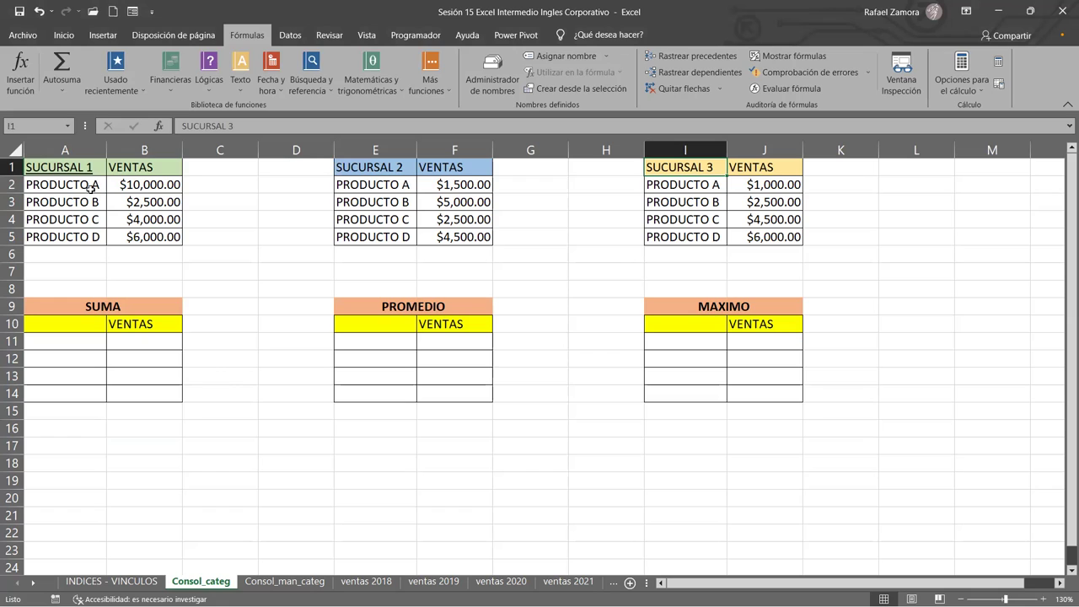
left_click(96, 188)
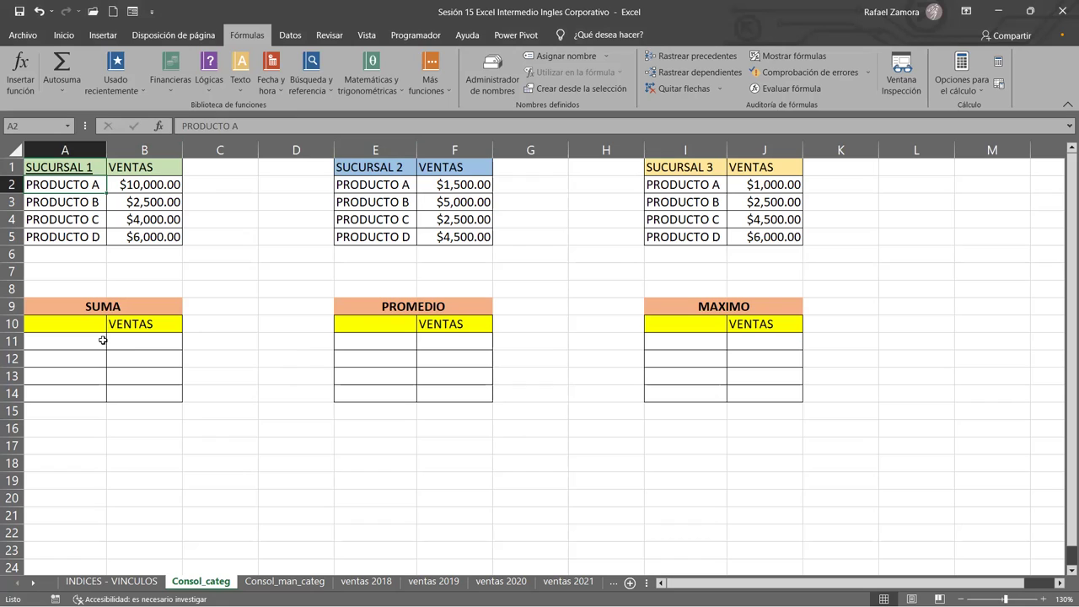
left_click(147, 341)
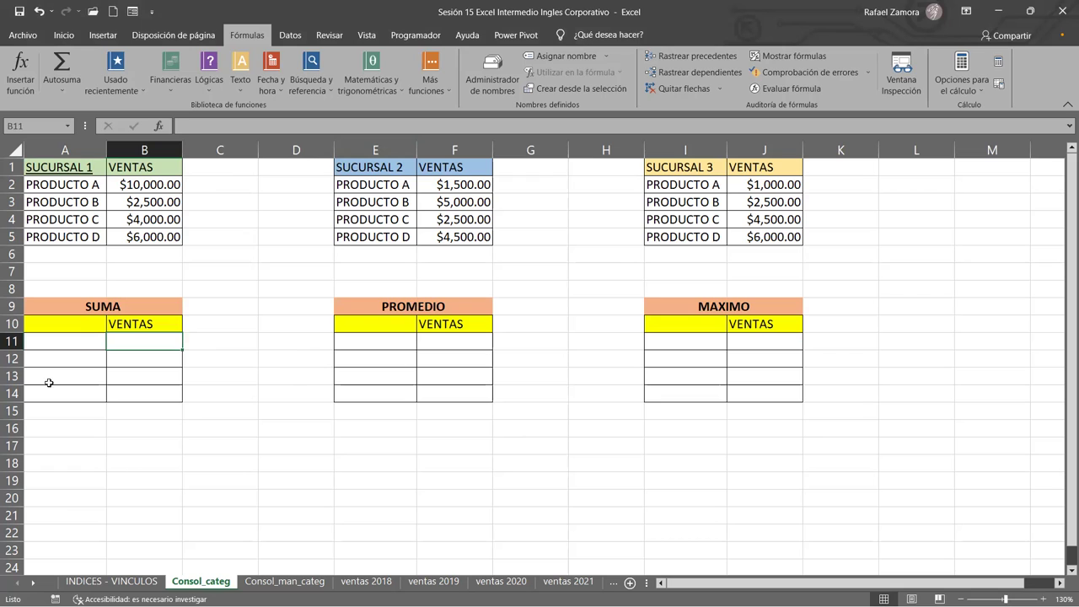
Step: Consolidate with Sum from B2:B5, F2:F5 and J2:J5 into the SUMA table's VENTAS column
left_click(291, 34)
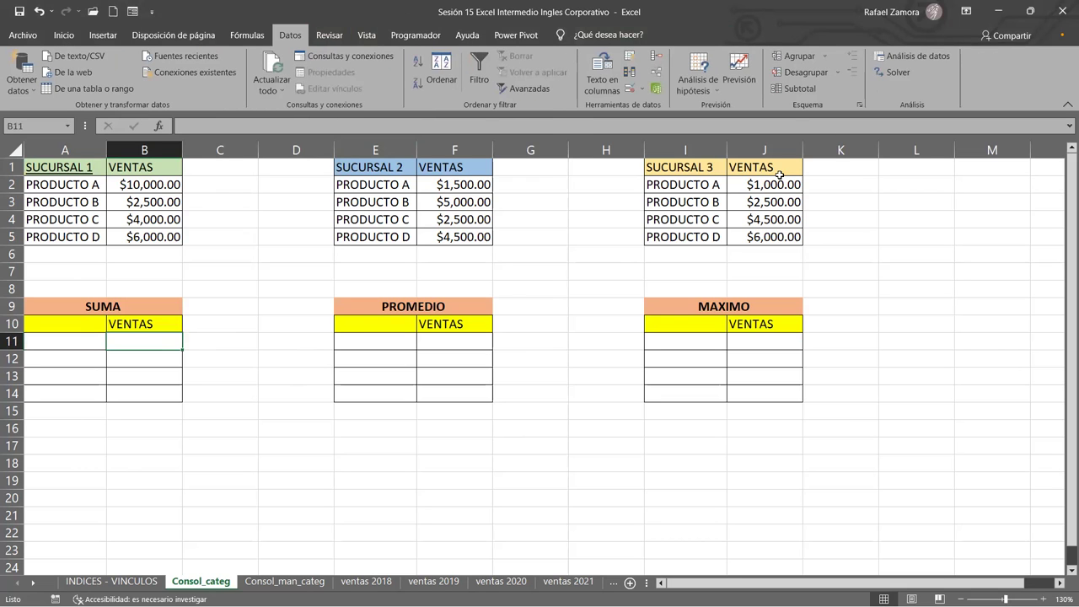
left_click(658, 57)
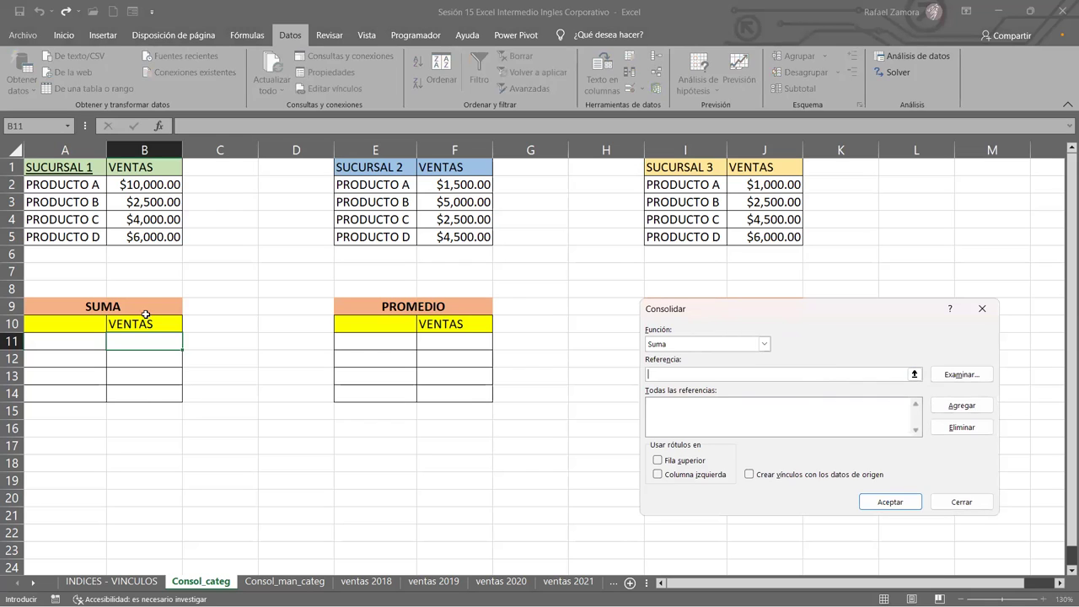
left_click(145, 182)
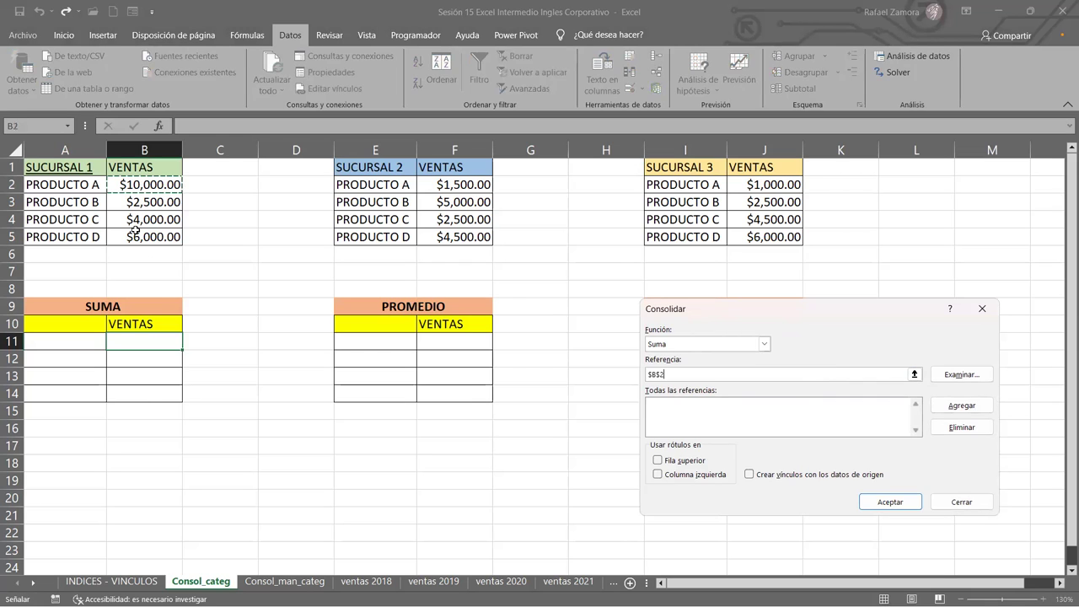
left_click_drag(134, 230, 137, 236)
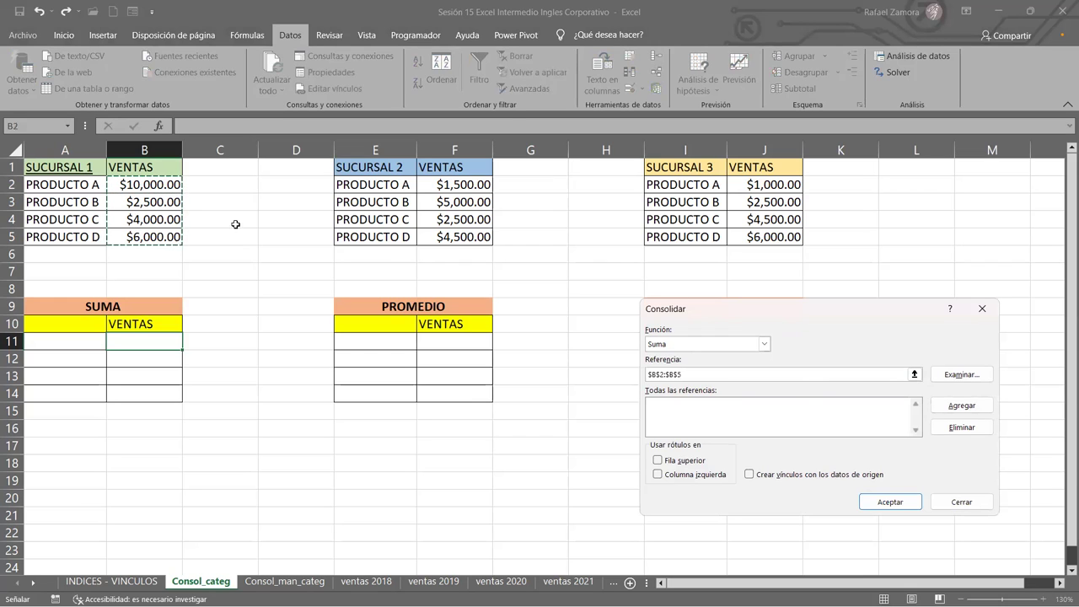
left_click(983, 406)
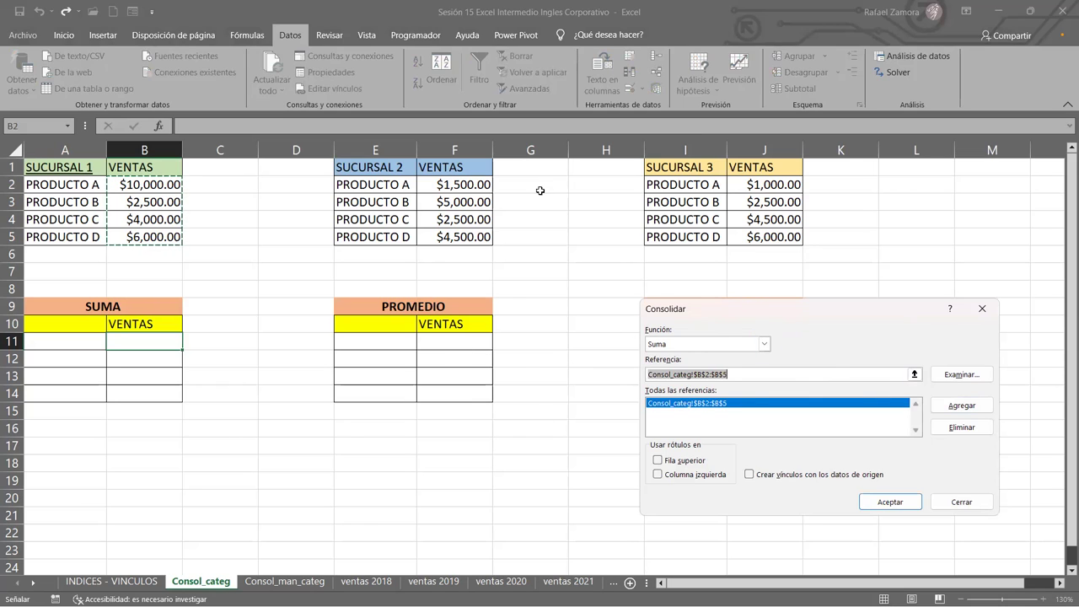
mouse_move(459, 184)
left_mouse_down()
mouse_move(464, 234)
mouse_move(475, 228)
left_mouse_up()
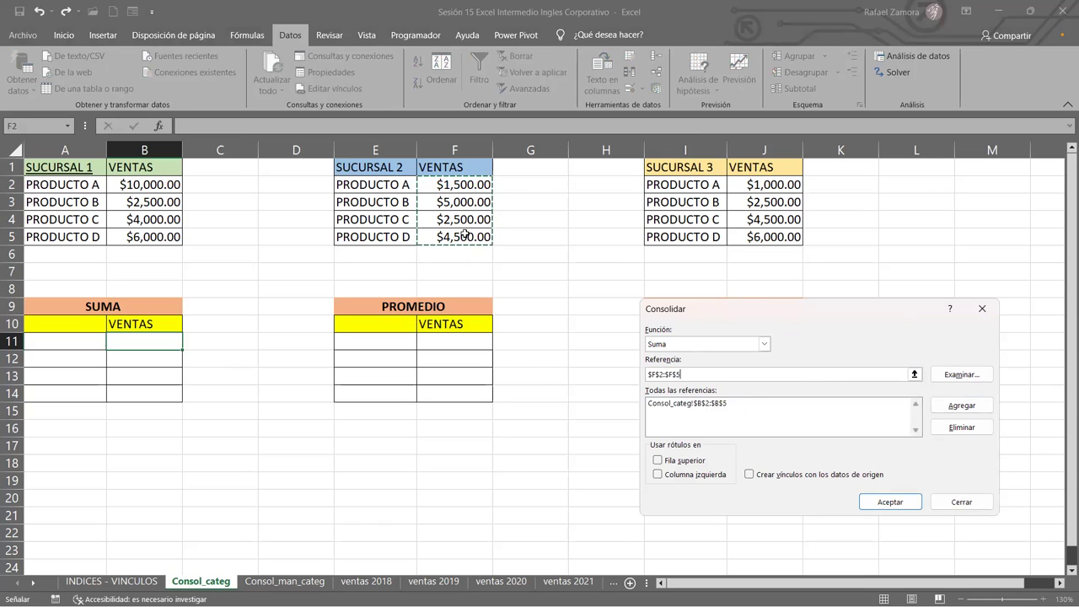
left_click(973, 411)
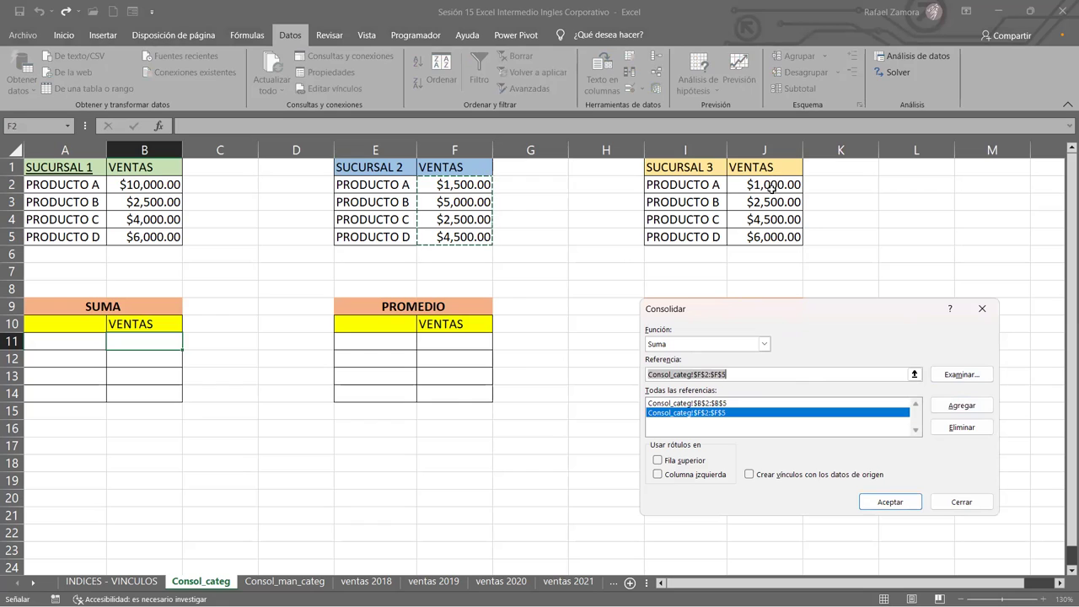
left_click_drag(772, 185, 769, 238)
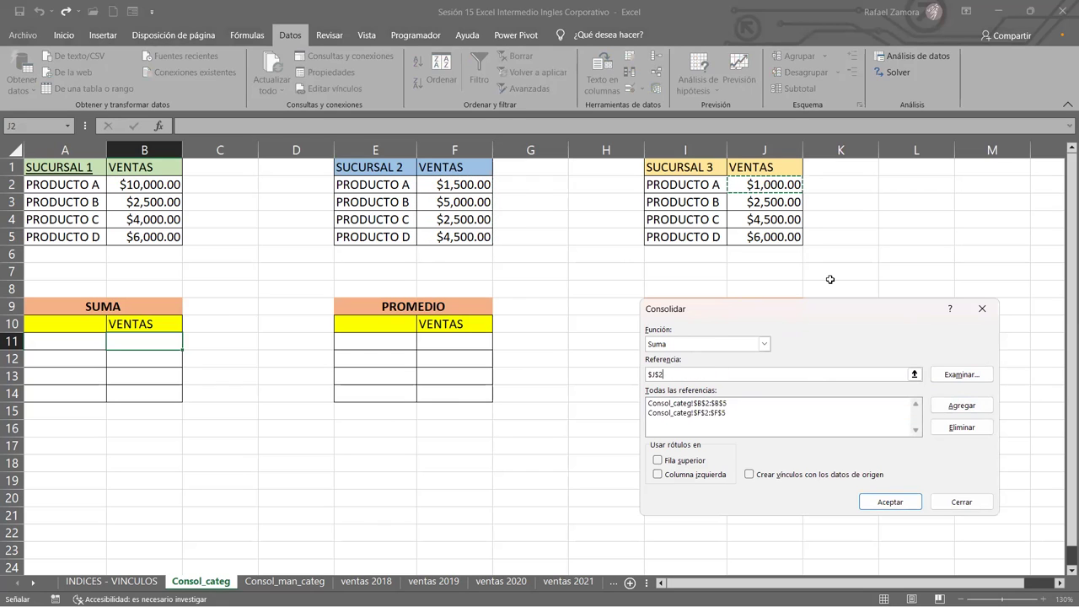
left_click(969, 406)
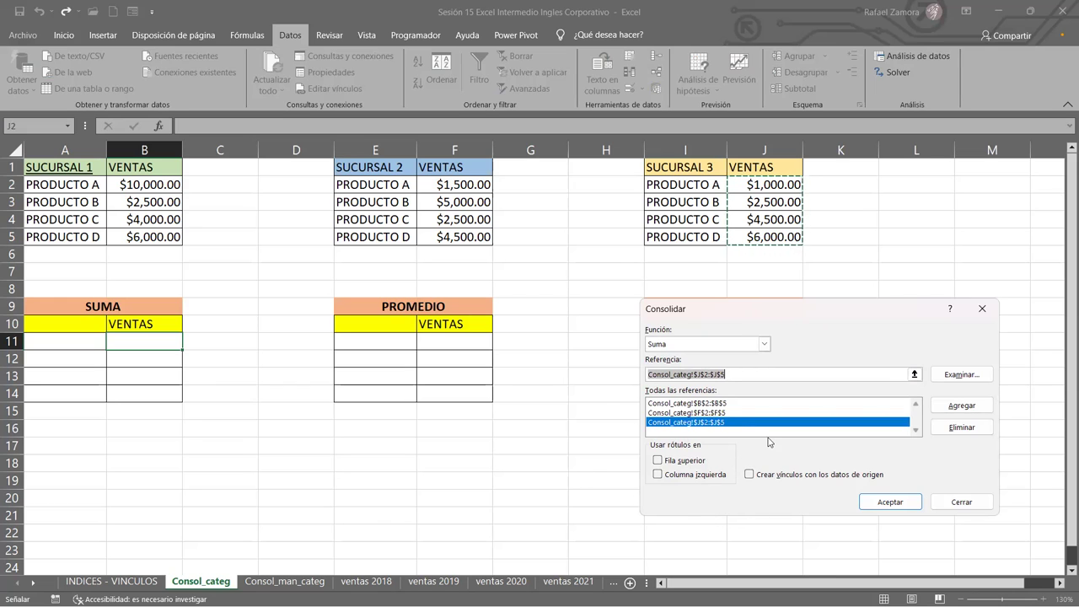
left_click(906, 509)
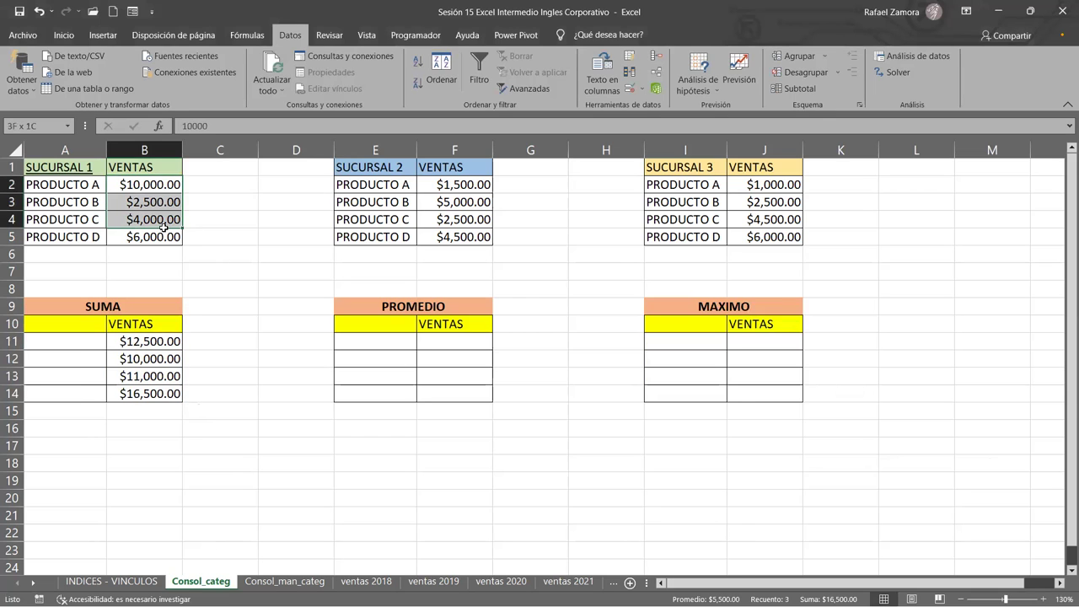
Step: Check the three branch sales ranges, then select F11 under the PROMEDIO VENTAS heading
left_click_drag(144, 184, 145, 237)
left_click_drag(487, 184, 472, 237)
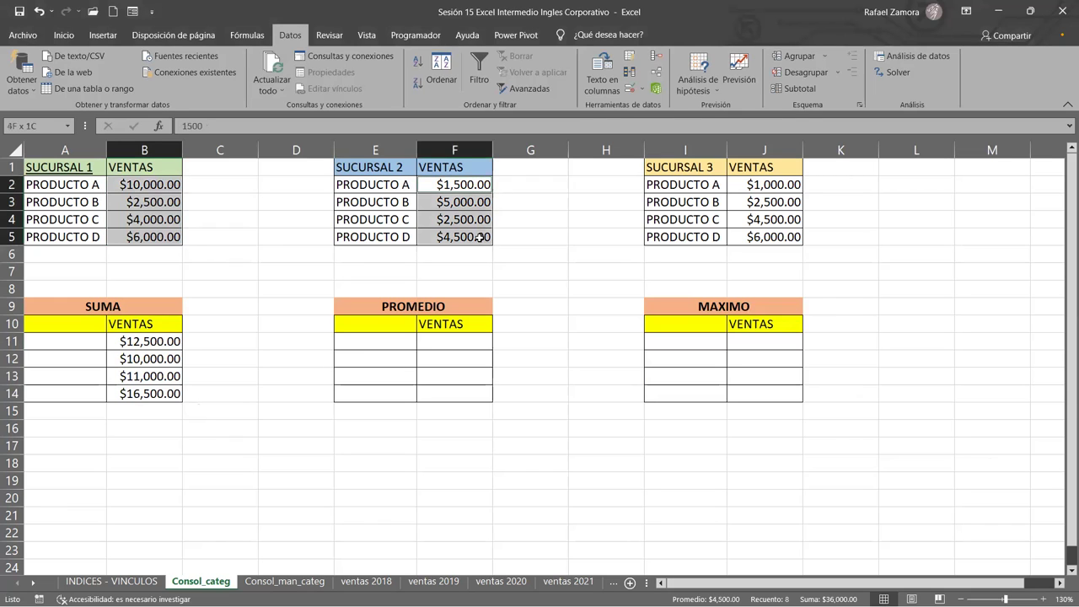
left_click_drag(758, 185, 758, 236)
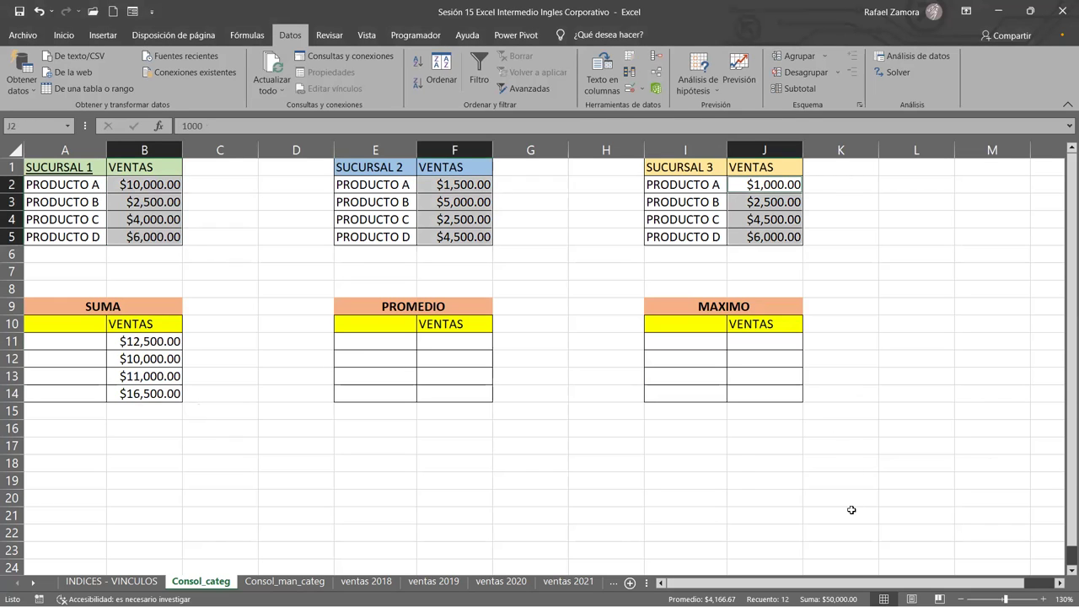
left_click(454, 512)
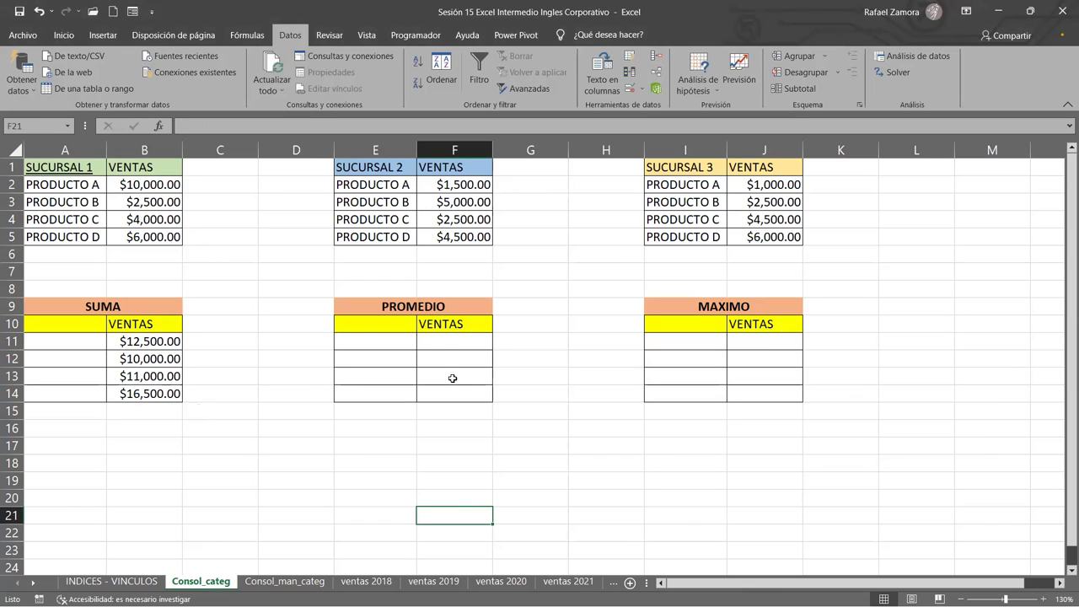
left_click(441, 338)
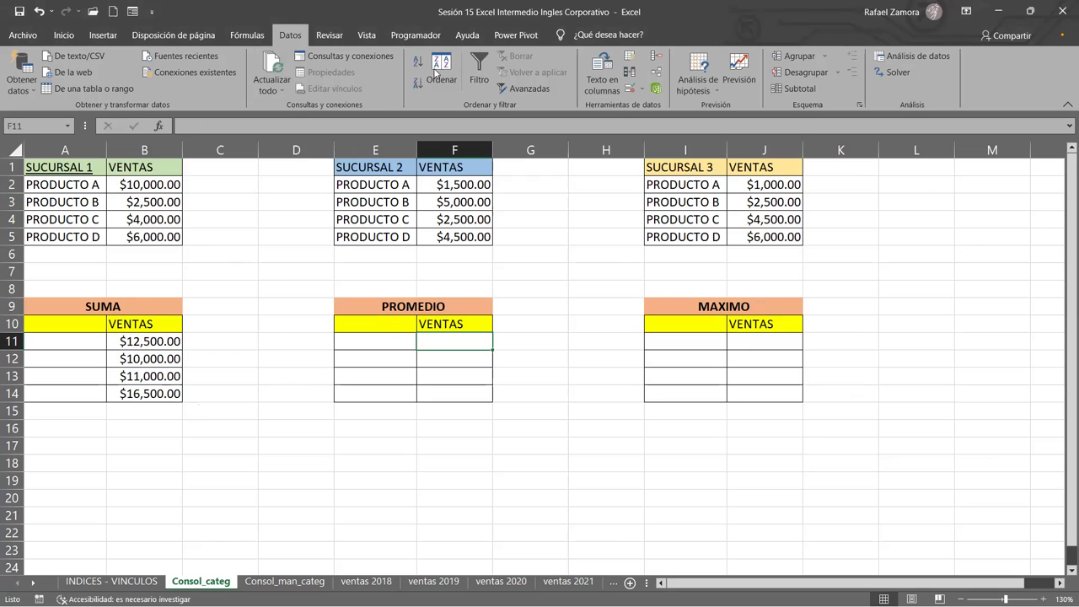
Step: Rerun Consolidate with the Average function on the same three branch references
left_click(658, 57)
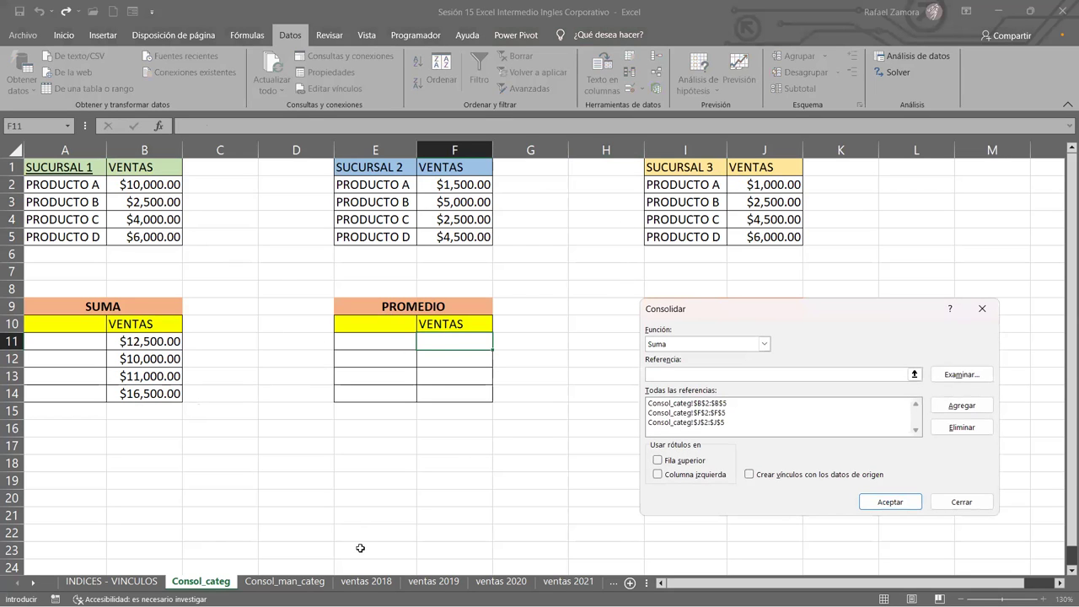
left_click(880, 82)
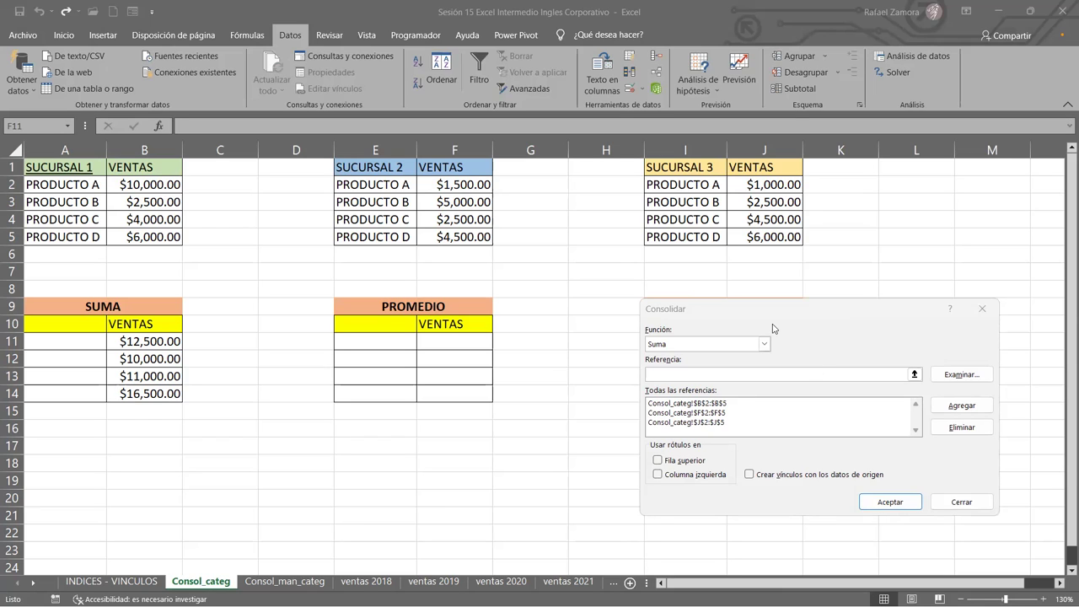
left_click(765, 347)
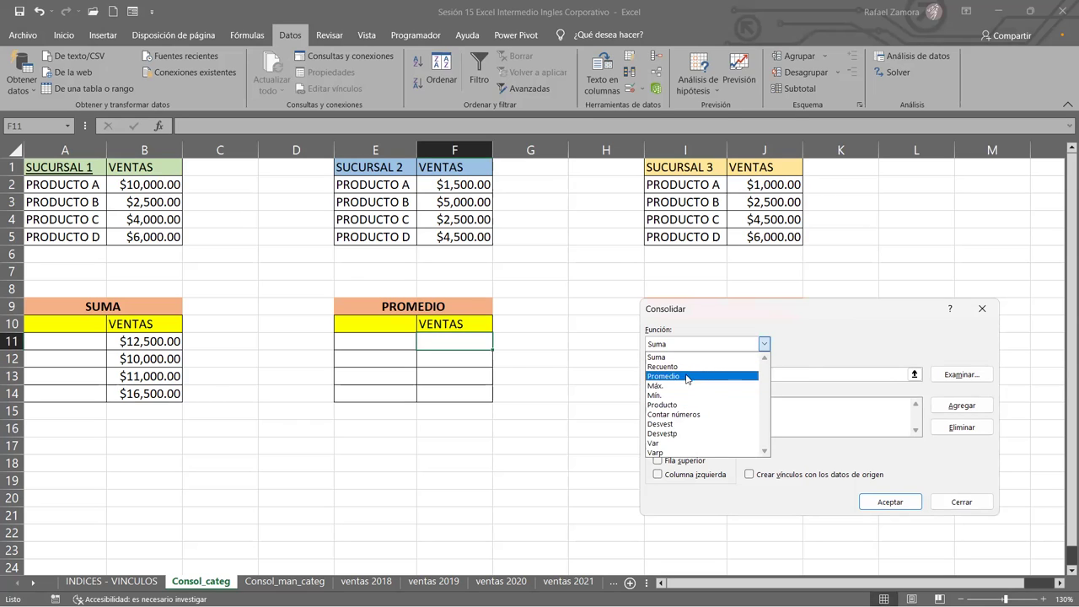
left_click(793, 356)
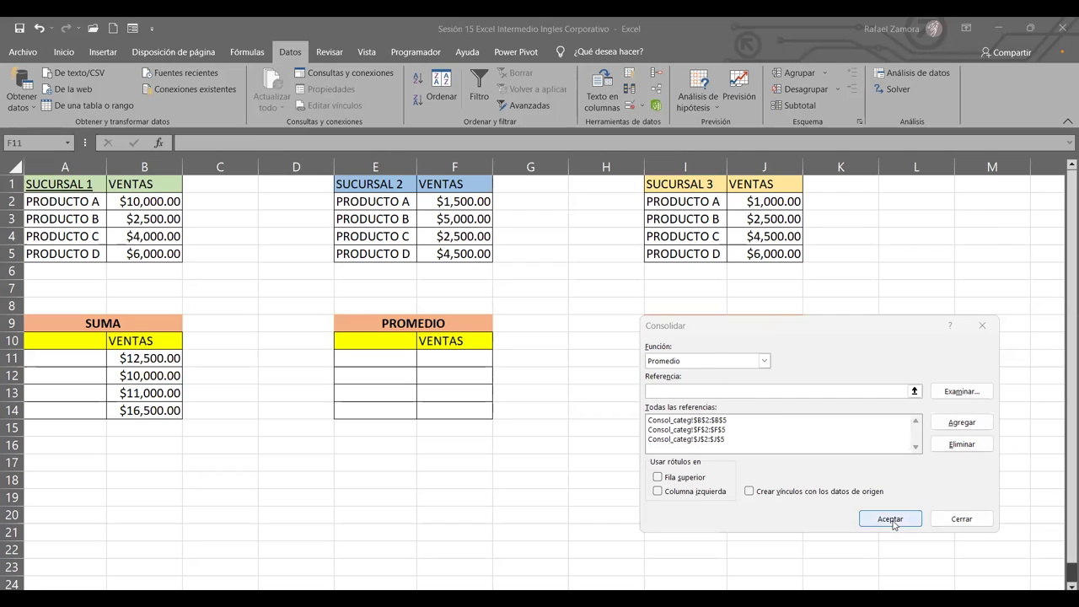
left_click(892, 501)
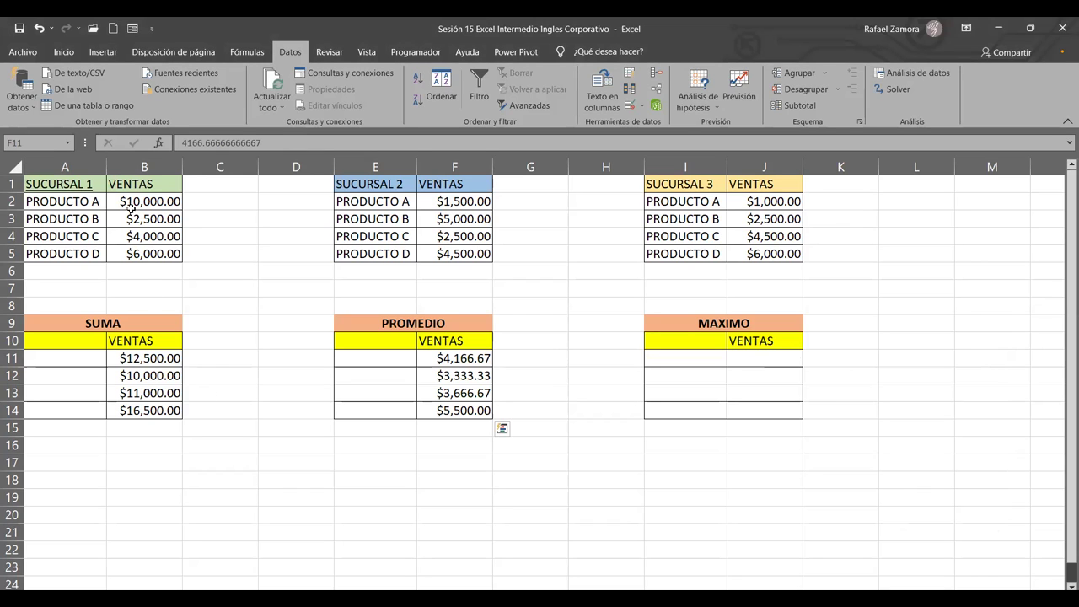
Step: Multi-select the branch sales values to verify the averages for PRODUCTO A and B
left_click_drag(131, 206, 139, 252)
left_click(428, 204, "ctrl")
left_click_drag(428, 204, 444, 246)
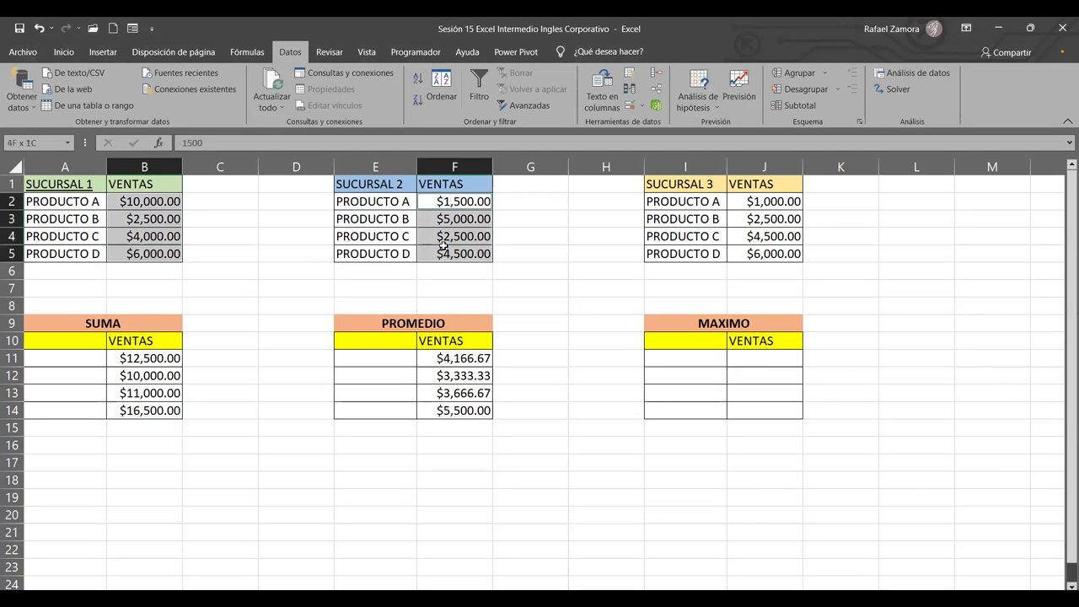
left_click_drag(775, 195, 777, 249)
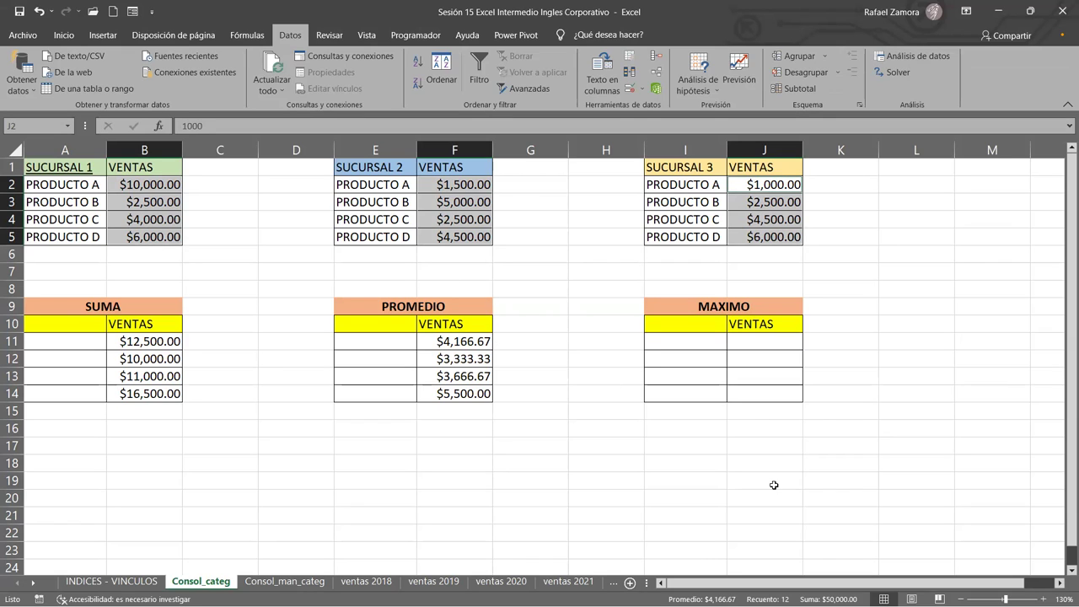
left_click(489, 376)
left_click(139, 184)
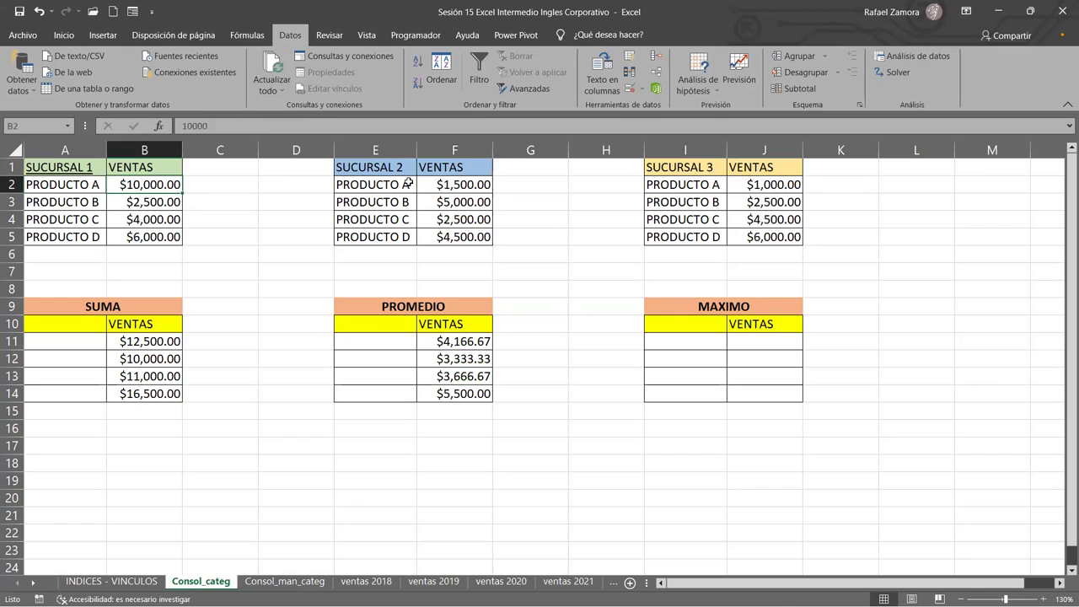
left_click(457, 184, "ctrl")
left_click(797, 185, "ctrl")
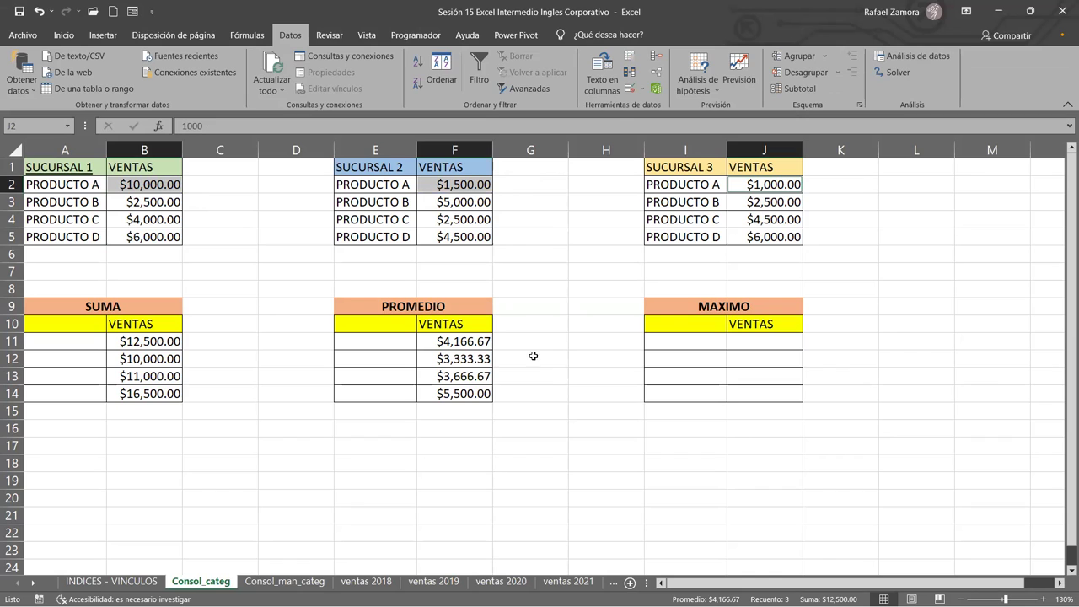
left_click(146, 201)
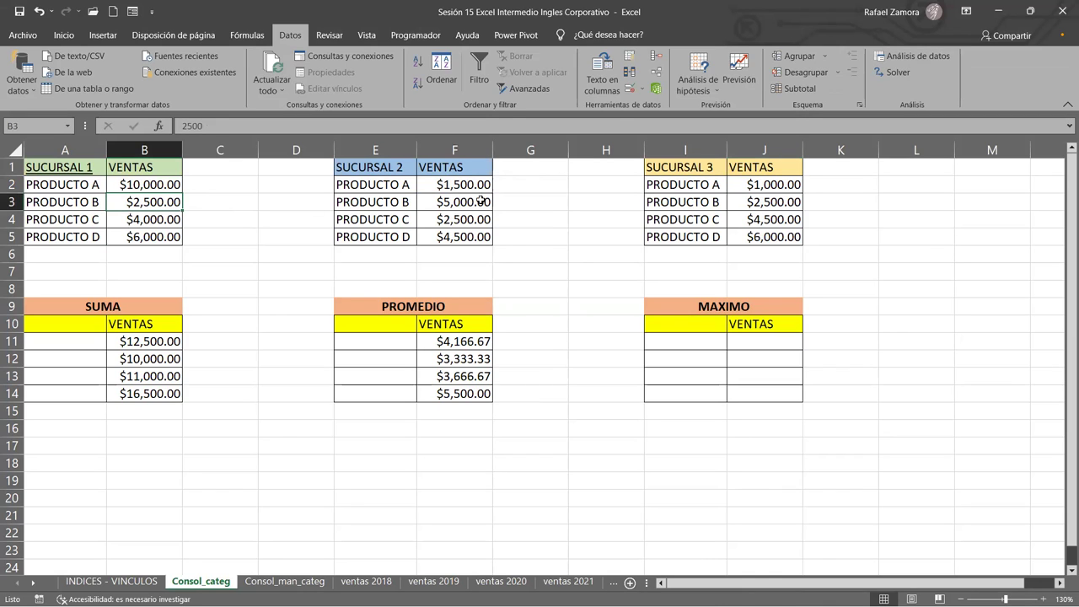
left_click(487, 201, "ctrl")
left_click(784, 203, "ctrl")
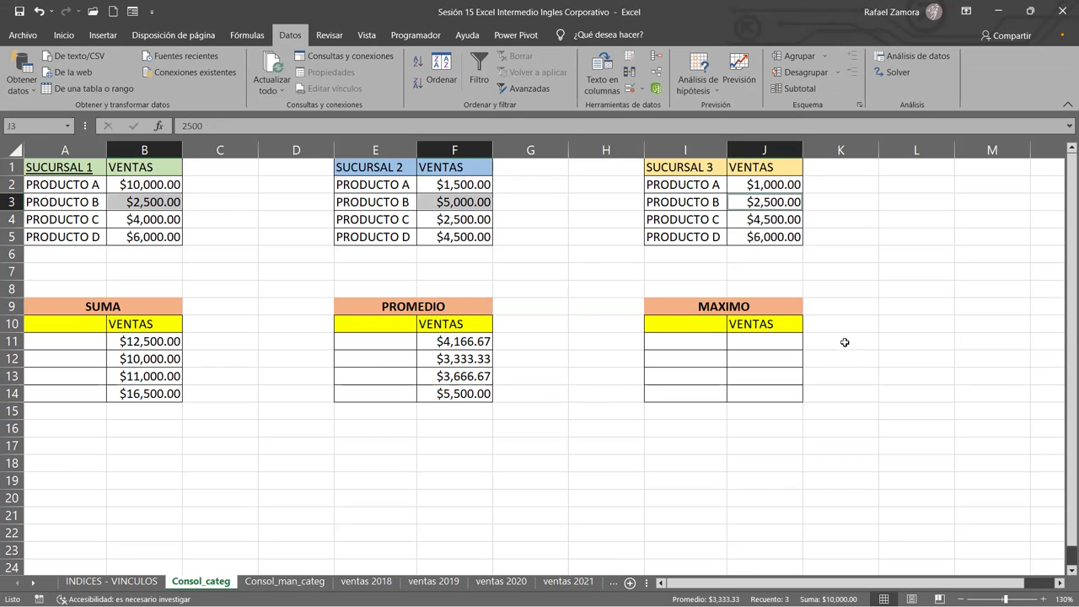
left_click(877, 394)
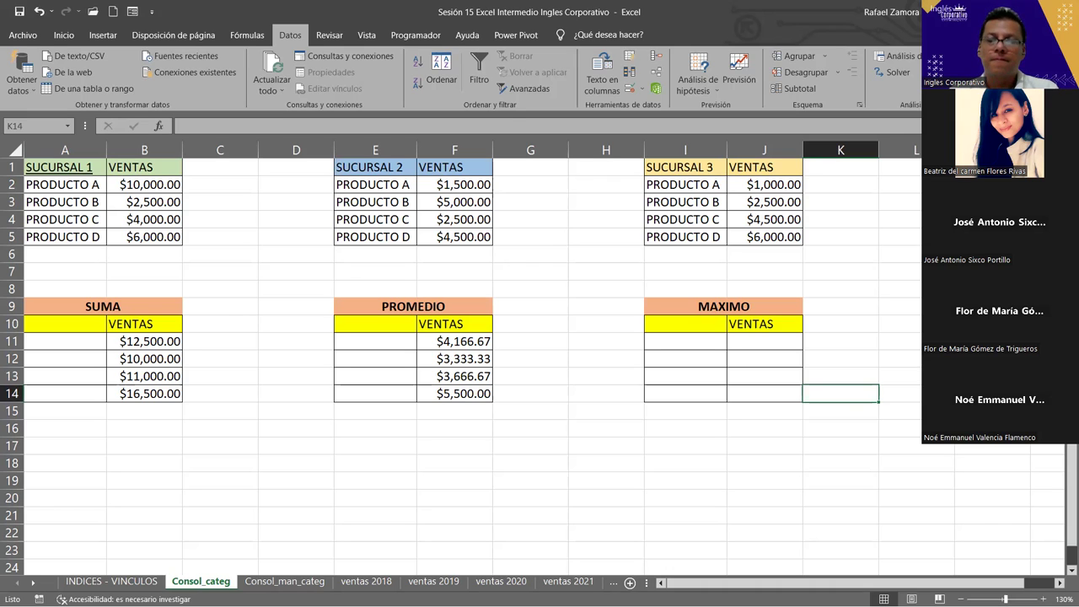
Step: Select J11 in the MAXIMO table and reopen the Consolidate settings
left_click(751, 422)
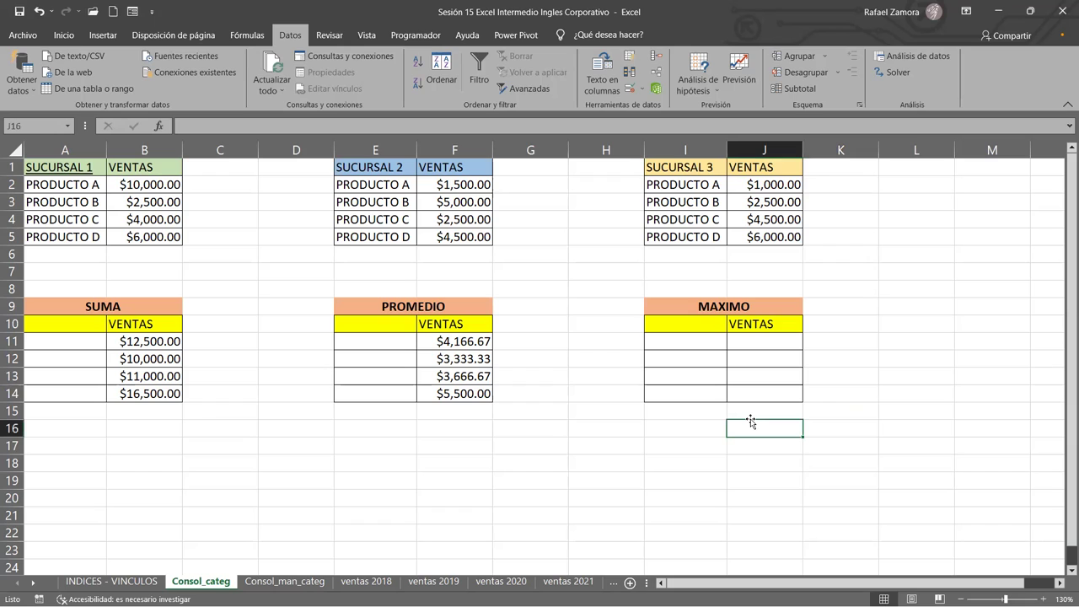
left_click(752, 338)
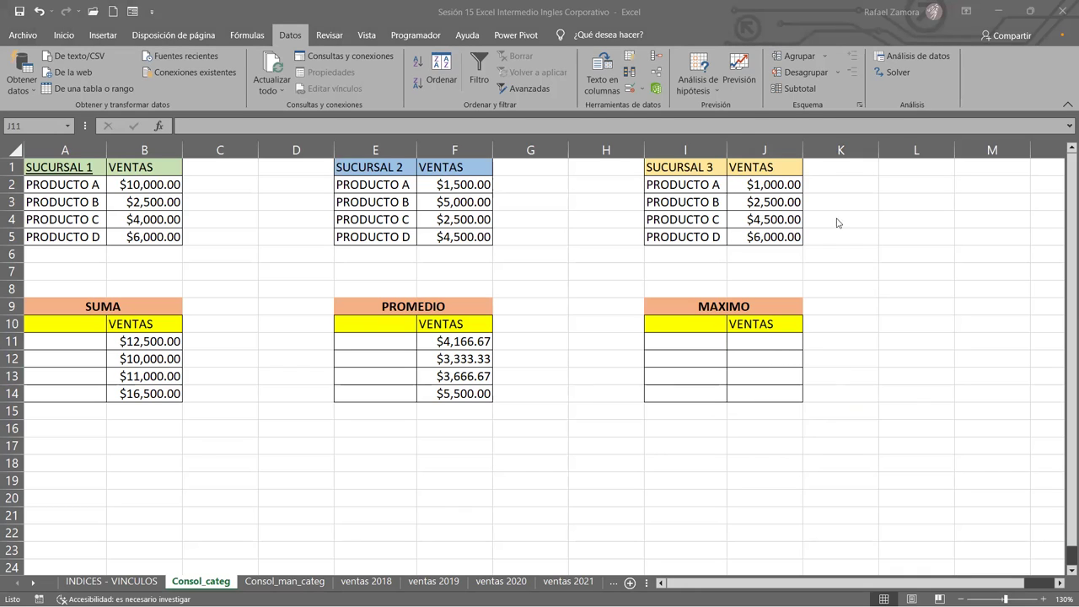
left_click(770, 339)
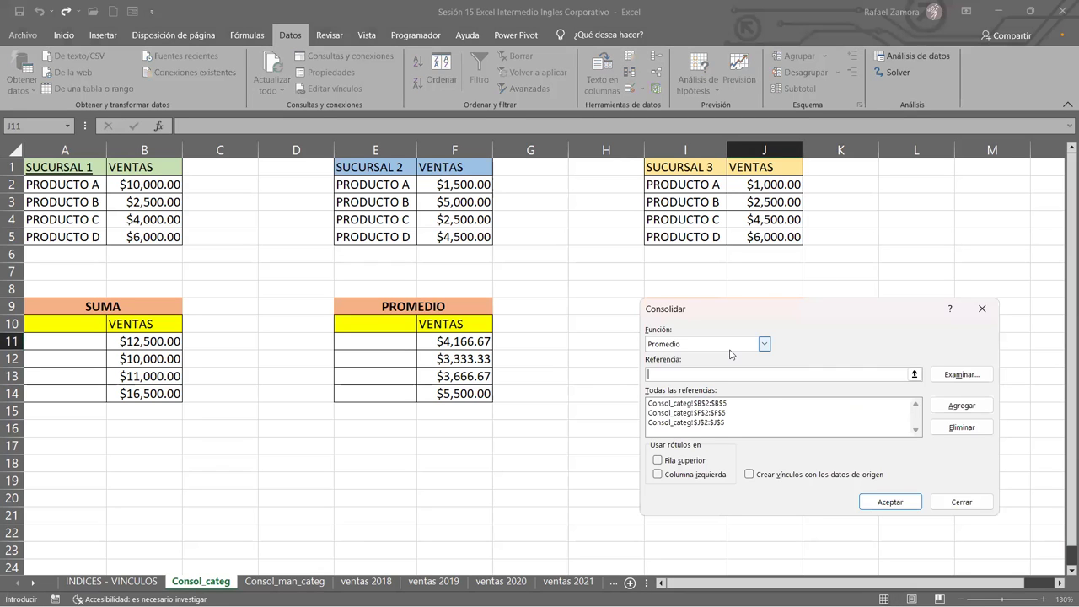
Step: Switch the consolidation function to Max and fill the MAXIMO table
left_click(764, 344)
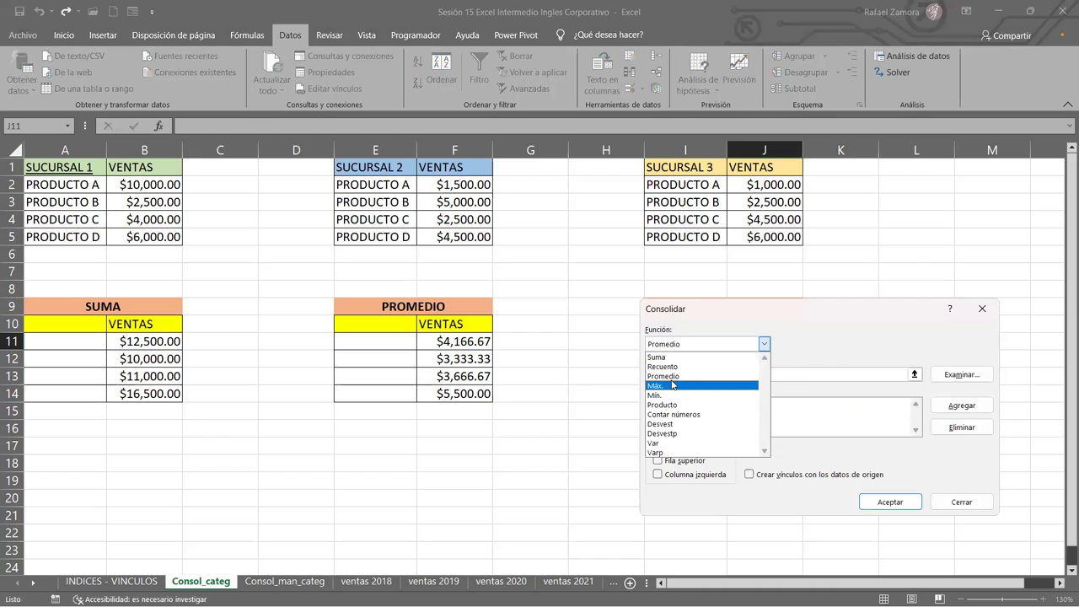
left_click(673, 384)
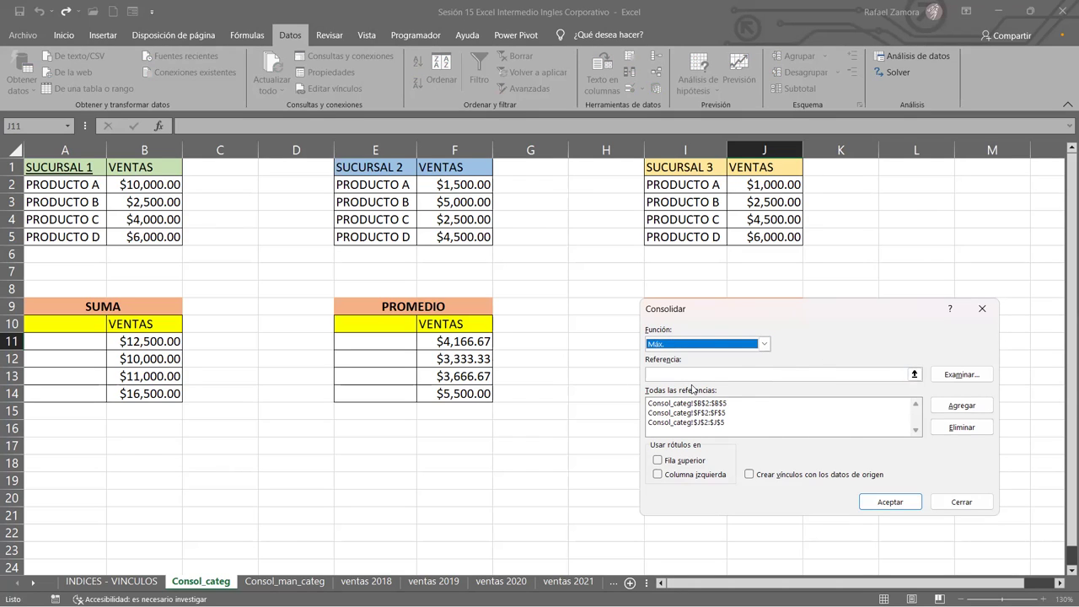
left_click(898, 503)
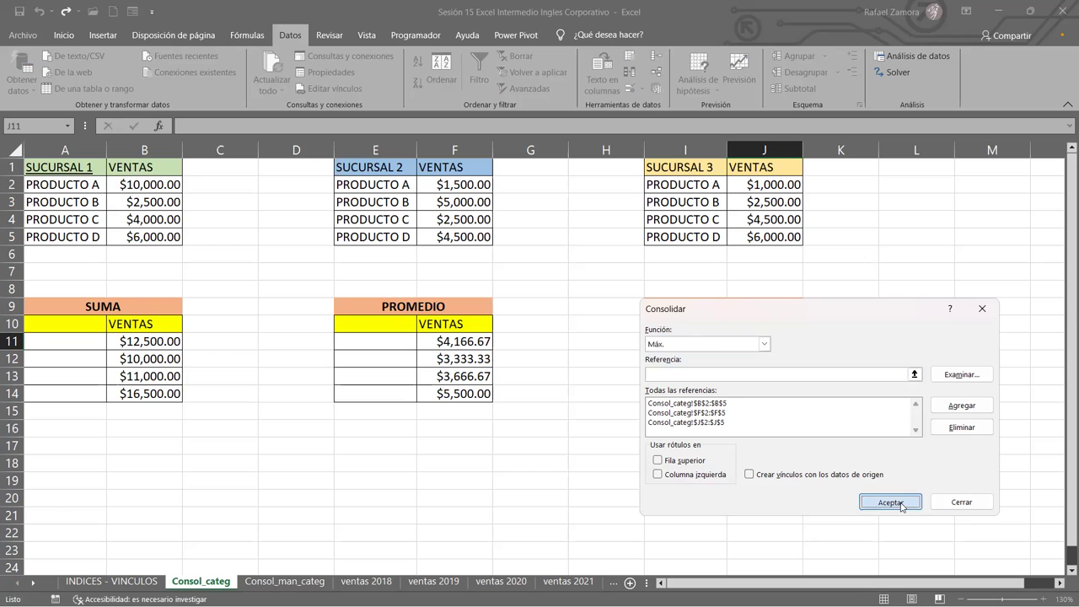
left_click(920, 493)
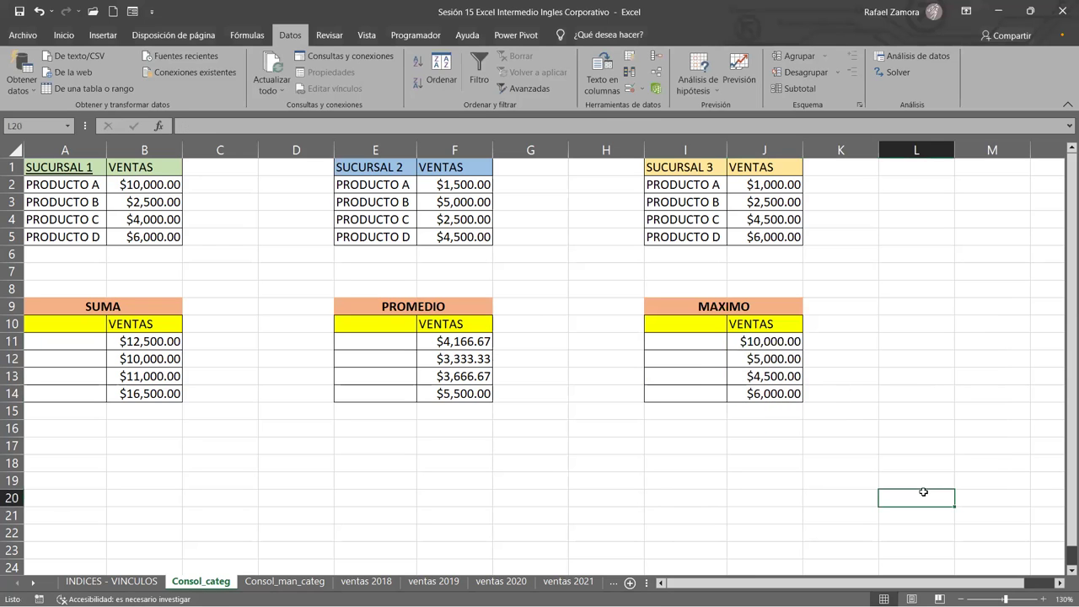
Step: Verify the maximums against source sales, e.g. 5000 for PRODUCTO B and 4500 for PRODUCTO C
left_click(140, 183)
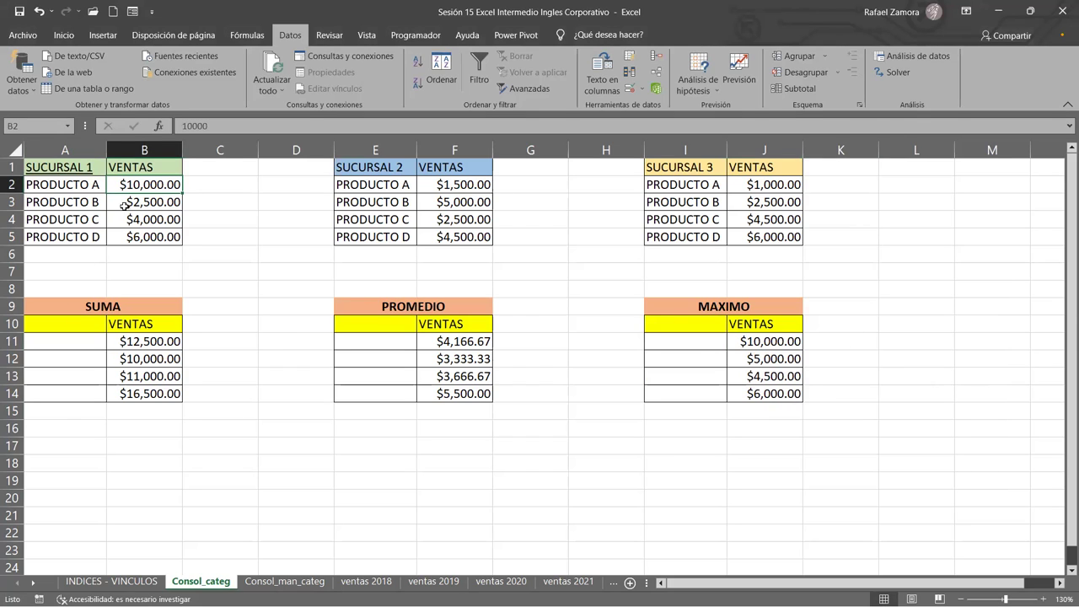
left_click(487, 202)
left_click(800, 202)
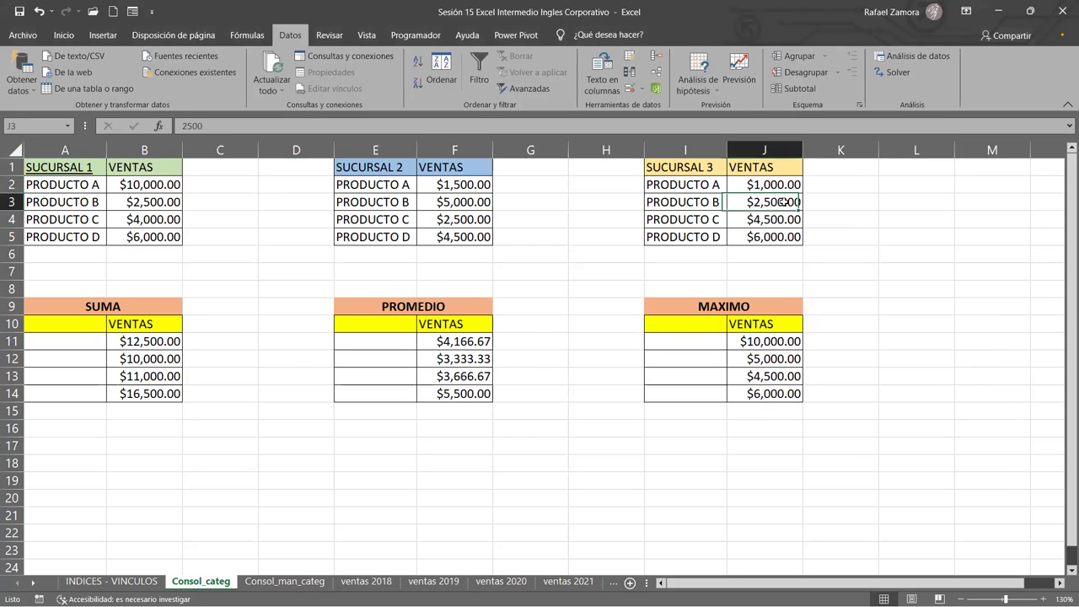
left_click(783, 376)
left_click(779, 221)
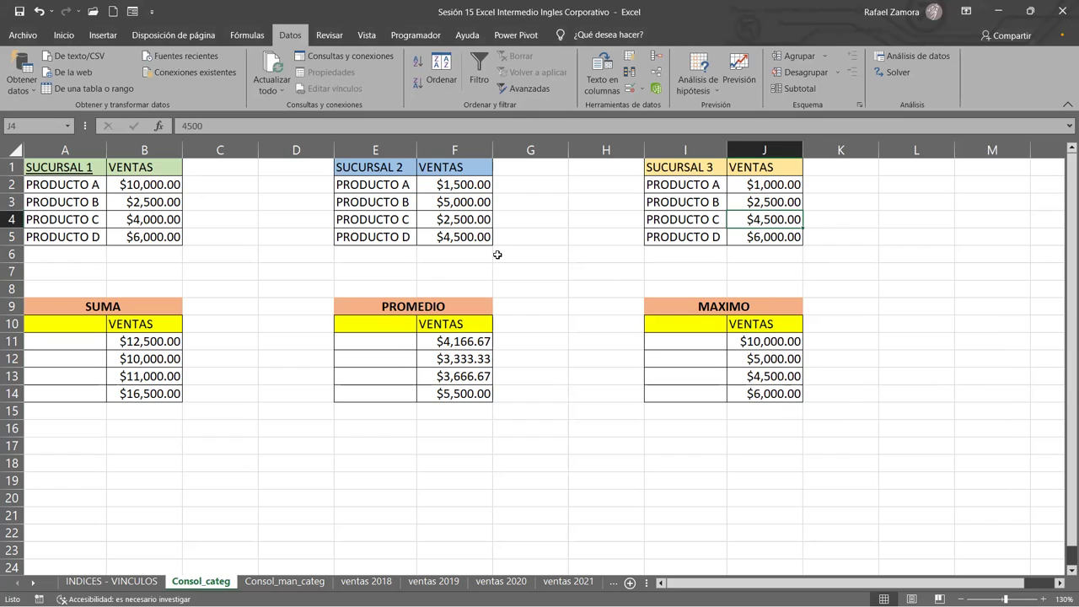
left_click(706, 477)
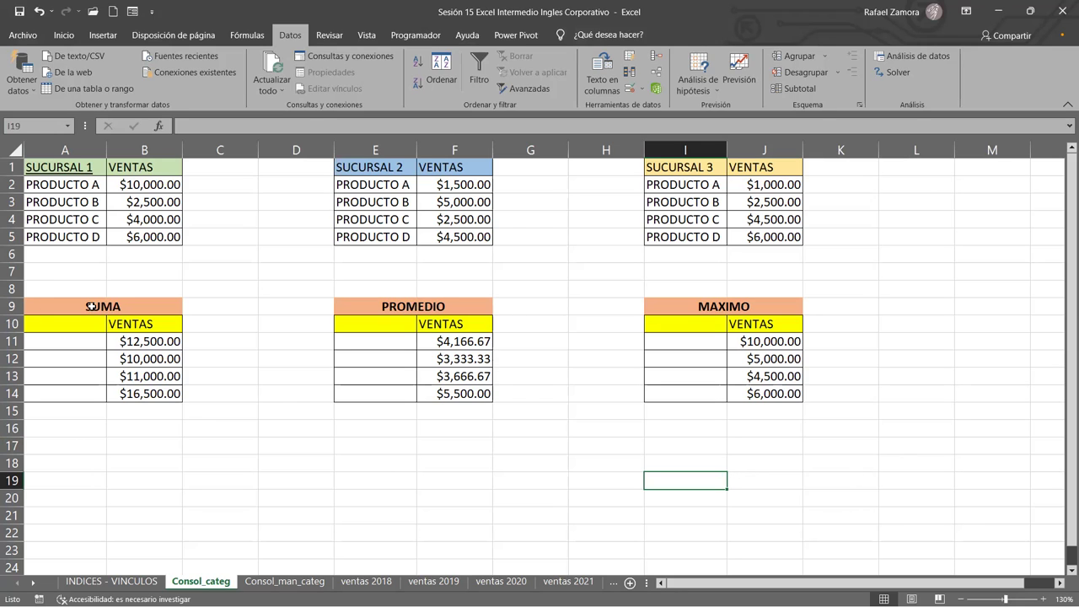
Step: Clear the values of the SUMA, PROMEDIO and MAXIMO result tables
mouse_move(133, 341)
left_mouse_down()
mouse_move(744, 367)
mouse_move(801, 395)
left_mouse_up()
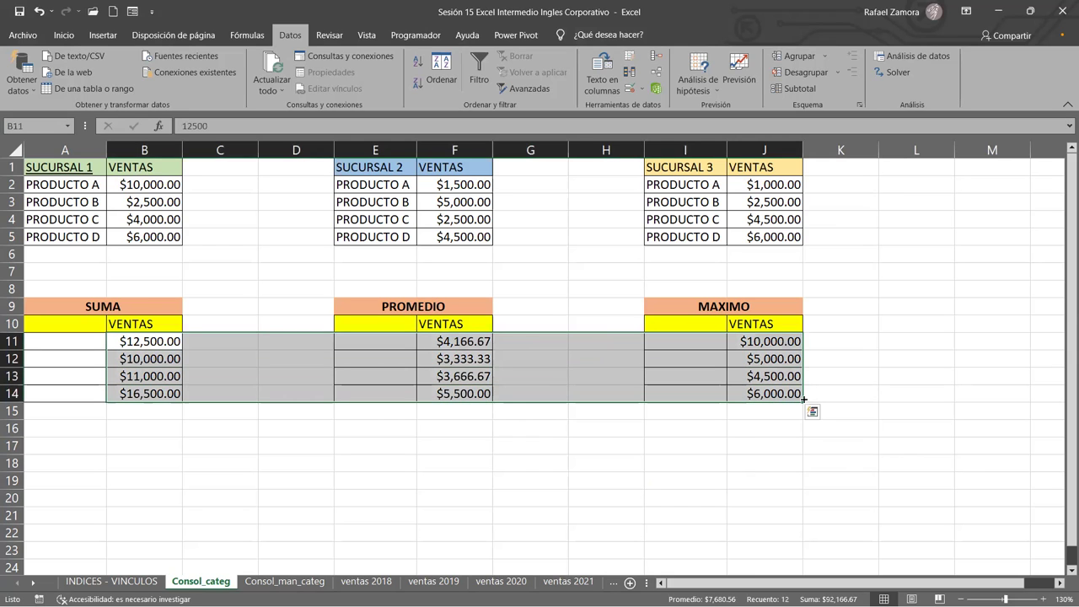
key("Delete")
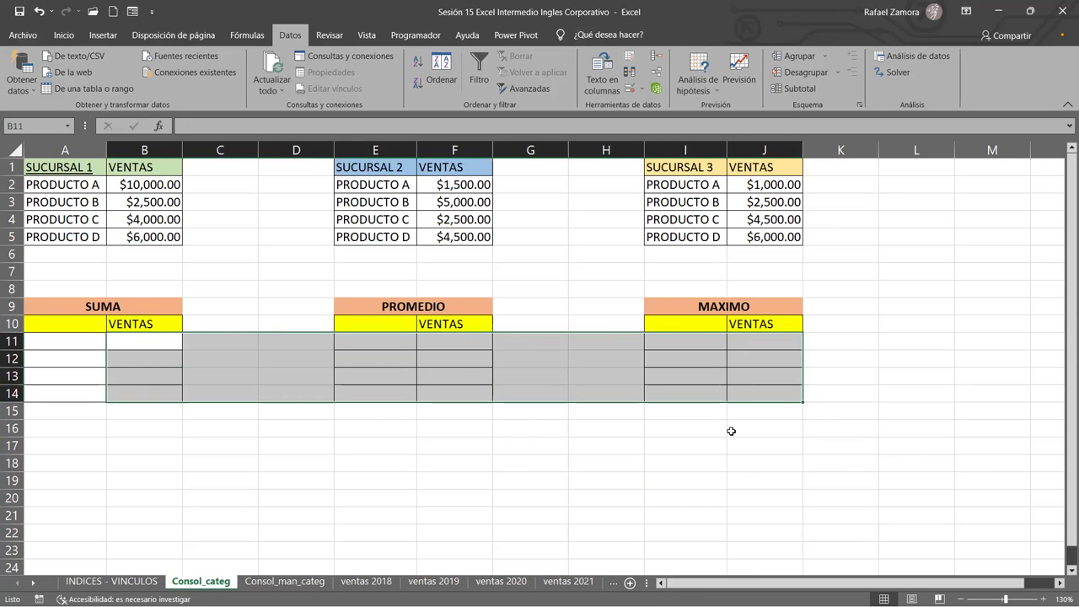
left_click(633, 372)
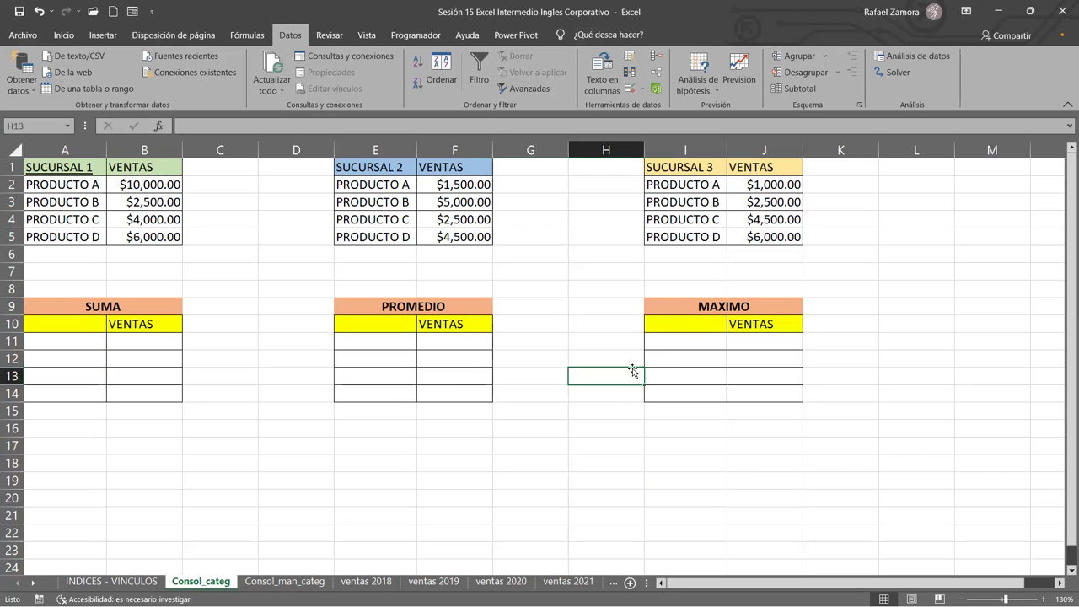
Step: Remove all three stored source references from the Consolidate dialog
left_click(663, 59)
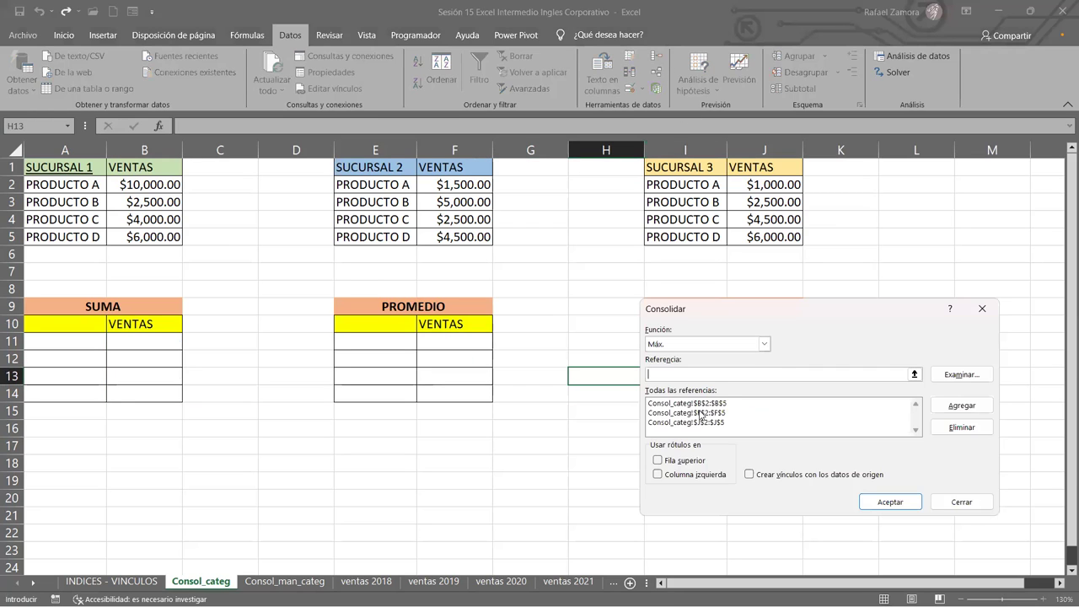
left_click(733, 404)
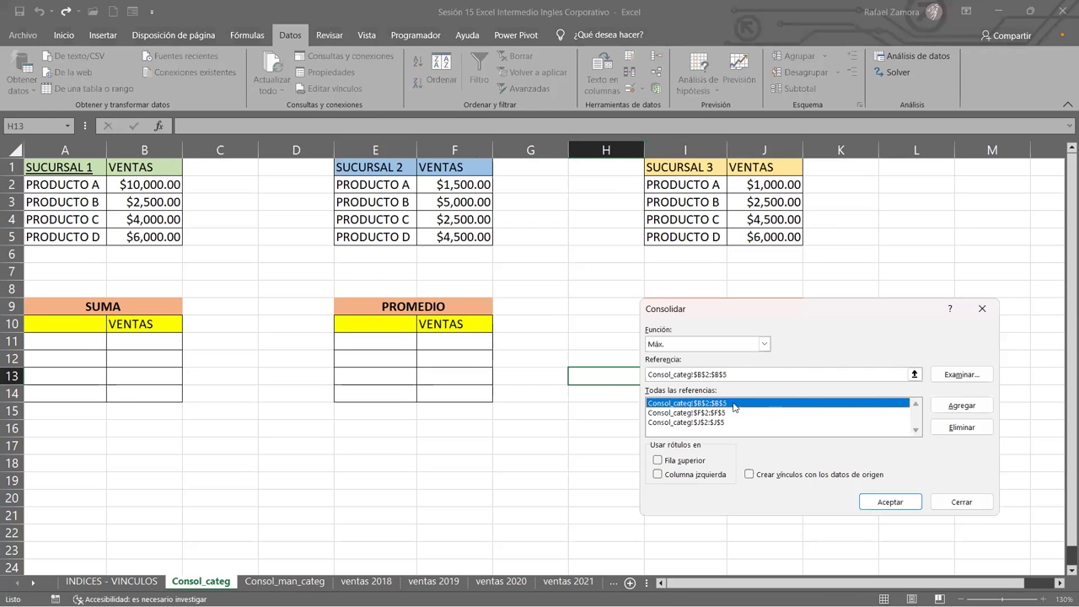
left_click(960, 428)
left_click(812, 404)
left_click(957, 428)
left_click(902, 404)
left_click(965, 431)
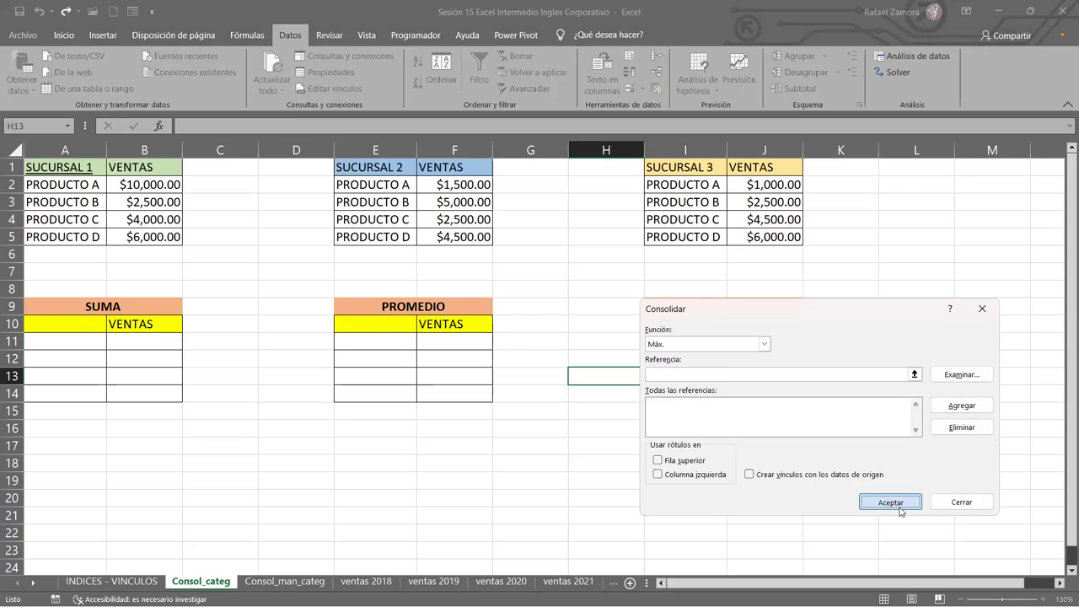
Step: Run Consolidate without references, dismiss the missing-references warning, and select the SUMA title cell
left_click(898, 503)
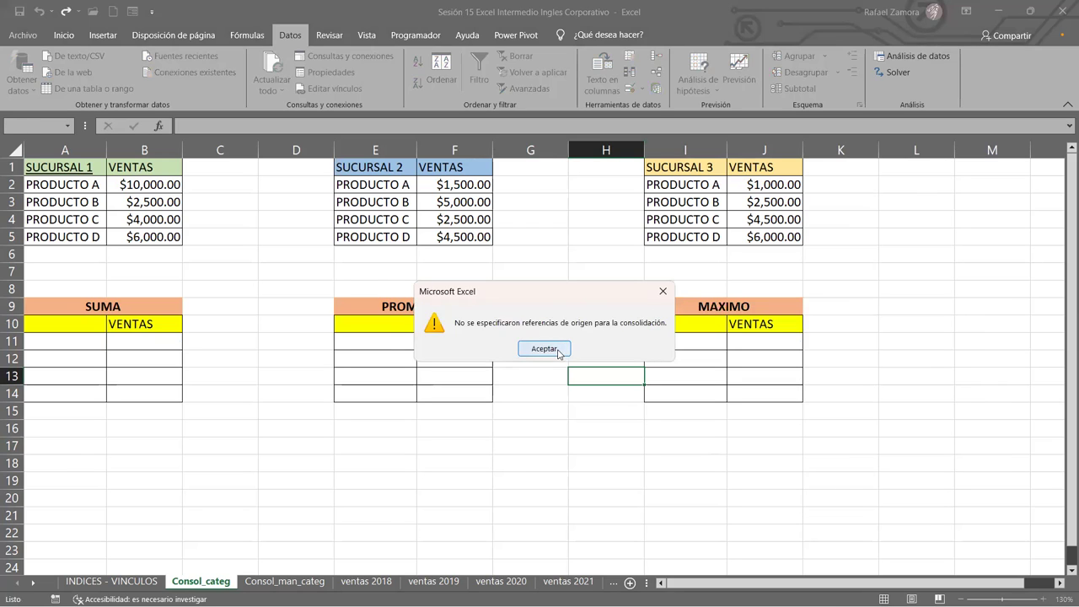
left_click(558, 351)
left_click(546, 425)
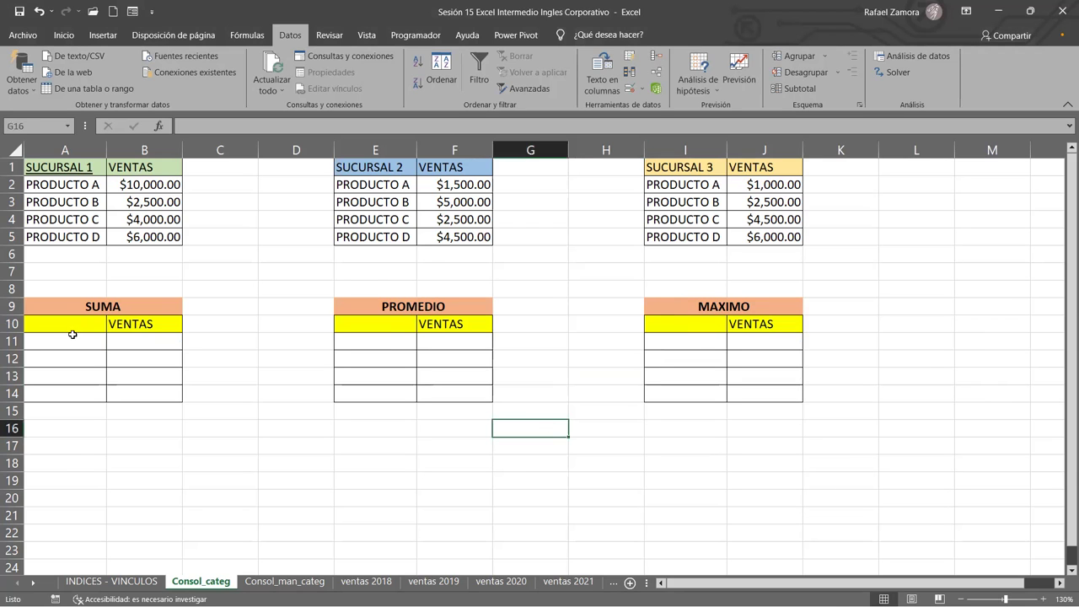
left_click(90, 307)
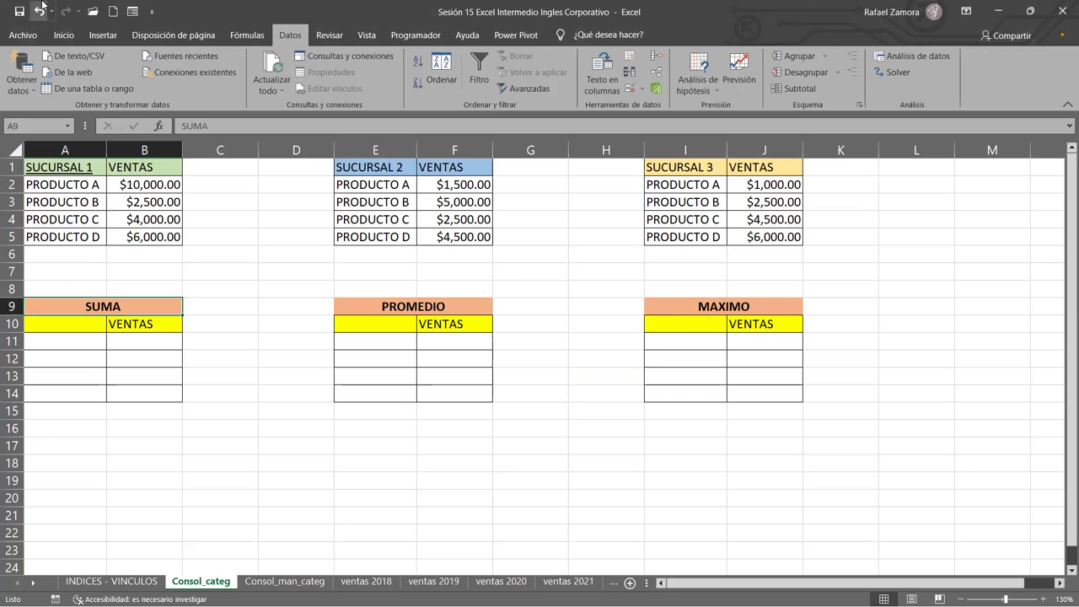
Step: Delete the VENTAS headings in row 10 across all three summary tables, then select B10
left_click(63, 34)
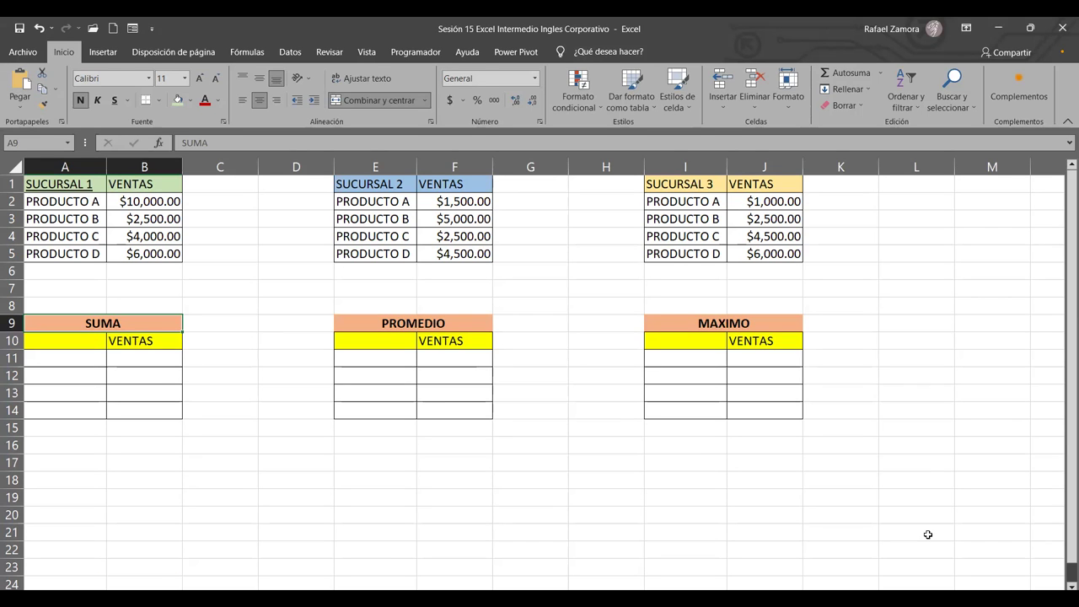
left_click(227, 513)
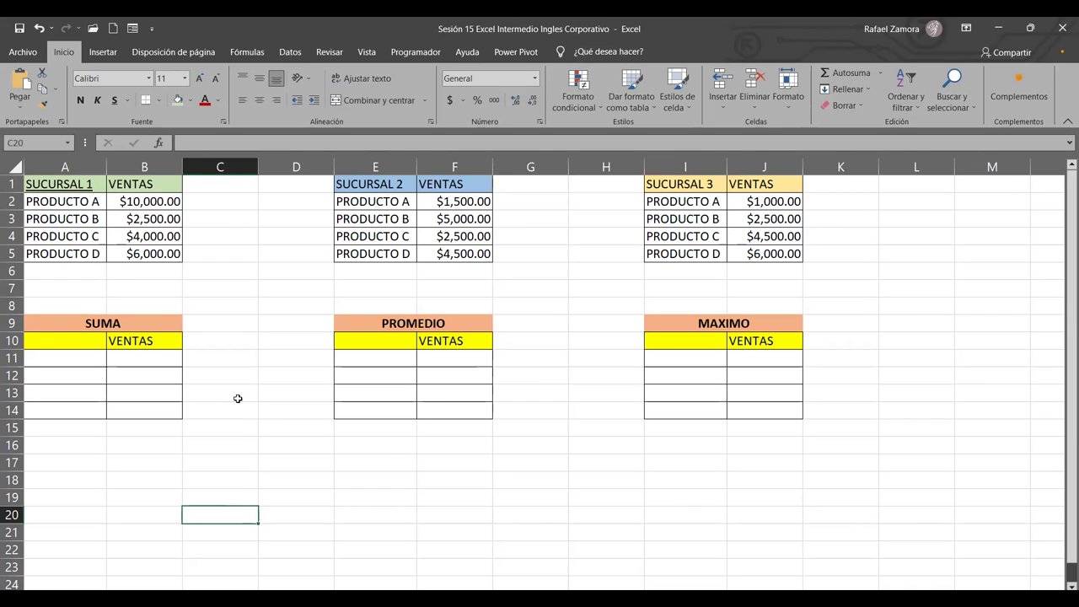
left_click_drag(122, 338, 809, 340)
key("Delete")
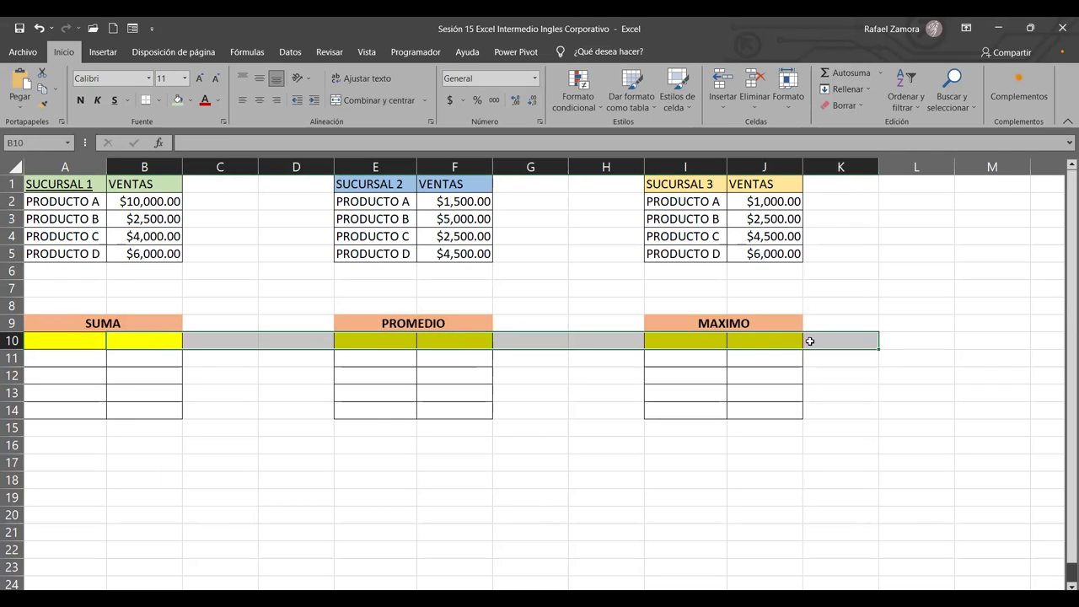
left_click(539, 497)
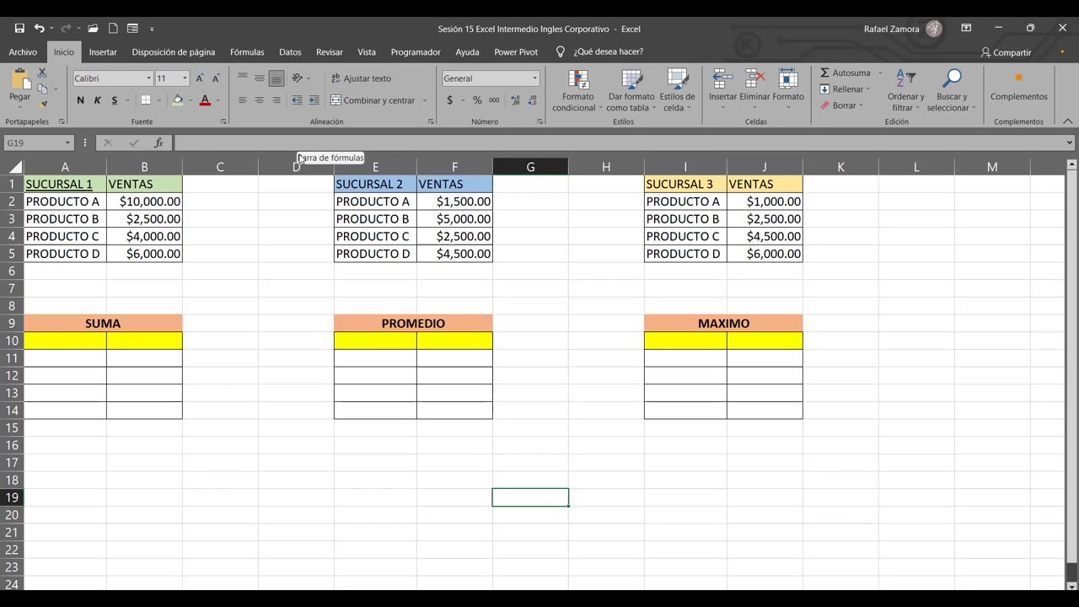
left_click(169, 342)
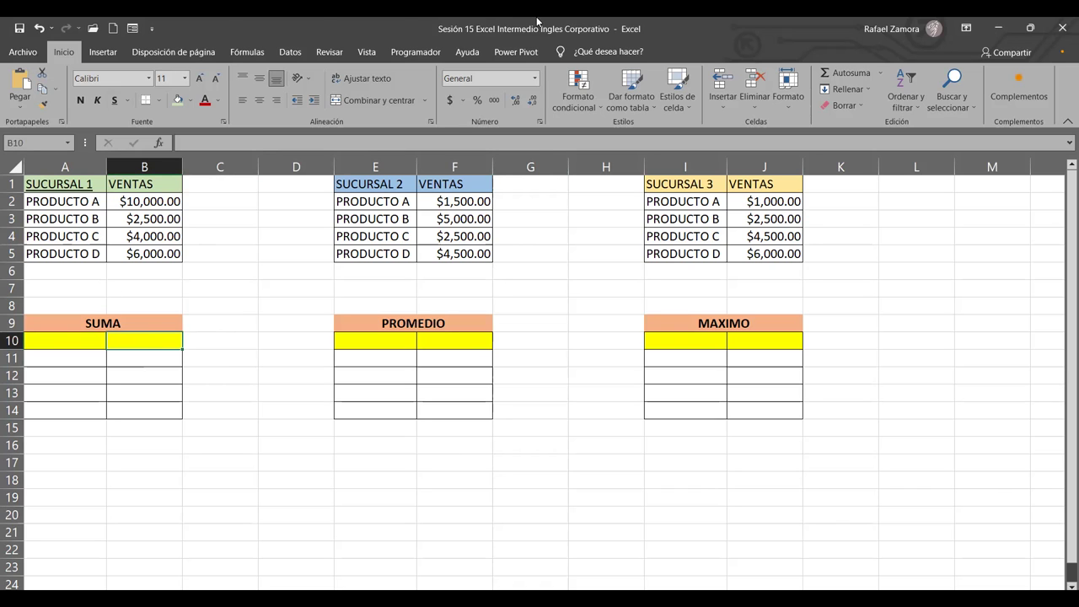
Step: Set Consolidate to Suma and add B1:B5 as the first source reference
left_click(292, 53)
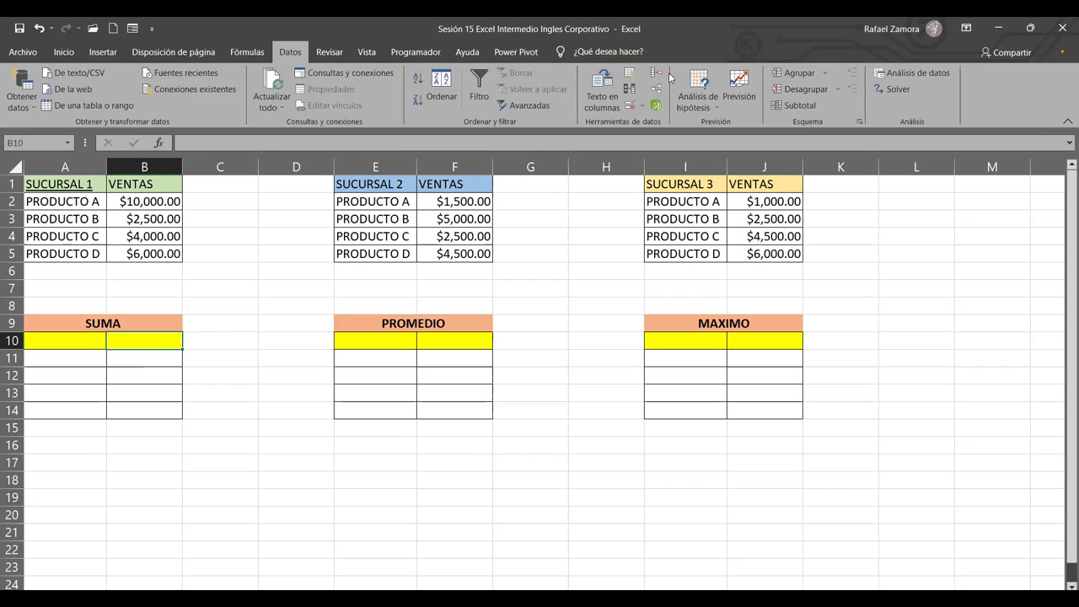
left_click(661, 79)
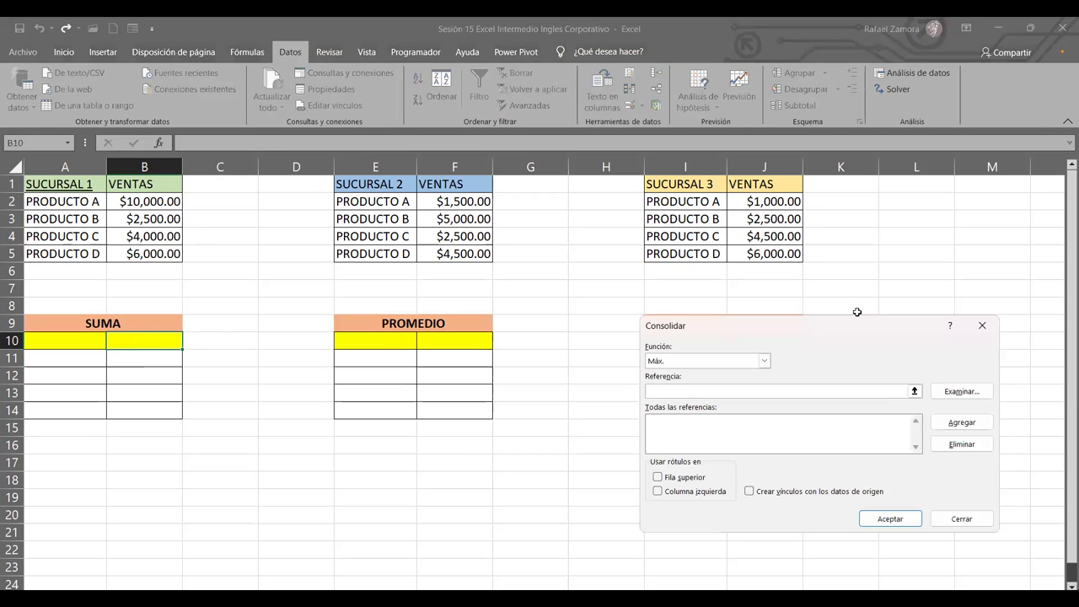
left_click(763, 360)
left_click(706, 374)
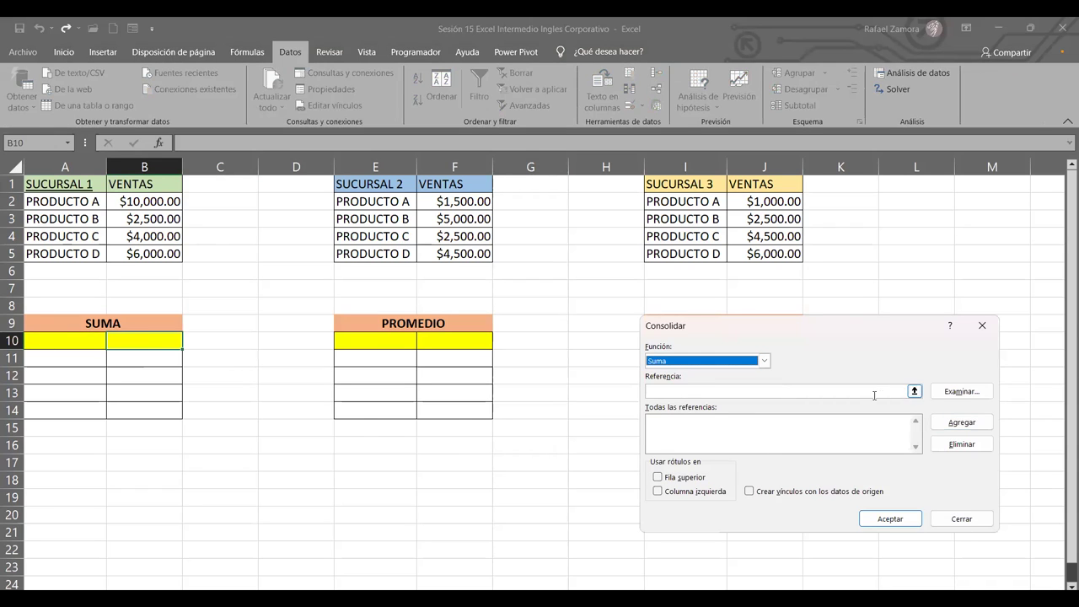
left_click(874, 394)
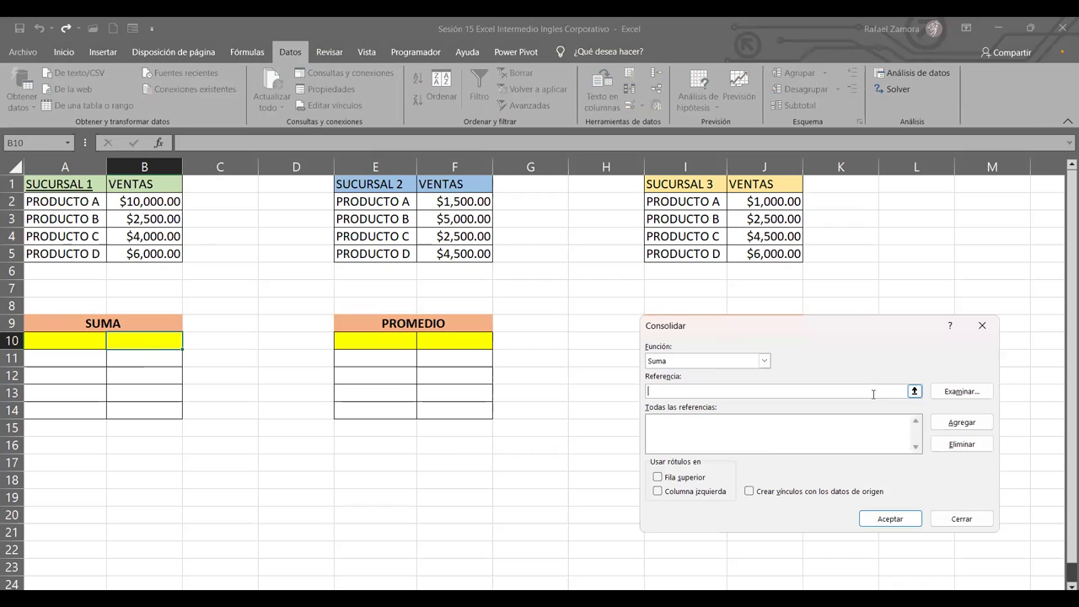
left_click(159, 185)
left_click_drag(159, 186, 162, 249)
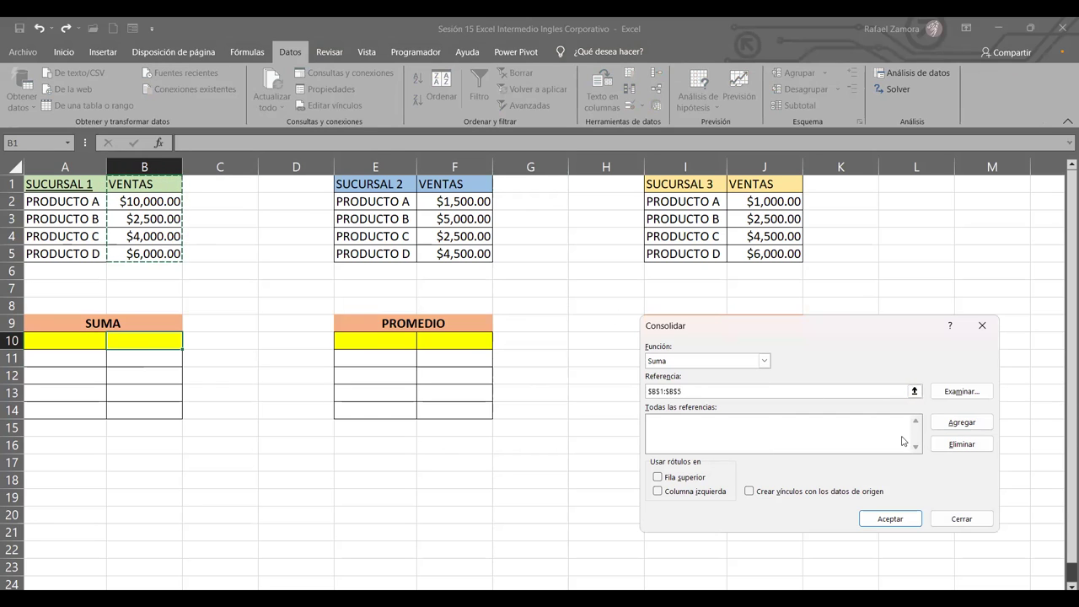
left_click(960, 423)
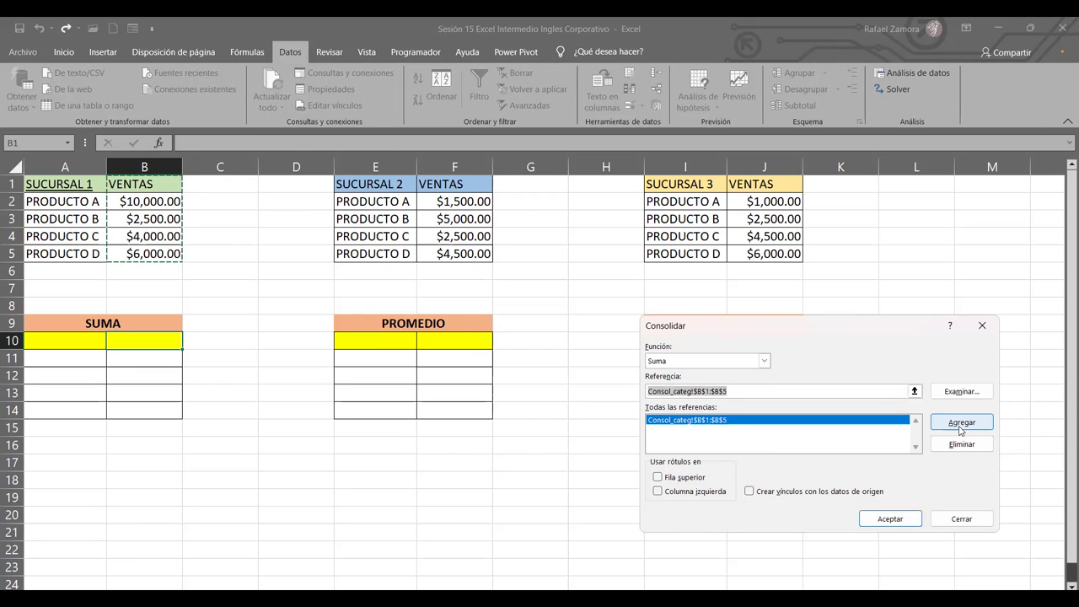
Step: Add F1:F5 and J1:J5, use the top row as labels, and run the sum
left_click(463, 183)
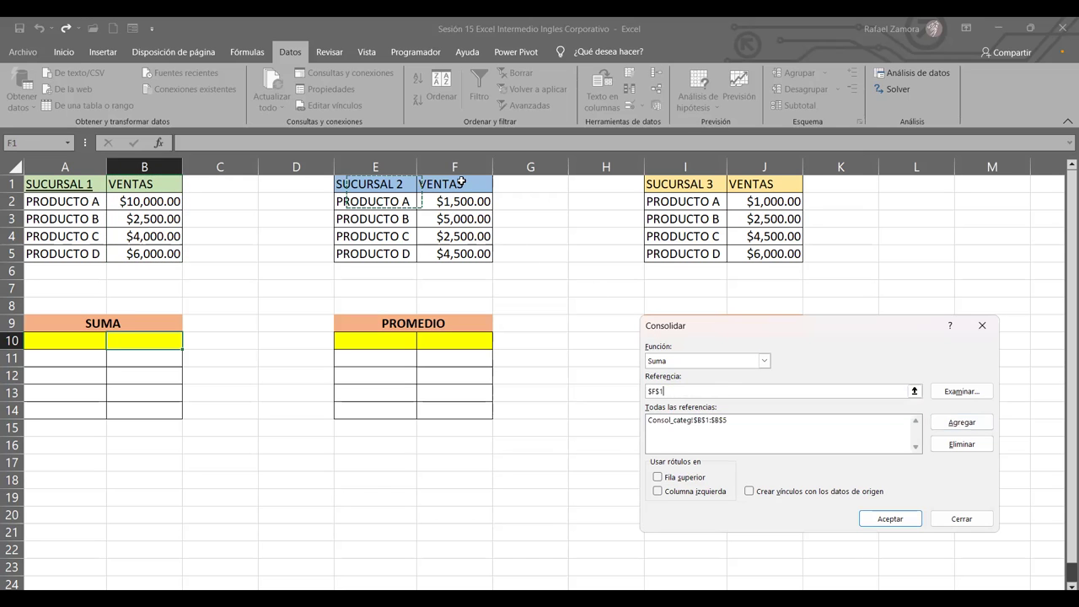
left_click_drag(447, 253, 446, 255)
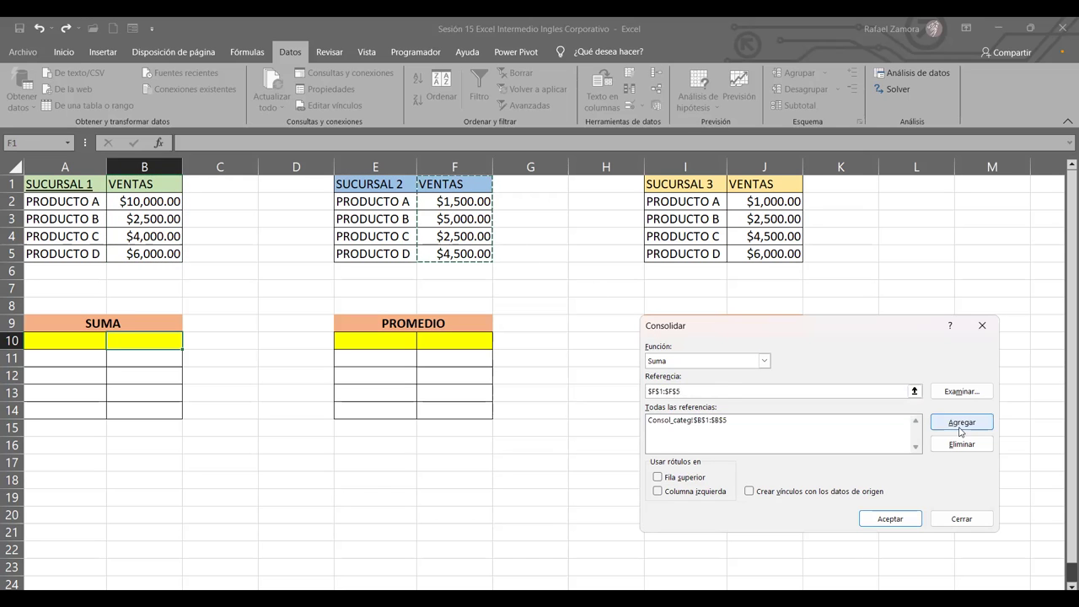
left_click(961, 422)
left_click(768, 184)
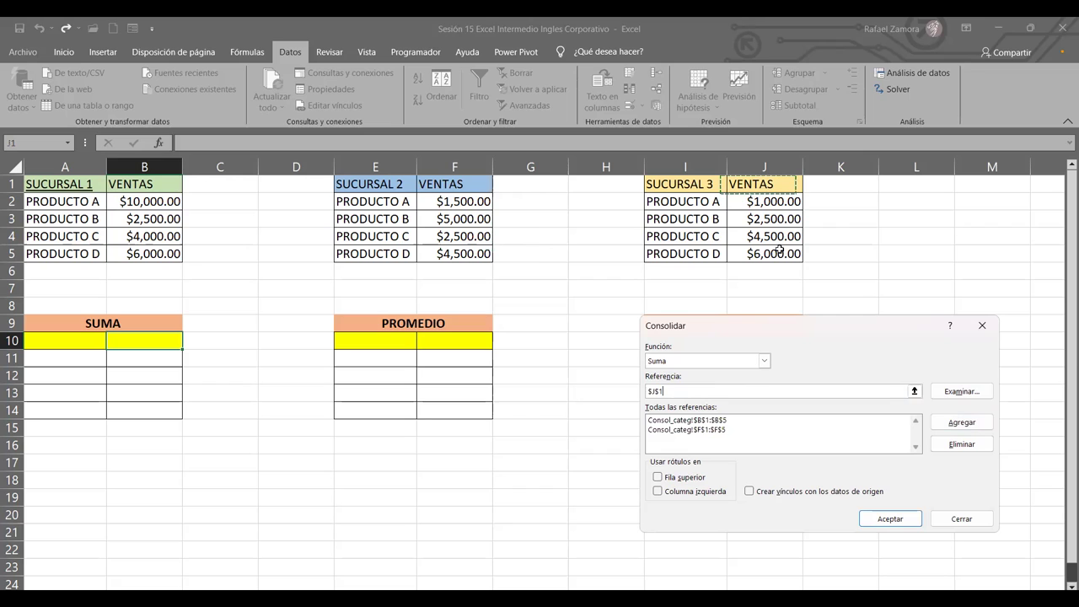
left_click(978, 423)
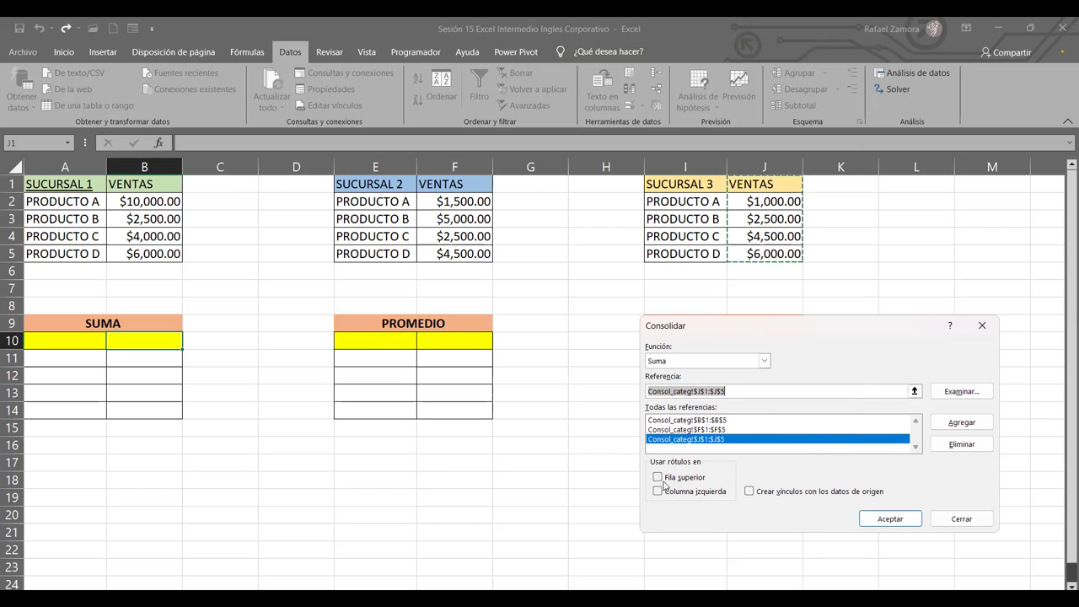
left_click(664, 485)
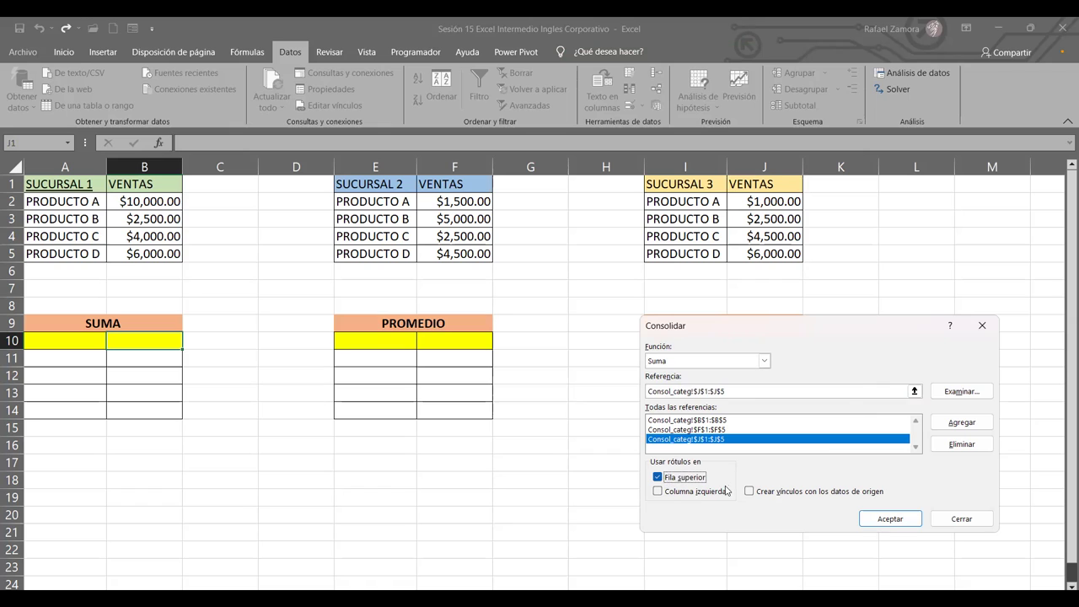
left_click(907, 519)
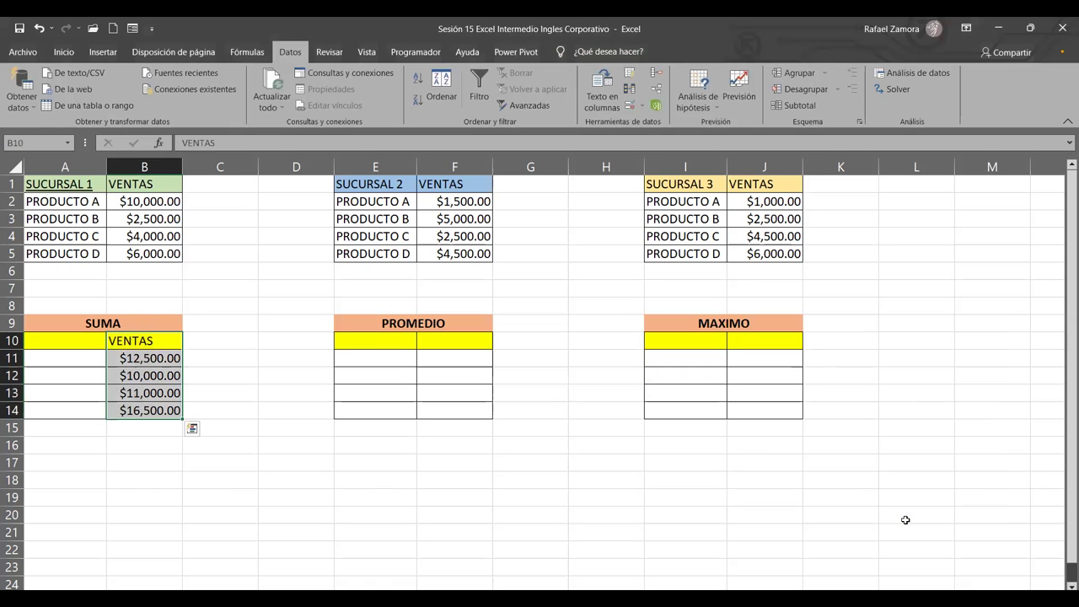
Step: Inspect the B11 result and the B1 VENTAS heading, then select E11 in PROMEDIO
left_click(171, 355)
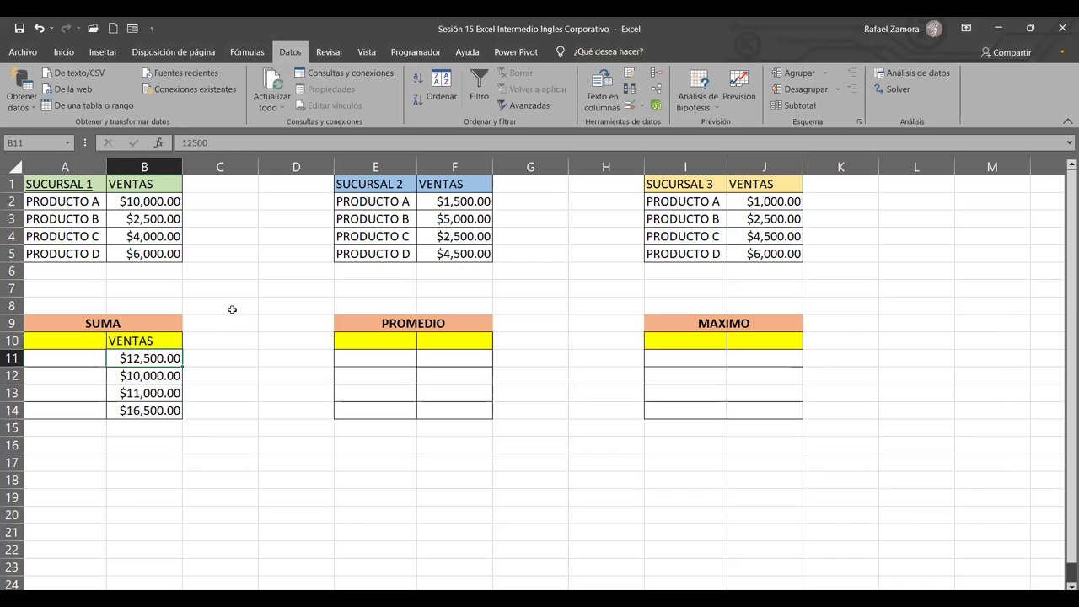
left_click(160, 183)
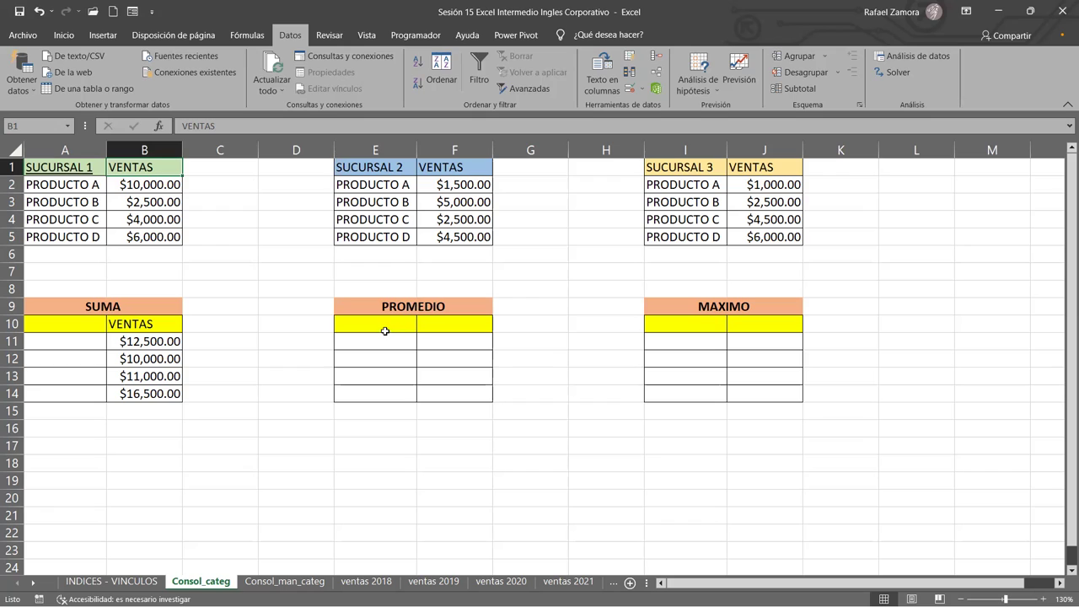
left_click(380, 345)
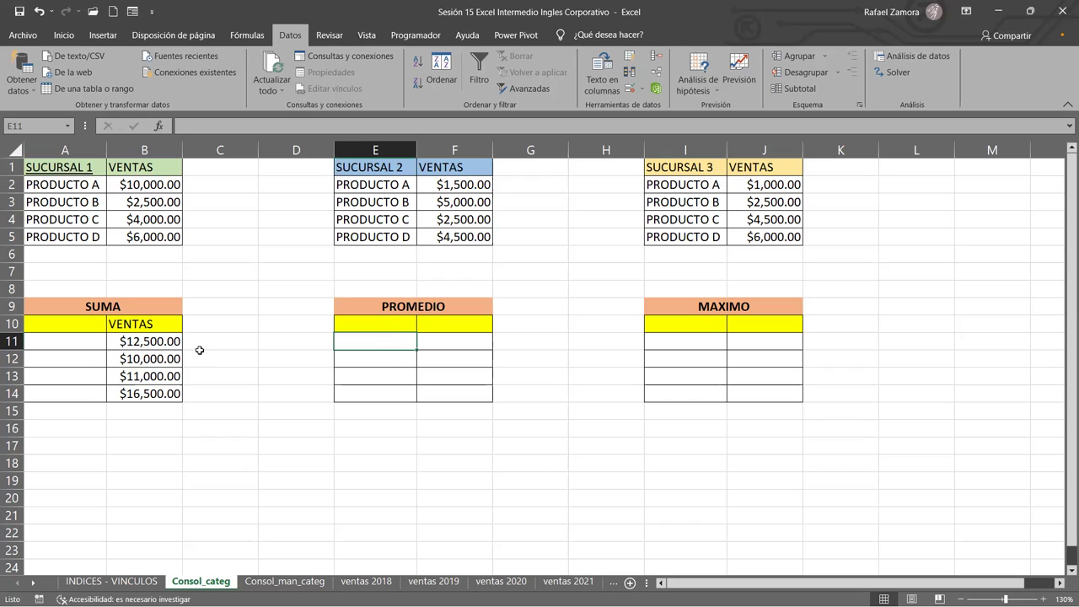
Step: Remove the B1:B5, F1:F5 and J1:J5 references and set the function to Promedio
left_click(656, 61)
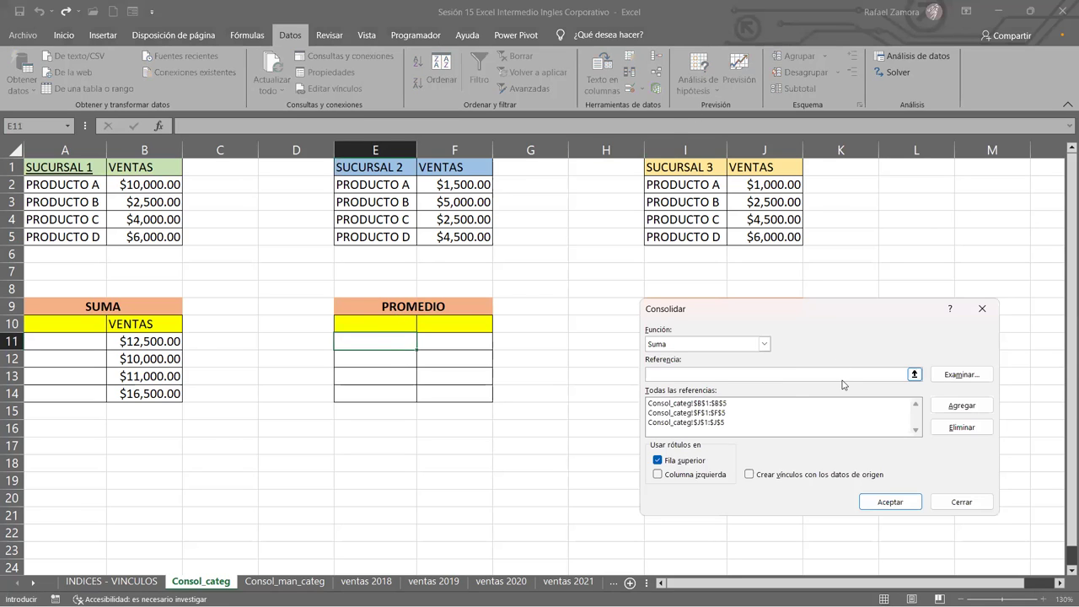
left_click(704, 413)
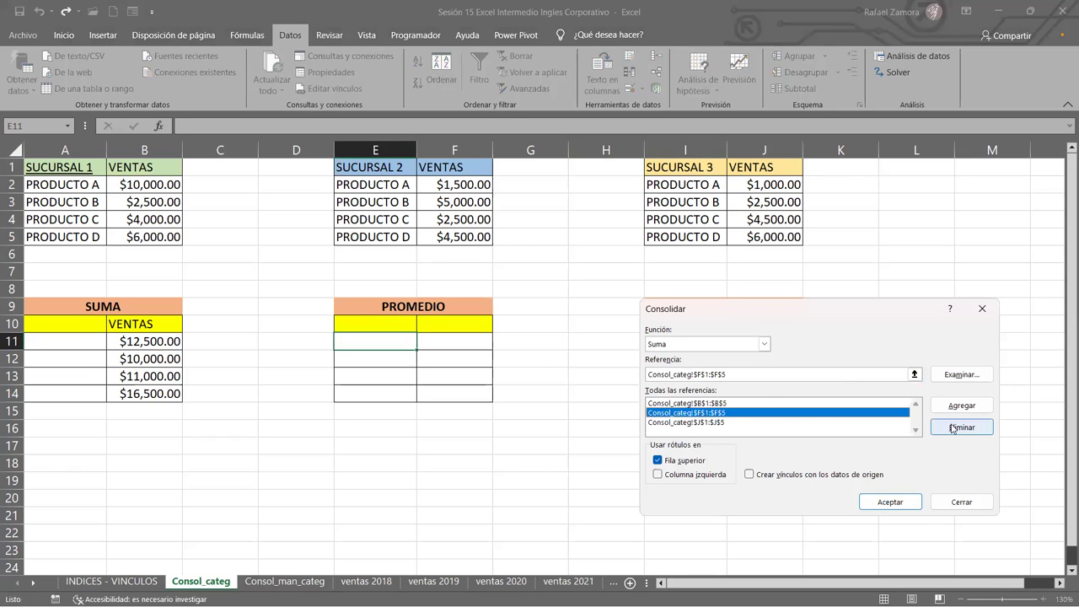
left_click(960, 433)
left_click(788, 403)
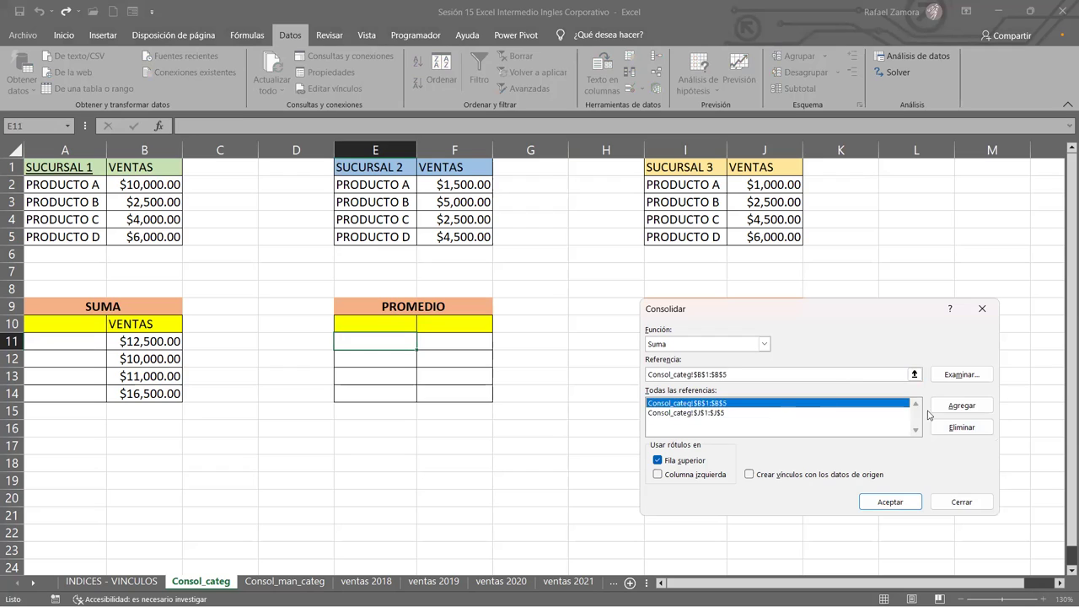
left_click(957, 425)
left_click(805, 405)
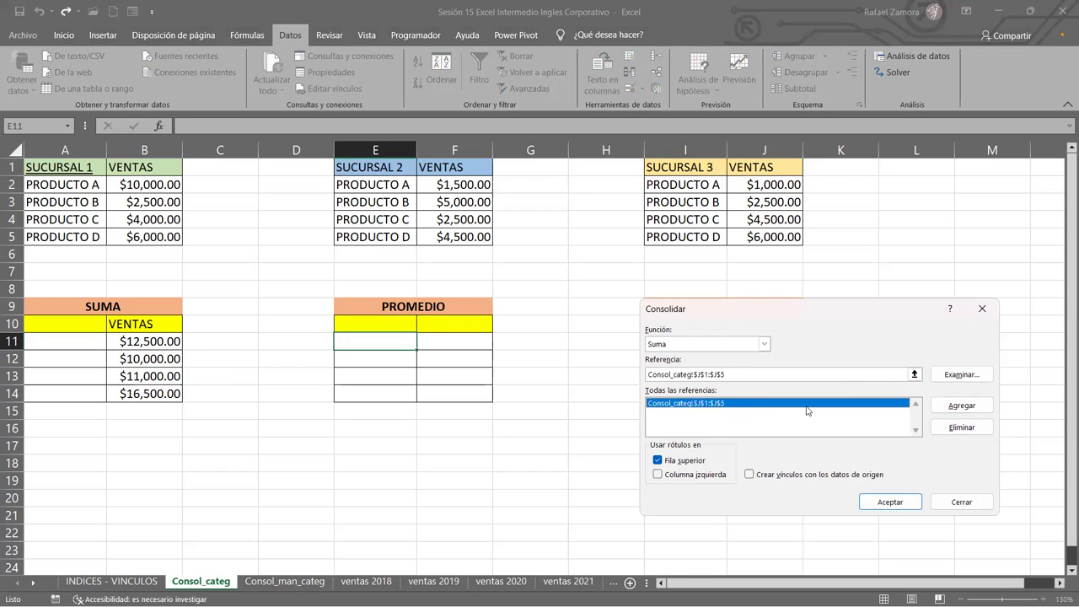
left_click(971, 429)
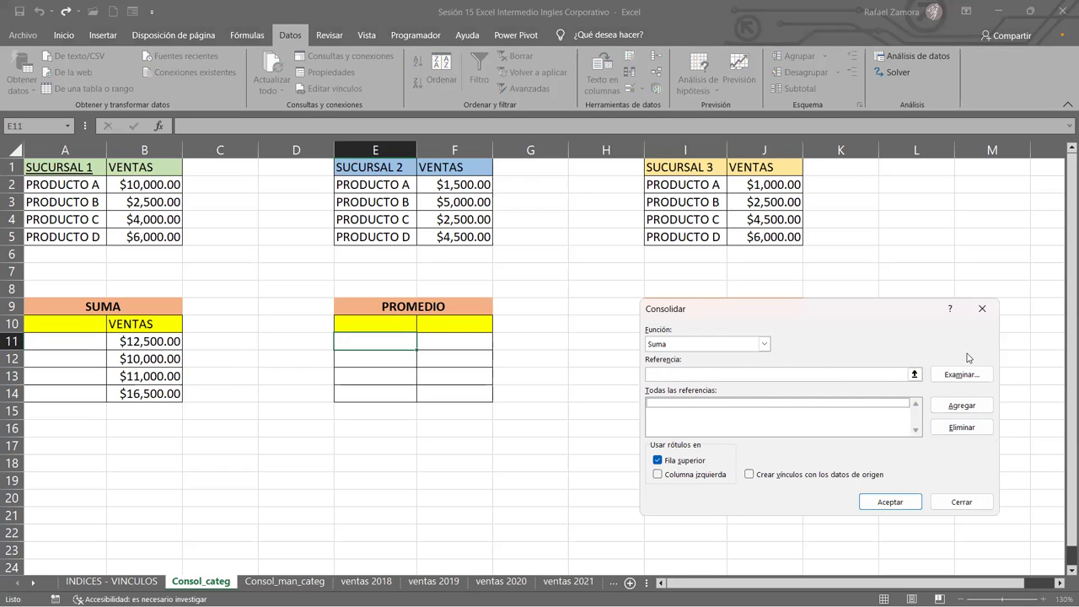
left_click(763, 344)
left_click(665, 375)
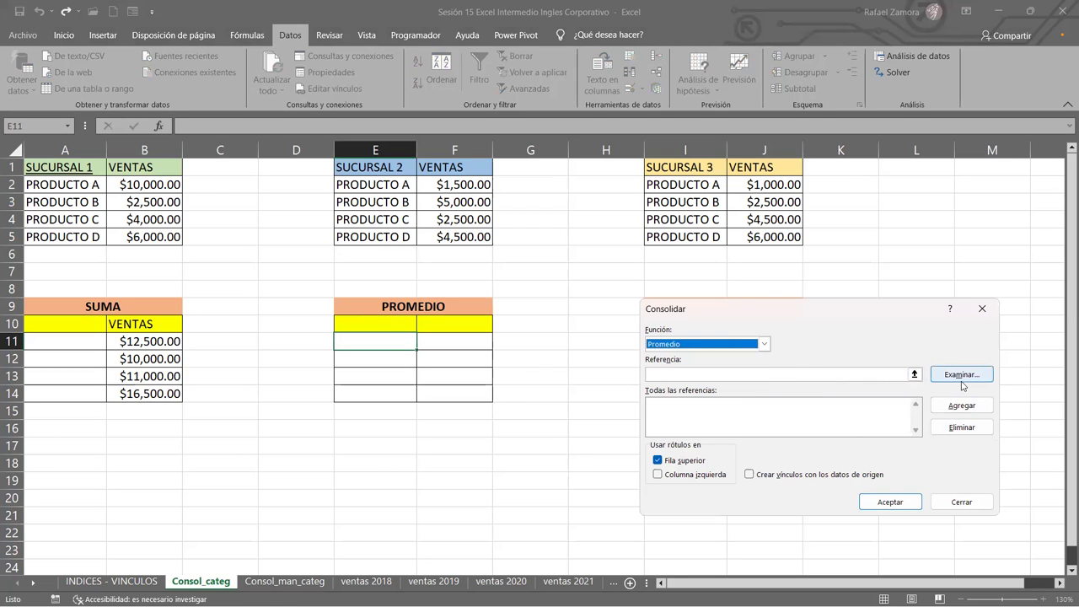
Step: Add A2:B5, E2:F5 and I2:J5 as the source references
left_click(855, 376)
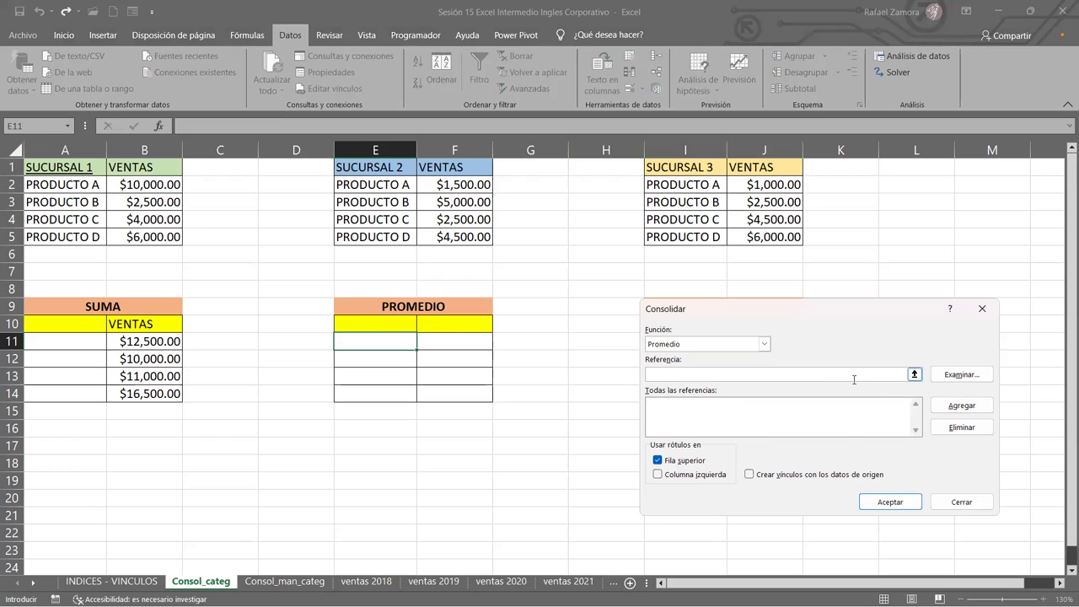
left_click(74, 186)
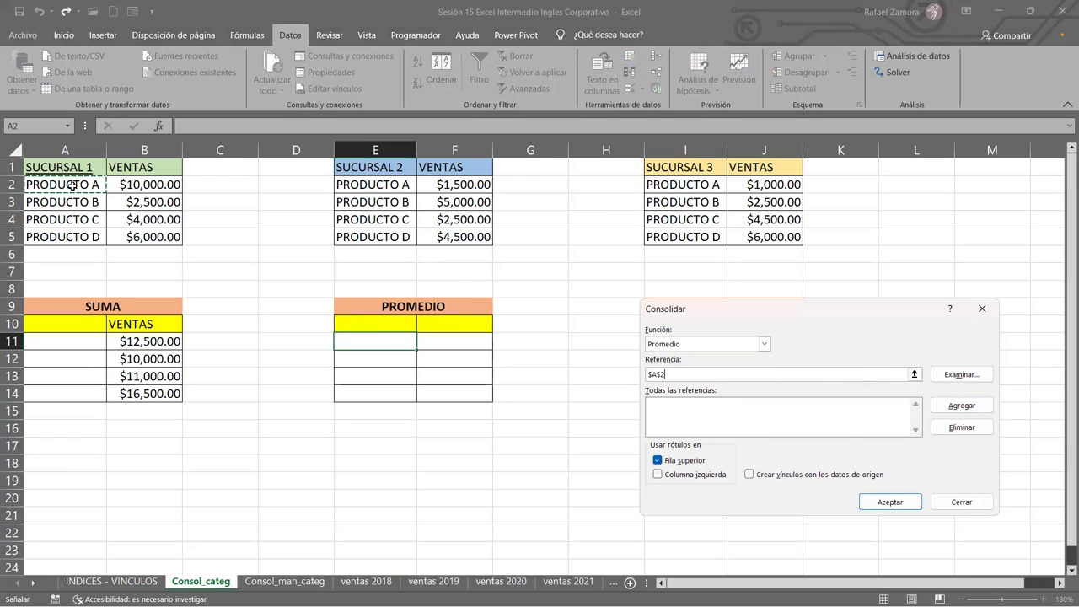
left_click_drag(74, 185, 145, 234)
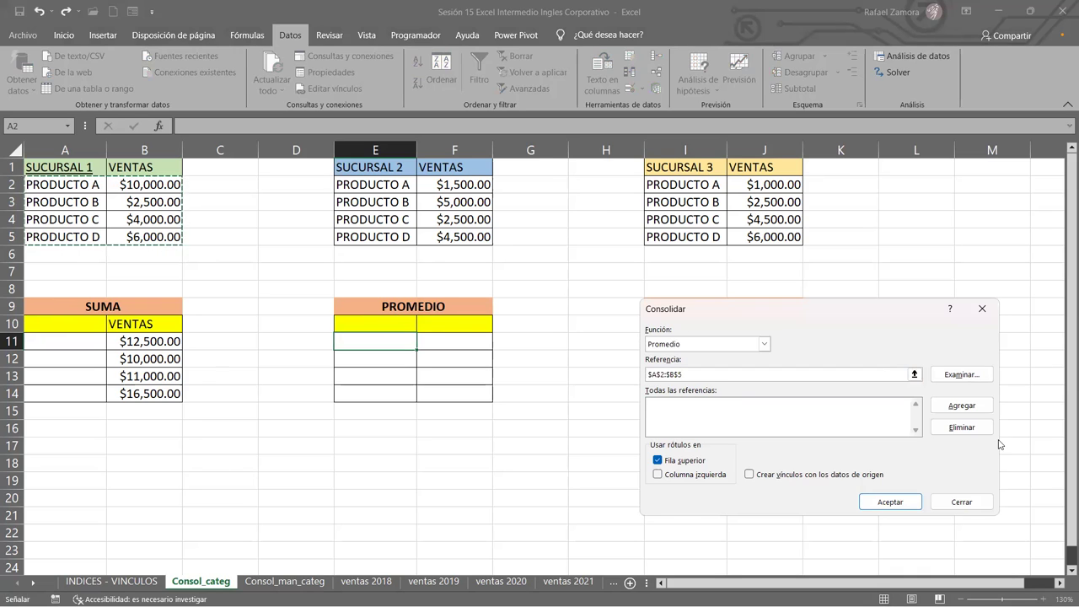
left_click(962, 405)
left_click(385, 187)
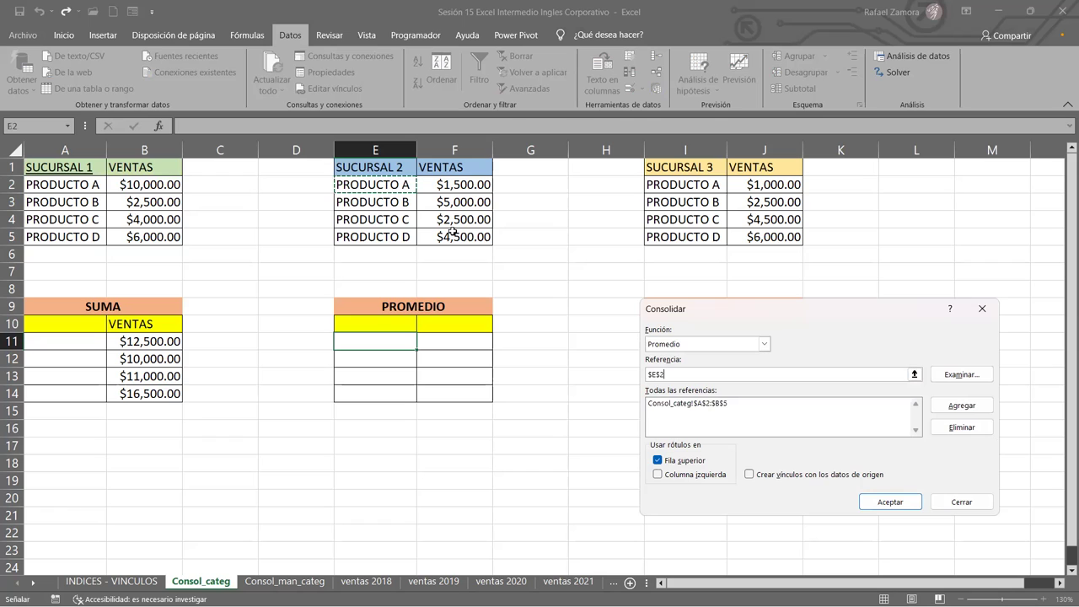
left_click(961, 405)
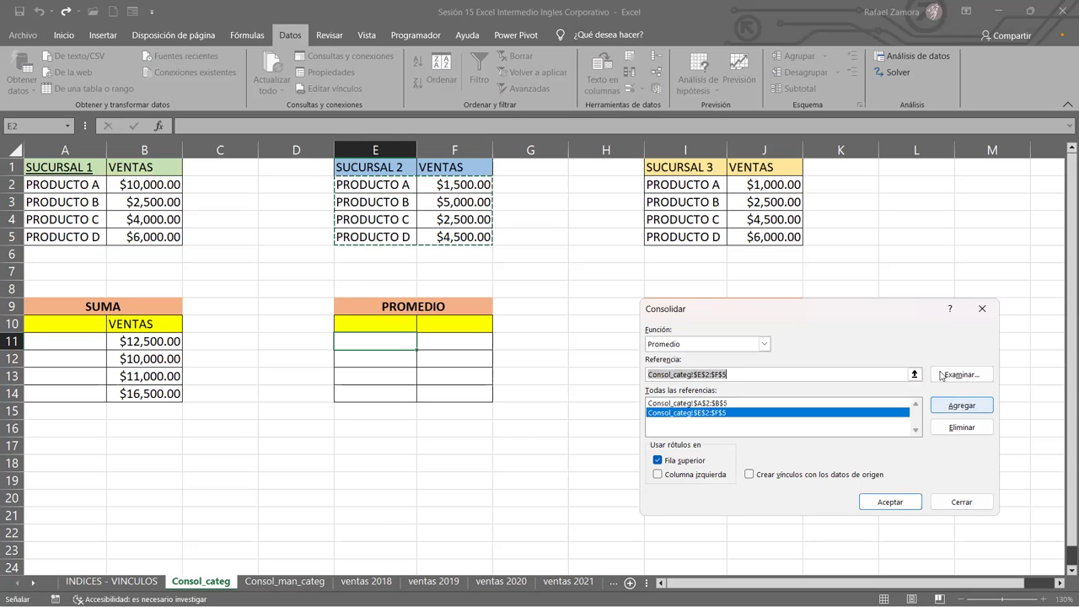
left_click(706, 190)
left_click_drag(706, 191, 768, 236)
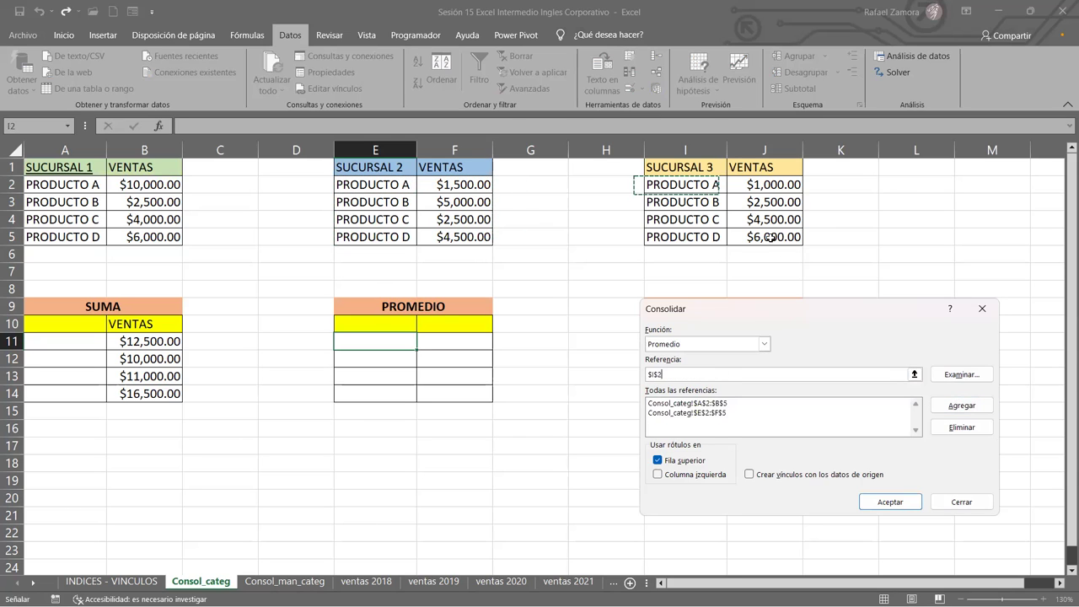
left_click(976, 411)
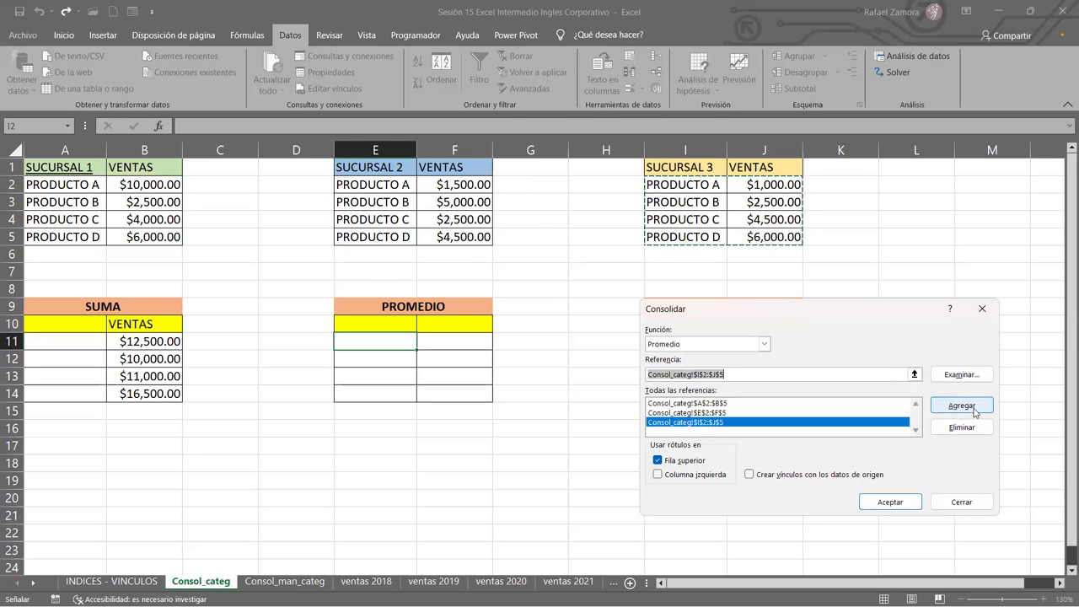
Step: Use the left column instead of the top row as labels and run the average
left_click(656, 462)
left_click(656, 476)
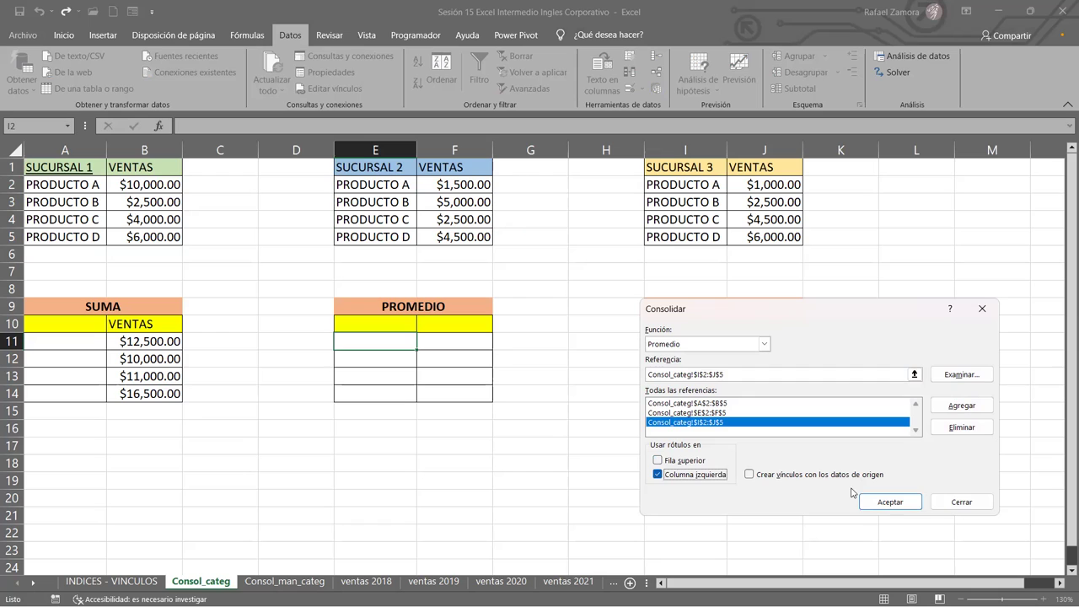
left_click(882, 502)
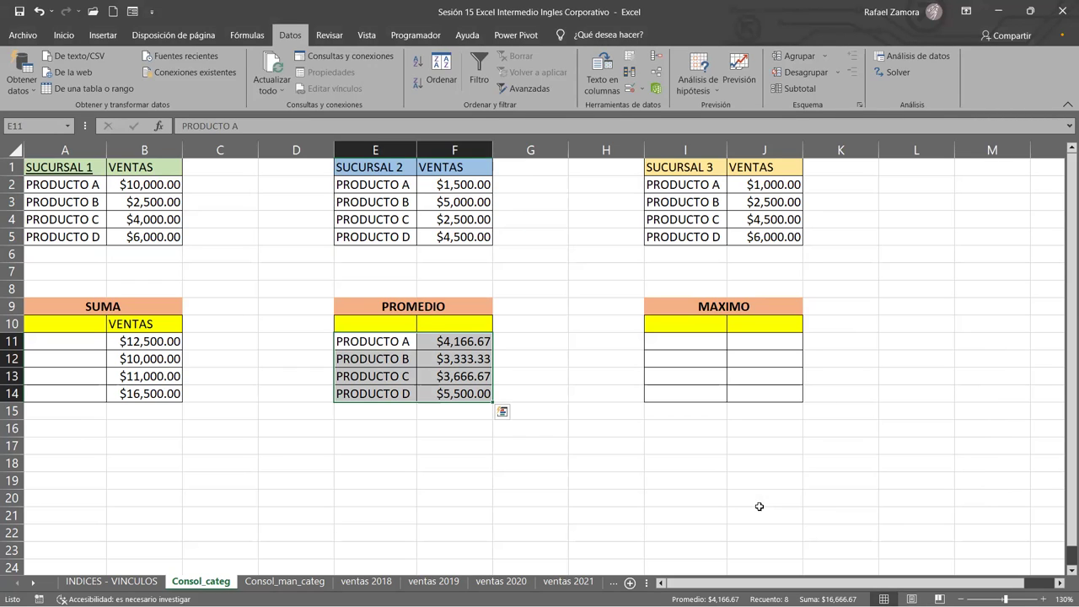
left_click(137, 323)
left_click_drag(387, 340, 434, 397)
left_click(694, 328)
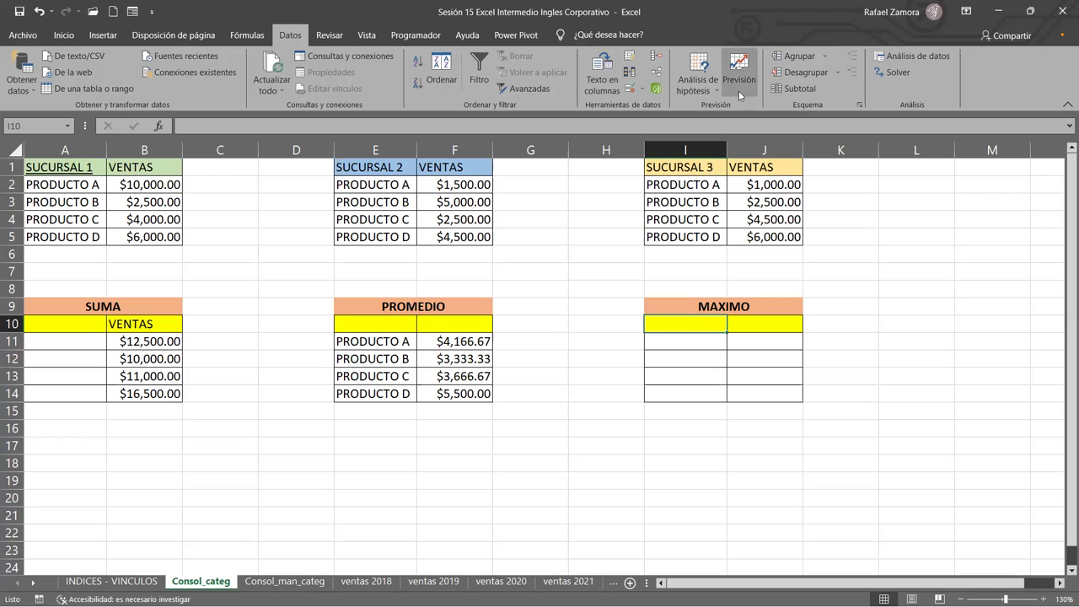
Step: Remove the three old source references and set the function to Max
left_click(656, 56)
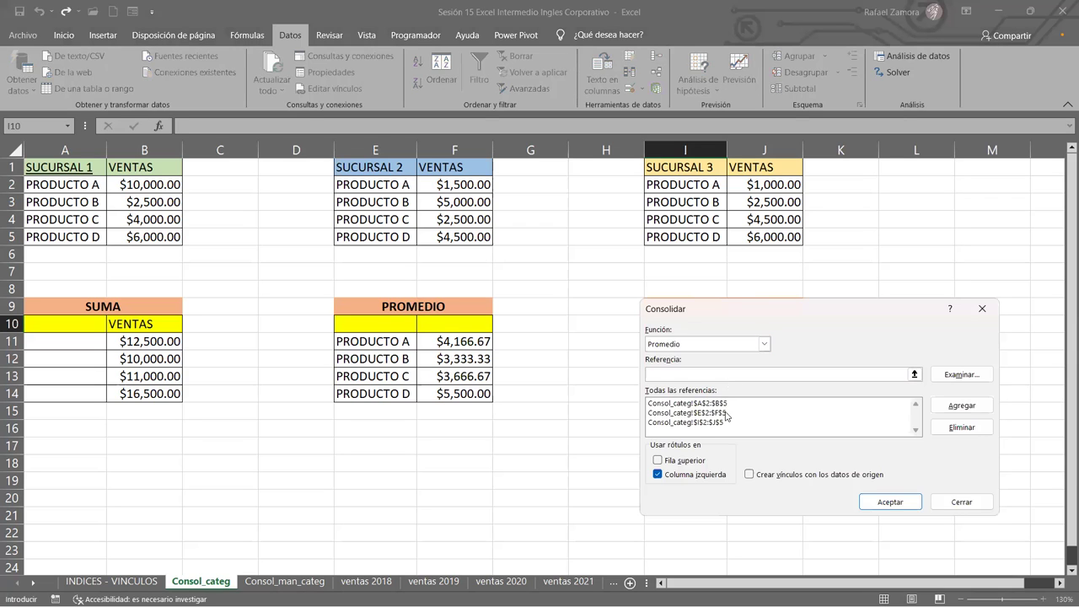
left_click(726, 412)
left_click(960, 427)
left_click(855, 404)
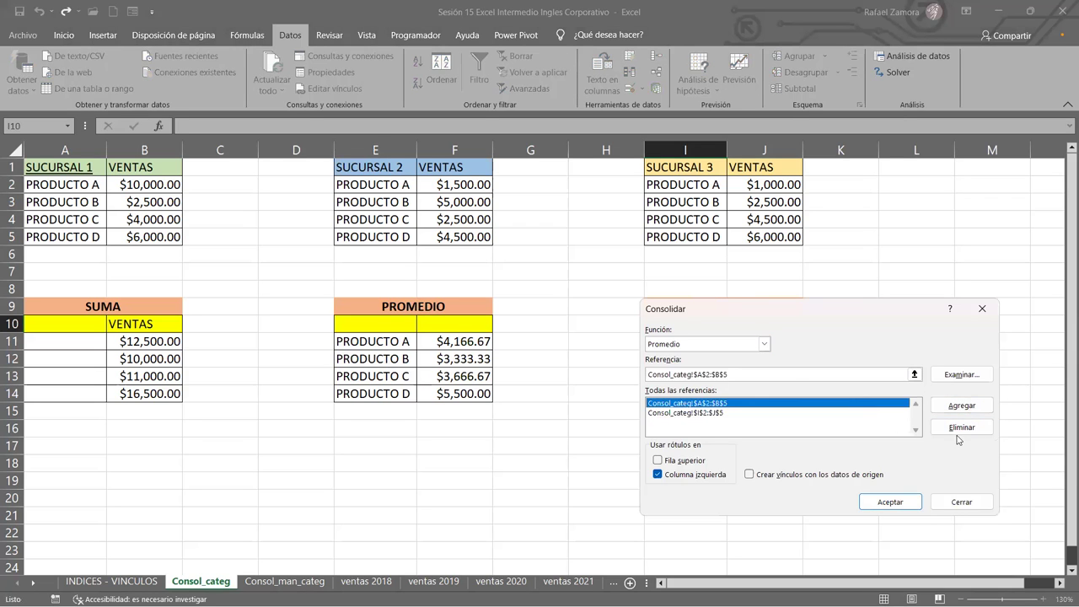
left_click(969, 430)
left_click(854, 404)
left_click(962, 427)
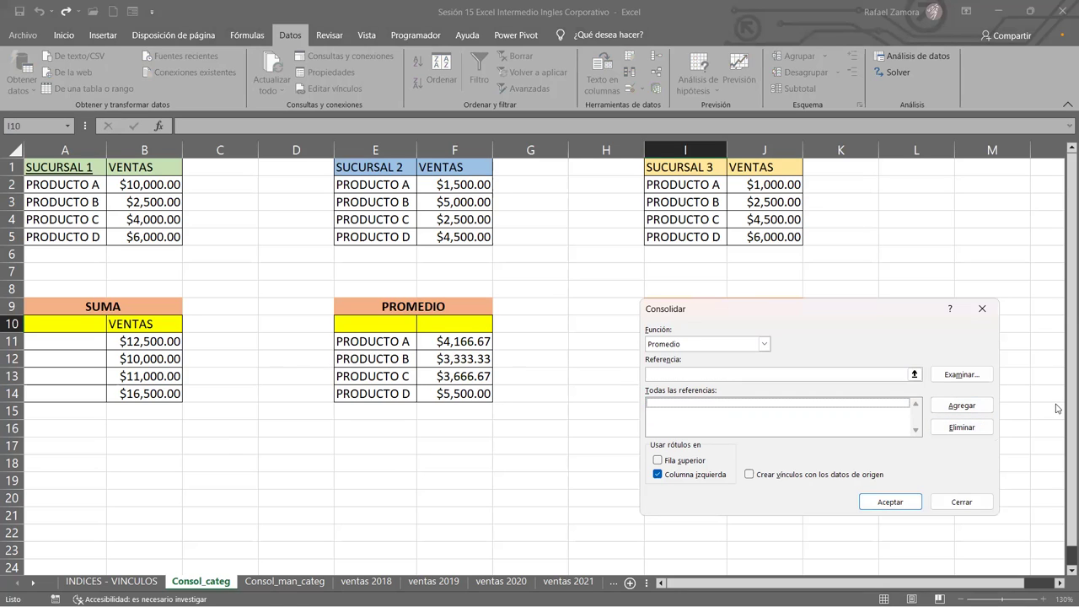
left_click(763, 344)
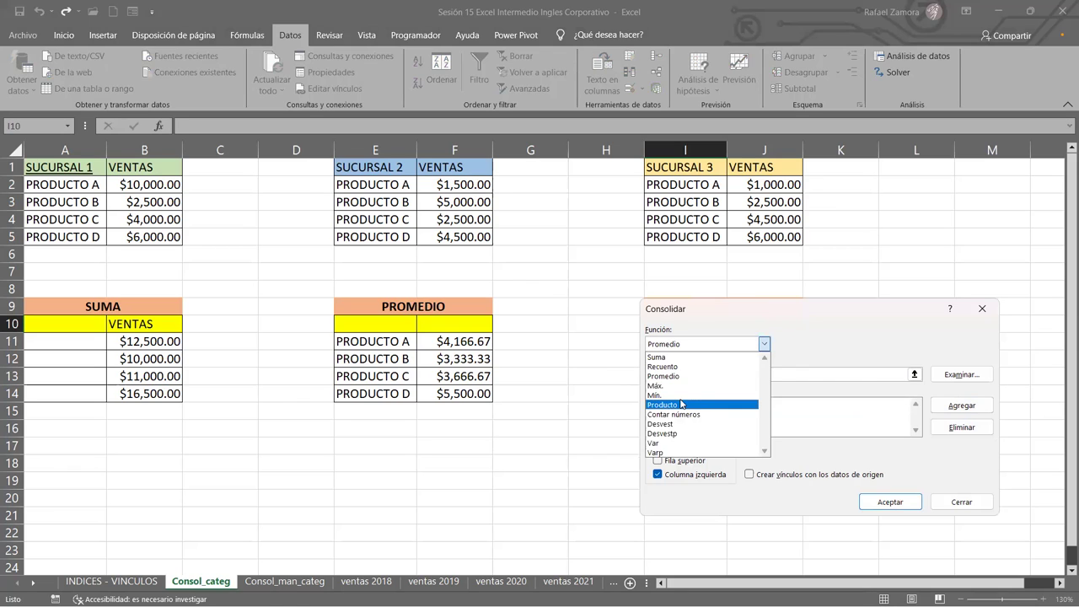
left_click(672, 385)
Step: Add A1:B5, E1:F5 and I1:J5, use both top row and left column labels, and run
left_click(774, 377)
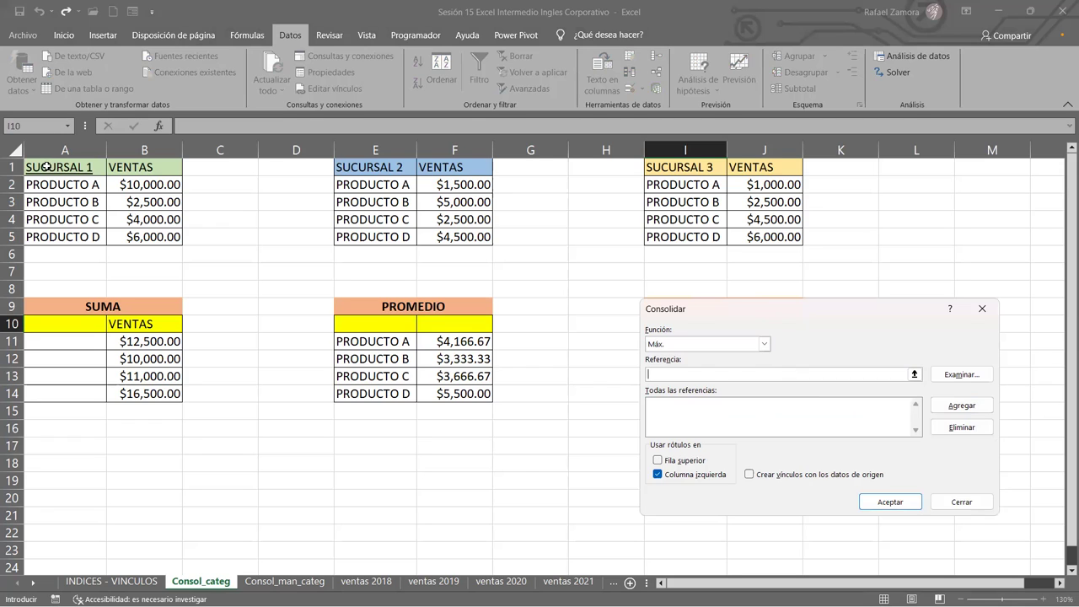
left_click_drag(47, 167, 177, 241)
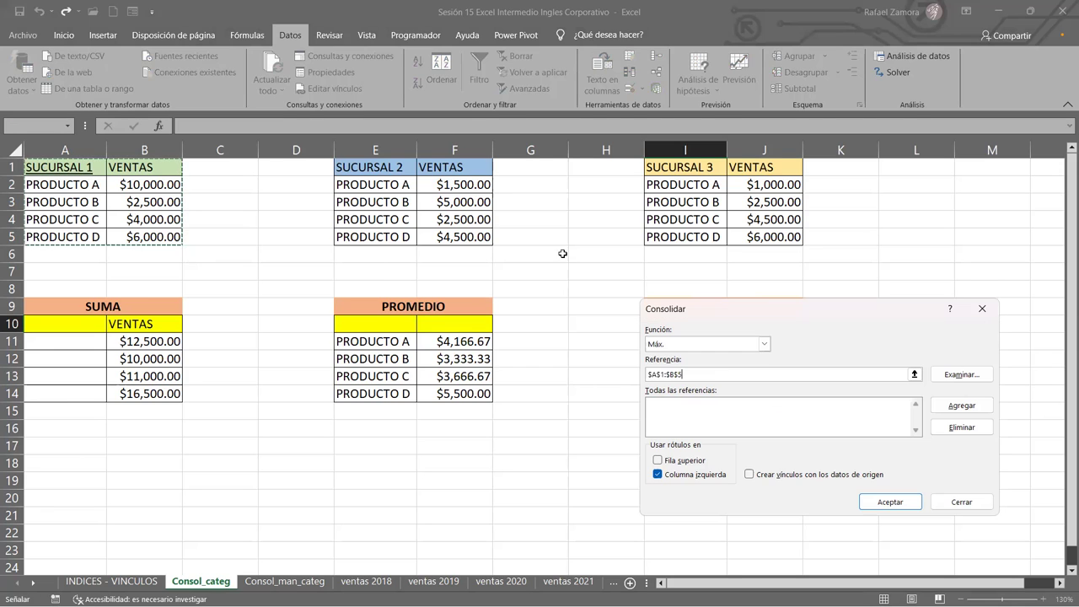
left_click(978, 413)
left_click_drag(375, 167, 481, 236)
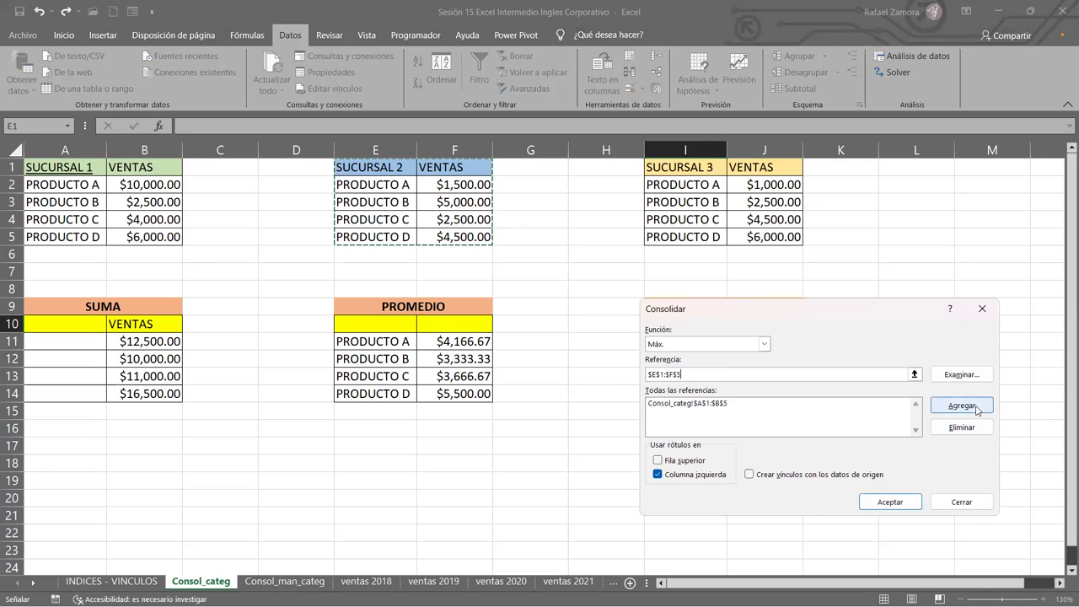
left_click(978, 408)
left_click_drag(685, 167, 782, 234)
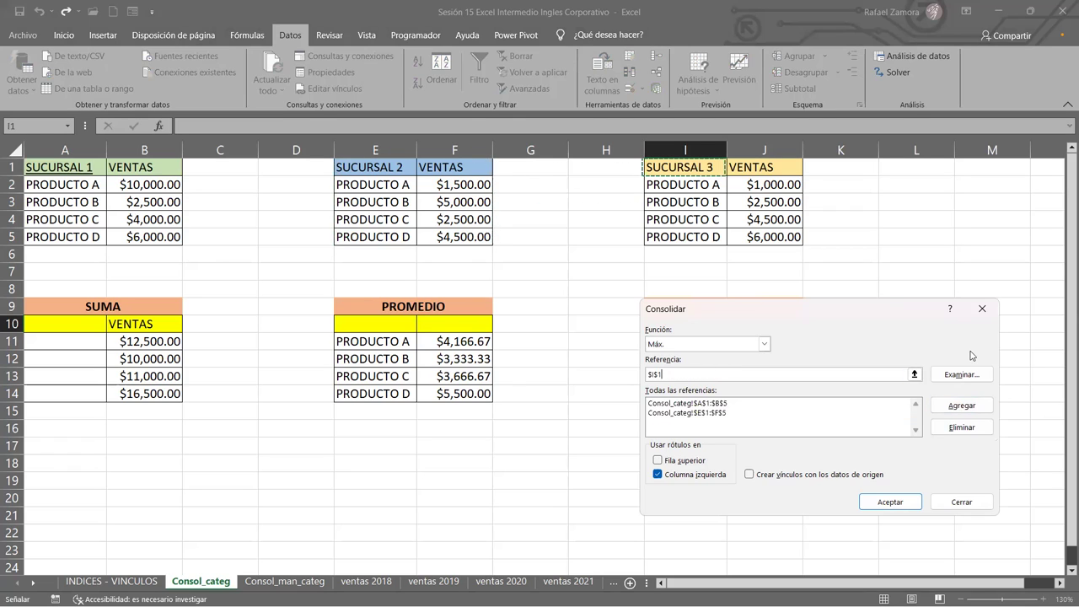
left_click(977, 406)
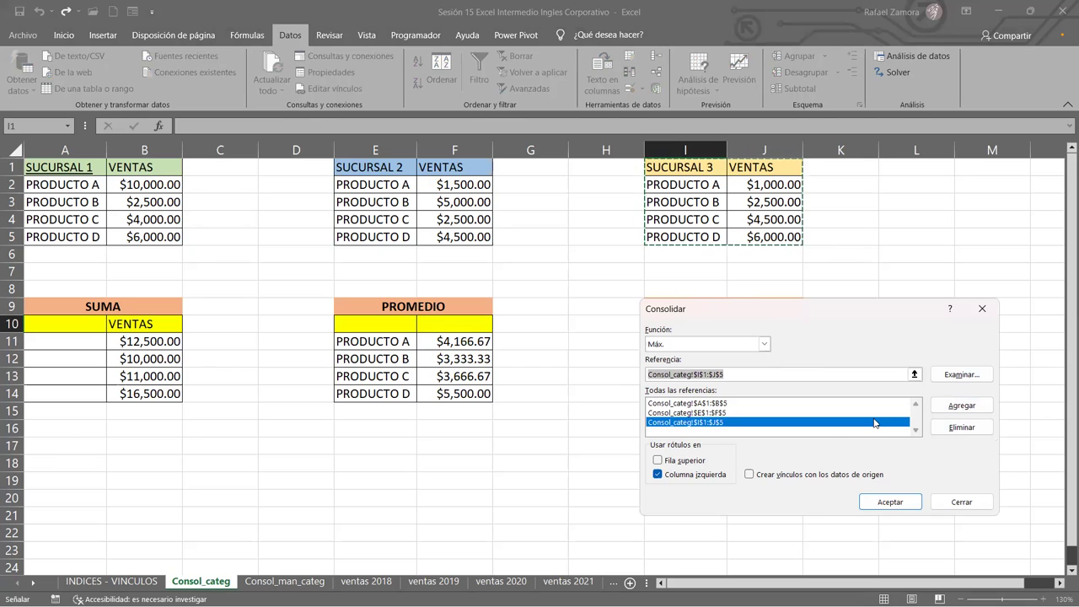
left_click(683, 462)
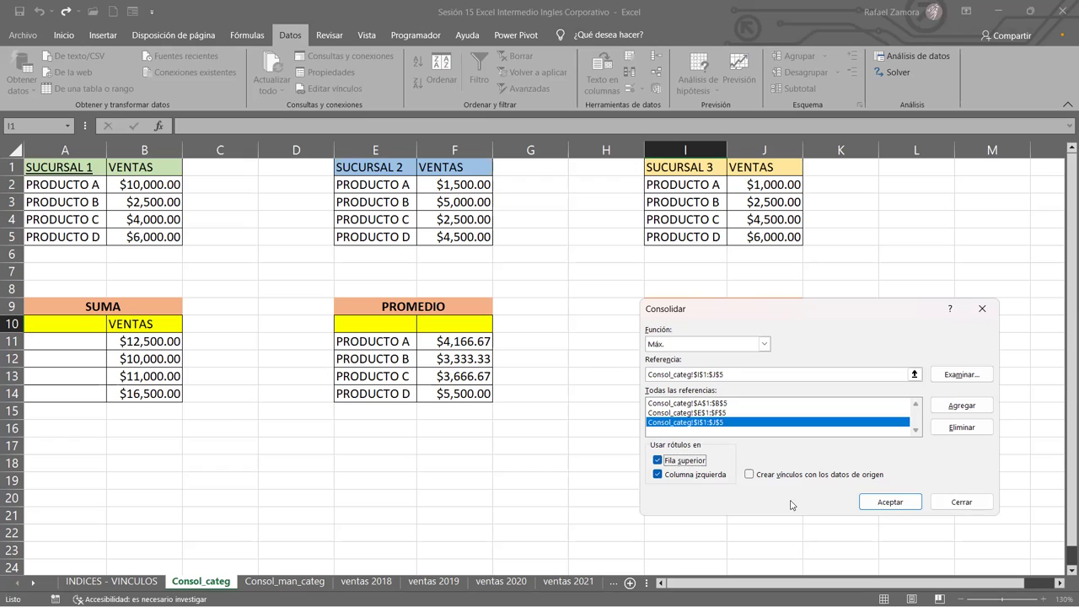
left_click(871, 502)
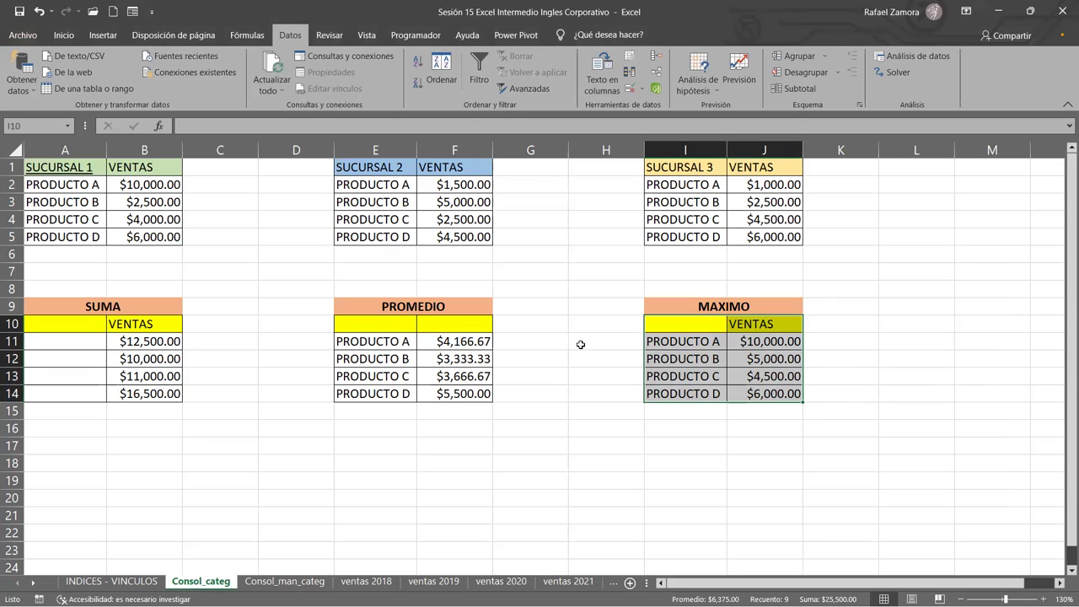
left_click(997, 426)
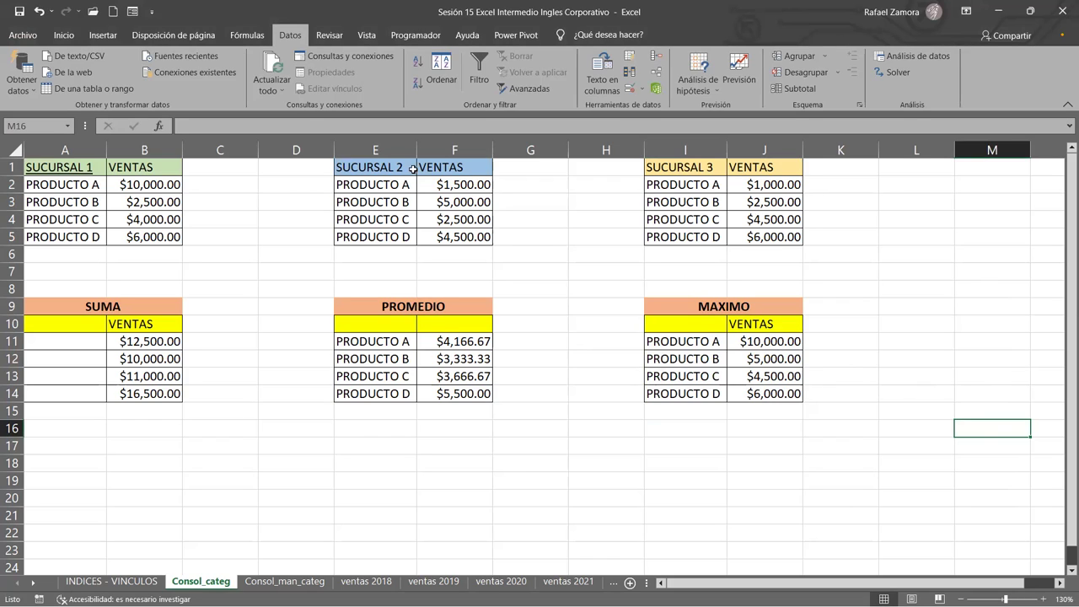
left_click(75, 163)
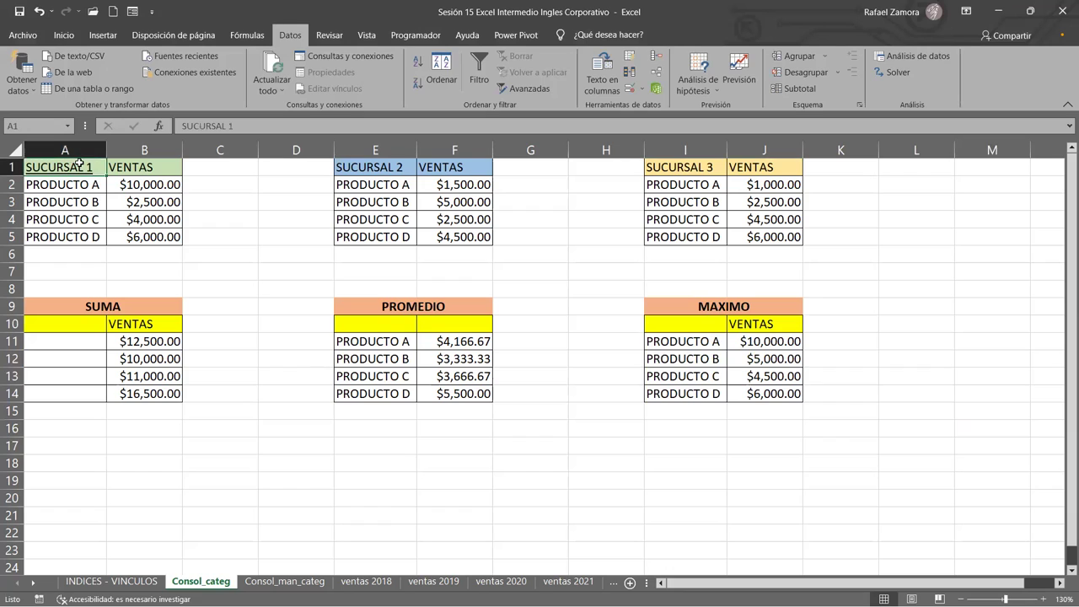
left_click(390, 168)
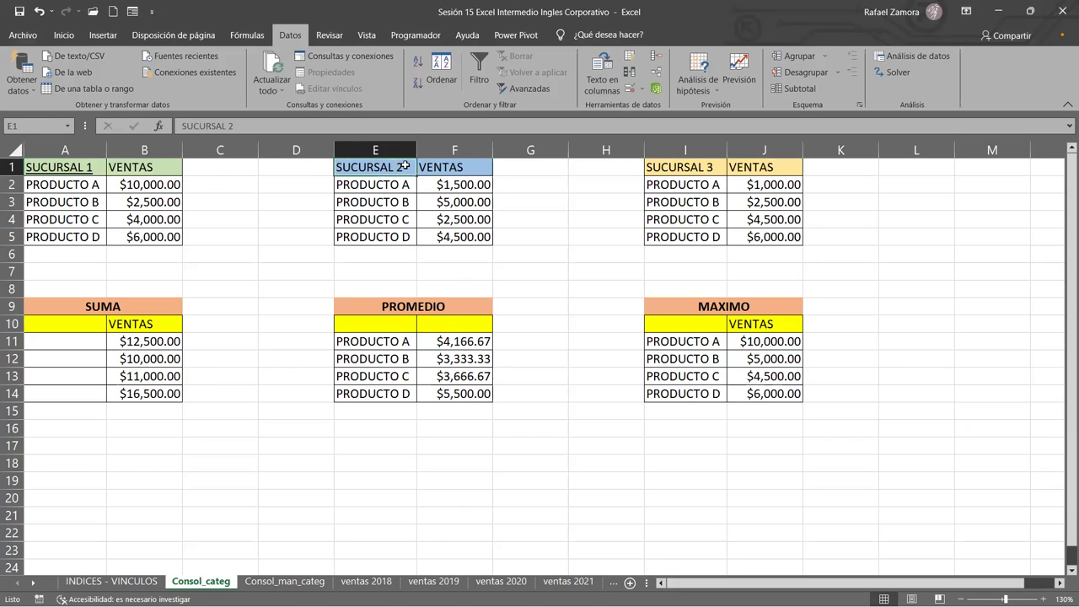
left_click(697, 170)
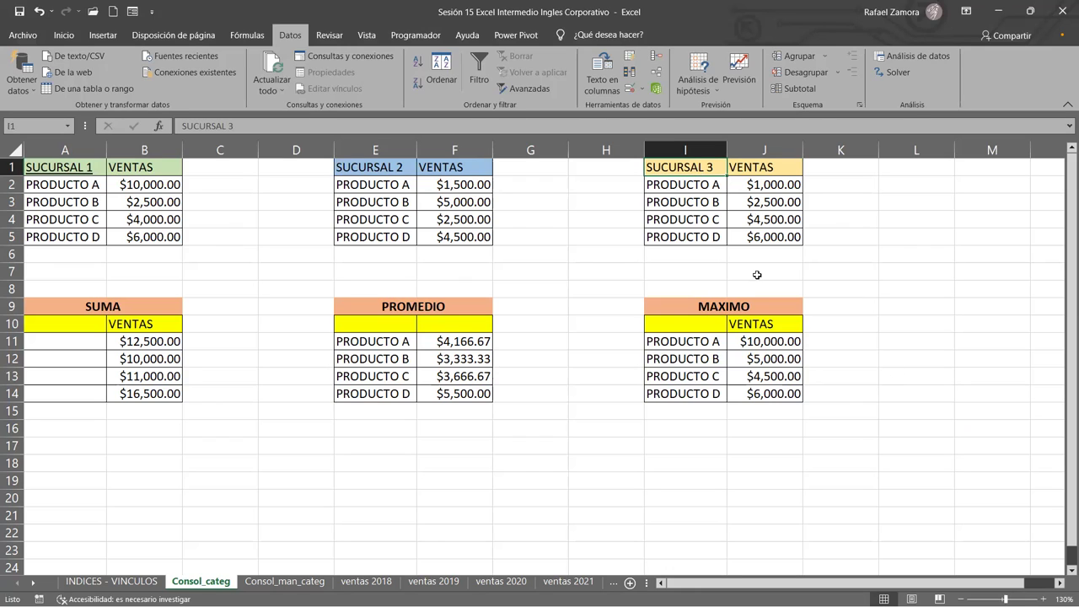
left_click(742, 474)
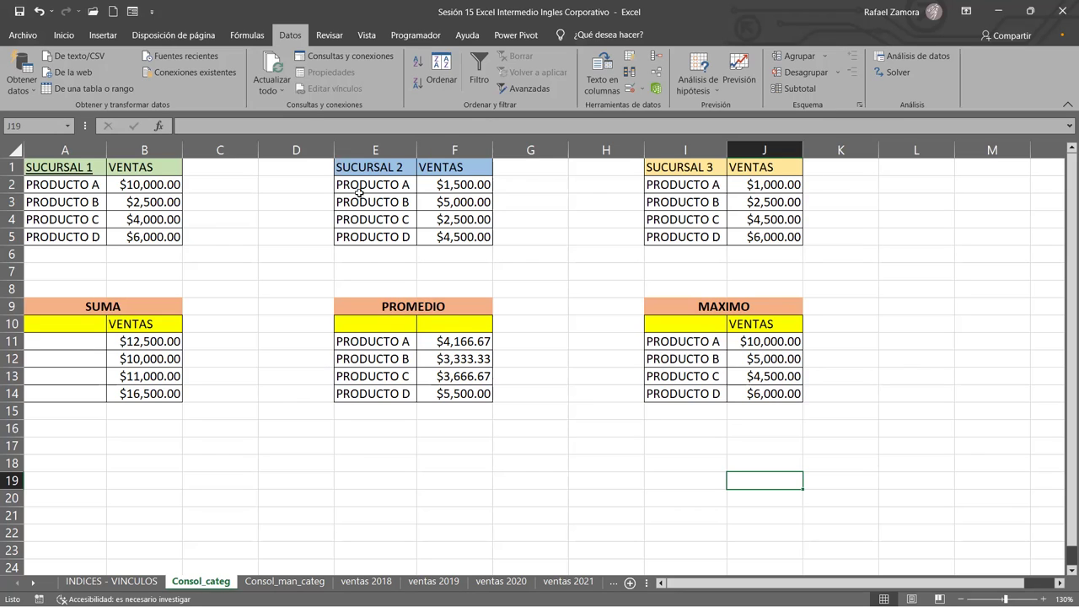
Step: Go to the Consol_man_categ sheet and select the VENDIDOS summary cells K3:K9
left_click(390, 184)
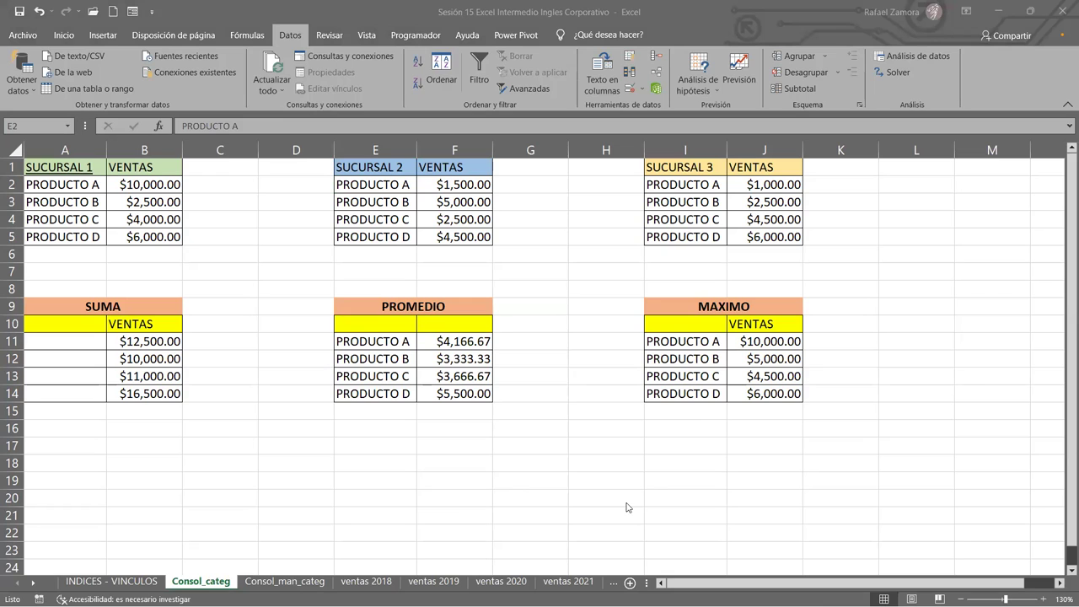
left_click(291, 584)
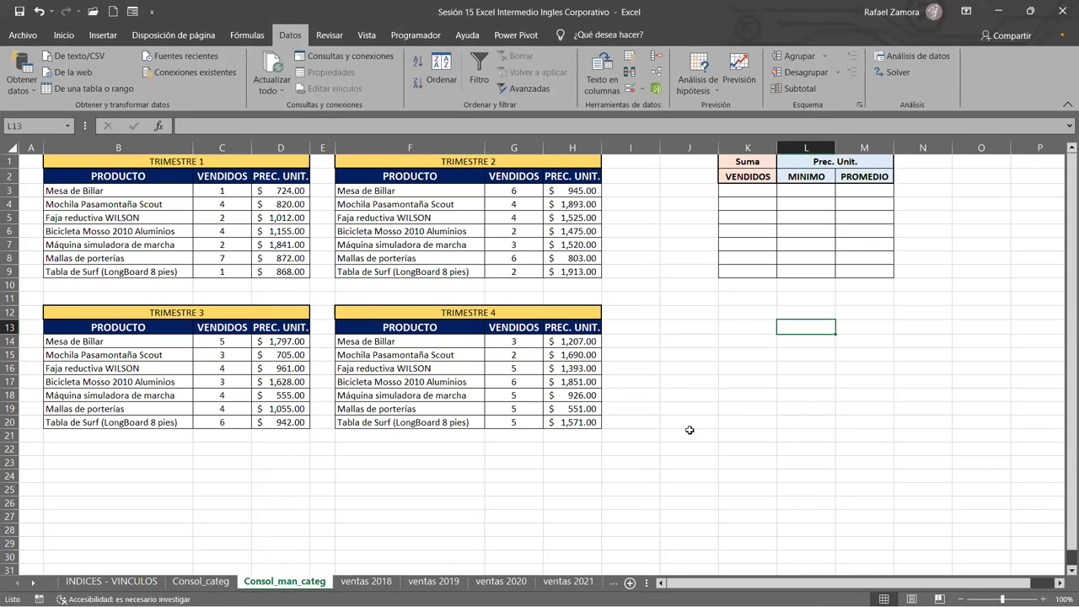
left_click(810, 466)
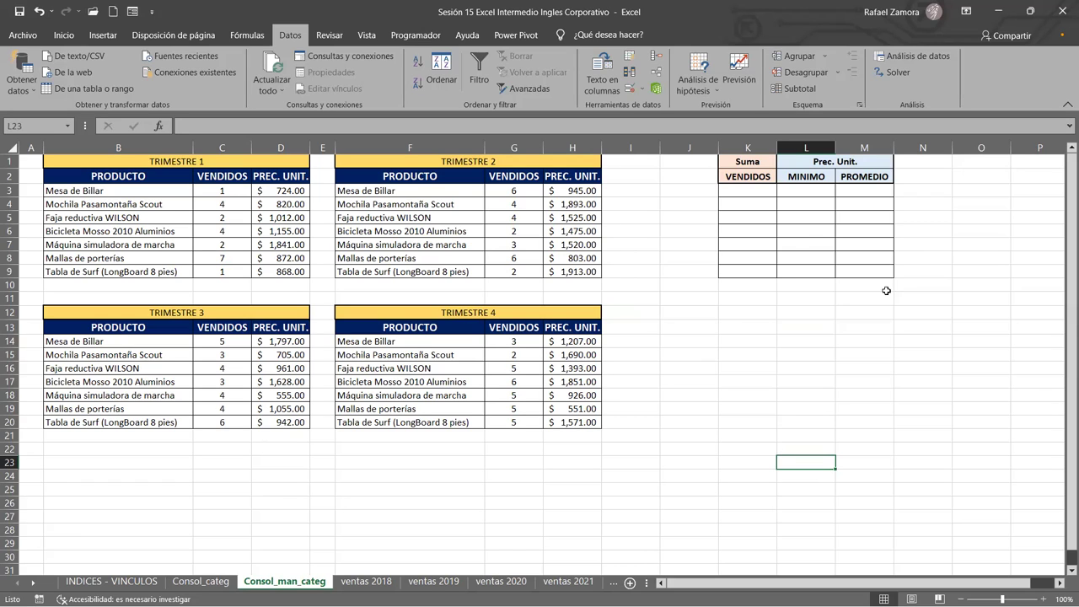
left_click_drag(747, 191, 751, 275)
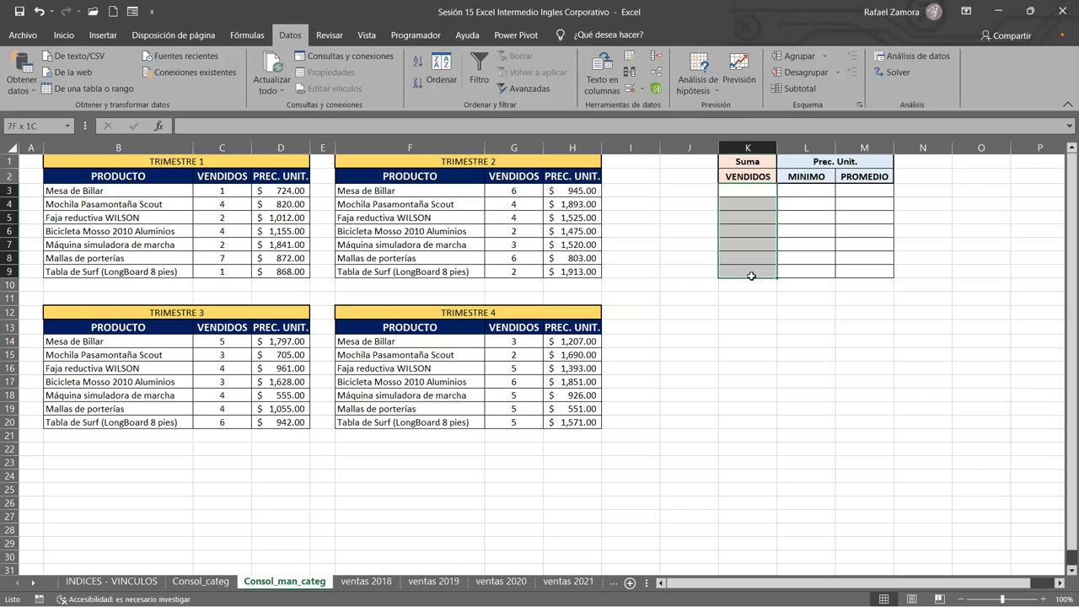
left_click(756, 189)
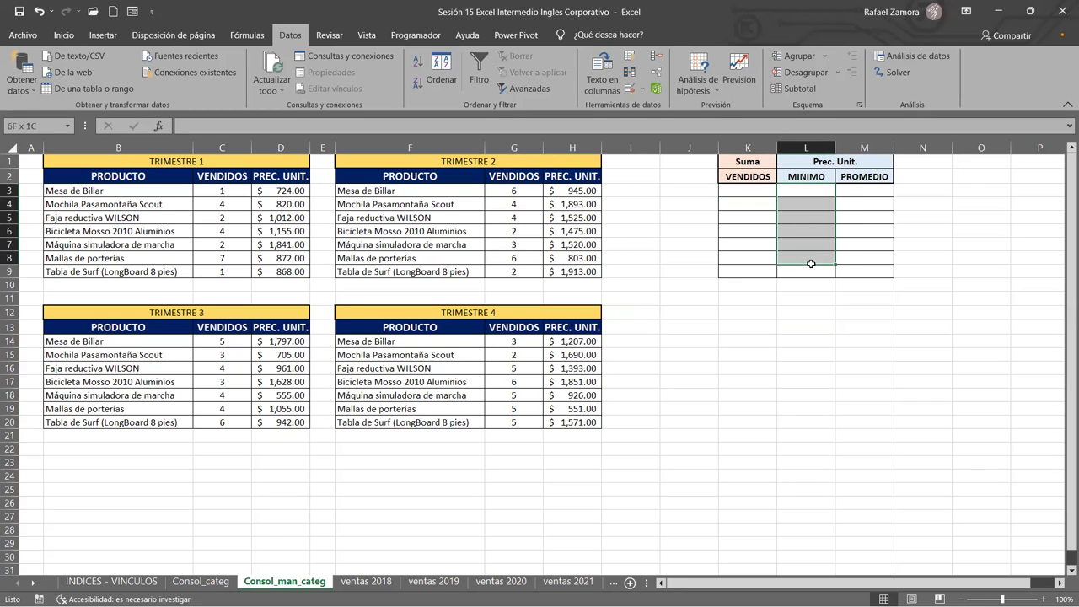
Step: Select the MINIMO summary cells L3:L9, then settle on cell K3
left_click_drag(812, 242, 806, 274)
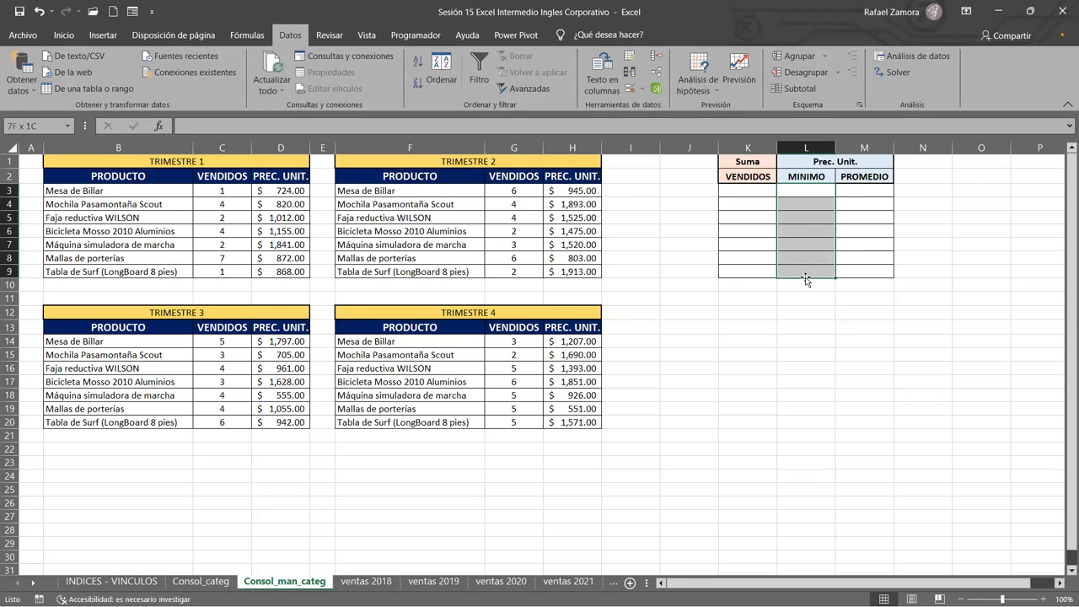
left_click(813, 193)
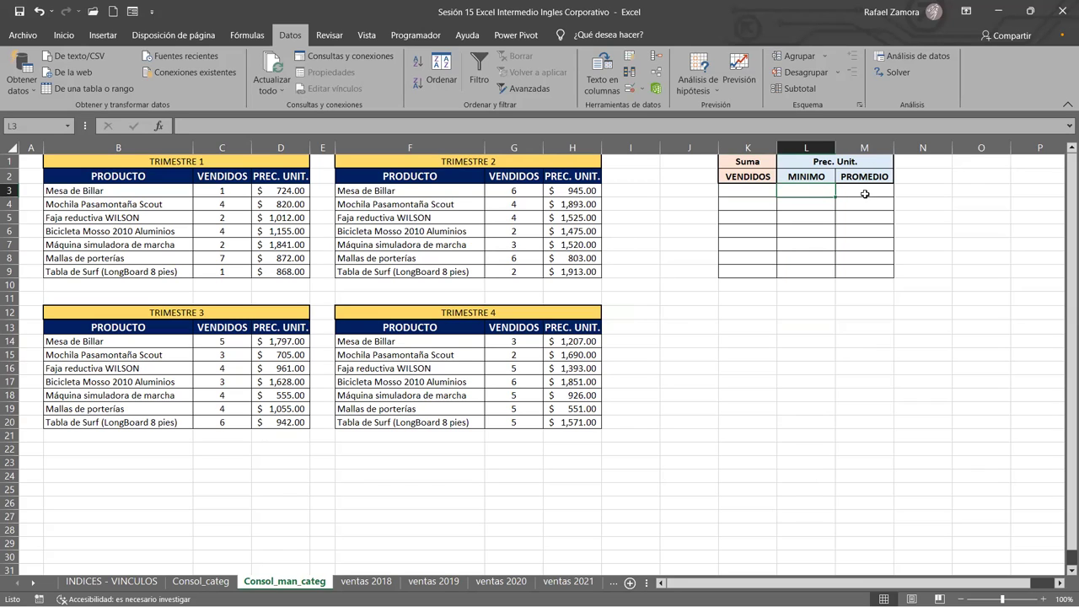
left_click(861, 194)
left_click(746, 196)
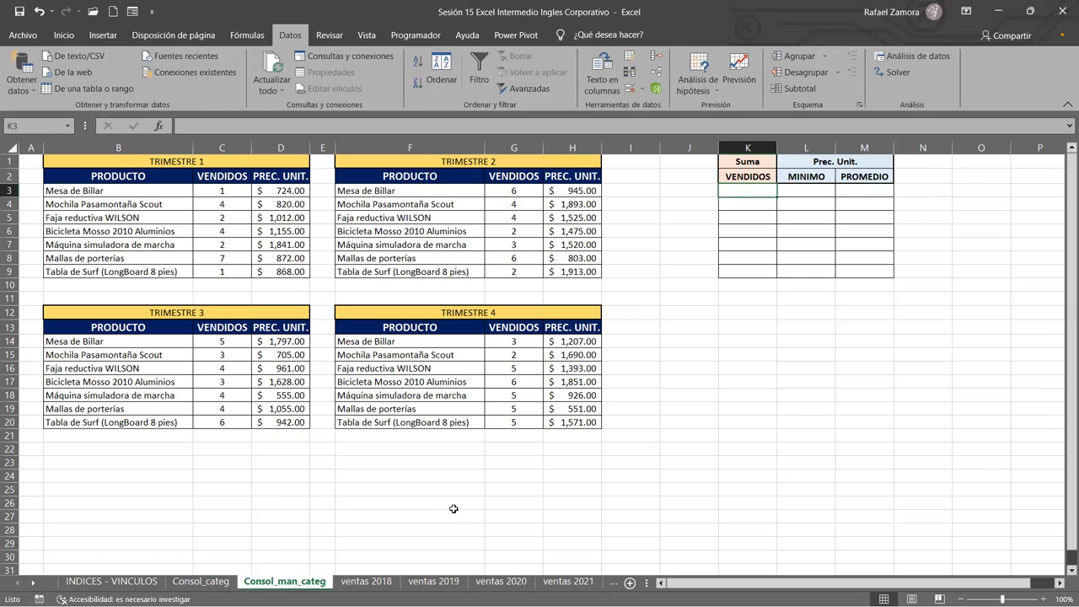
left_click(241, 5)
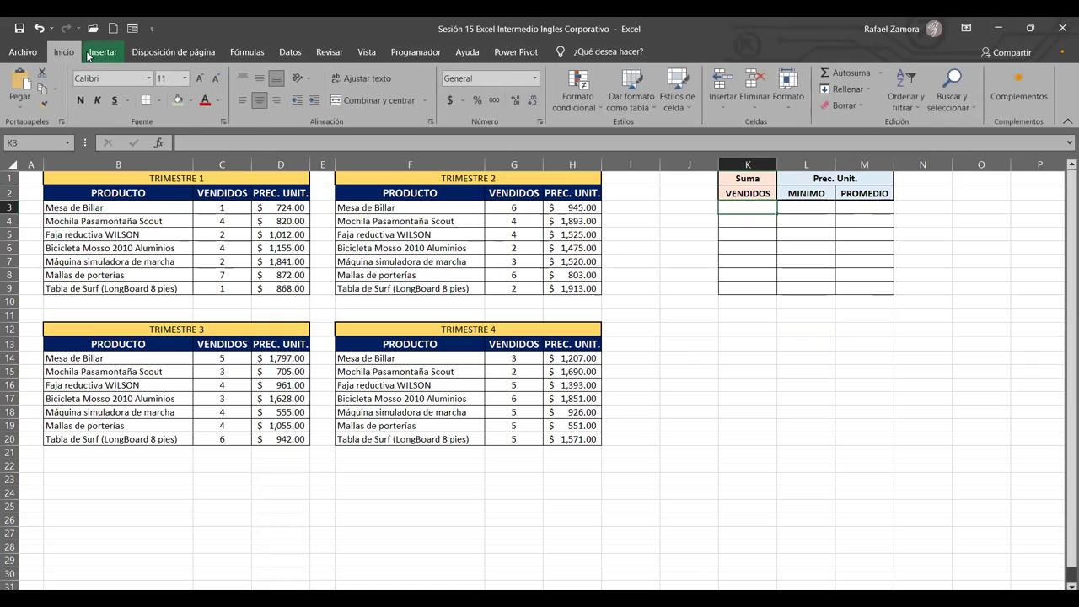
left_click(102, 51)
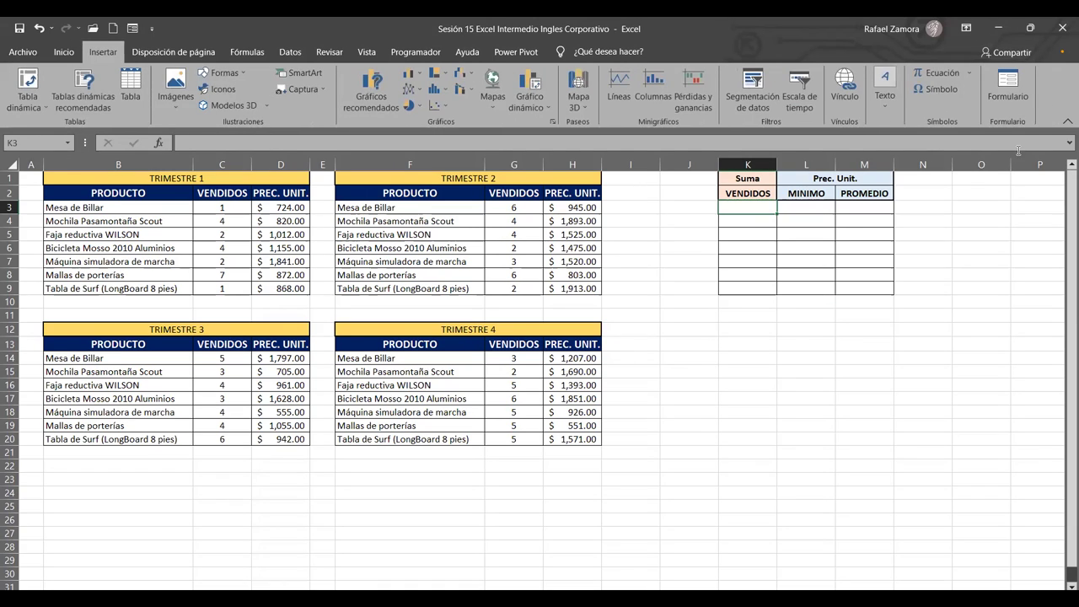
Step: Insert a styled WordArt reading 'PRACTICA' and place it below the summary table near L23
left_click(887, 91)
left_click(954, 155)
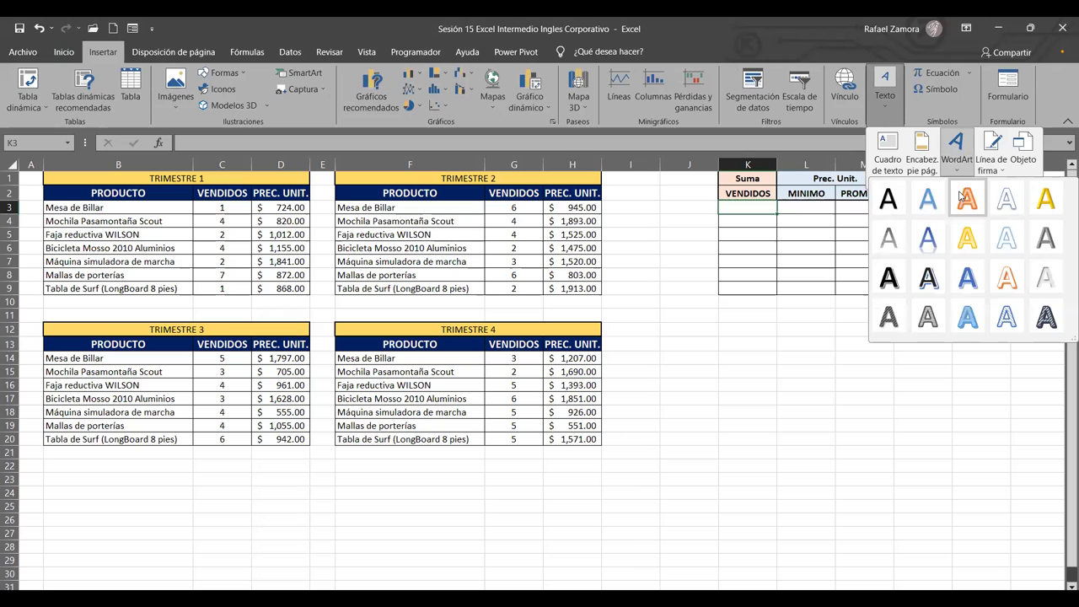
left_click(959, 194)
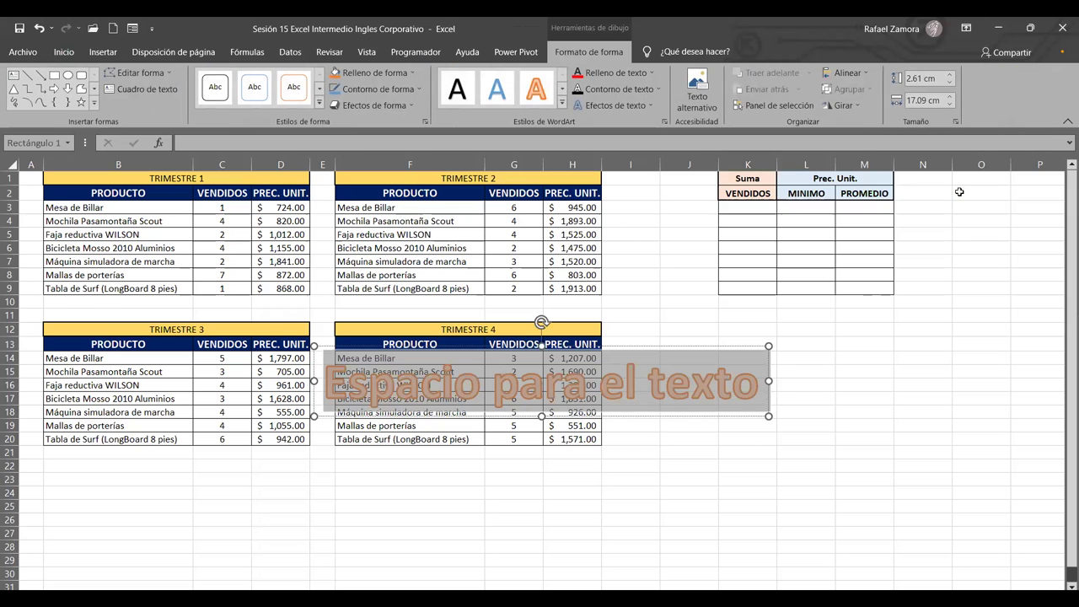
type("PRACT")
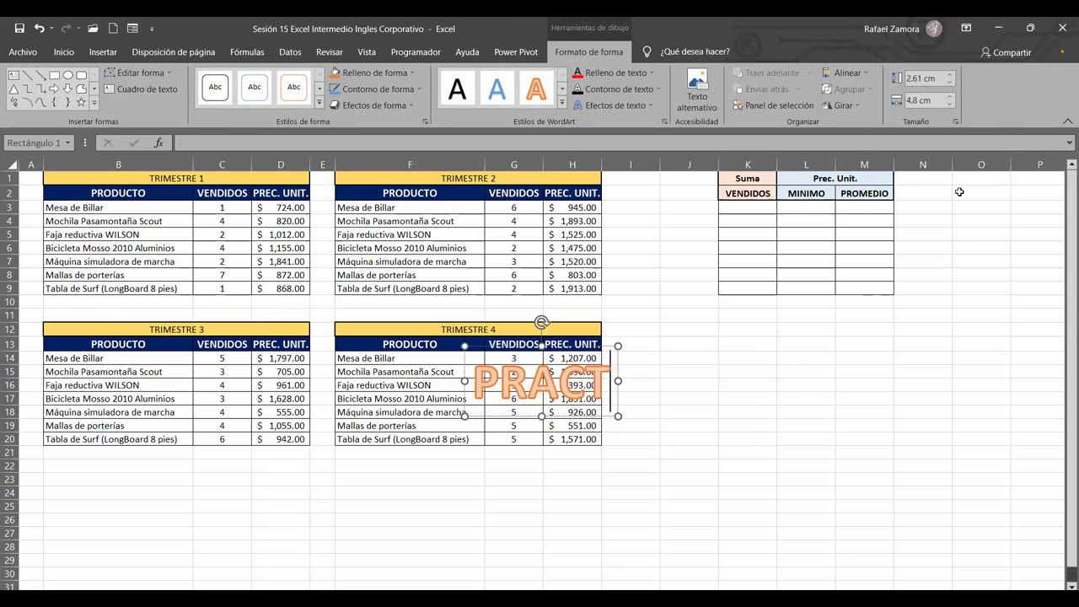
type("ICA")
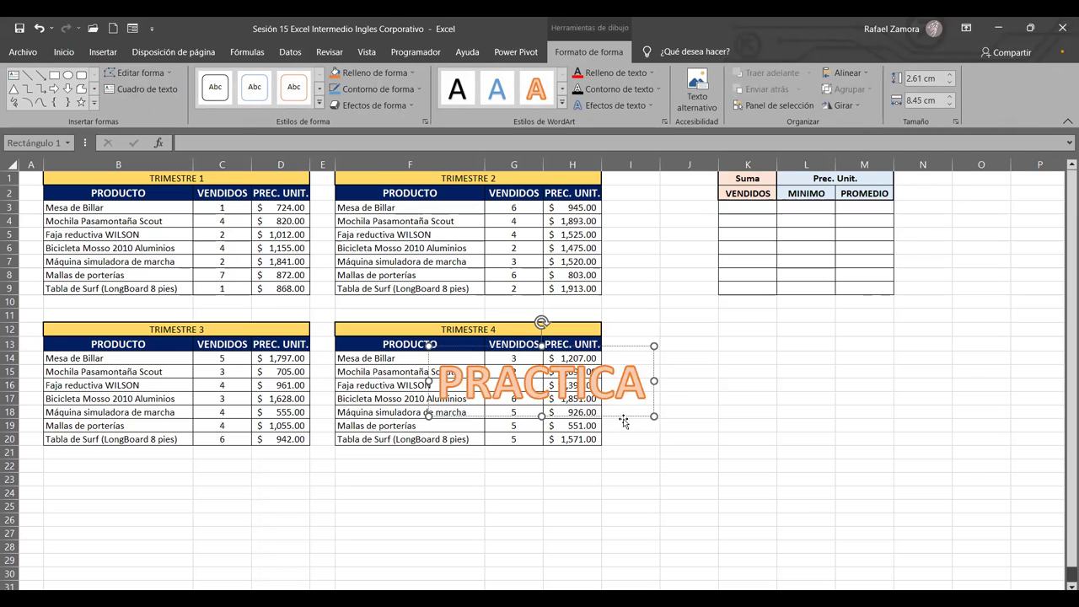
left_click_drag(637, 415, 841, 511)
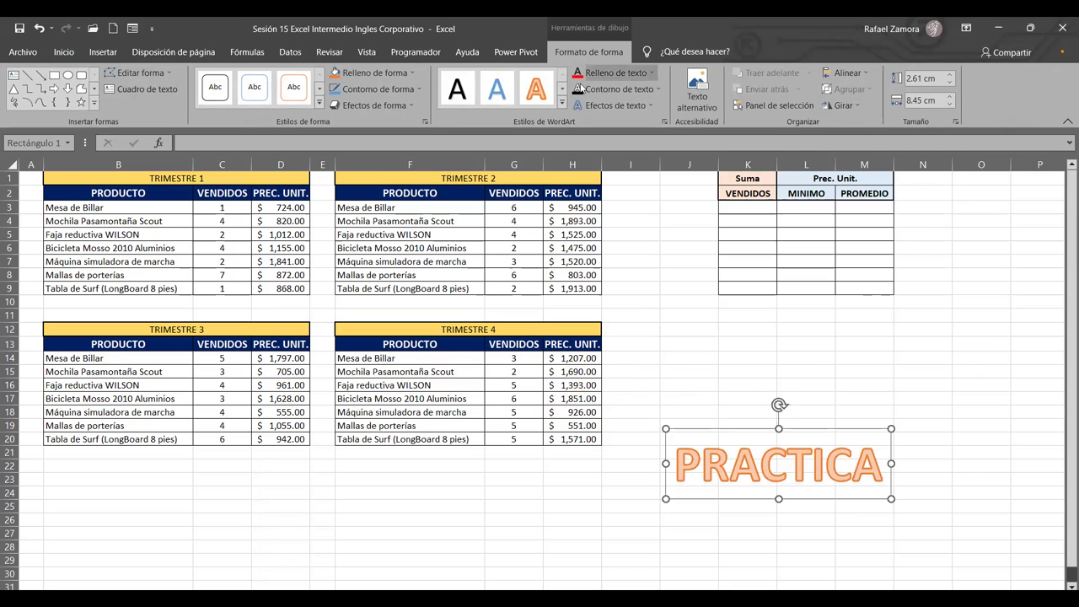
left_click(965, 440)
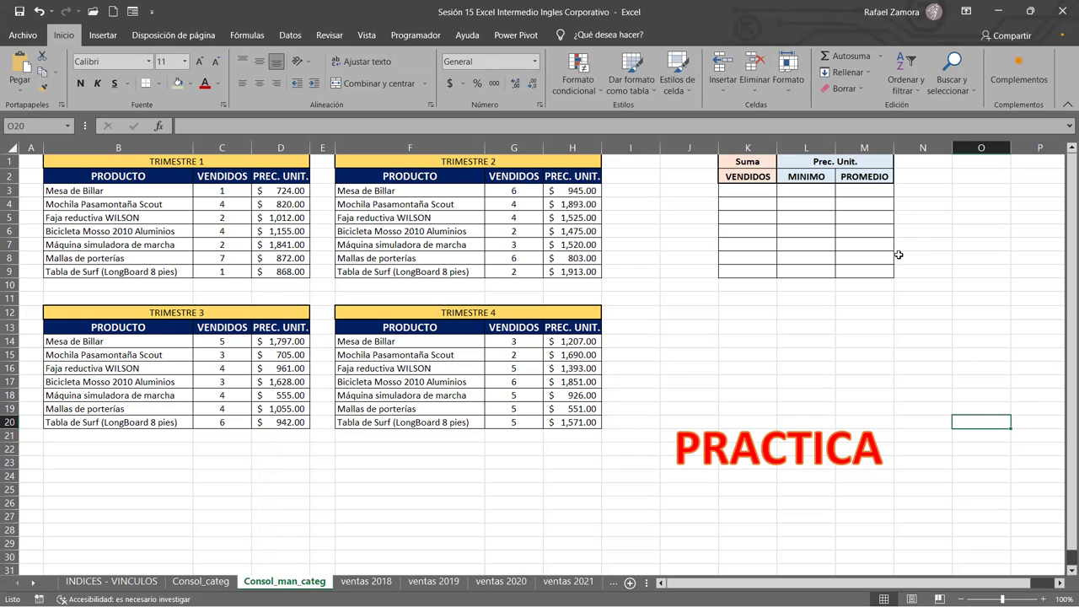
left_click(932, 314)
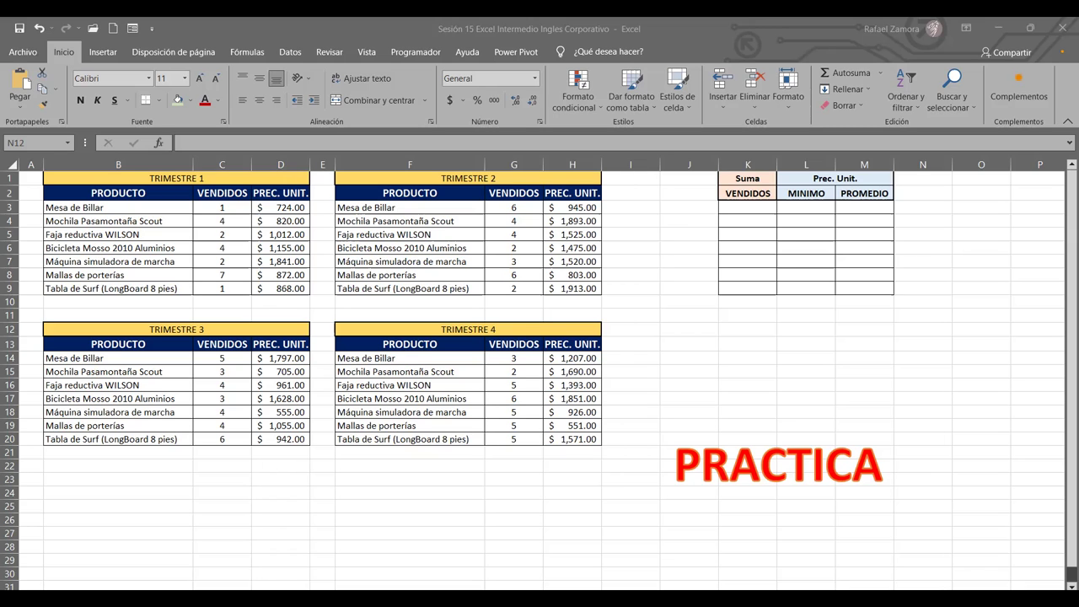
Step: Enter the check values 108, 5519 and 8549.5 in cells K11, L11 and M11
left_click(733, 312)
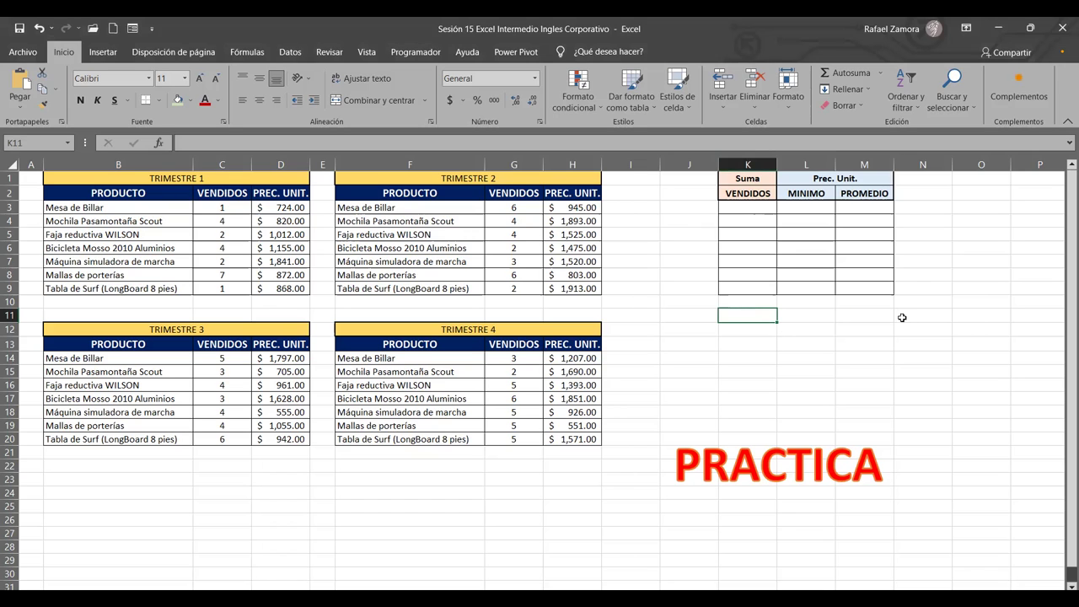
left_click_drag(756, 318, 846, 317)
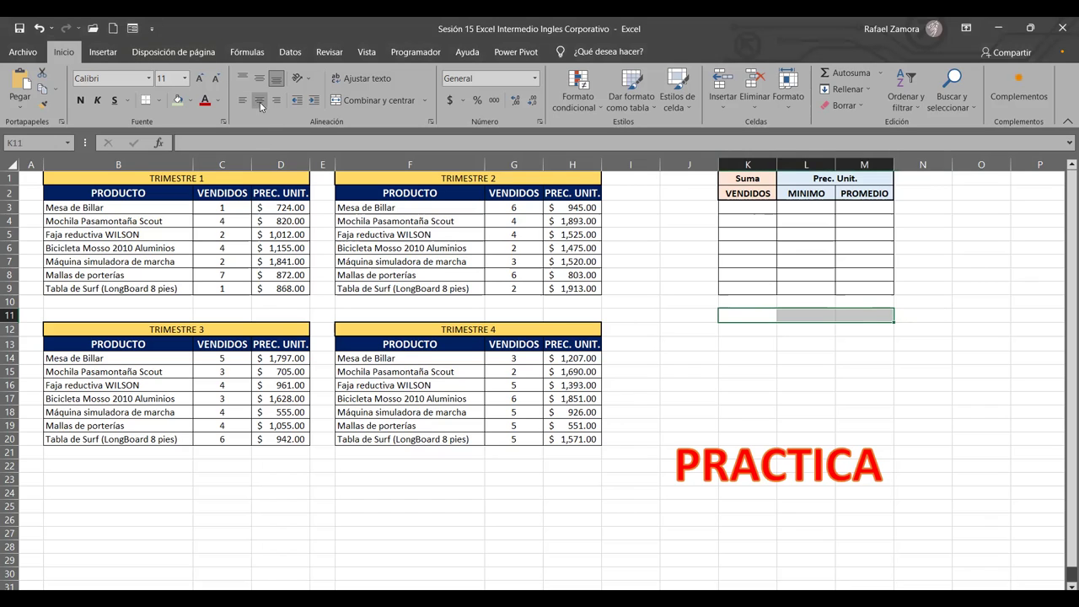
left_click(747, 317)
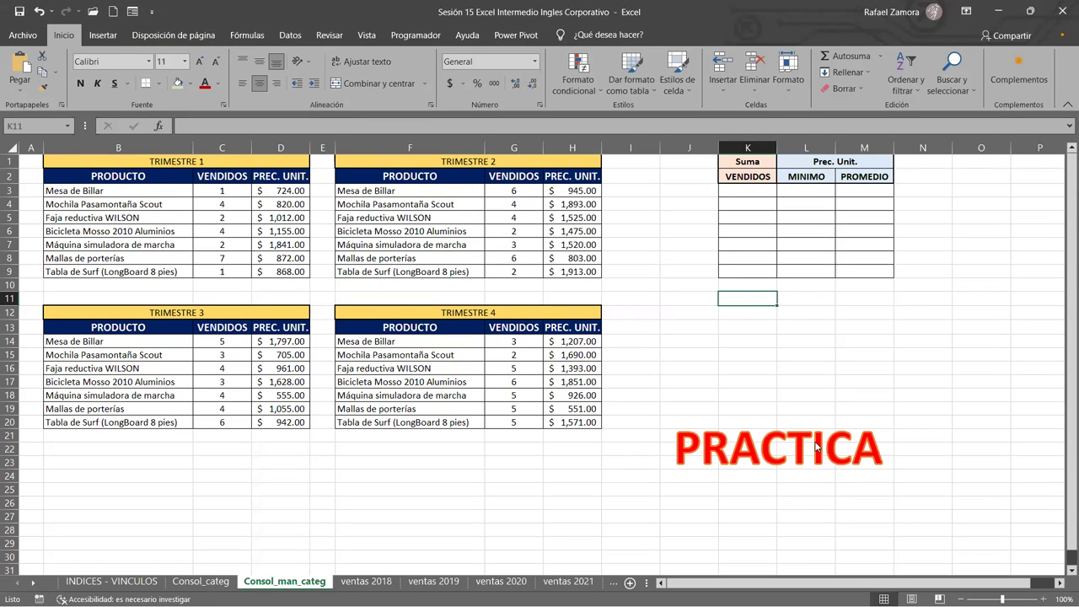
type("10")
key("BackSpace")
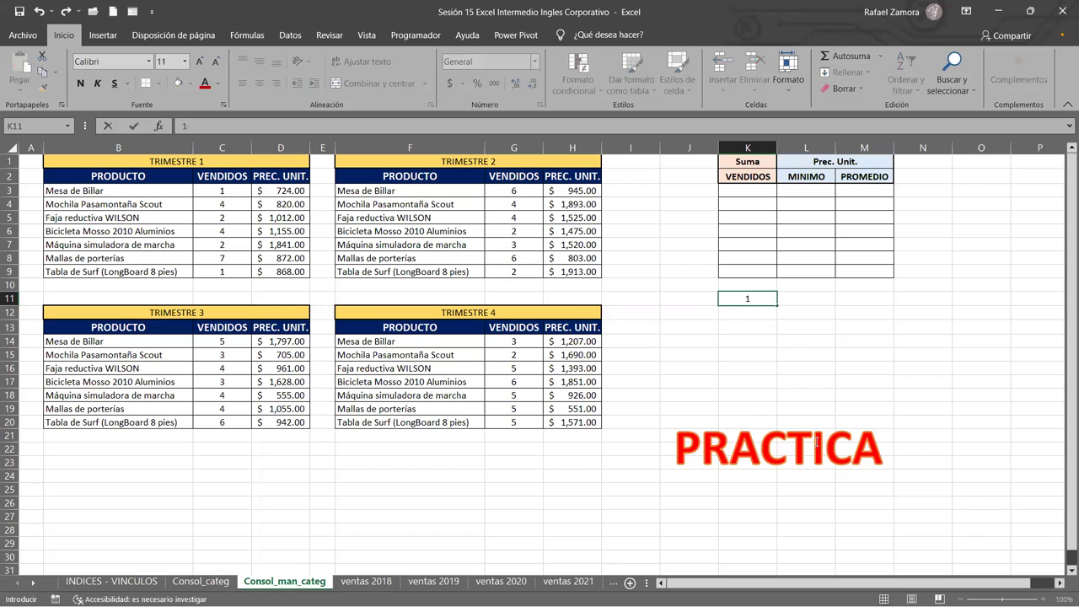
type("08")
key("Tab")
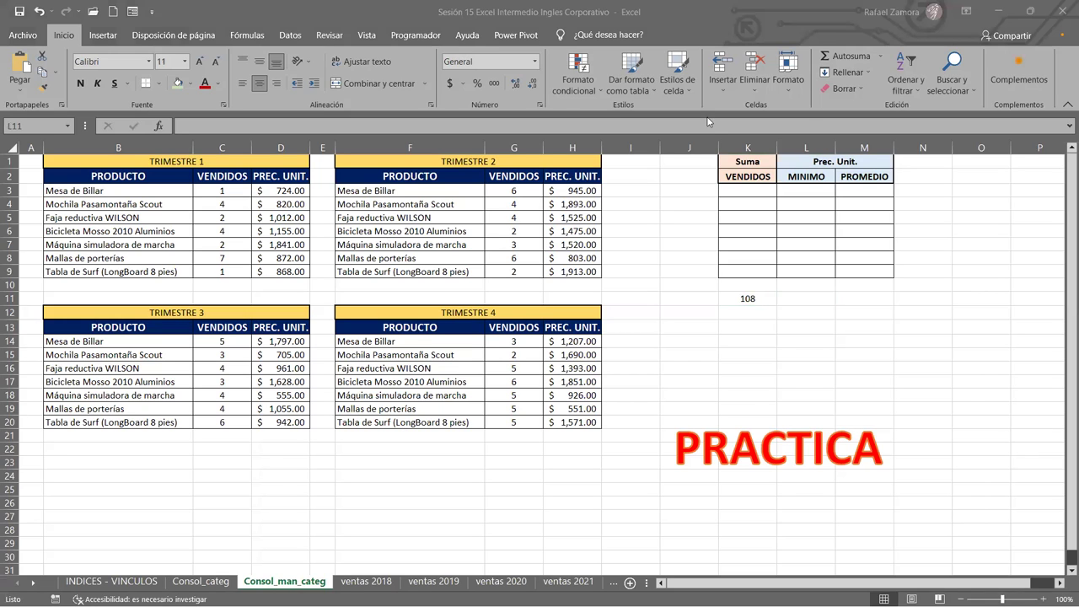
left_click(819, 301)
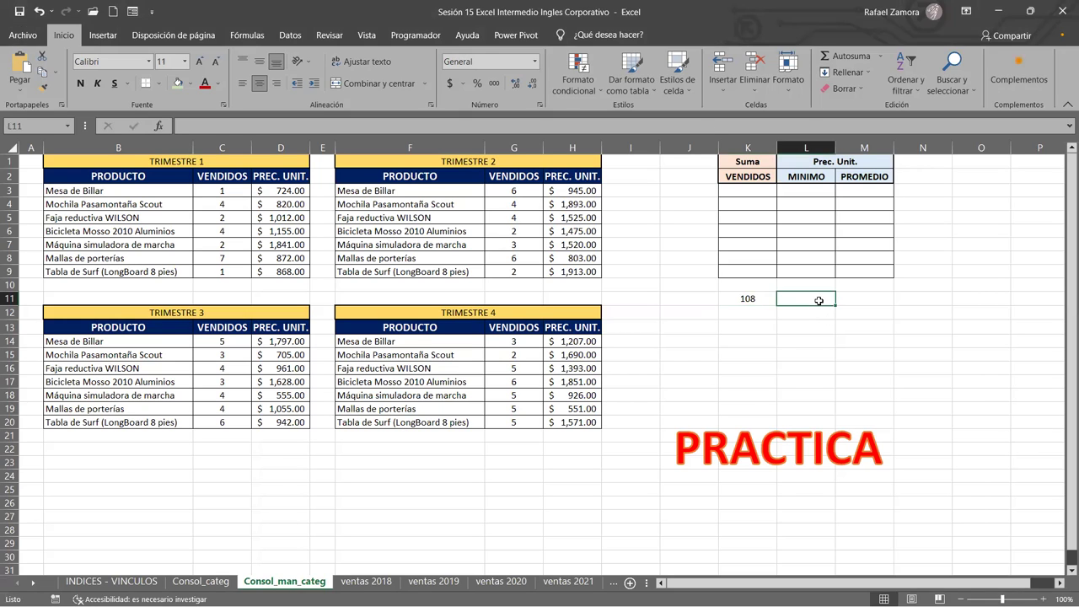
type("5519")
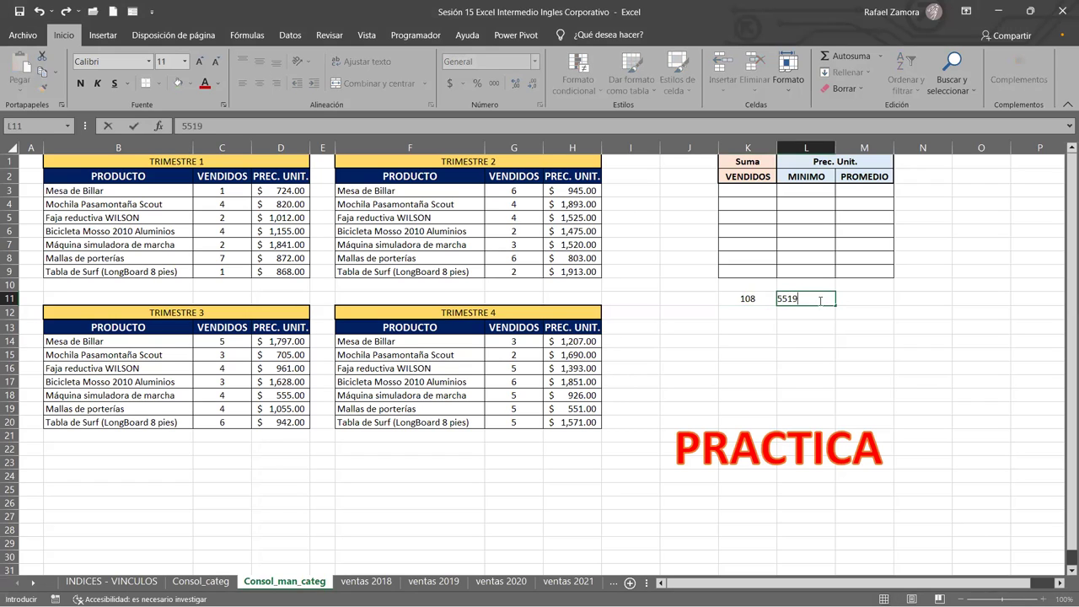
key("Tab")
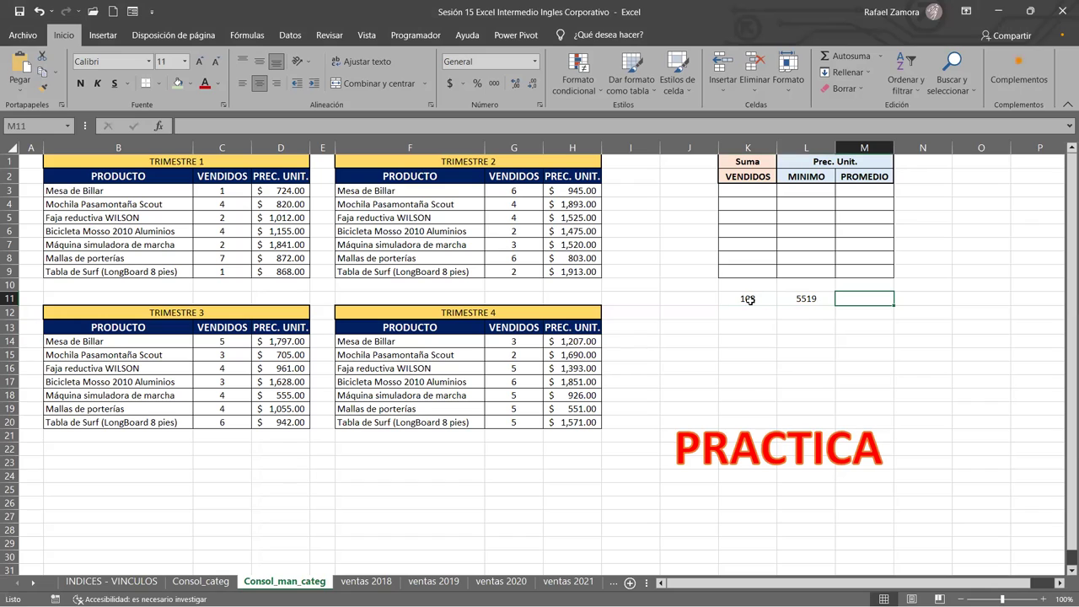
type("8549.5")
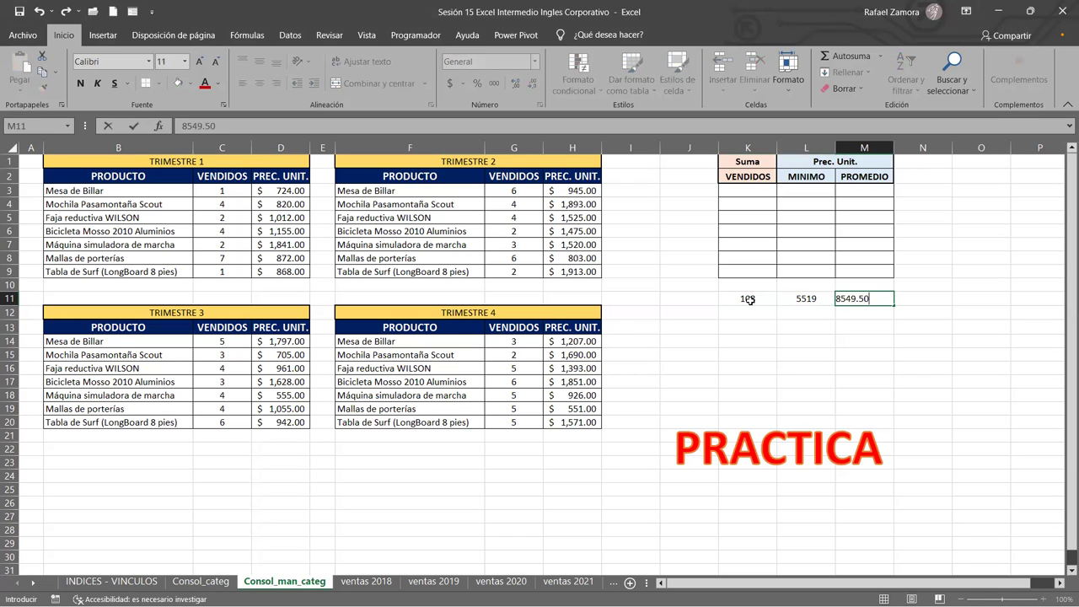
key("Return")
Step: Format the row 11 values K11:M11 as accounting currency
left_click_drag(758, 298, 864, 298)
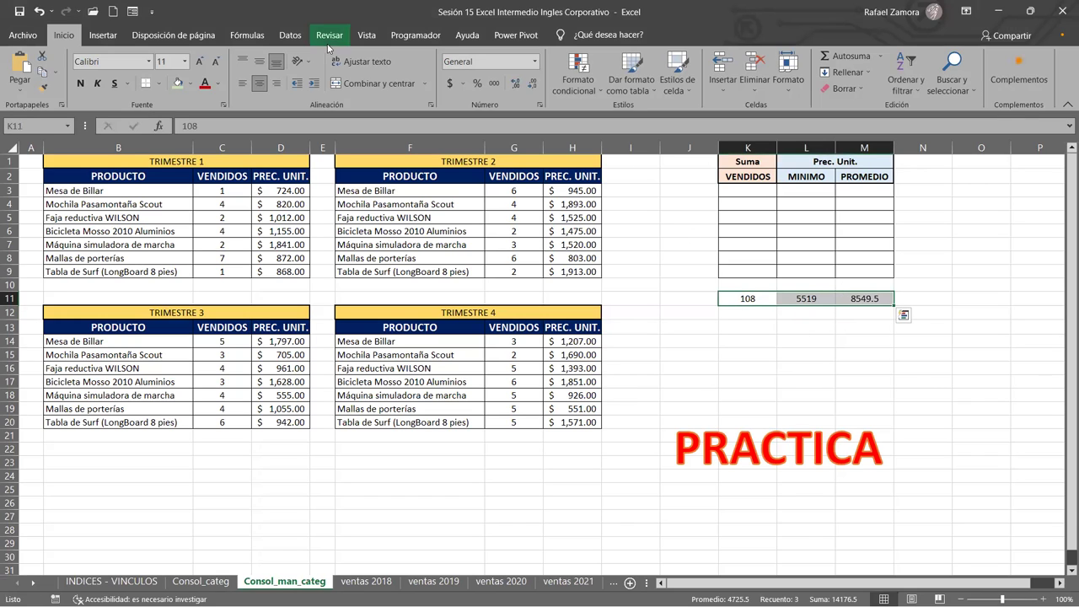
left_click(455, 84)
left_click(958, 388)
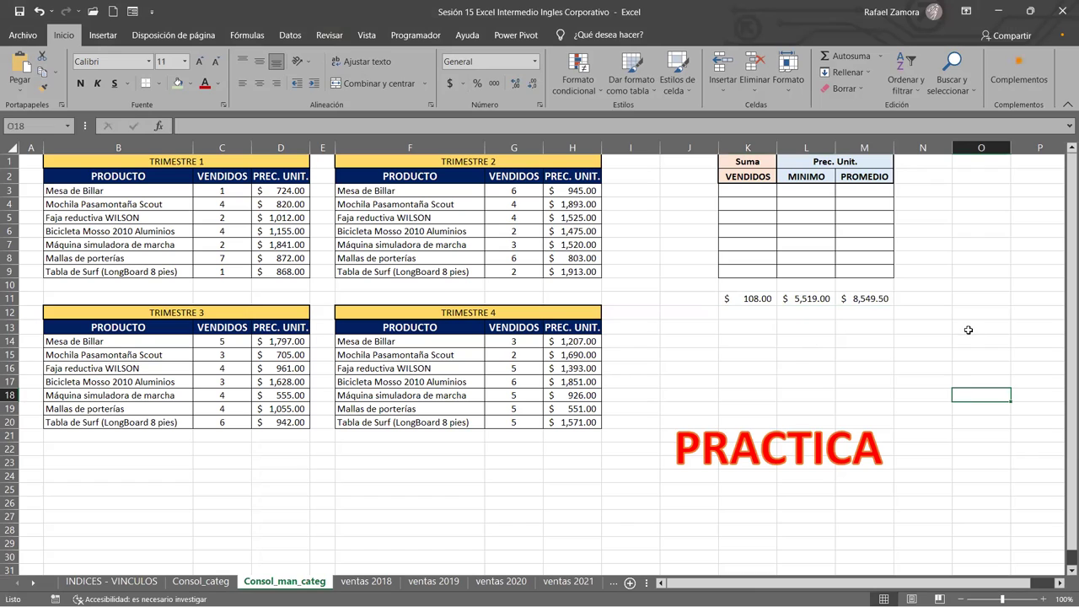
Step: Set K11 back to the General number format so 108 shows as a plain number
left_click(749, 303)
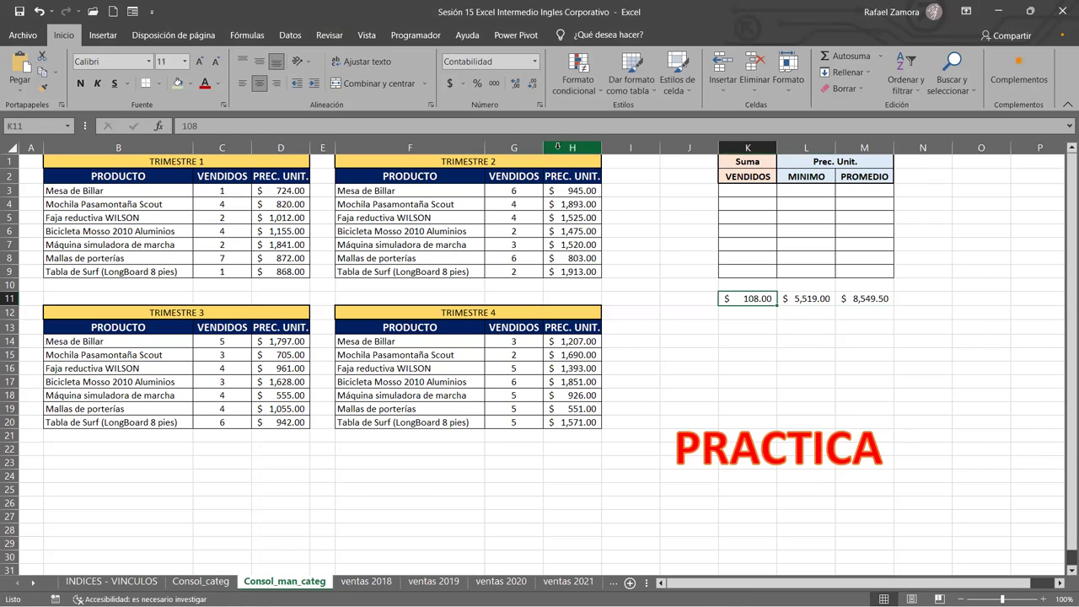
left_click(537, 68)
left_click(514, 77)
left_click(766, 325)
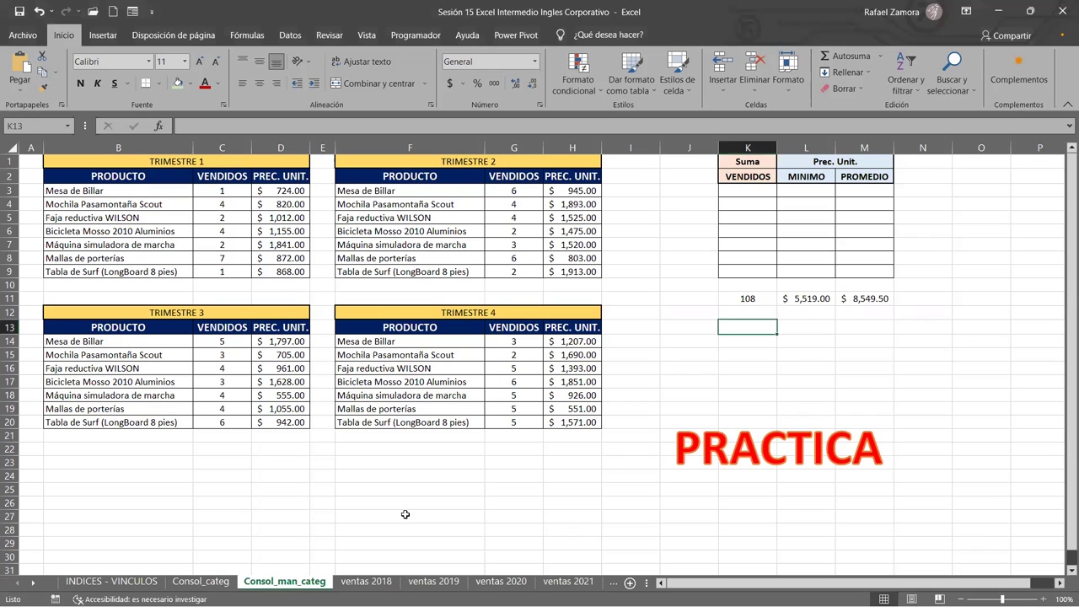
Step: Browse the ventas 2018, Consol_man_categ, ventas 2019 and ventas 2020 sheets
left_click(381, 584)
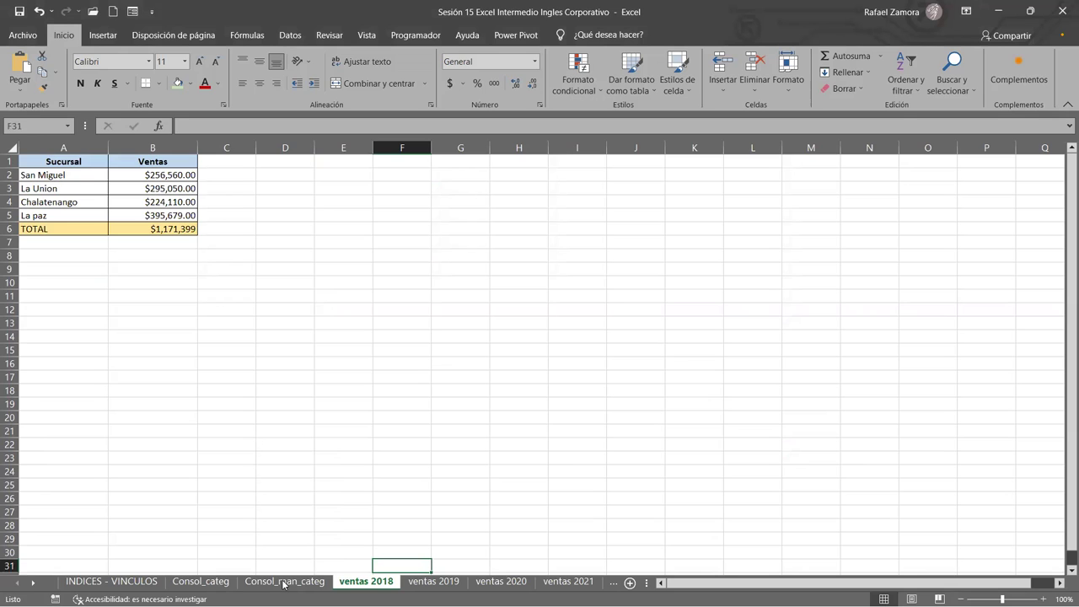
key("ctrl+Page_Up")
key("ctrl+Page_Up")
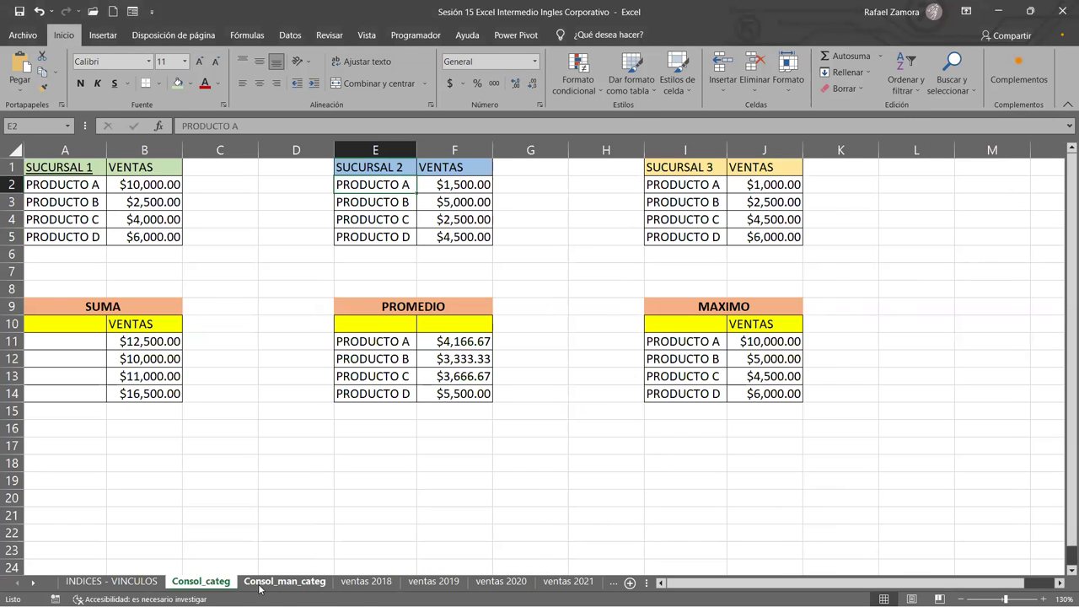
key("ctrl+Page_Down")
key("ctrl+Page_Down")
key("ctrl+Page_Up")
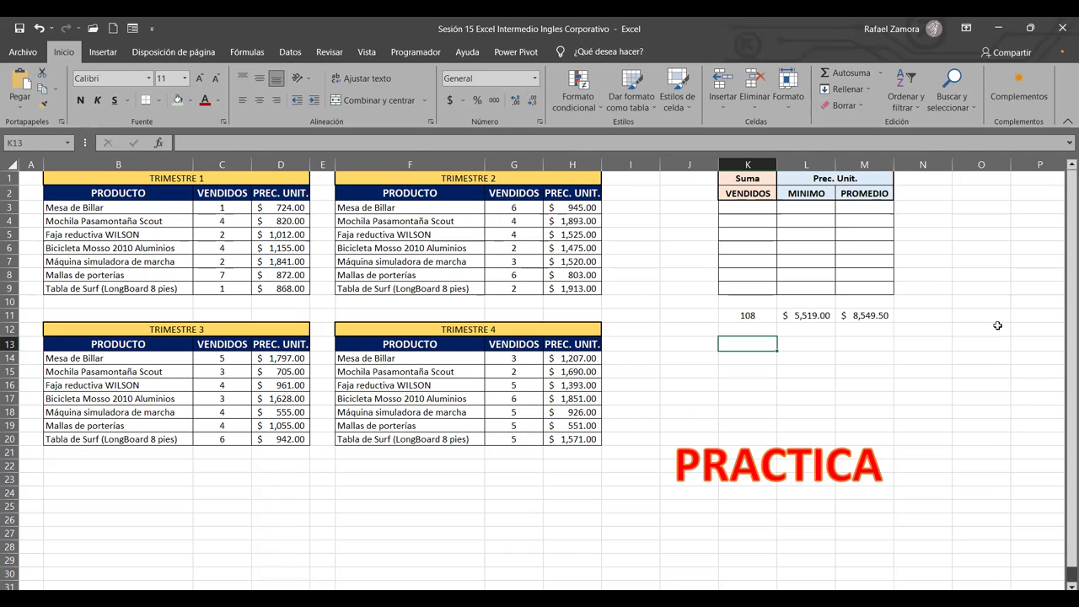
left_click(960, 327)
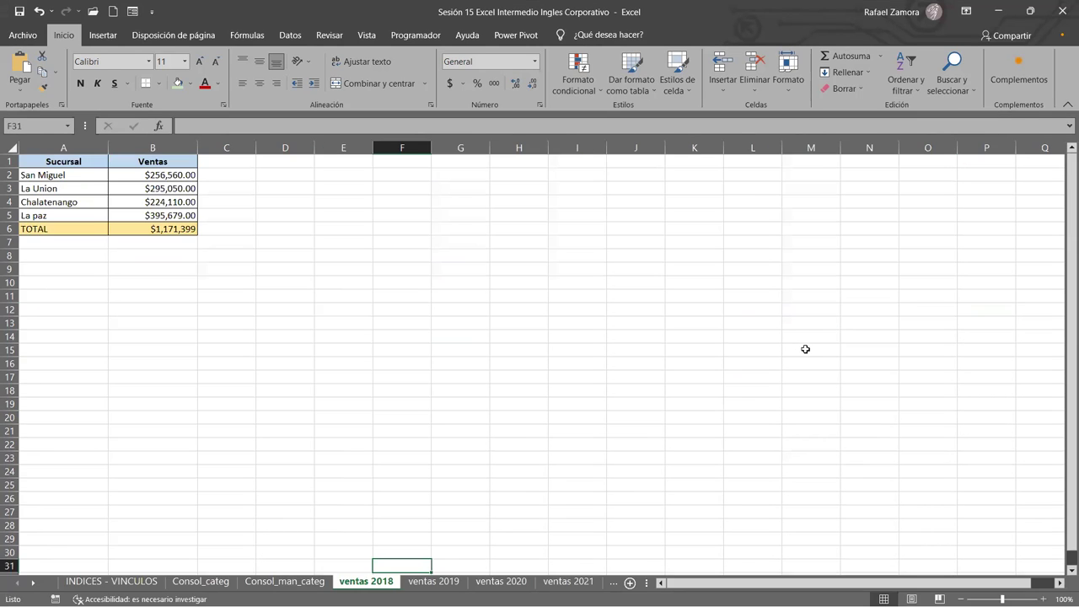
scroll(714, 344, "up", 2)
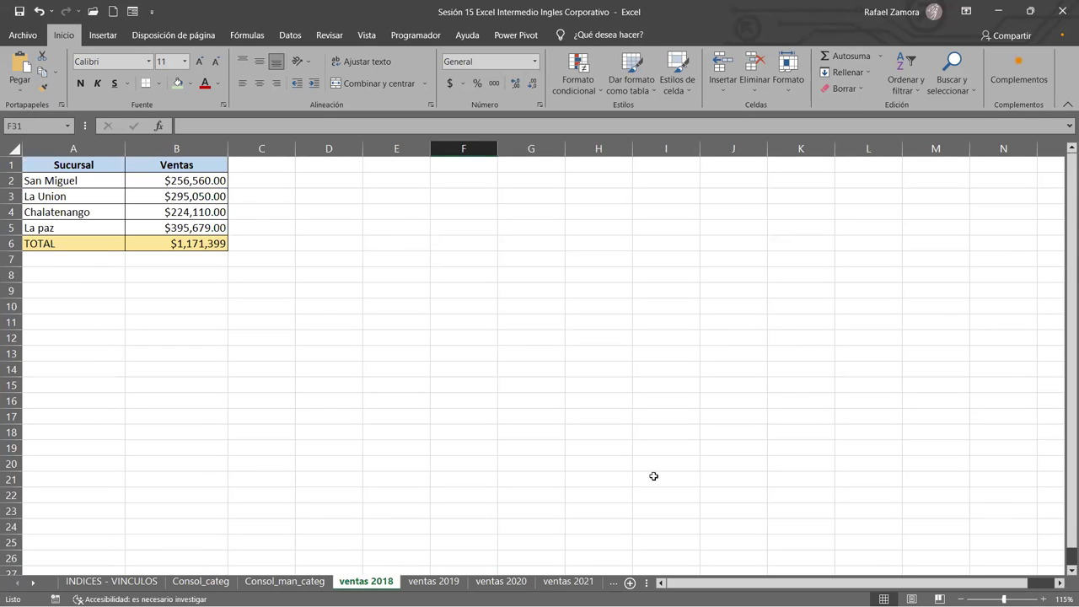
left_click(447, 587)
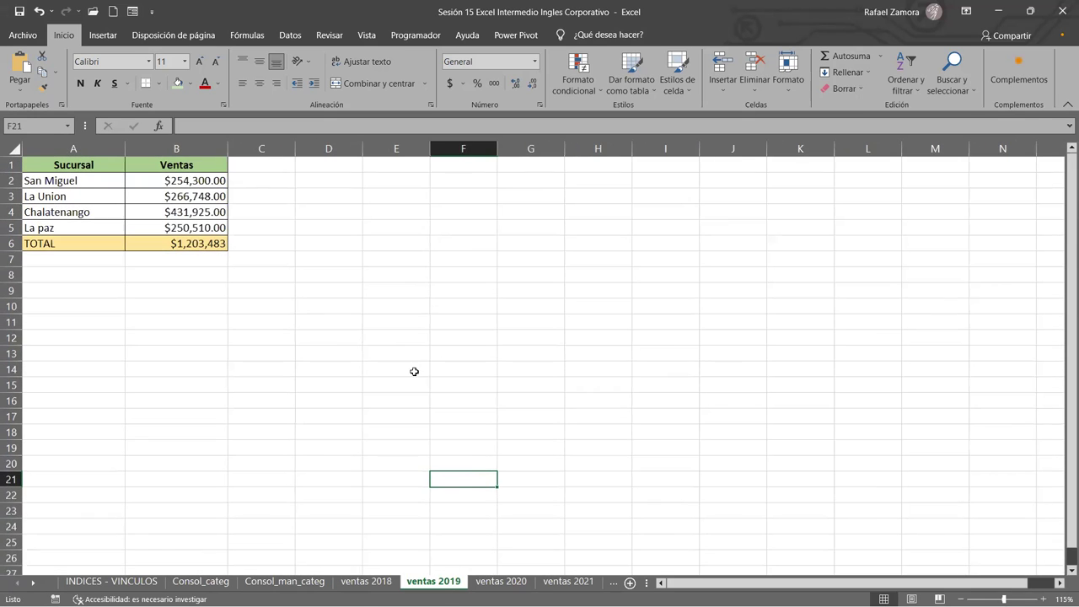
key("ctrl+Page_Down")
scroll(501, 364, "up", 1)
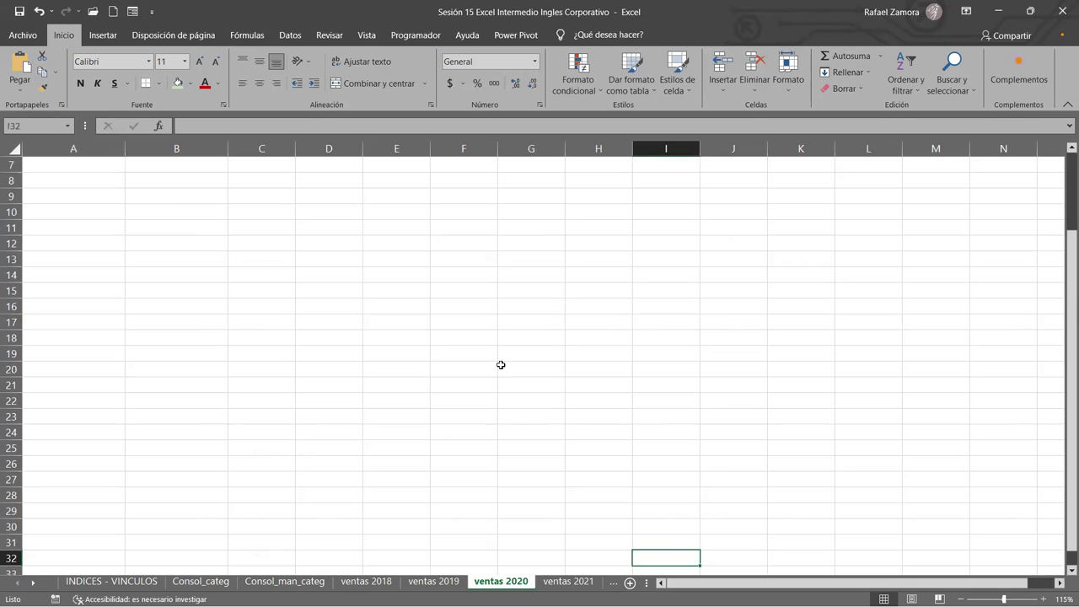
scroll(500, 364, "up", 5)
Step: Flip back and forth through the ventas 2018–2021 sheets, heading toward TOTAL VENTAS
key("ctrl+Page_Down")
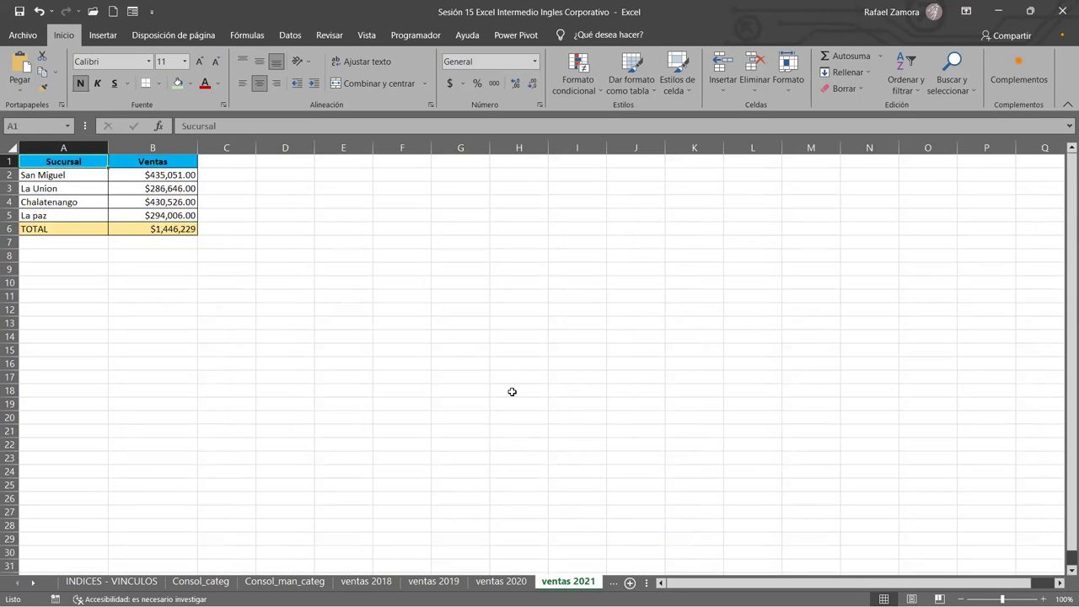
left_click(501, 581)
left_click(428, 583)
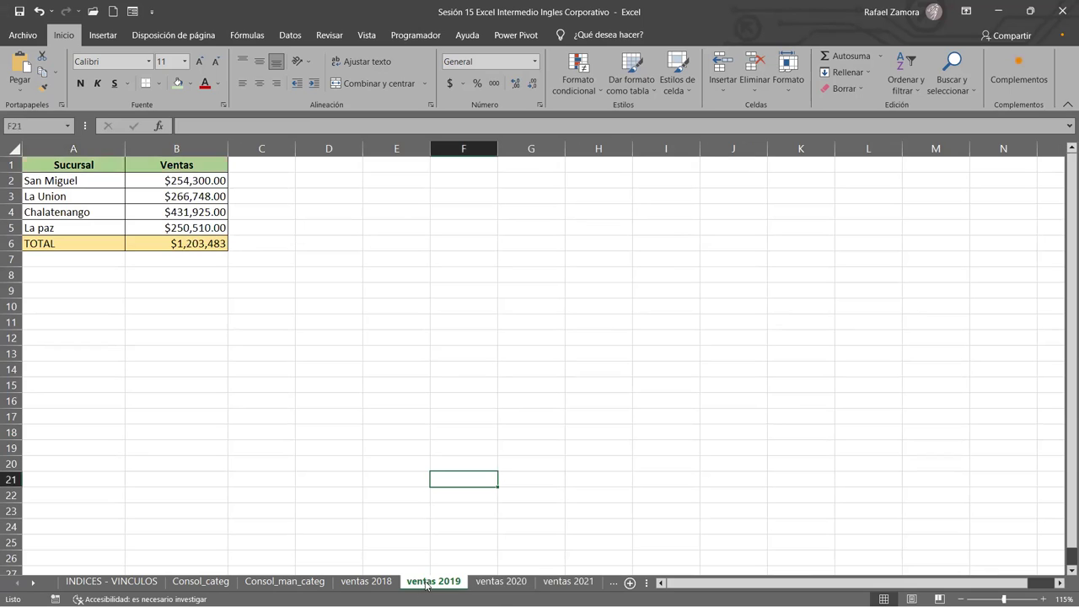
left_click(371, 584)
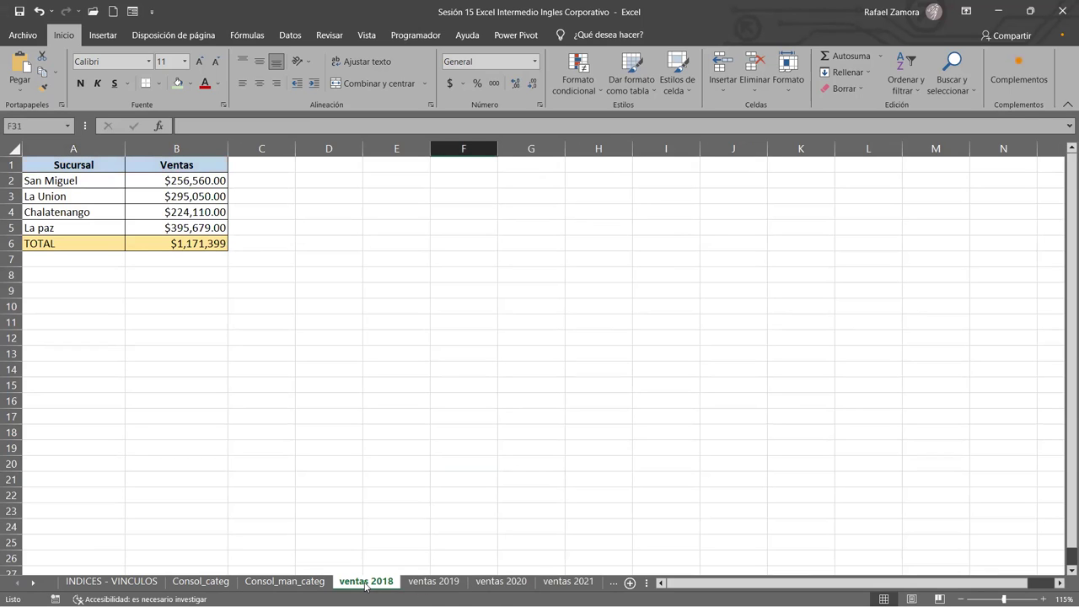
left_click(439, 582)
left_click(501, 581)
left_click(581, 587)
left_click(495, 587)
left_click(455, 582)
left_click(383, 585)
key("ctrl+Page_Down")
key("ctrl+Page_Down")
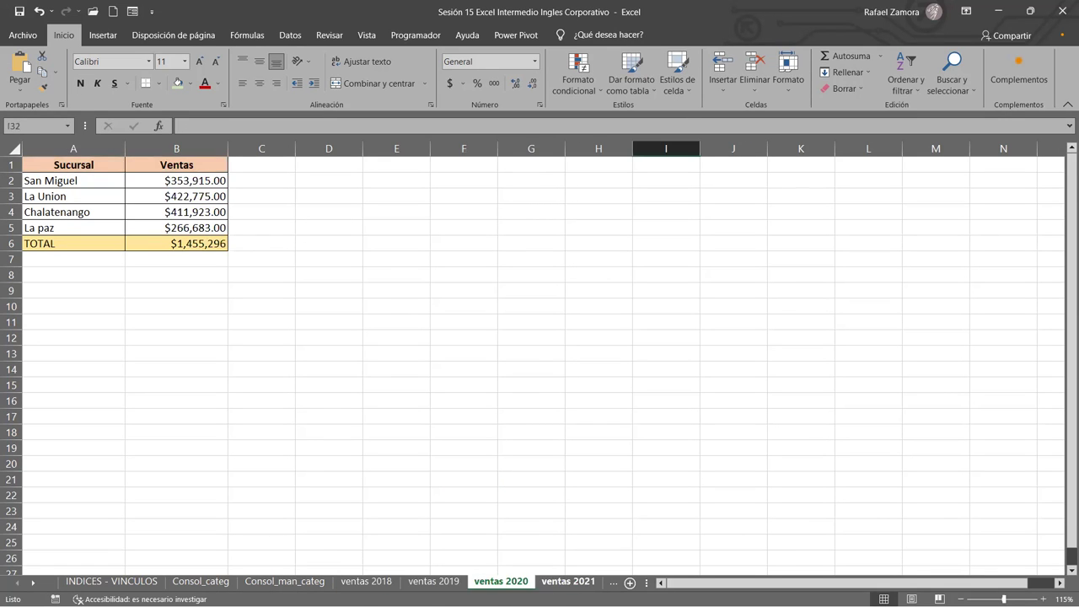
key("ctrl+Page_Down")
key("ctrl+Page_Down")
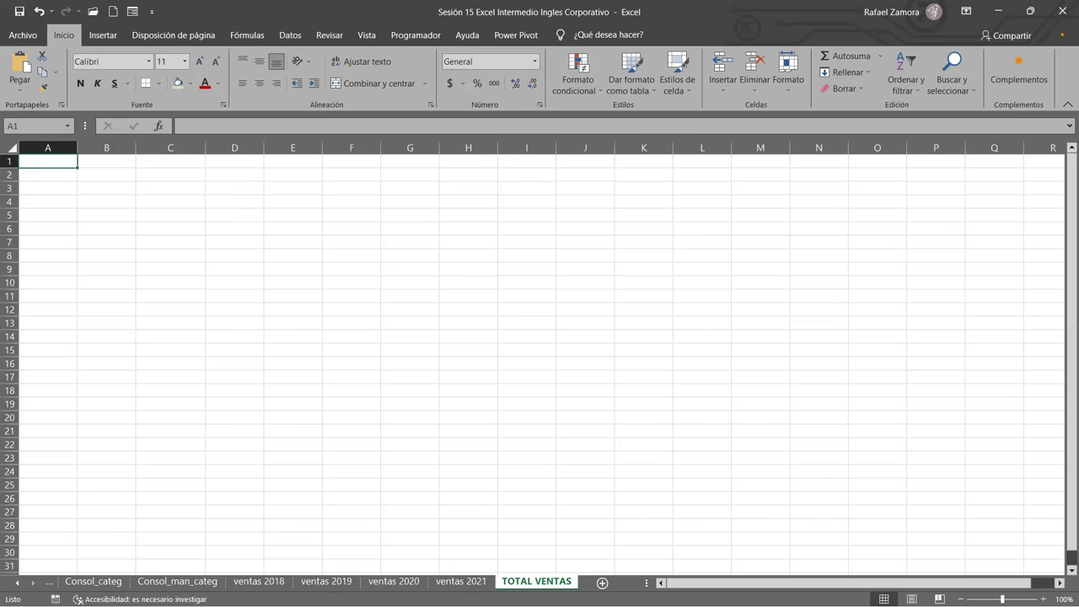
left_click(264, 583)
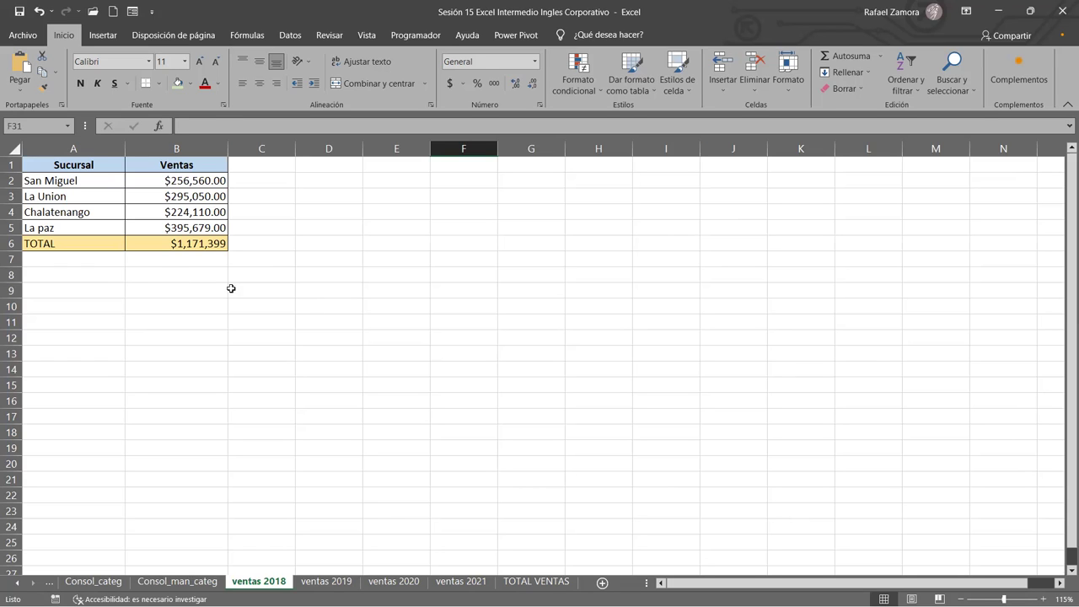
left_click(547, 581)
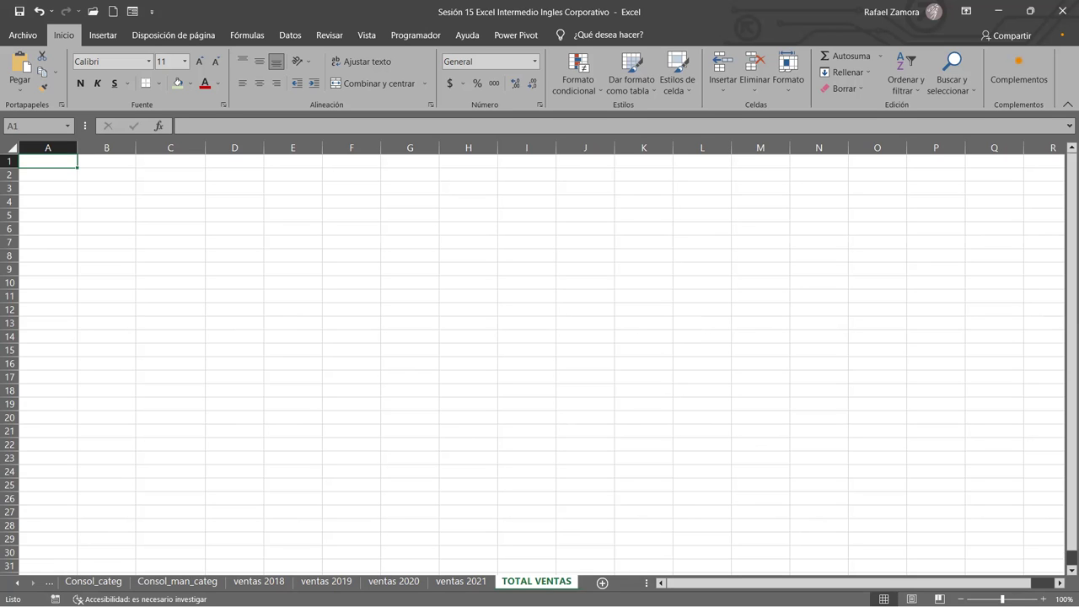
scroll(491, 373, "up", 2)
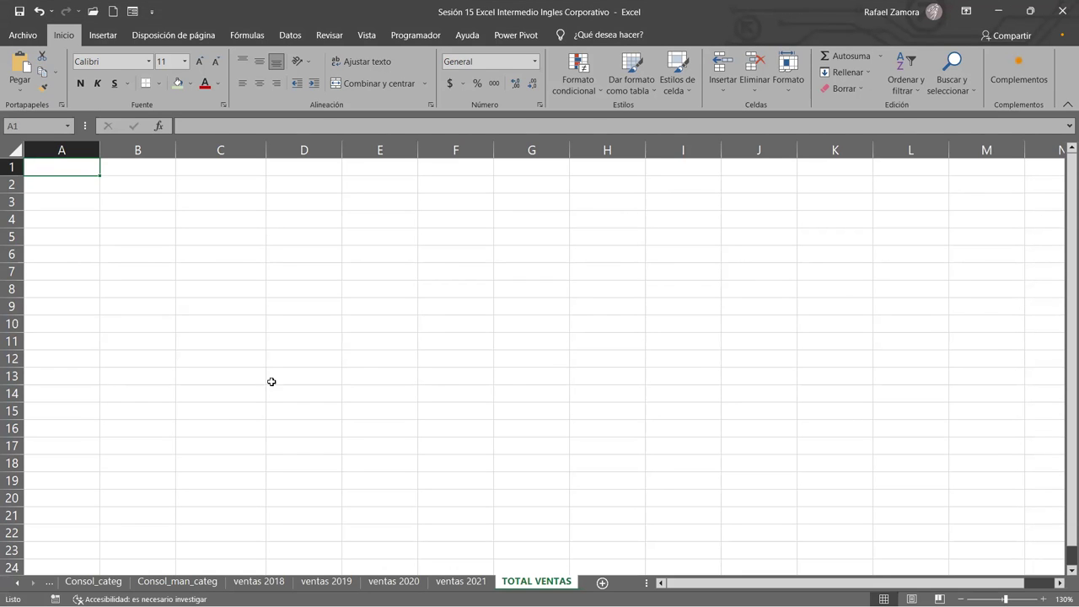
Step: Check the ventas 2021 sheet, then return to the blank TOTAL VENTAS sheet with the Datos ribbon showing
left_click(460, 582)
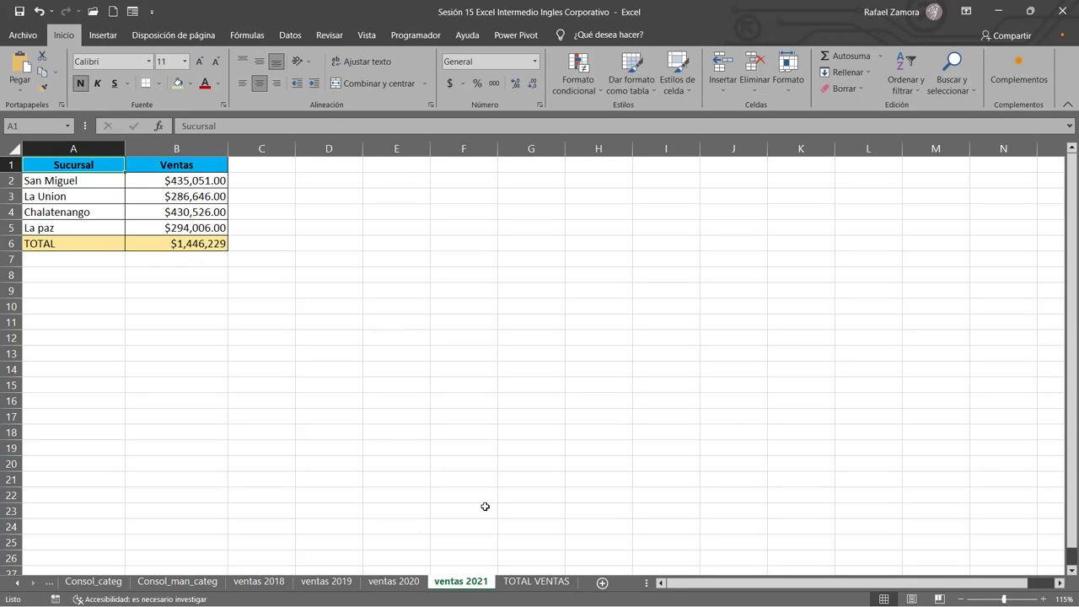
left_click(539, 583)
left_click(551, 583)
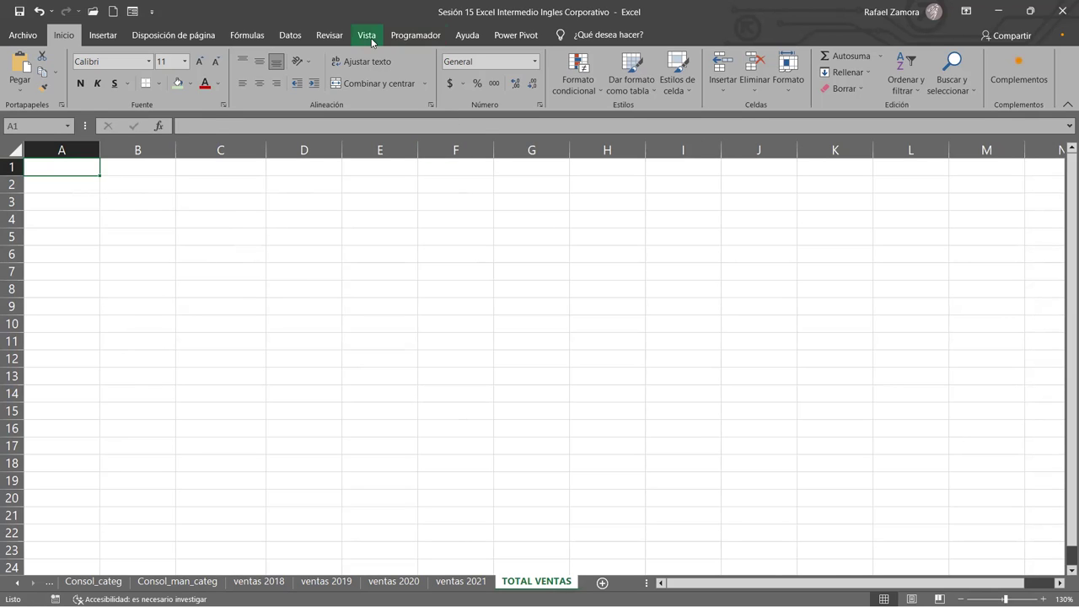
left_click(290, 37)
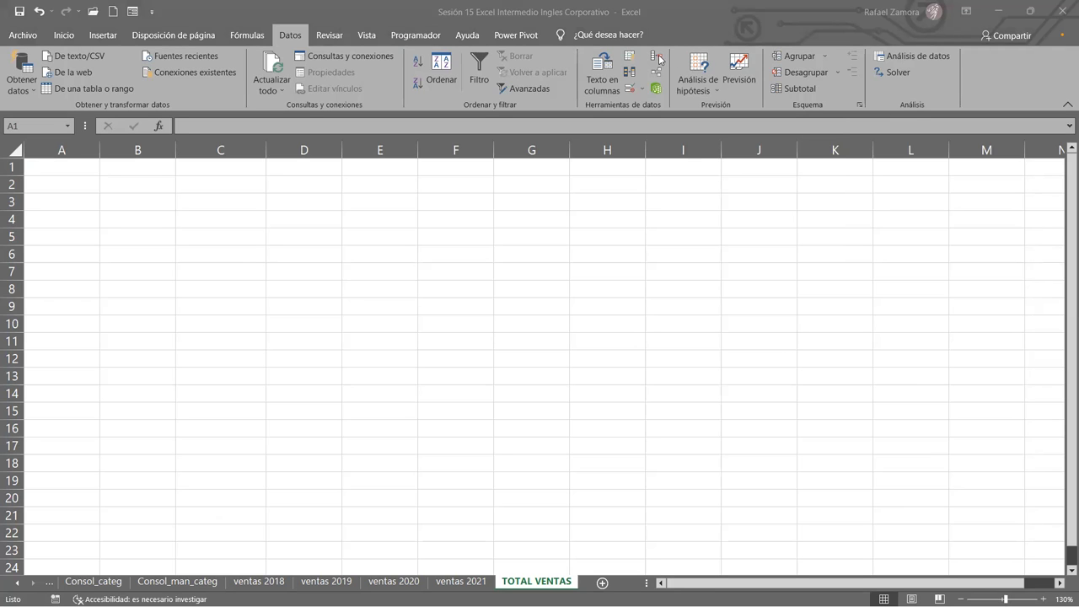
Step: Start a Suma consolidation using the ventas 2018 range A1:B6 as the reference
left_click(658, 59)
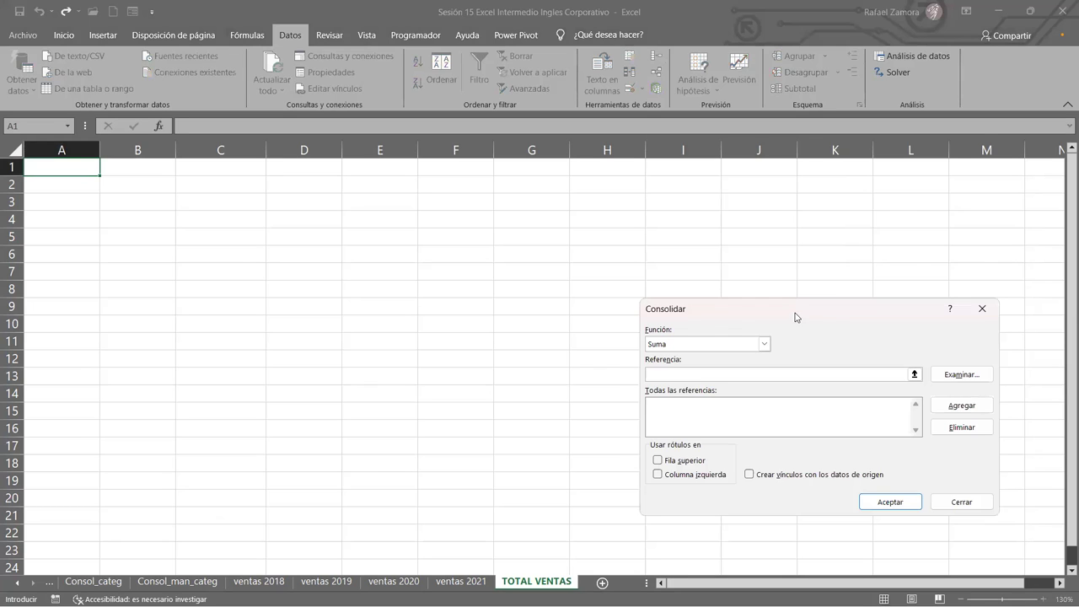
left_click_drag(795, 317, 783, 154)
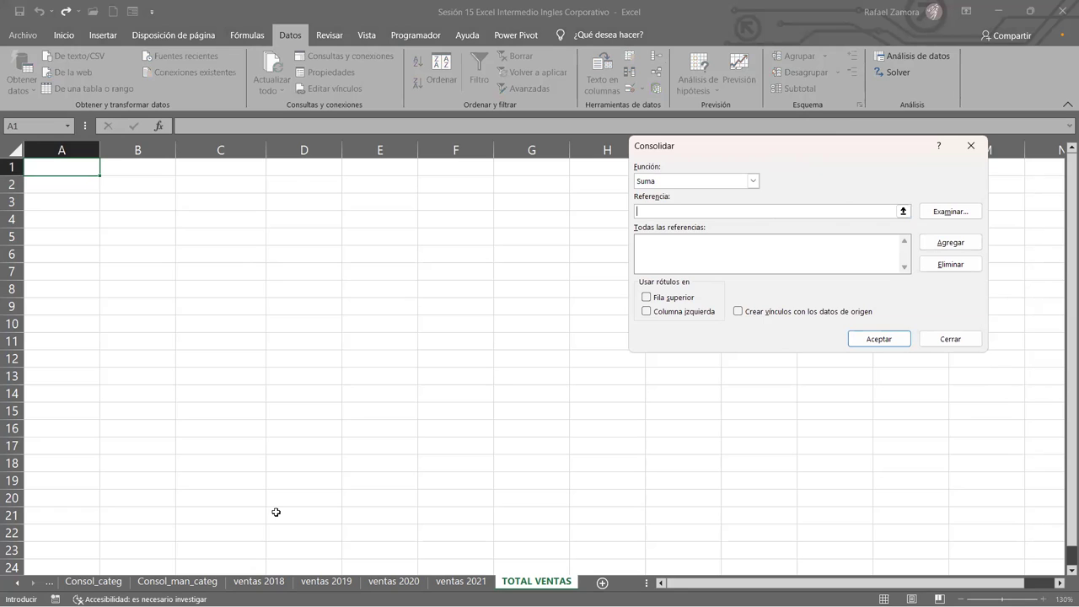
left_click(262, 583)
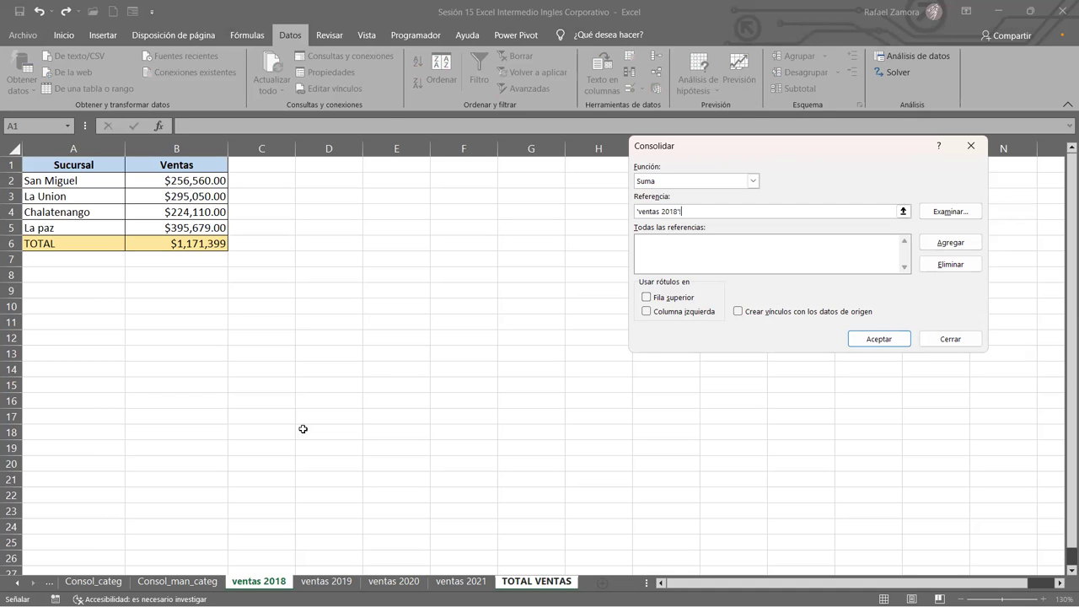
left_click(53, 162)
left_click_drag(168, 243, 84, 167)
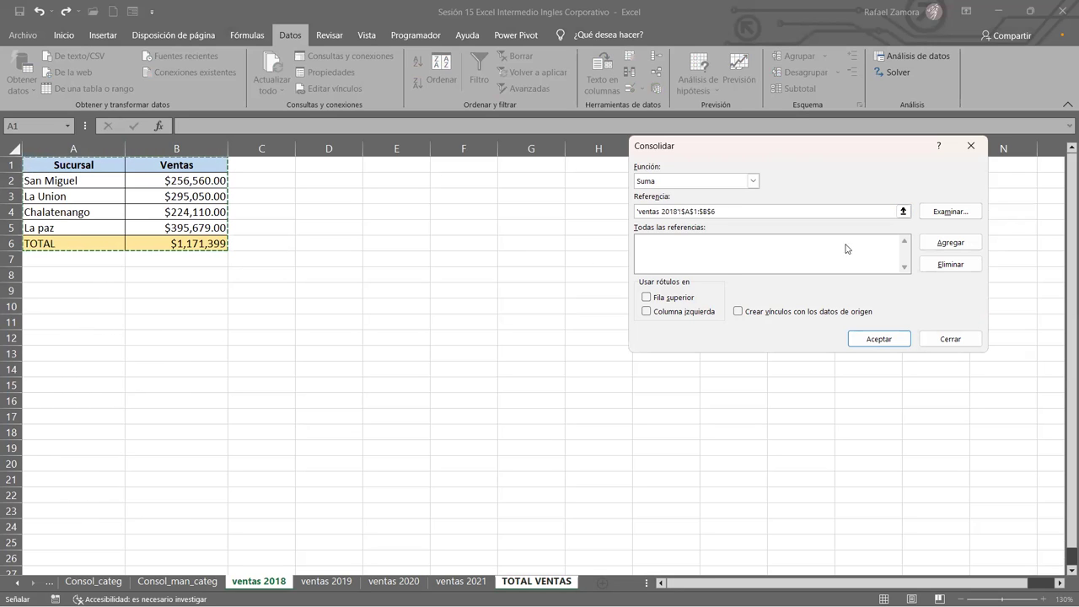
Step: Add the ventas 2018, 2019, 2020 and 2021 ranges to the consolidation references
left_click(955, 247)
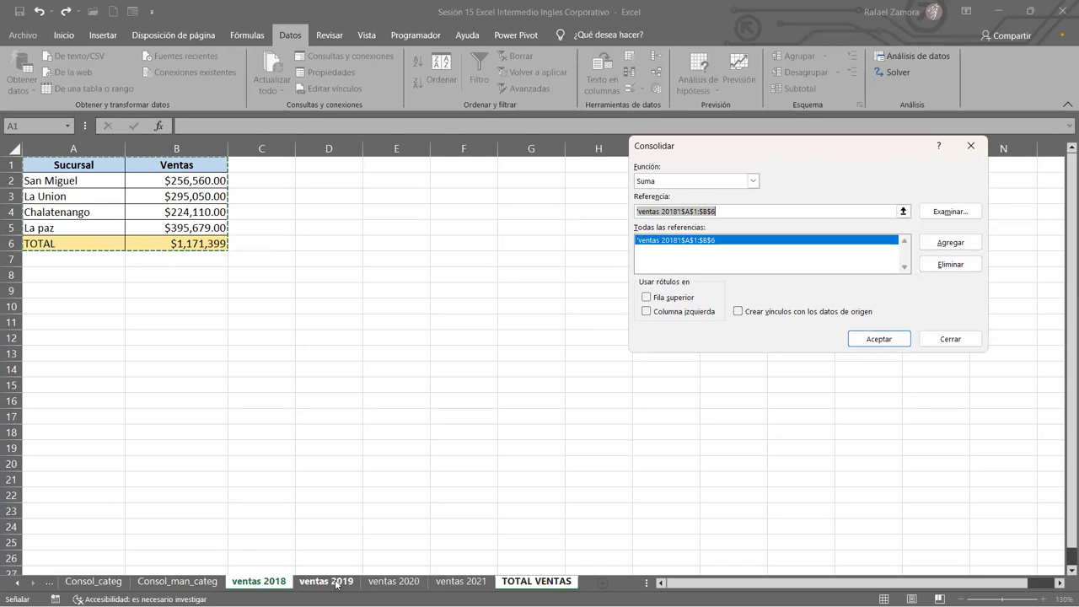
left_click(329, 582)
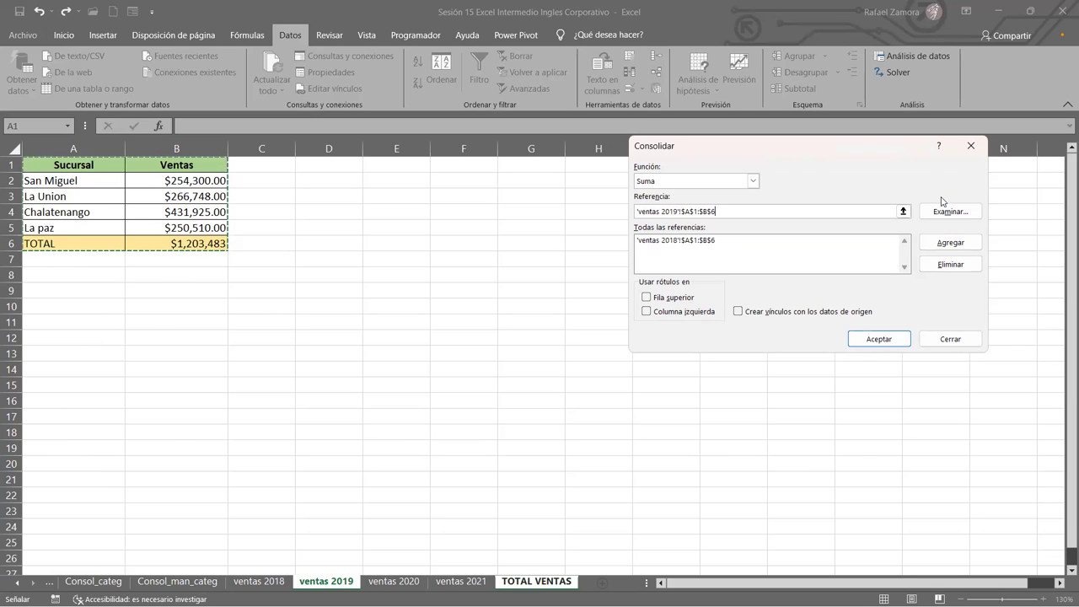
left_click(965, 244)
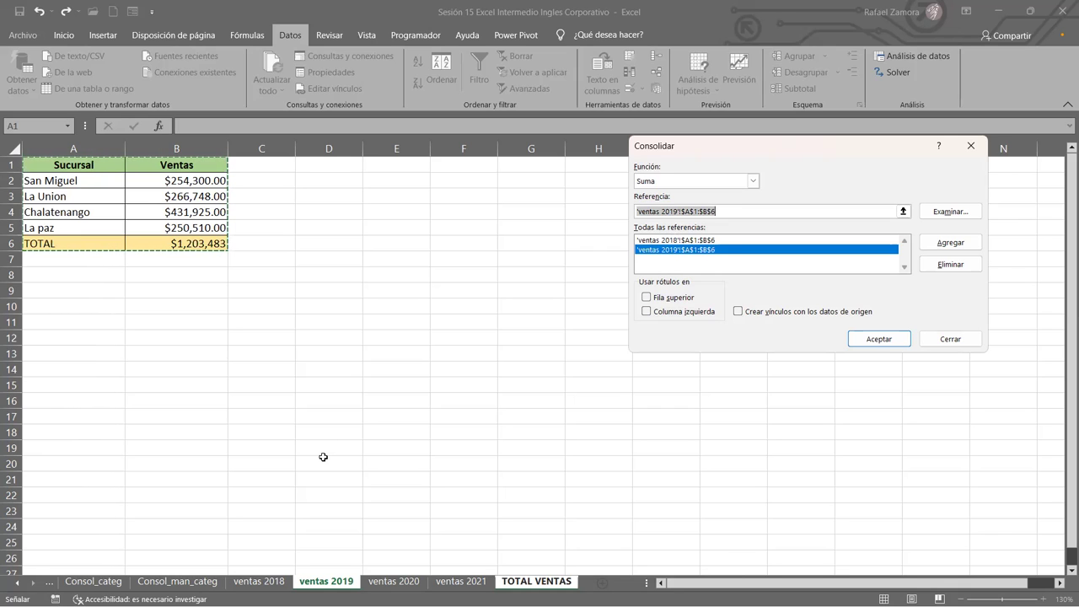
left_click(406, 583)
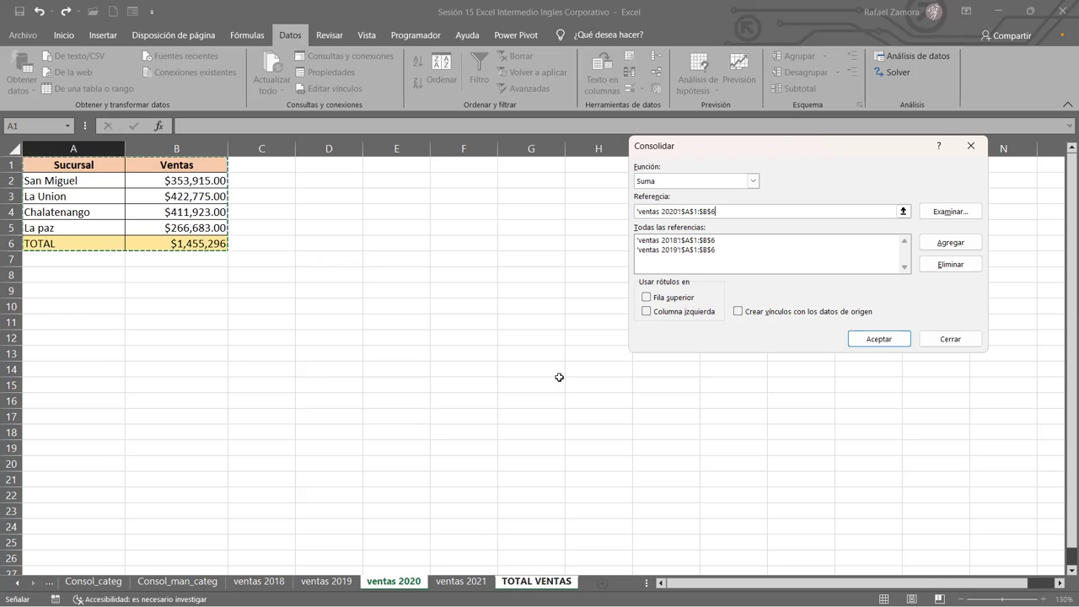
left_click(968, 243)
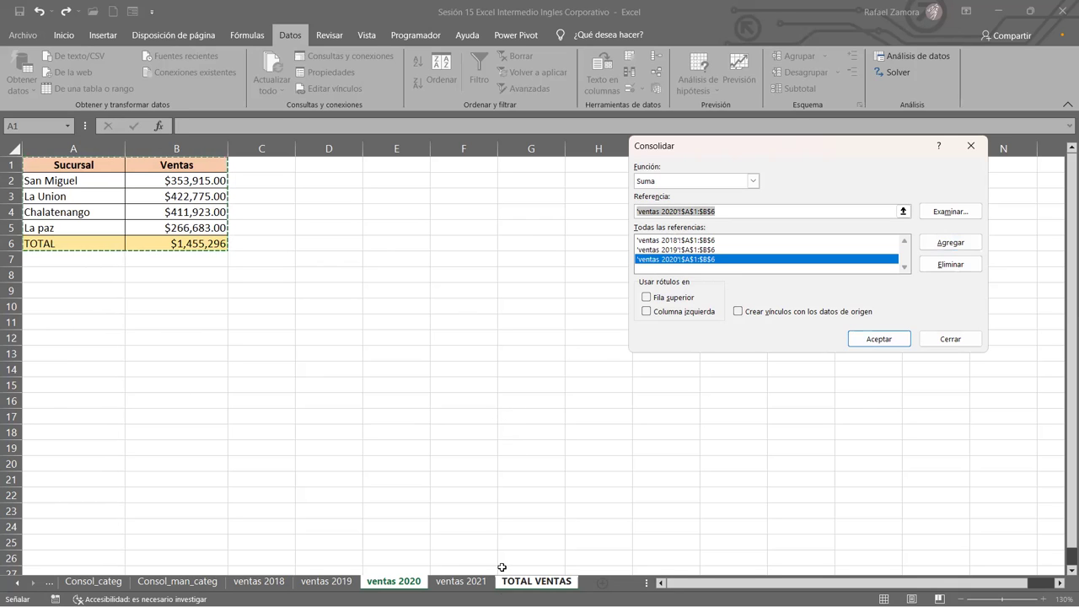
left_click(462, 582)
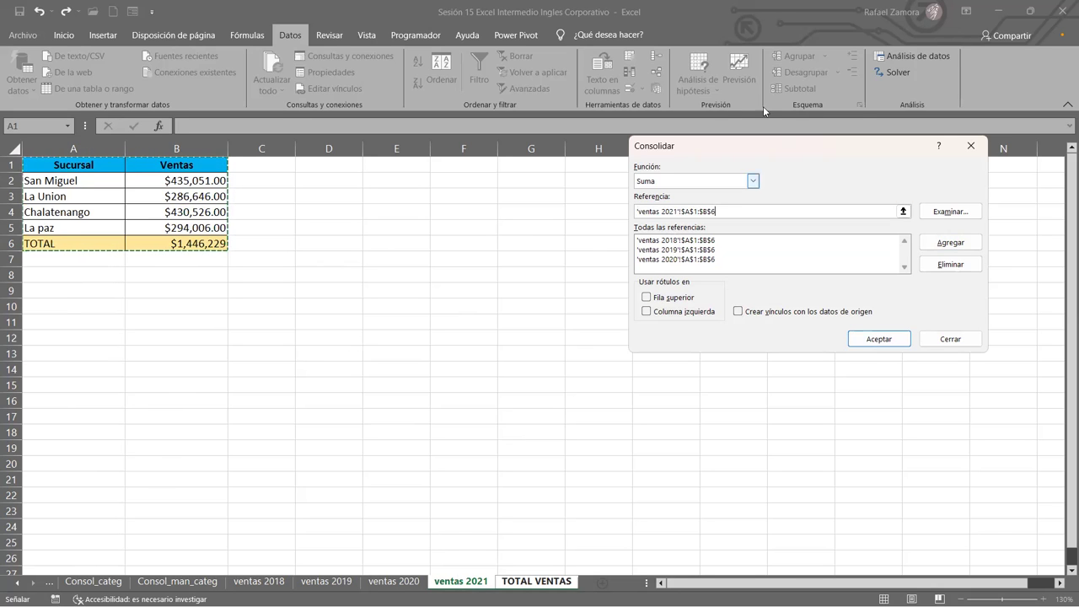
left_click(951, 246)
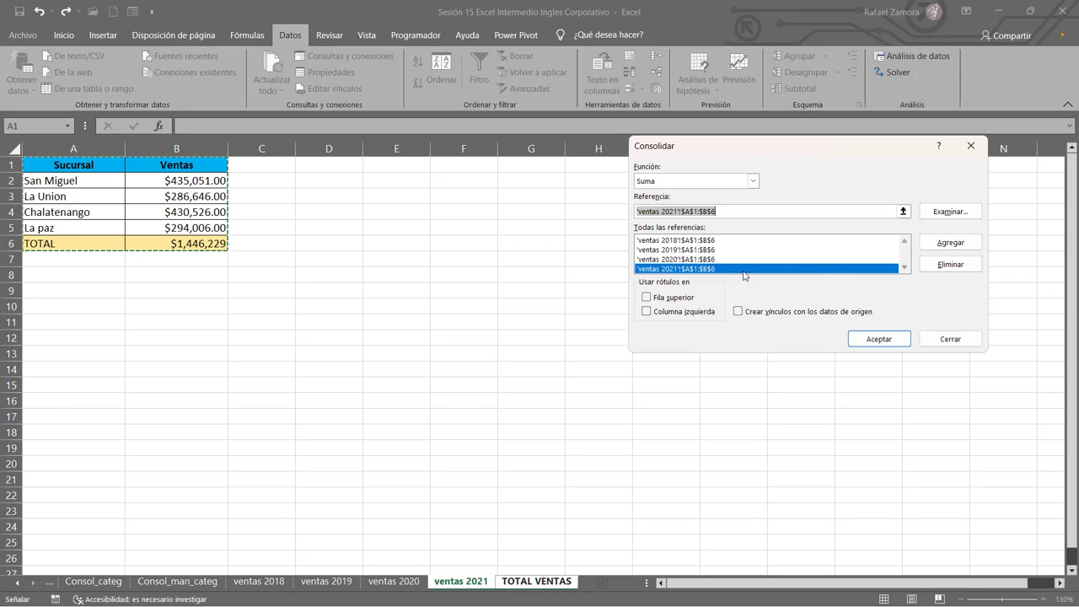
Step: Use the top row and left column as labels and run the consolidation
left_click(668, 297)
left_click(670, 311)
left_click(892, 346)
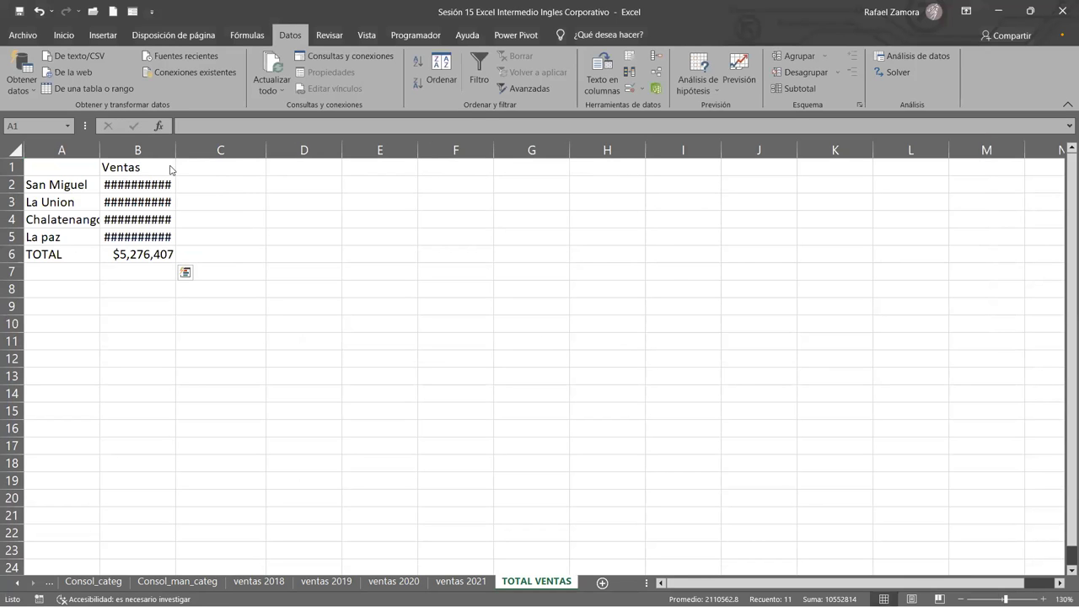
Step: Autofit column B of the consolidated TOTAL VENTAS table to show the sales values
double_click(177, 151)
left_click(523, 316)
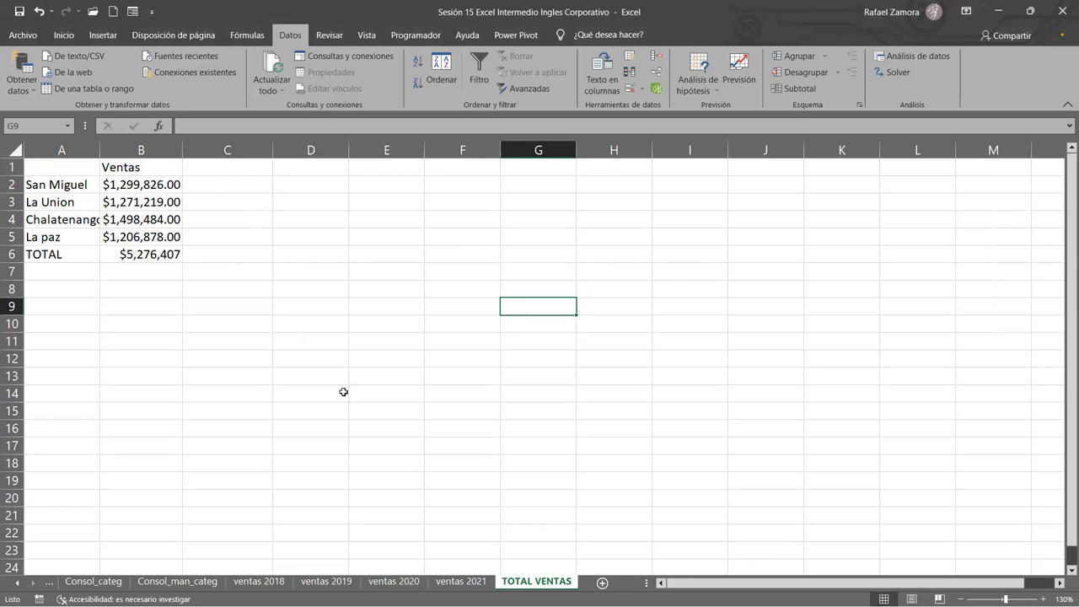
key("ctrl+Page_Up")
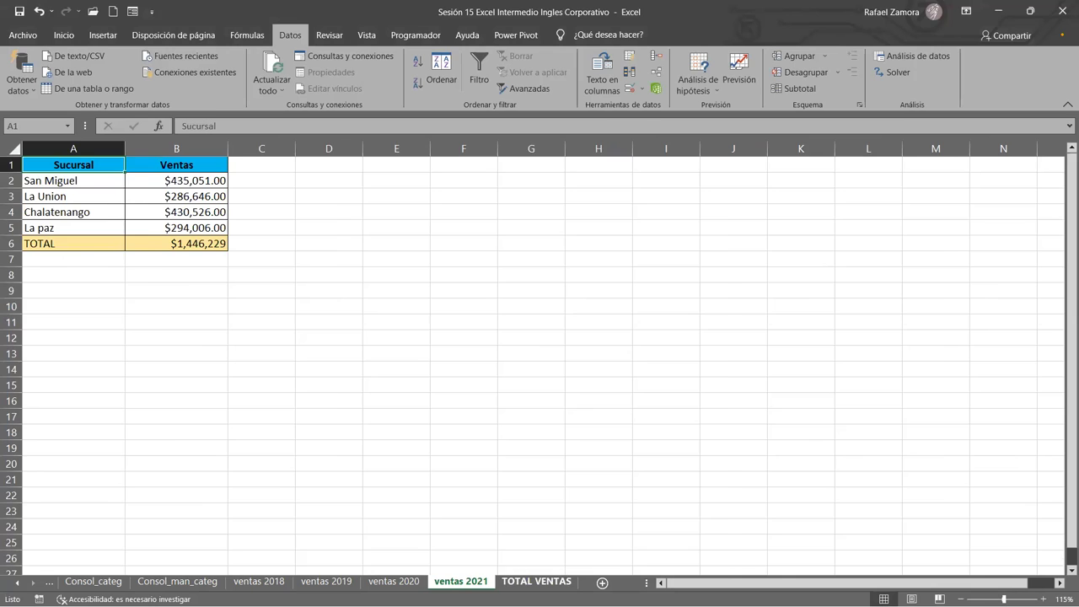
left_click(536, 581)
Step: Apply Todos los bordes to A1:B6 and autofit column A to fit Chalatenango
left_click_drag(82, 167, 143, 271)
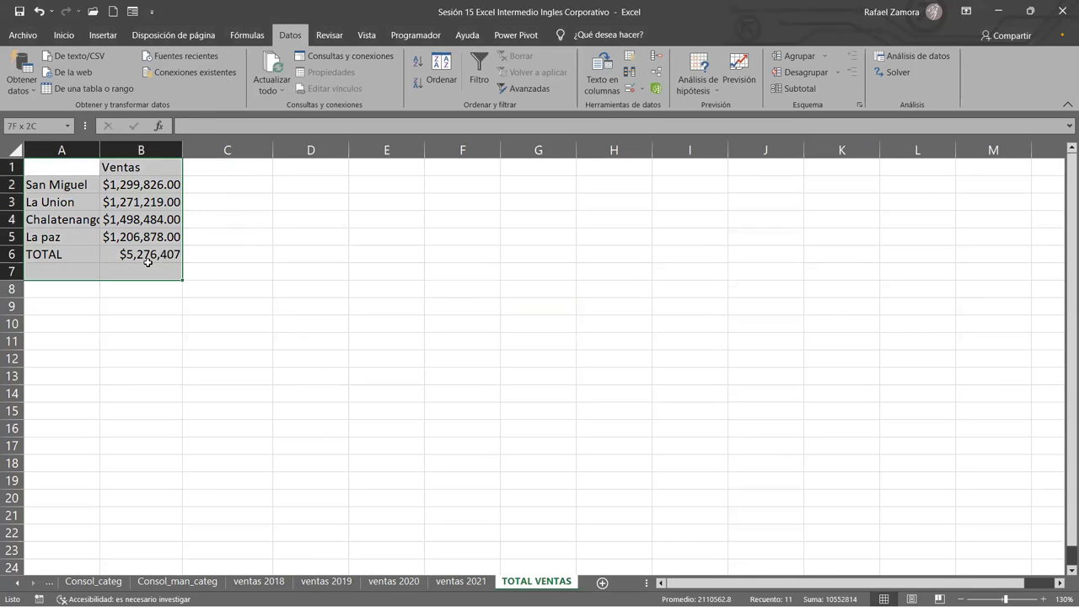
left_click_drag(61, 167, 144, 254)
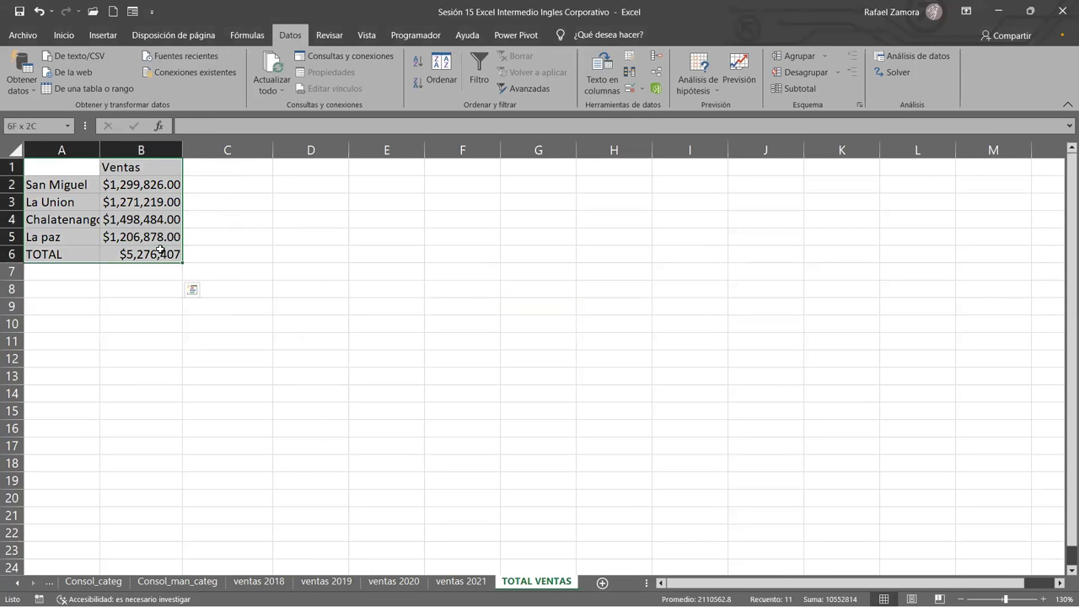
left_click(64, 35)
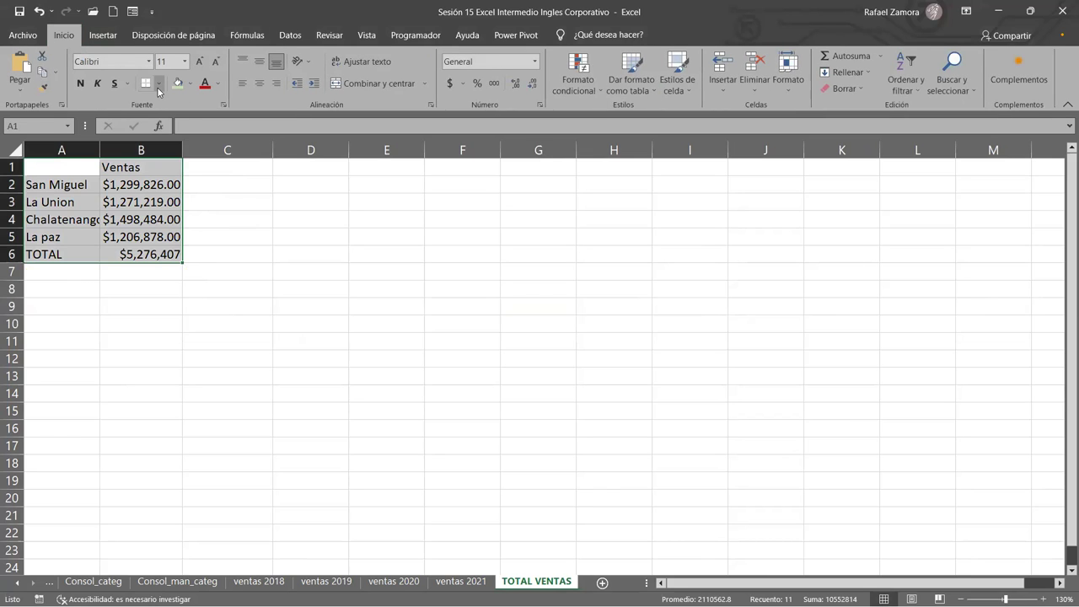
left_click(158, 84)
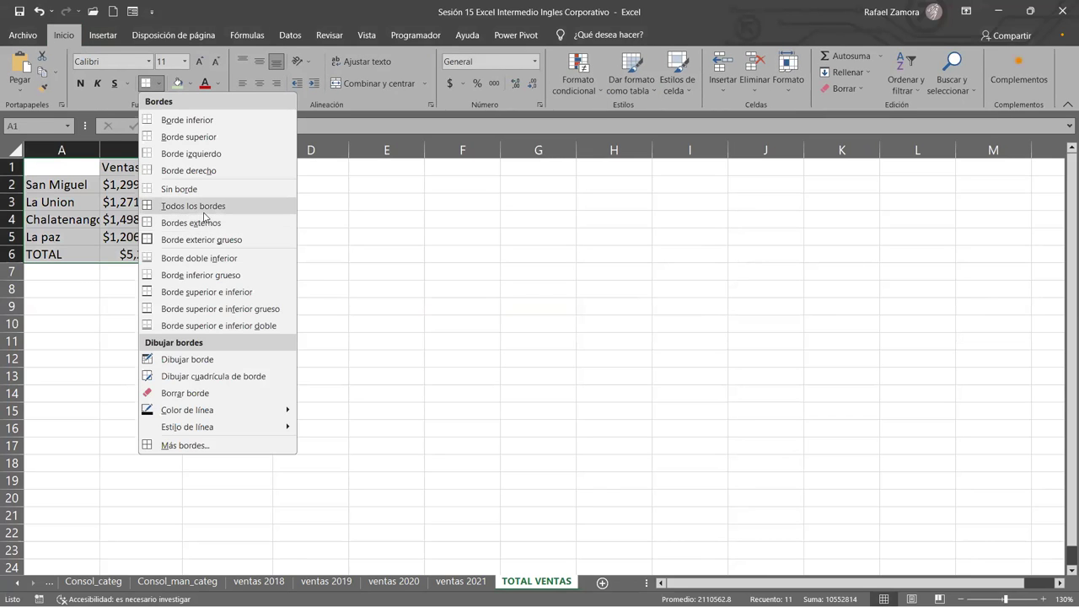
left_click(204, 212)
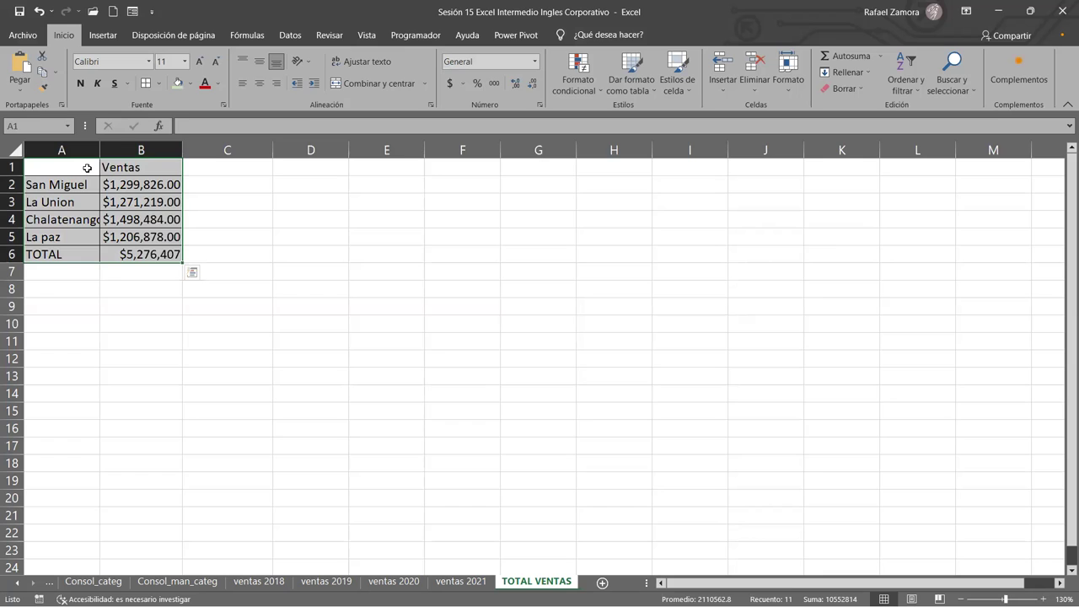
double_click(99, 150)
Step: Centre the Ventas heading in B1 and fill it orange
left_click(176, 167)
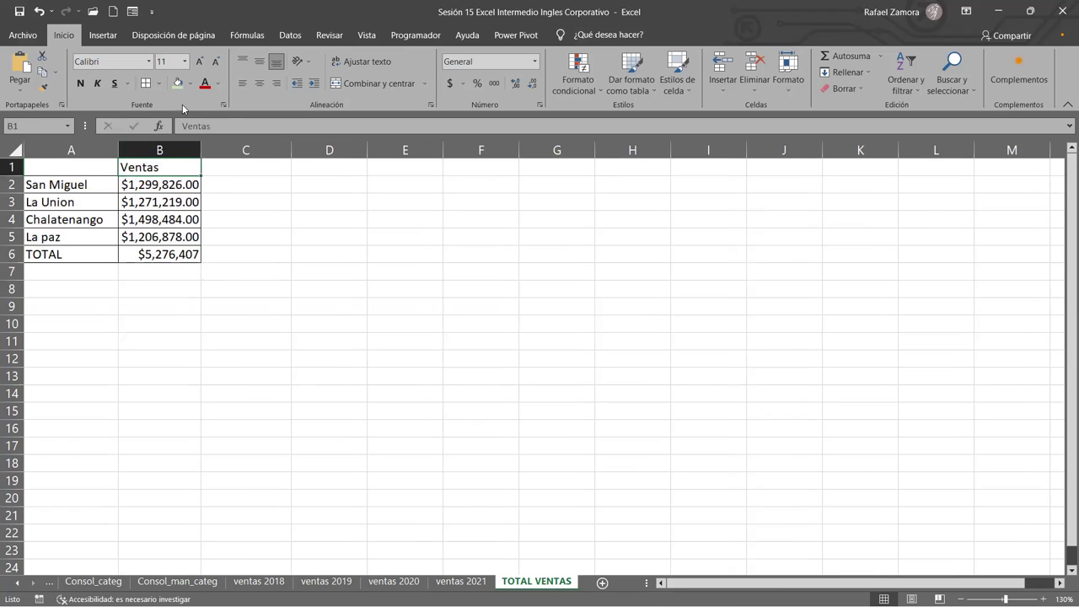
left_click(261, 86)
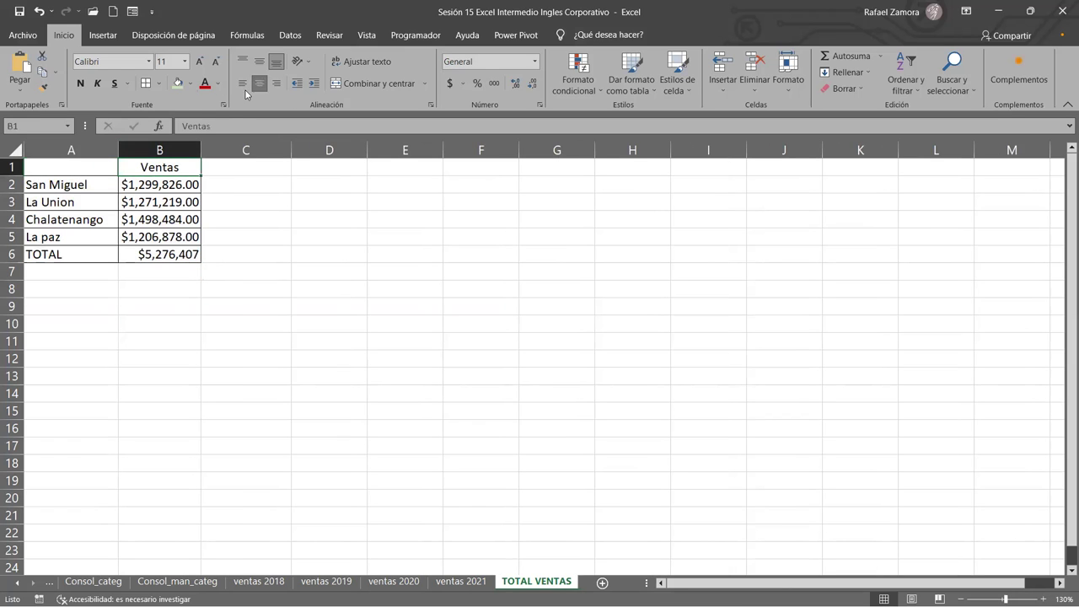
left_click(191, 83)
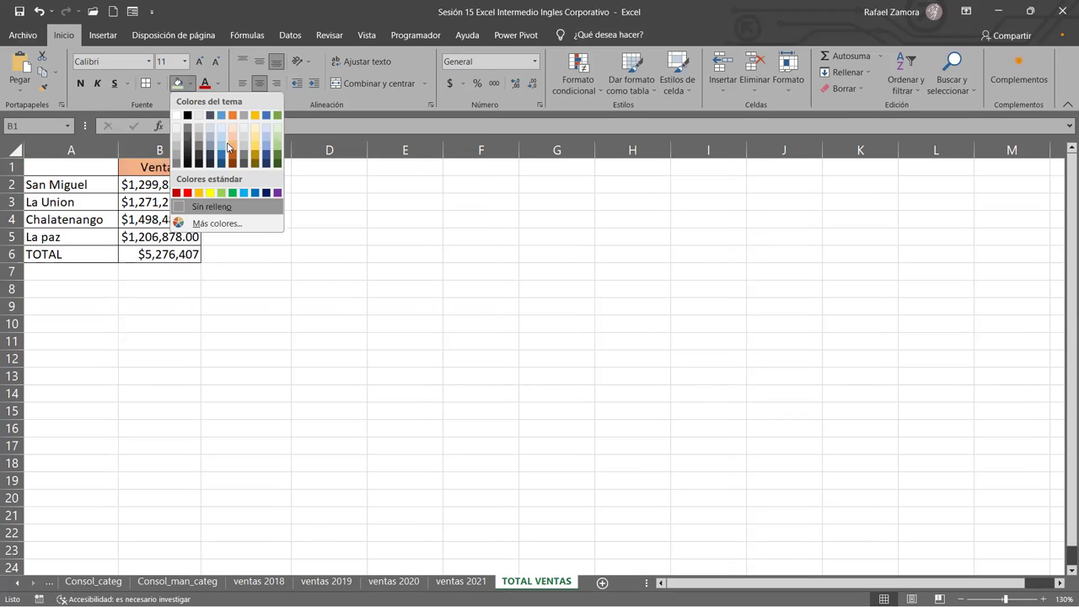
left_click(227, 147)
Step: Fill the four branch names A2:A5 light gold and autofit column B
left_click_drag(67, 182, 91, 254)
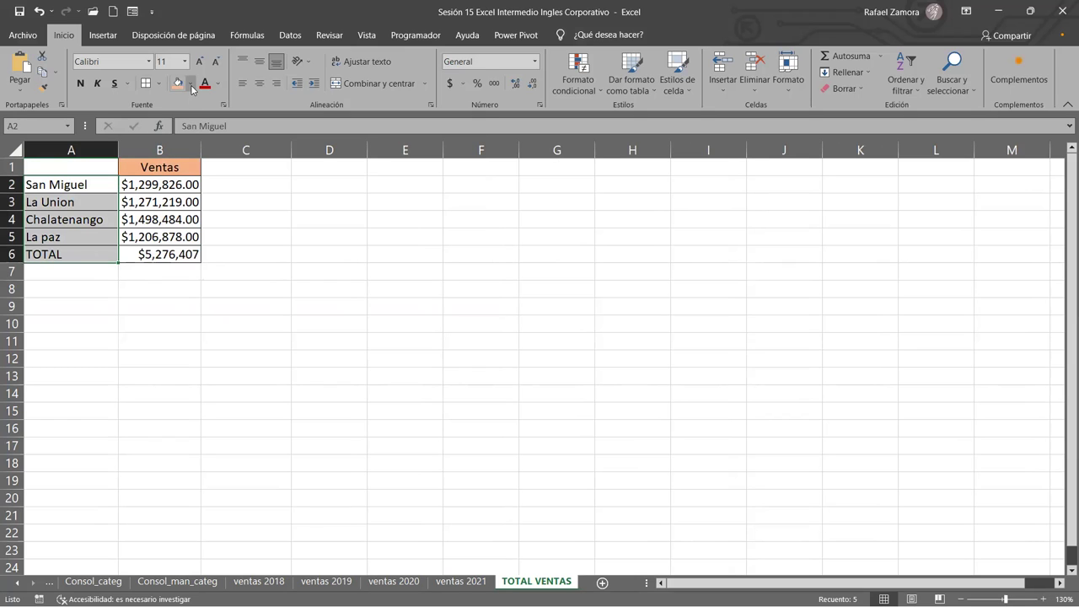
left_click_drag(90, 186, 77, 236)
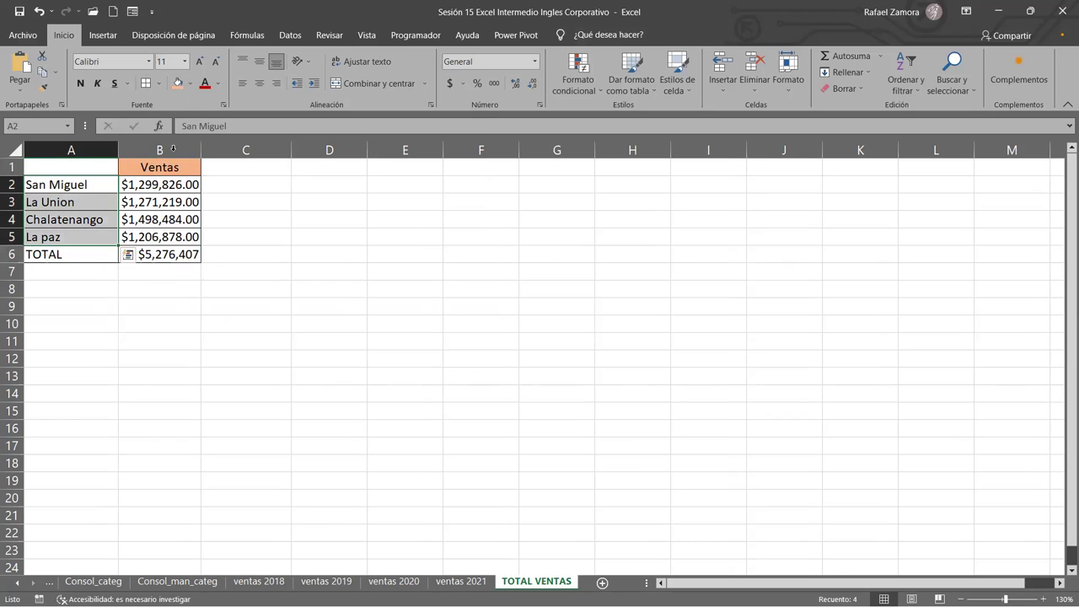
left_click(192, 84)
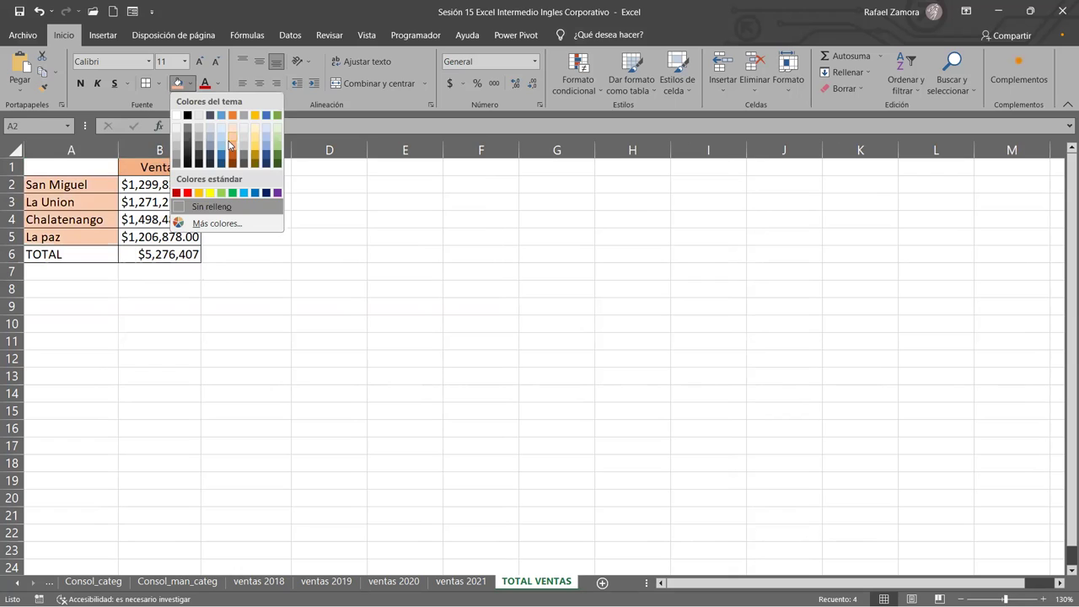
left_click(257, 146)
left_click(328, 271)
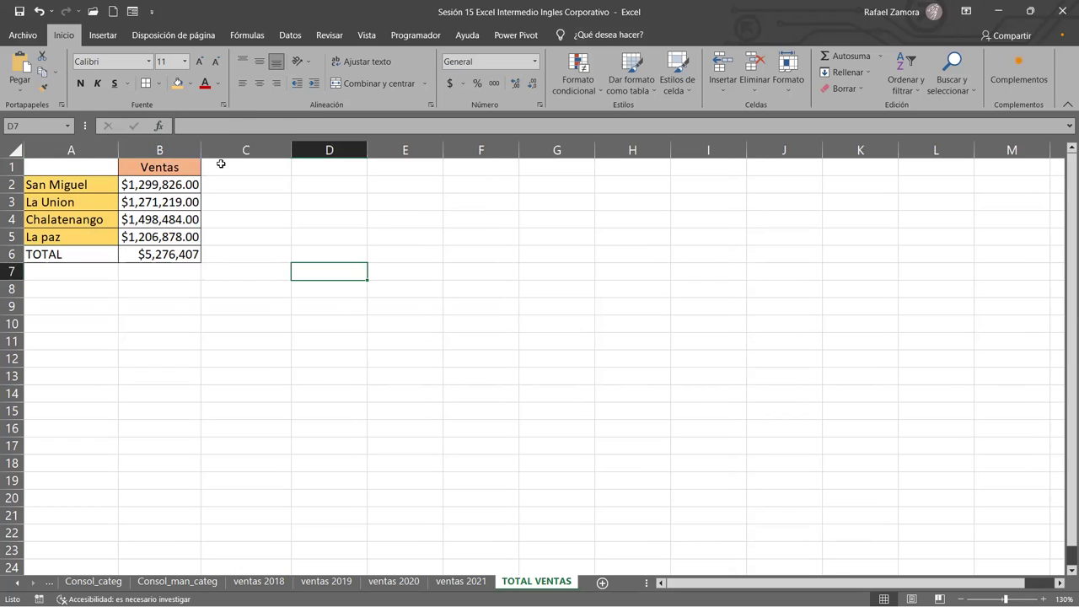
double_click(204, 149)
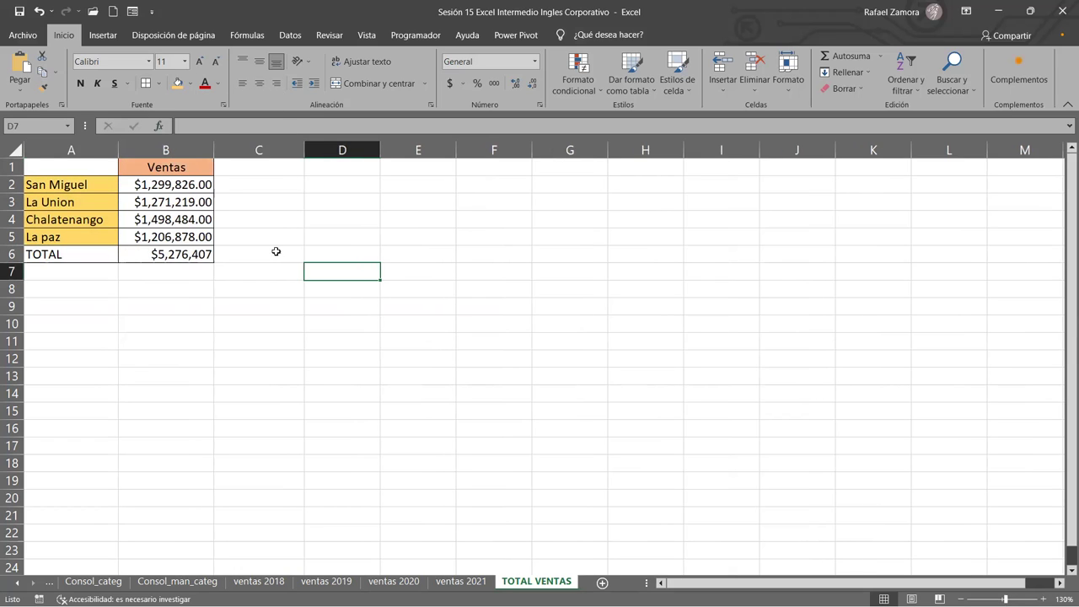
Step: Give the TOTAL cell A6 a dark-orange fill with white text
left_click(94, 246)
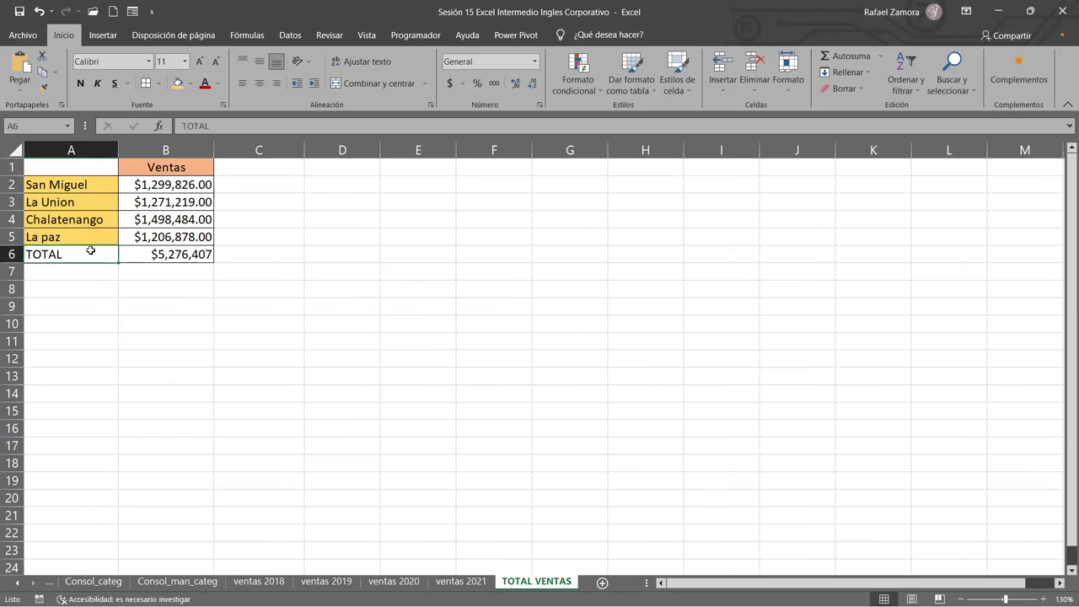
left_click(193, 88)
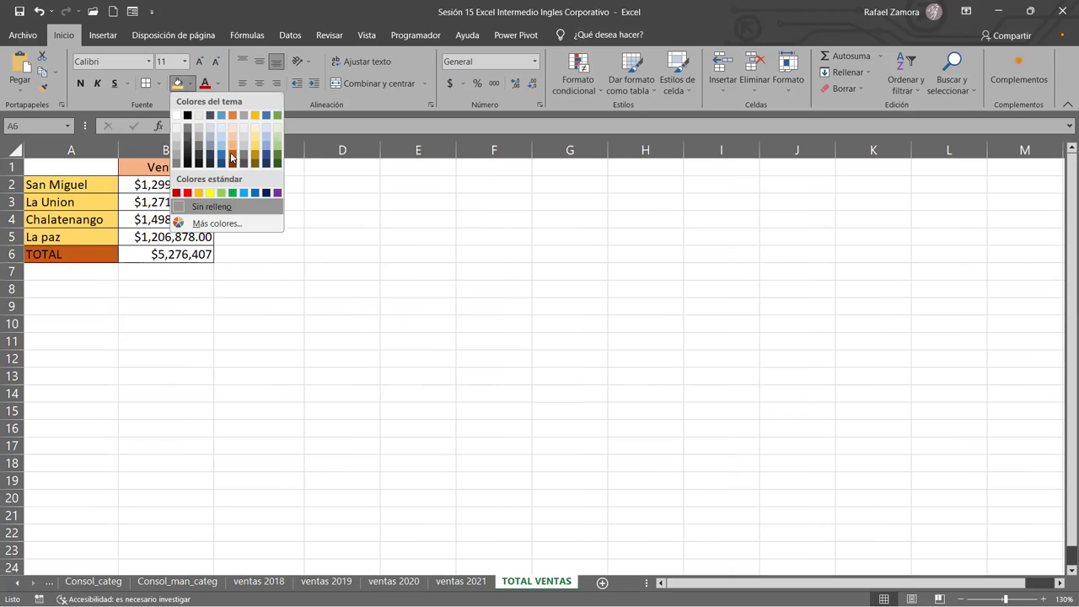
left_click(233, 159)
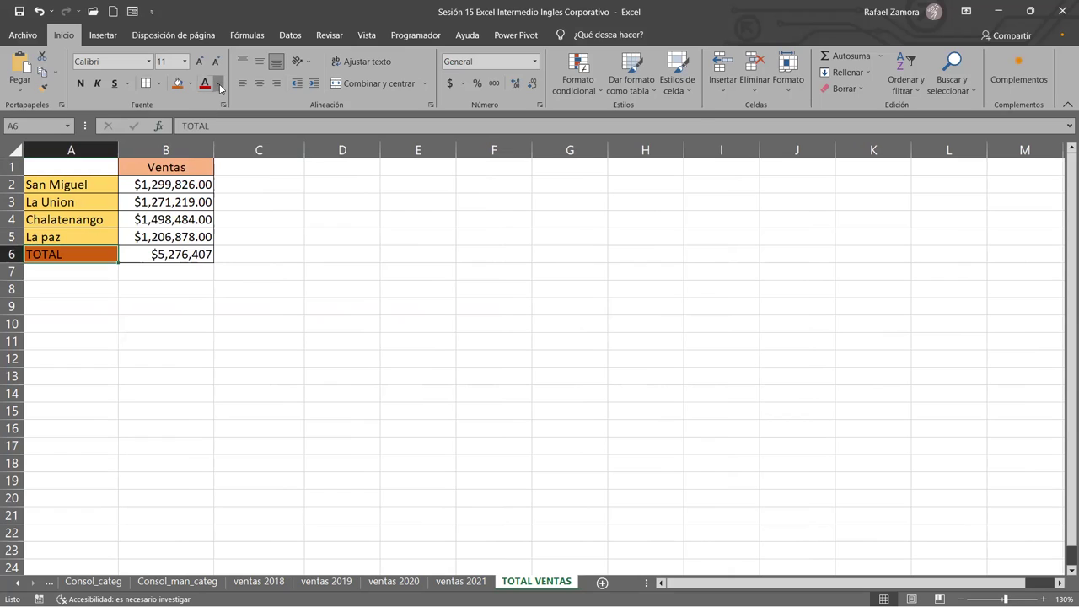
left_click(219, 85)
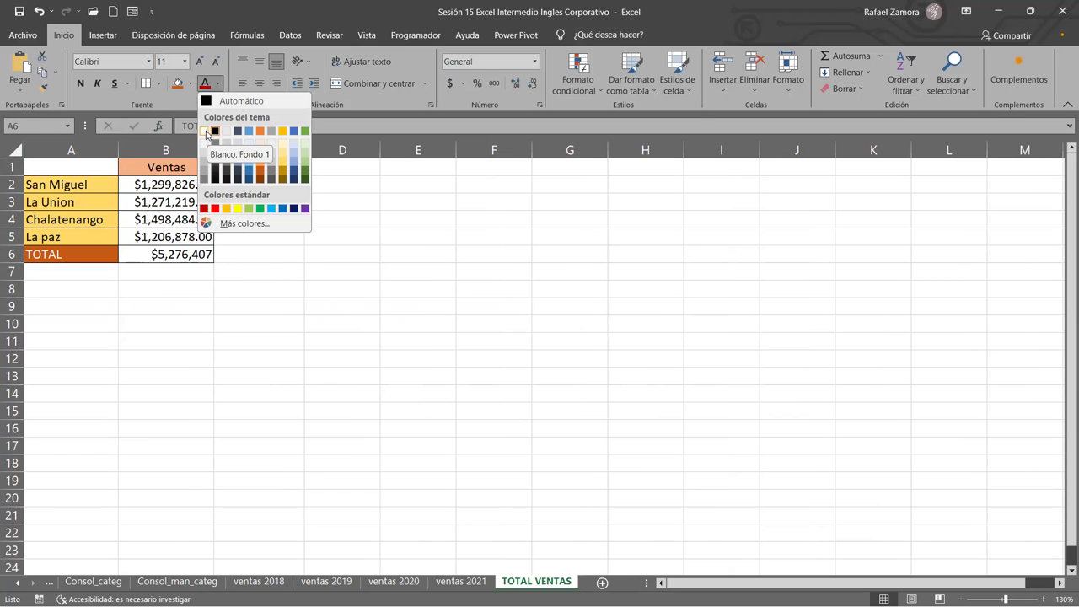
left_click(205, 130)
left_click(312, 246)
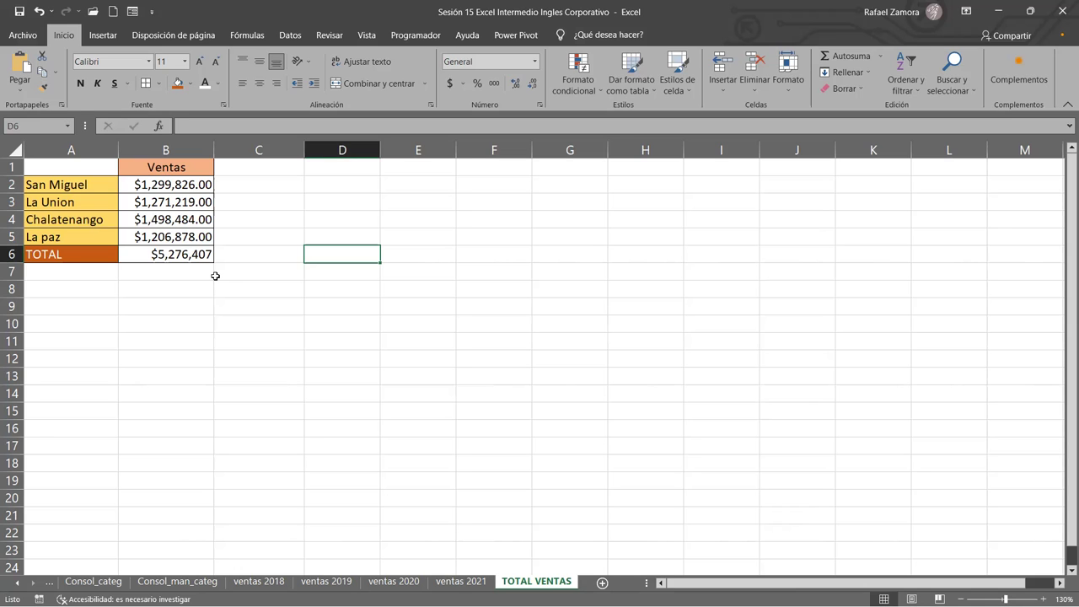
left_click(472, 582)
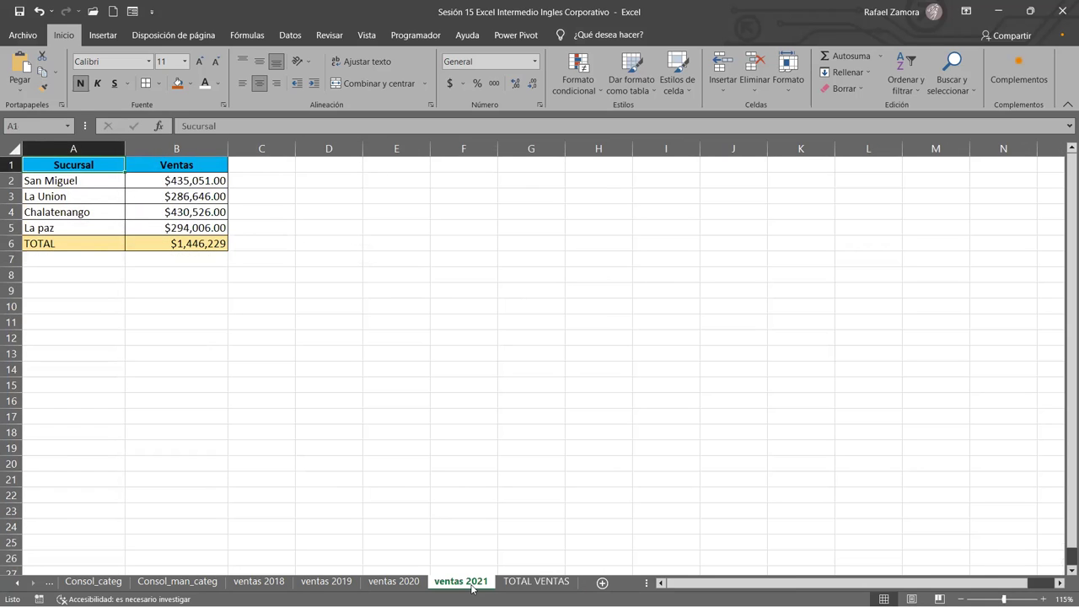
left_click(404, 583)
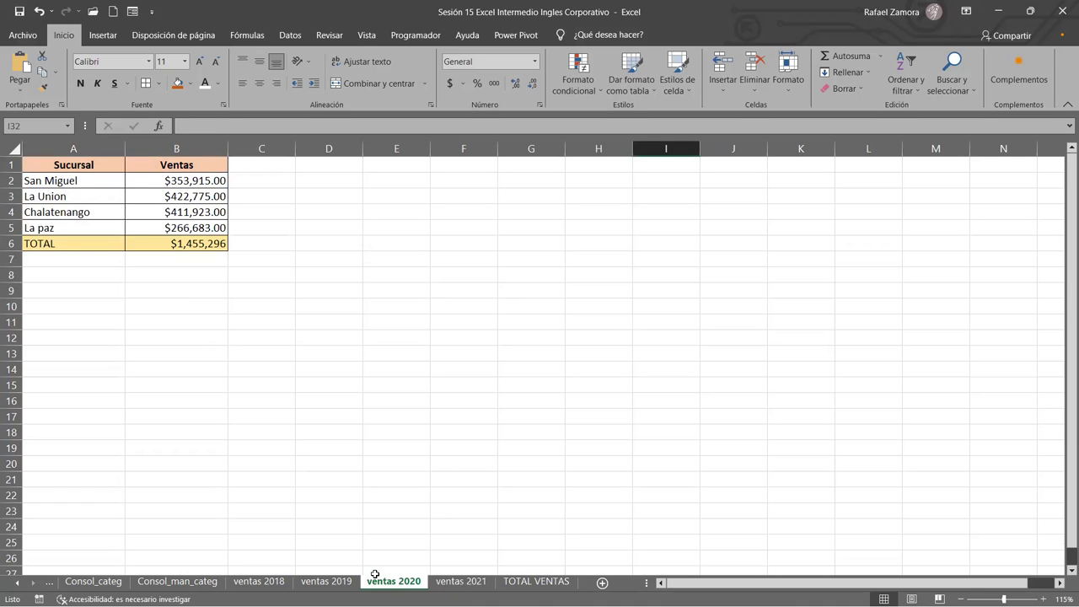
left_click(342, 587)
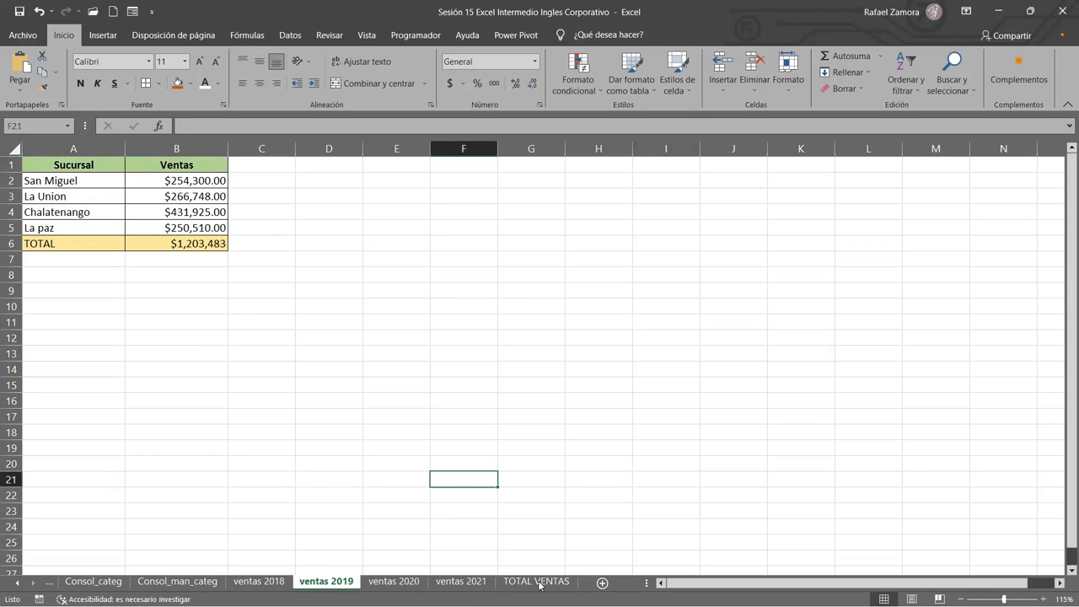
left_click(539, 583)
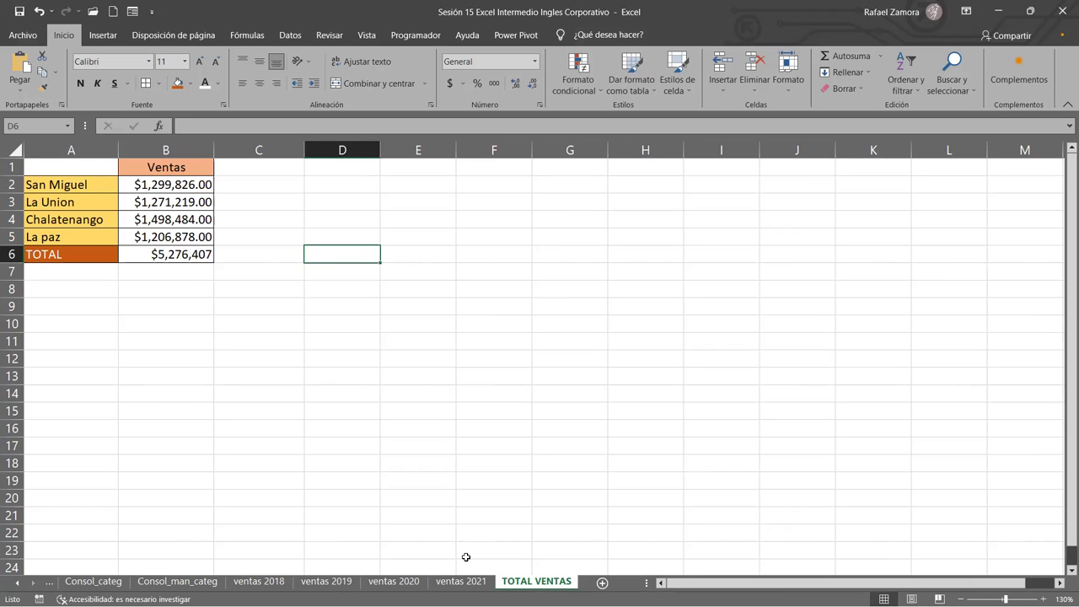
left_click(356, 182)
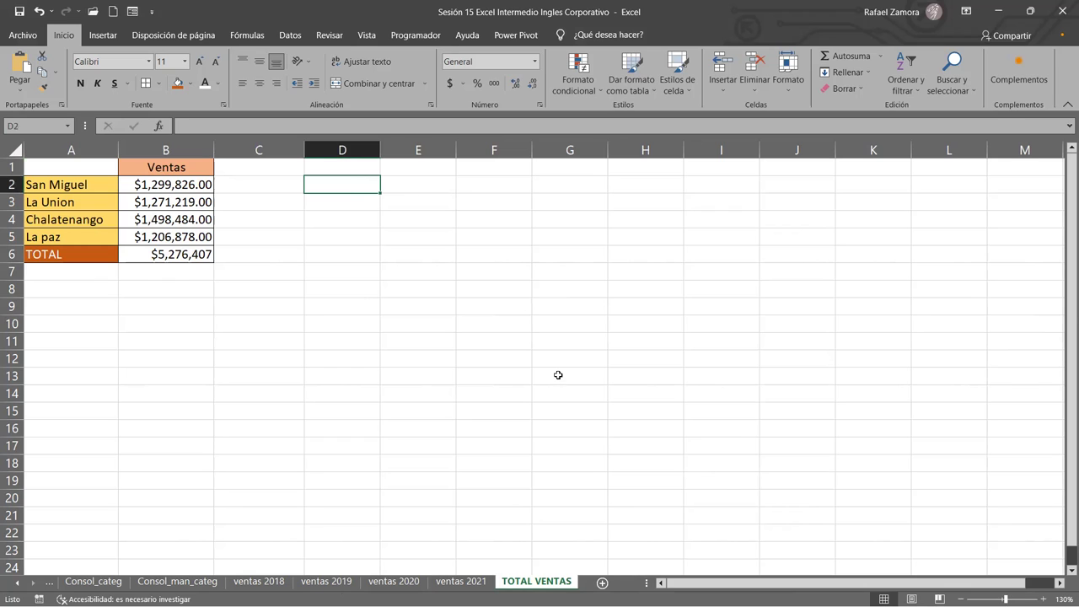
Step: Start a SUMA formula in D2 that references B2 on the ventas 2018 sheet
type(")")
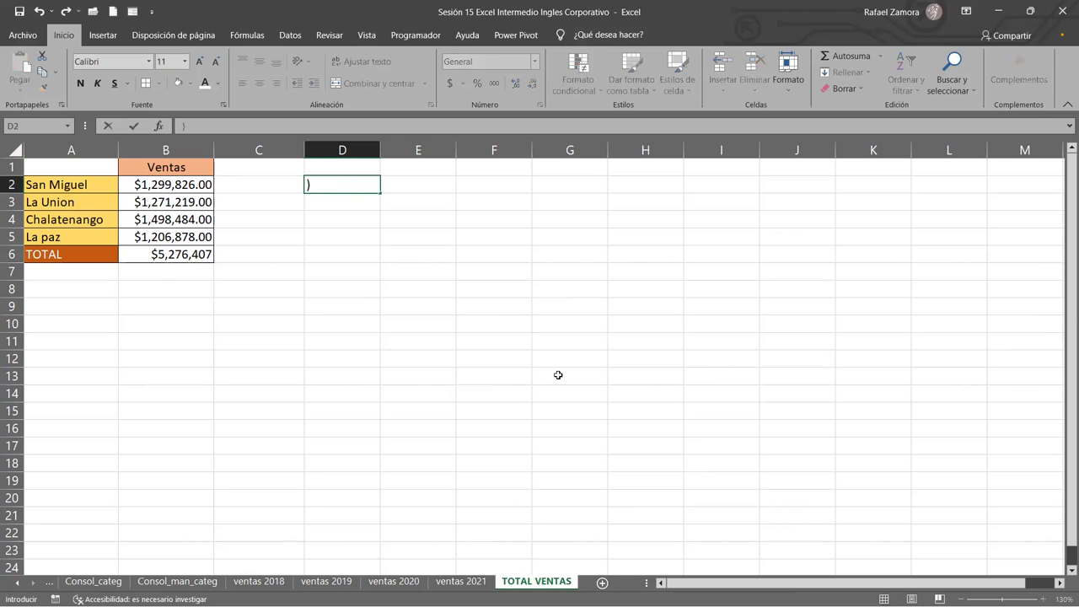
key("BackSpace")
type("=SUM")
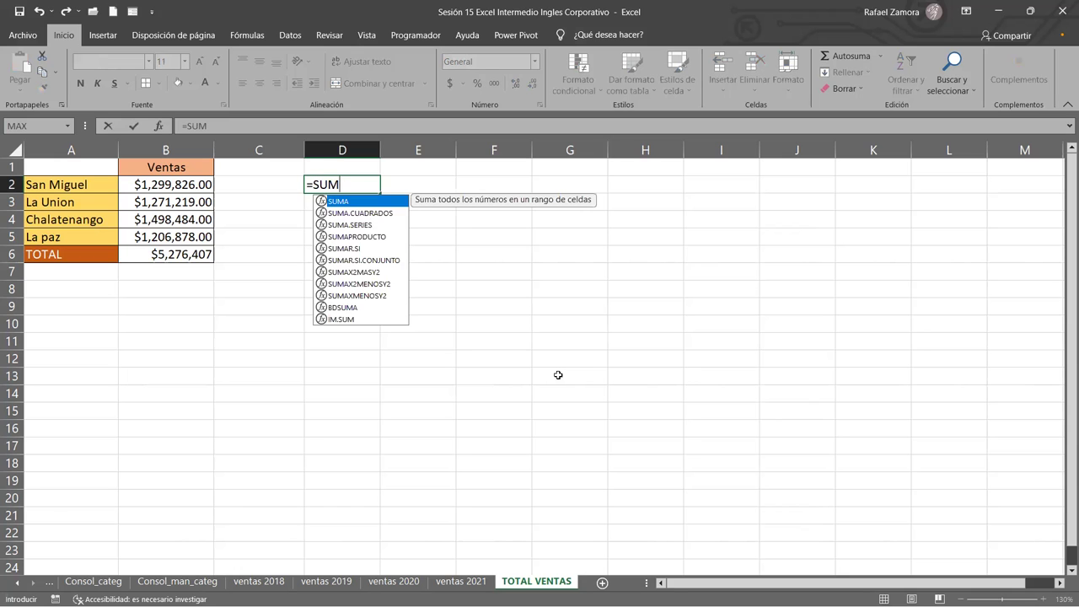
key("Tab")
left_click(258, 582)
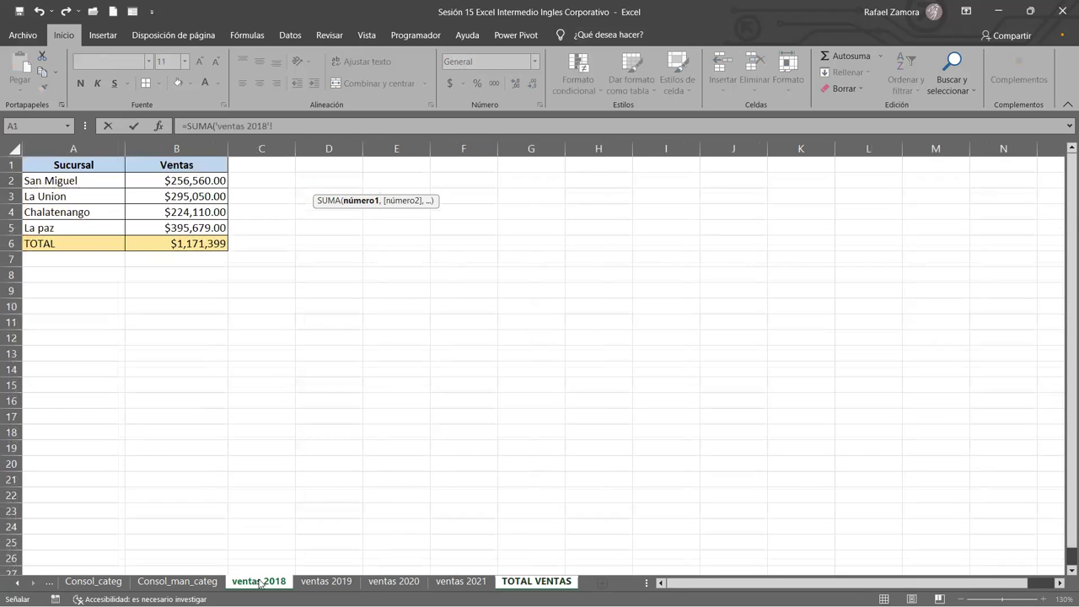
left_click(197, 181)
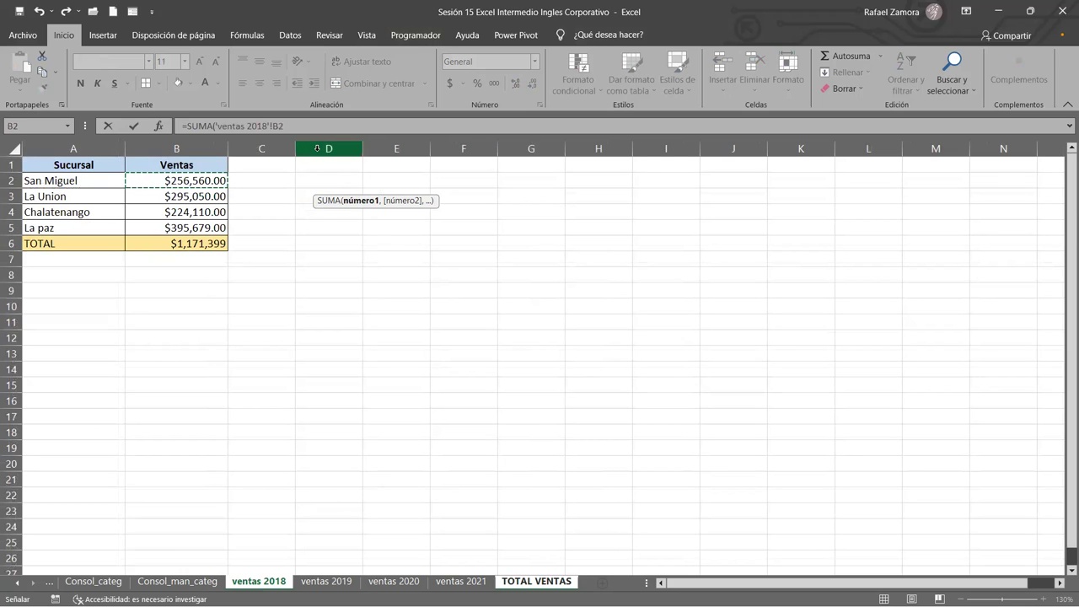
type(",")
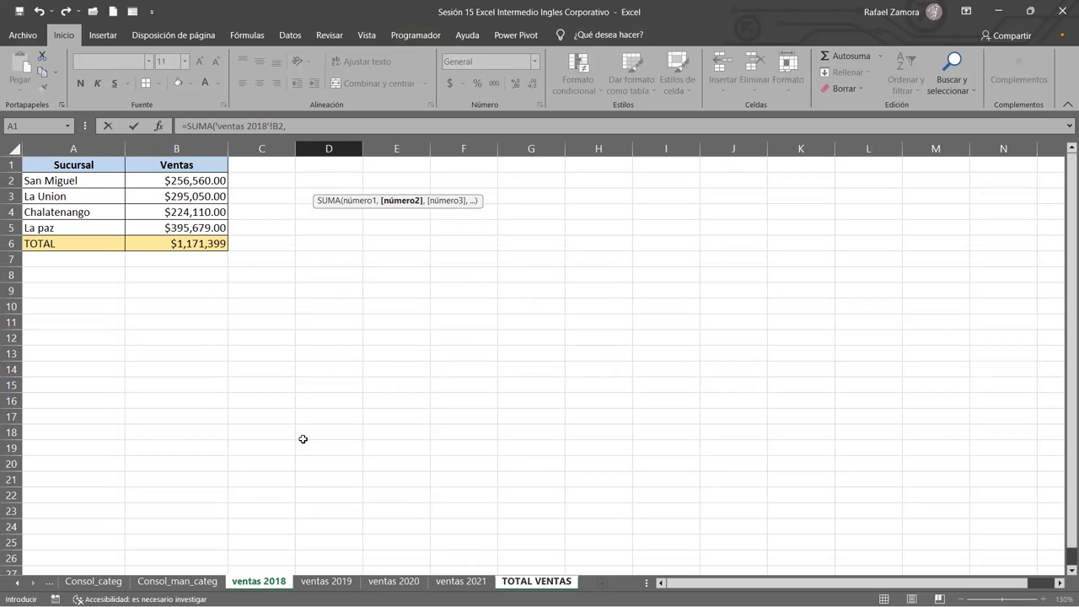
Step: Add the ventas 2019, 2020 and 2021 B2 references and complete the formula
left_click(330, 581)
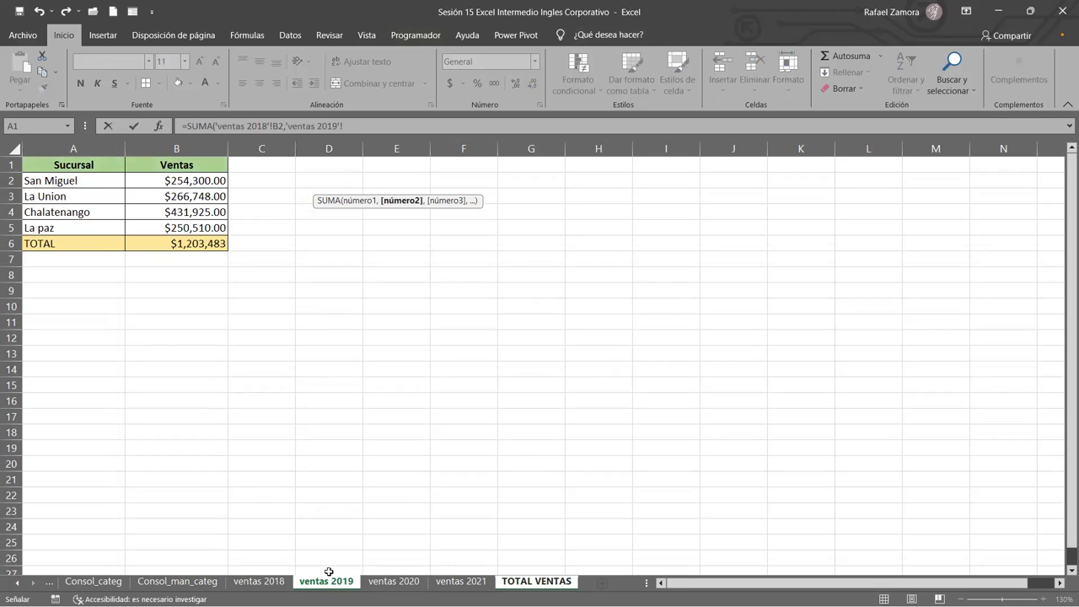
left_click(205, 180)
type(",")
left_click(398, 584)
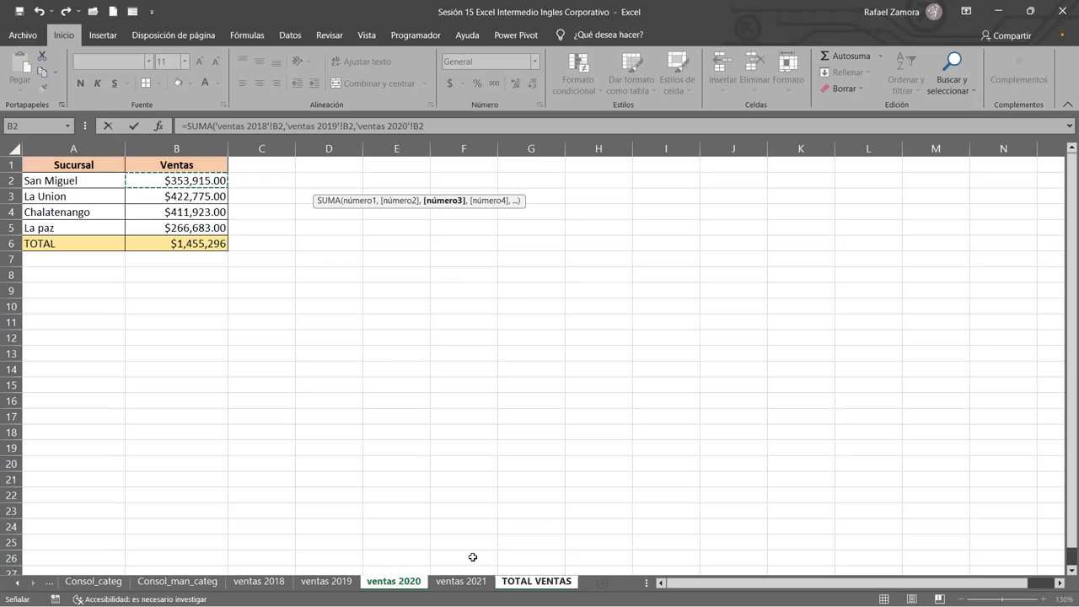
type(",")
left_click(460, 581)
left_click(188, 179)
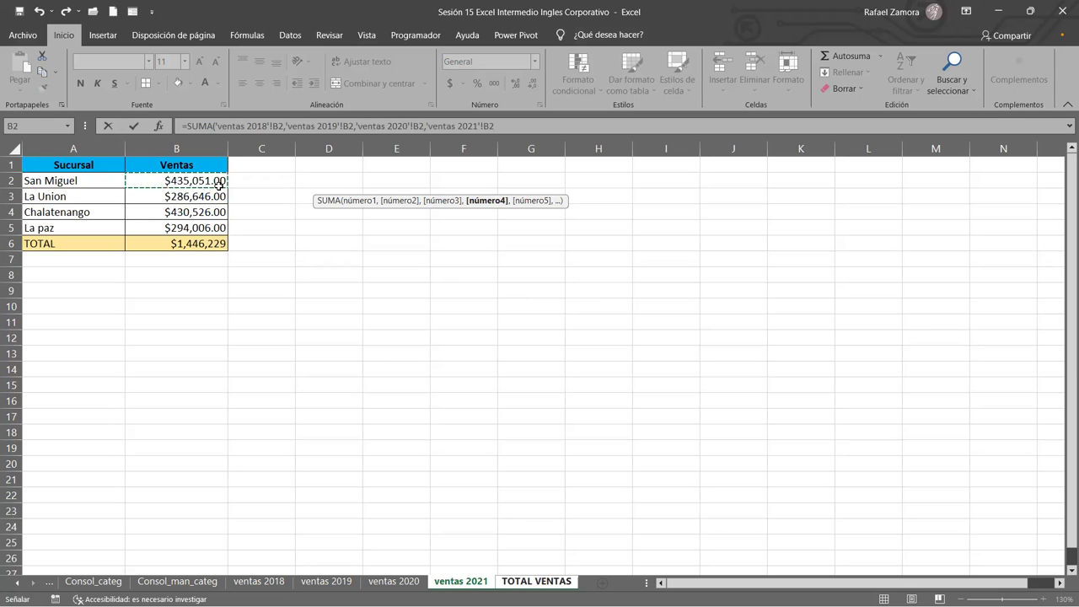
key("Return")
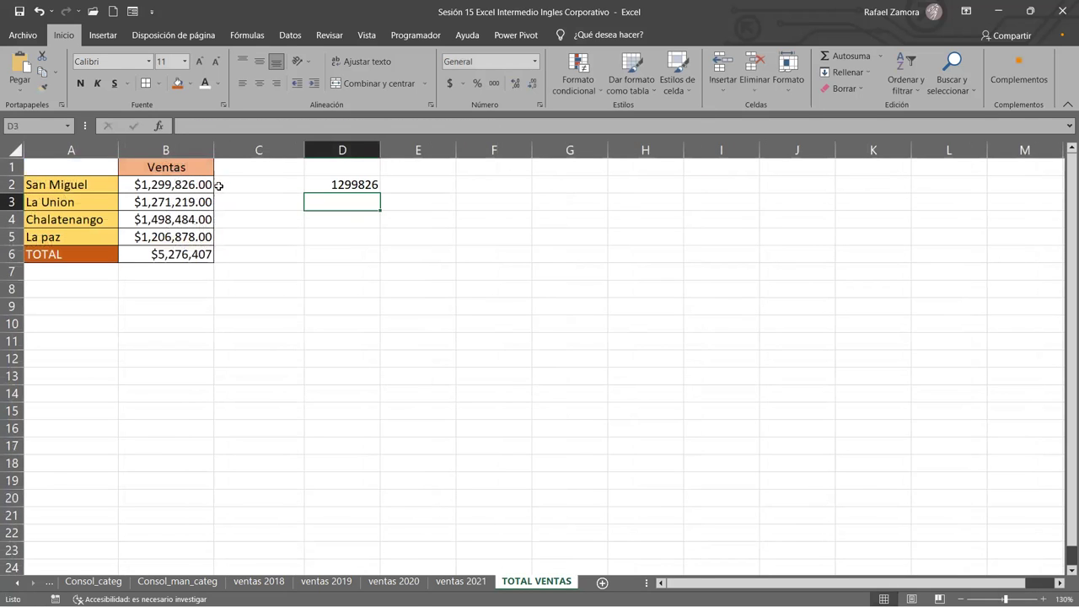
Step: Apply the $ Accounting format to D2:D6, showing $1,299,826.00 in D2
left_click_drag(350, 182, 342, 255)
left_click(449, 82)
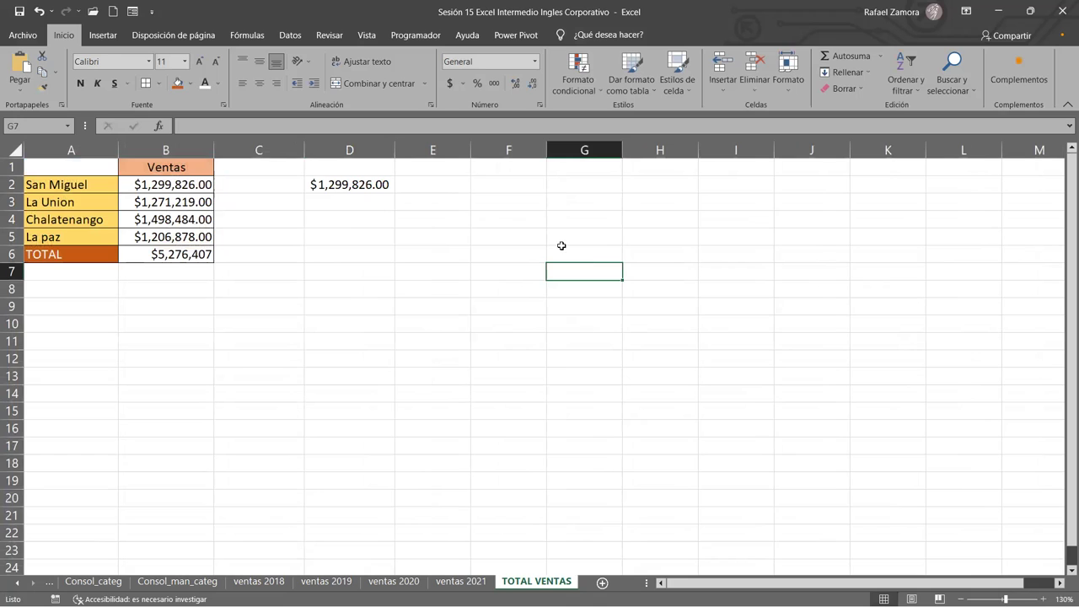
left_click(348, 184)
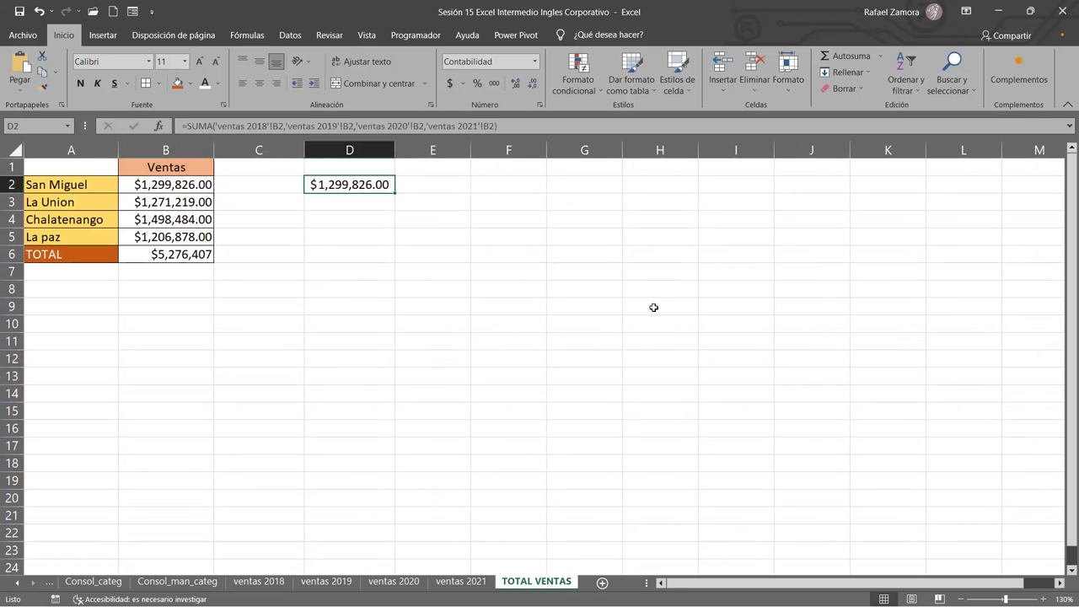
Step: Enter the label SUMA in cell A1
left_click(397, 243)
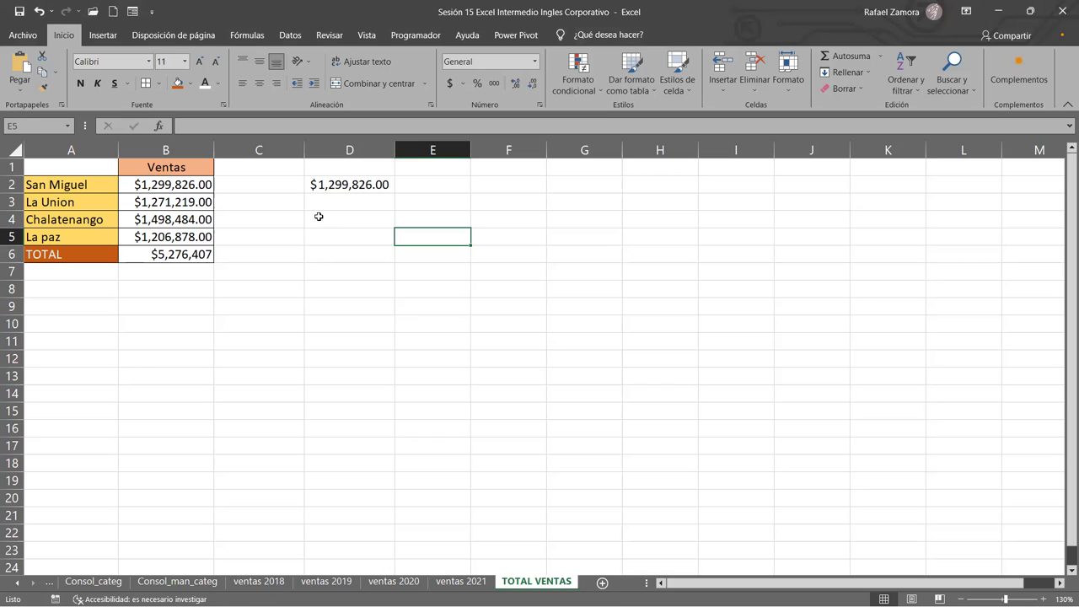
left_click(62, 166)
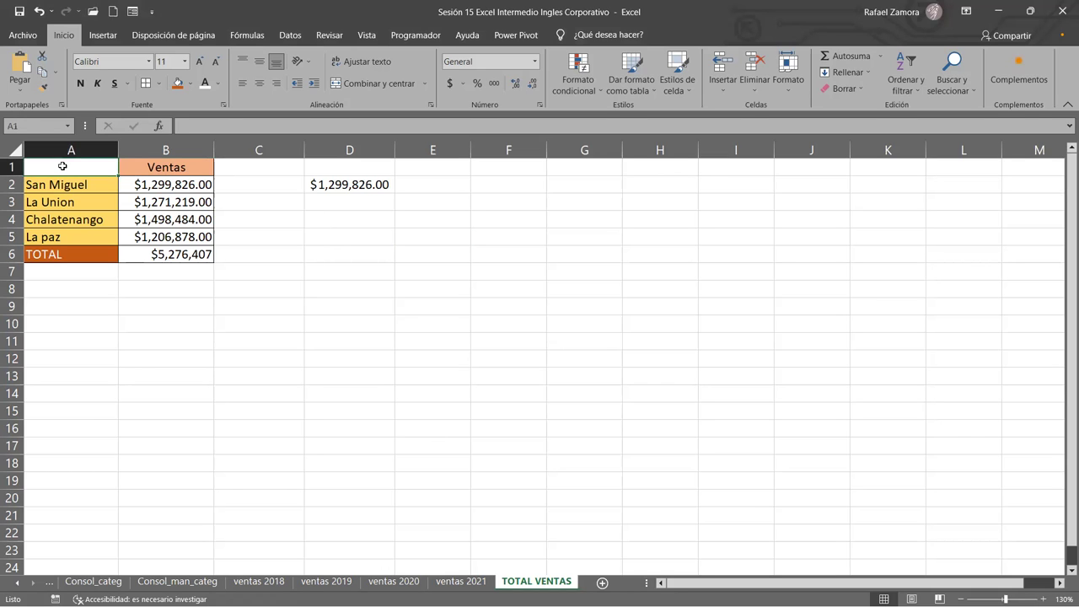
type("SUMA")
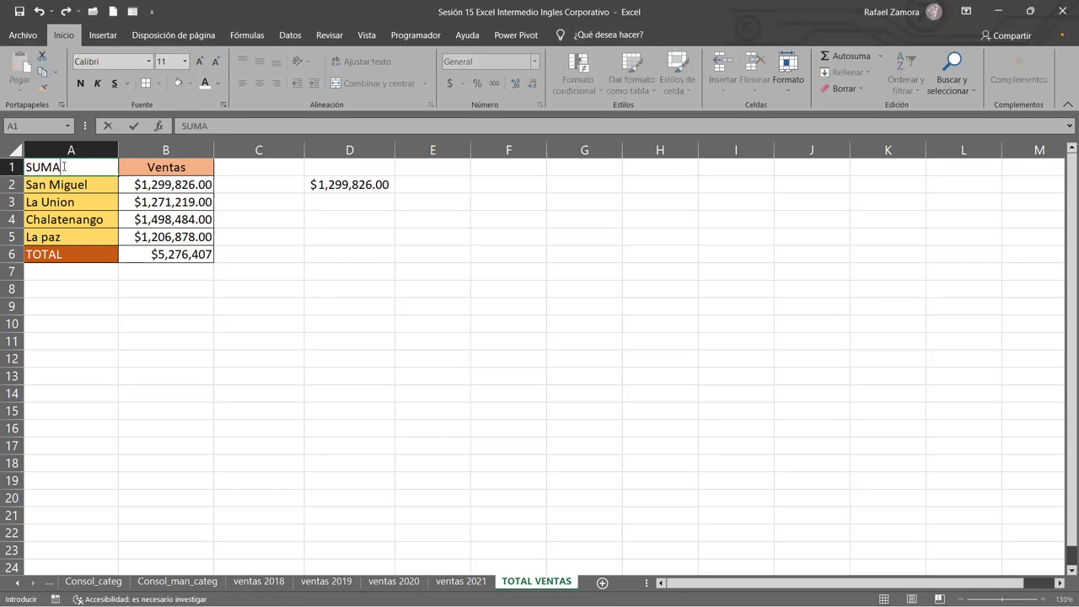
key("Return")
Step: Fill cell A1 with dark blue
left_click(64, 166)
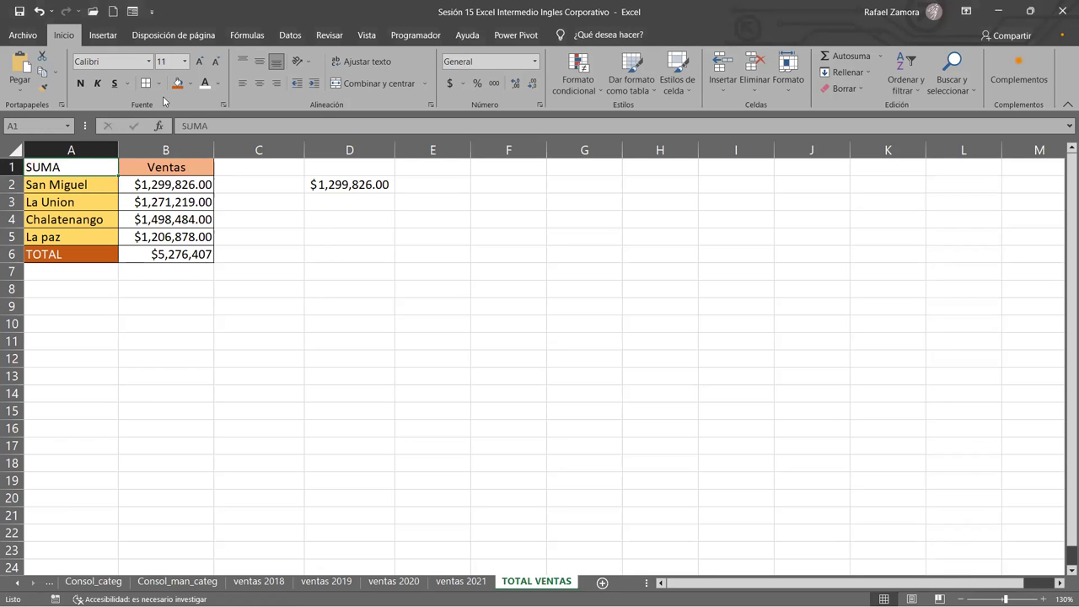
left_click(191, 83)
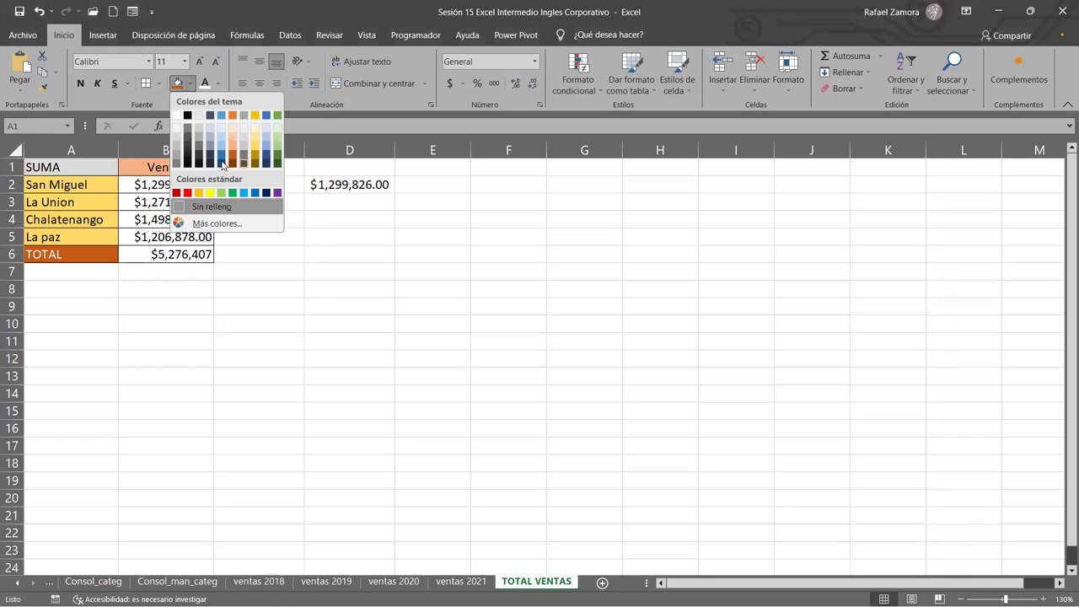
left_click(221, 163)
Step: Delete the trial SUMA formula from cell D2
left_click(349, 271)
left_click(349, 357)
left_click(103, 174)
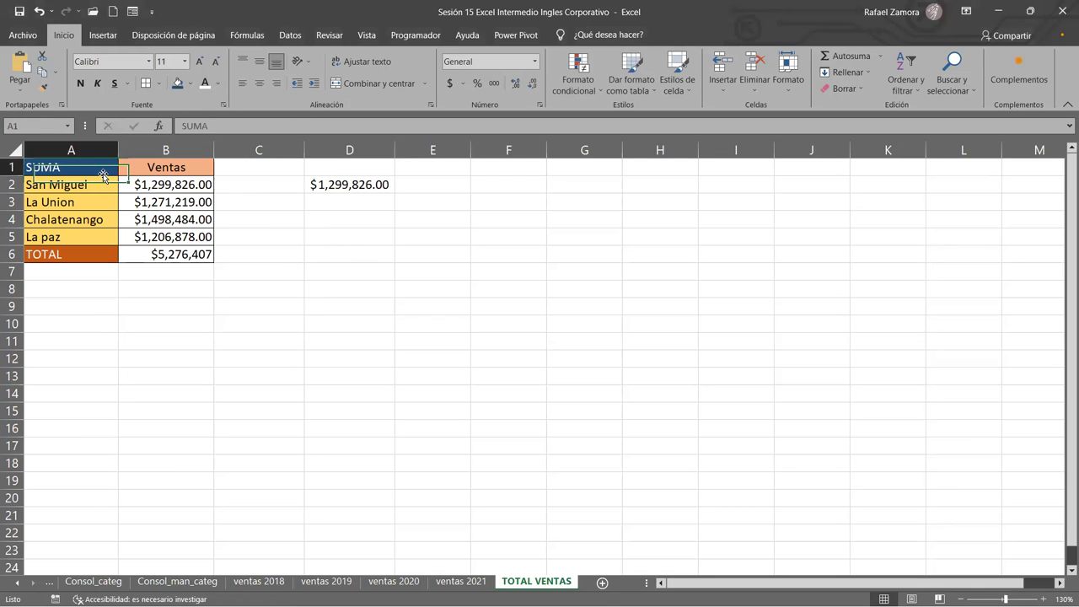
left_click(368, 187)
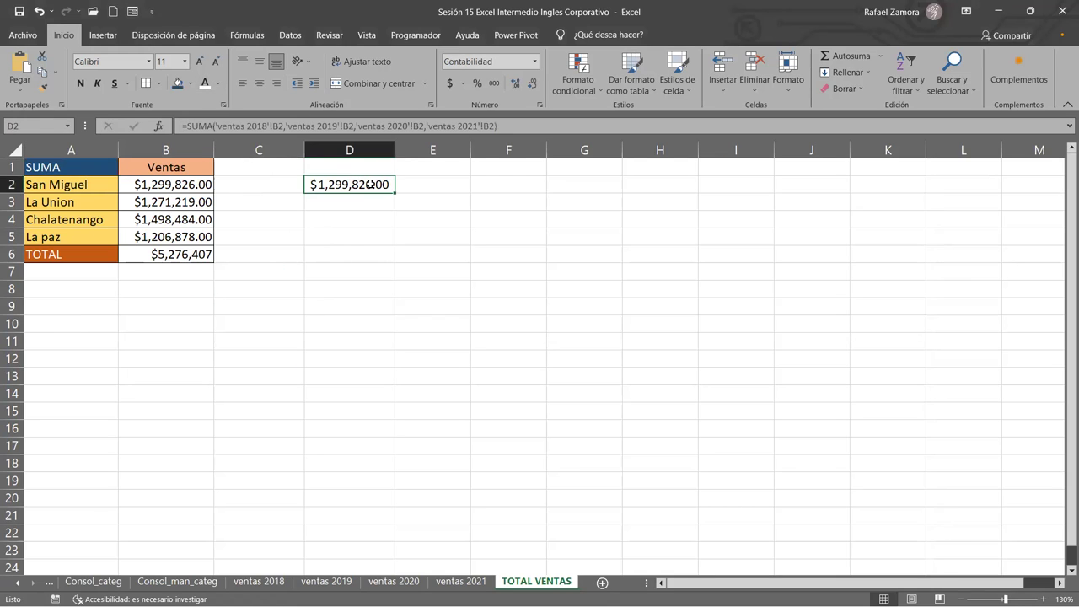
key("Delete")
left_click(397, 254)
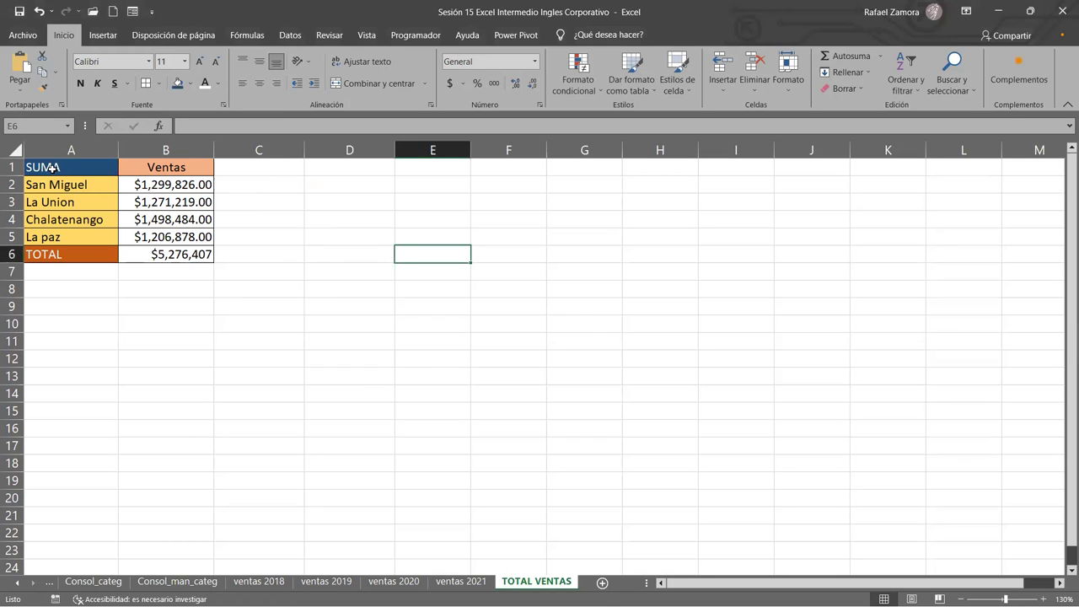
Step: Select the SUMA table A1:B6, then pick D1 as the next table's location
left_click_drag(51, 167, 151, 255)
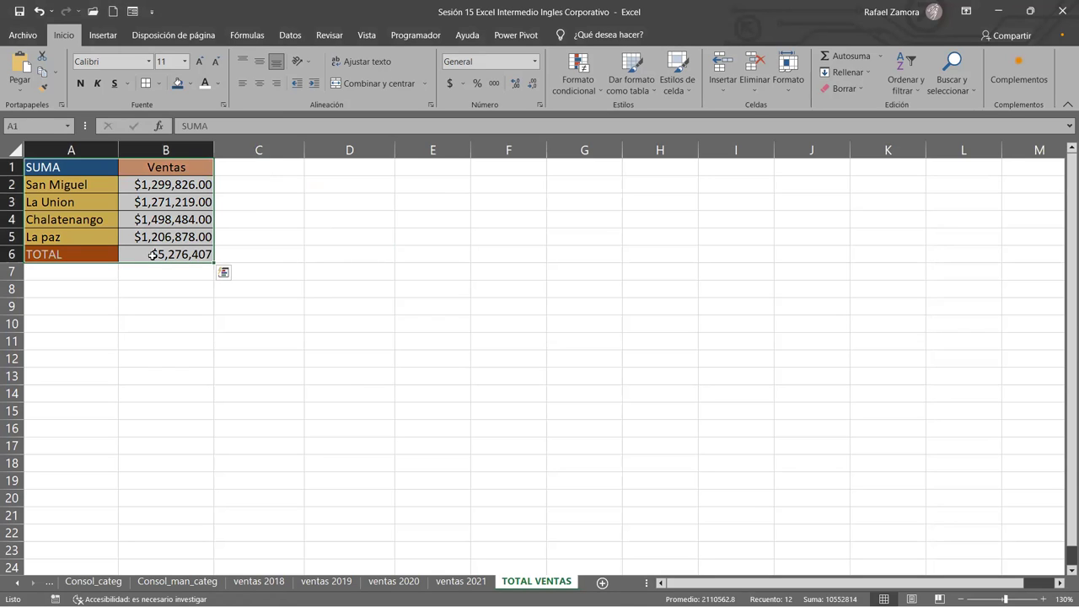
left_click(271, 170)
left_click(343, 165)
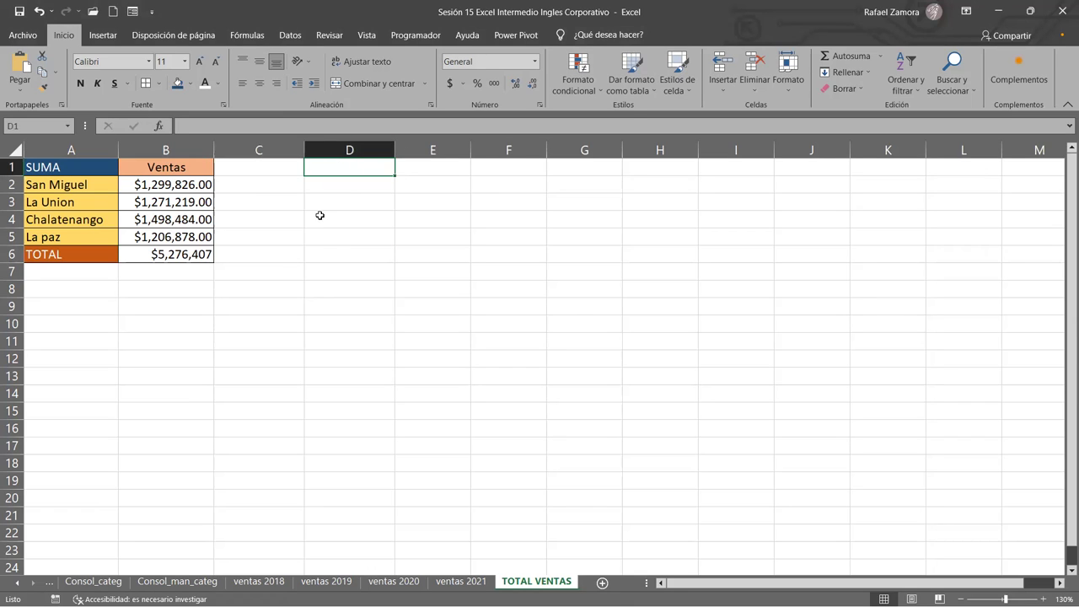
Step: Consolidate the yearly sales into D1:E6 with the Promedio function and head it PROMEDIO
left_click(291, 36)
left_click(660, 60)
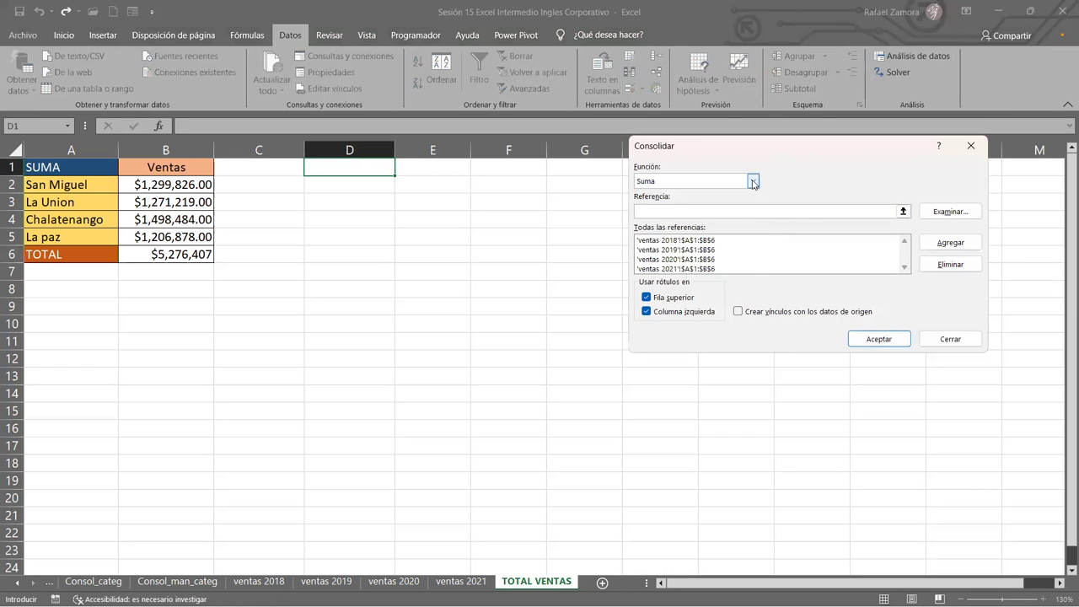
left_click(754, 182)
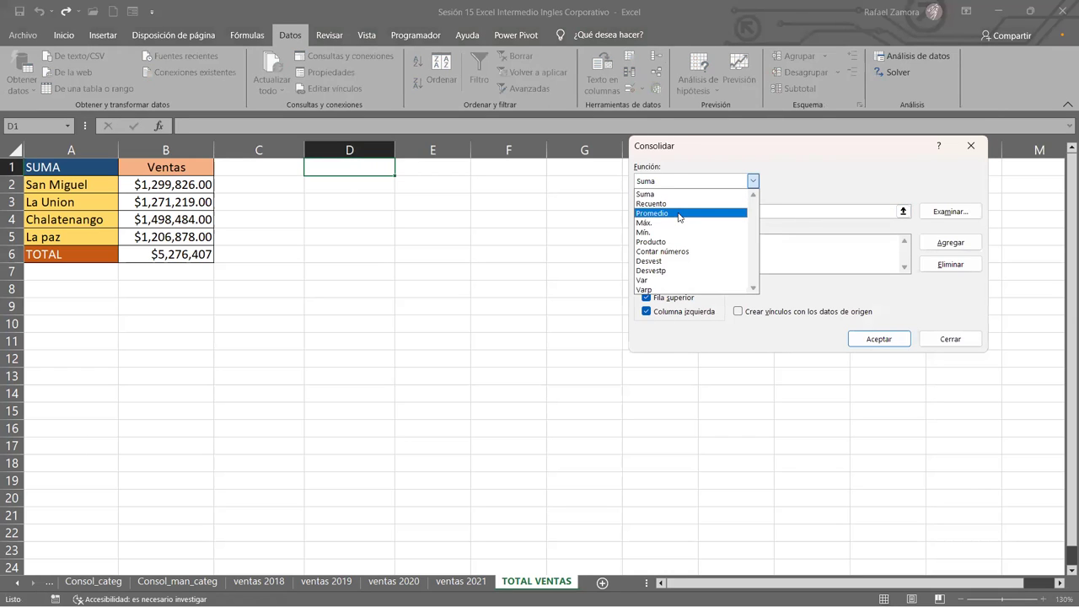
left_click(678, 214)
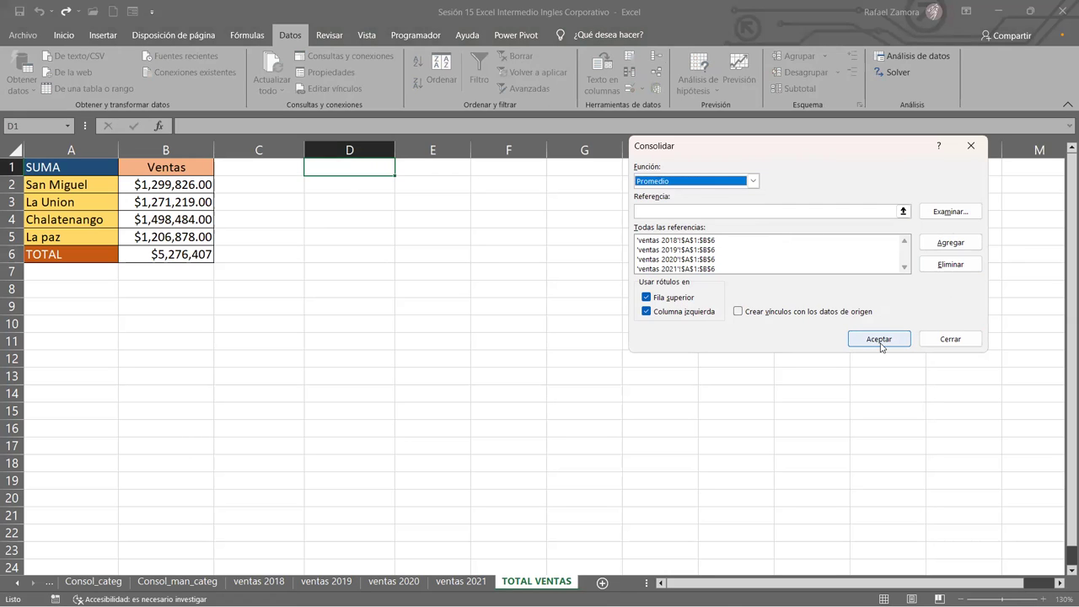
left_click(878, 339)
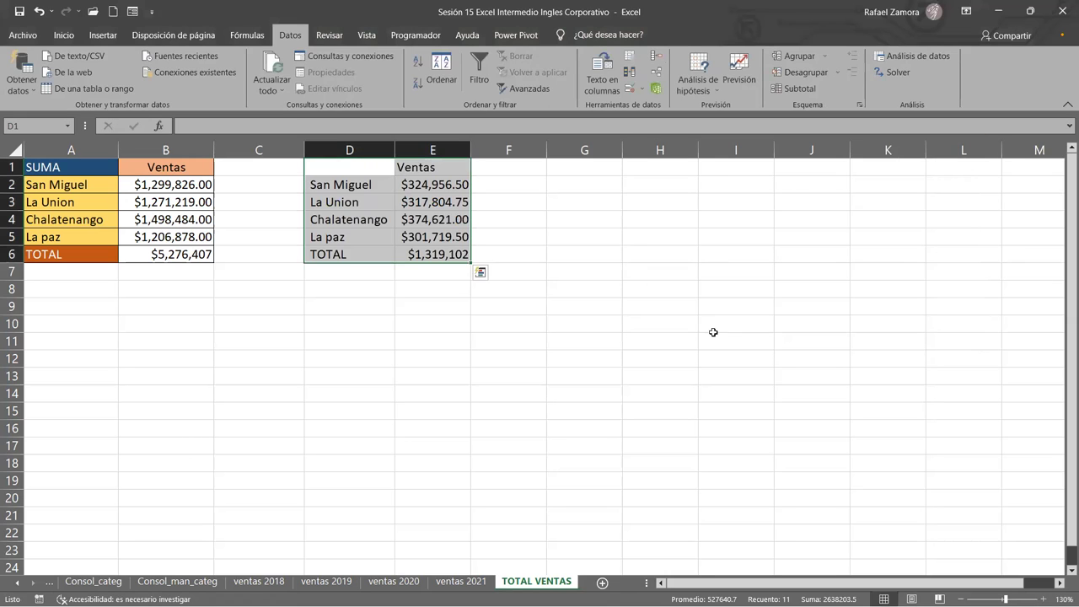
left_click(377, 167)
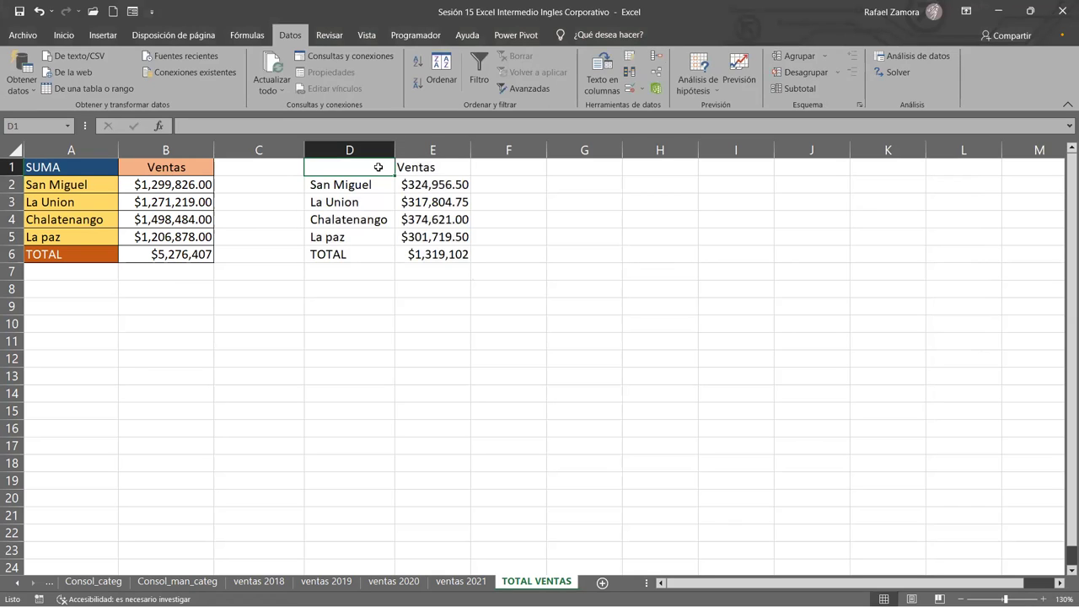
type("PROMEDIO")
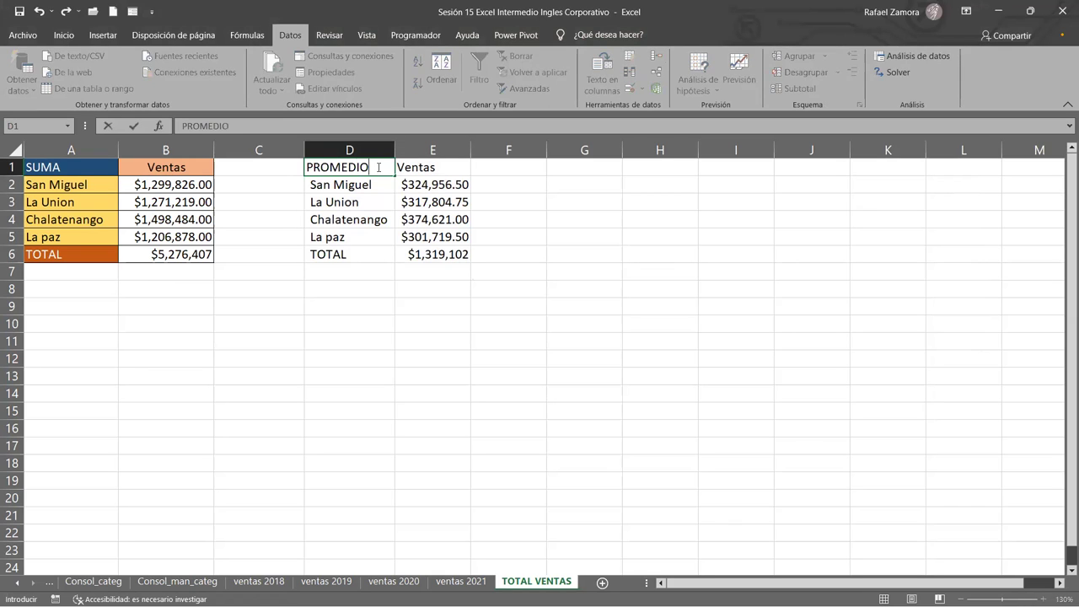
Step: Consolidate the yearly sales into G1 using the Máx. function
left_click(581, 159)
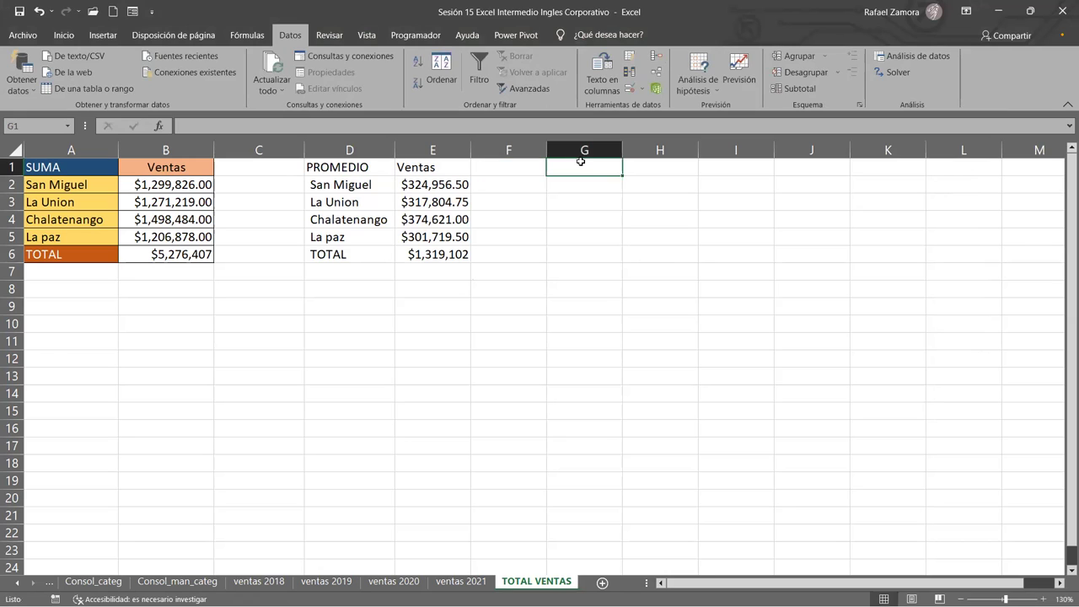
left_click(656, 56)
left_click(753, 181)
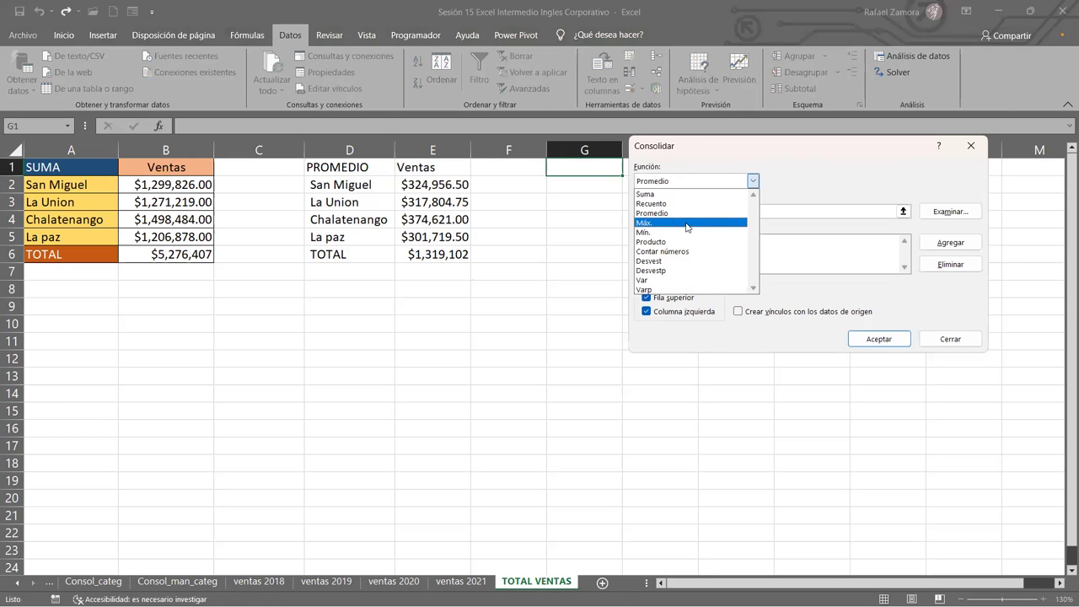
left_click(685, 224)
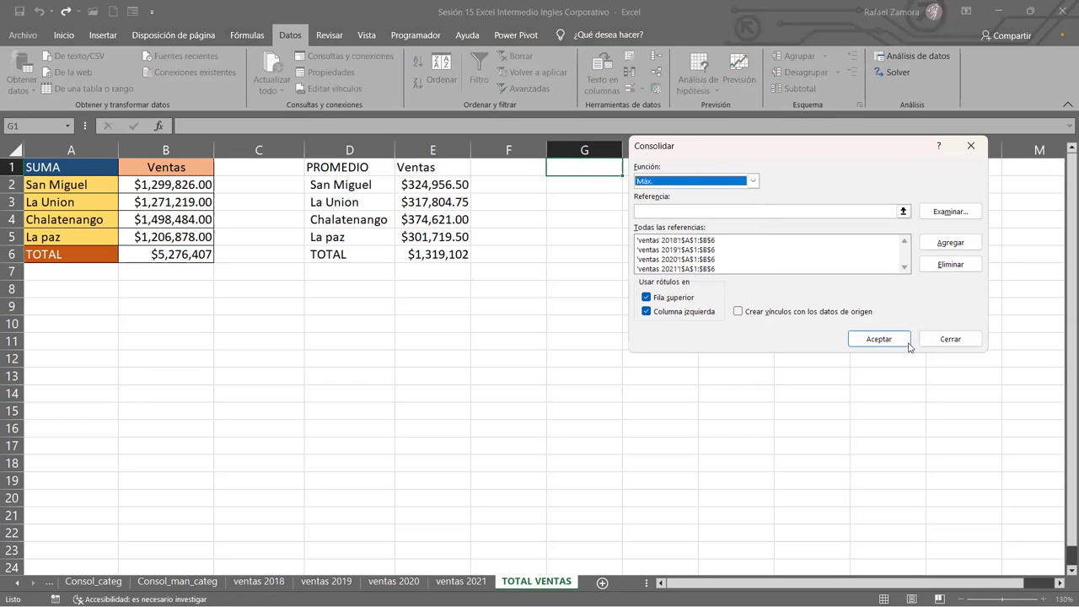
left_click(879, 338)
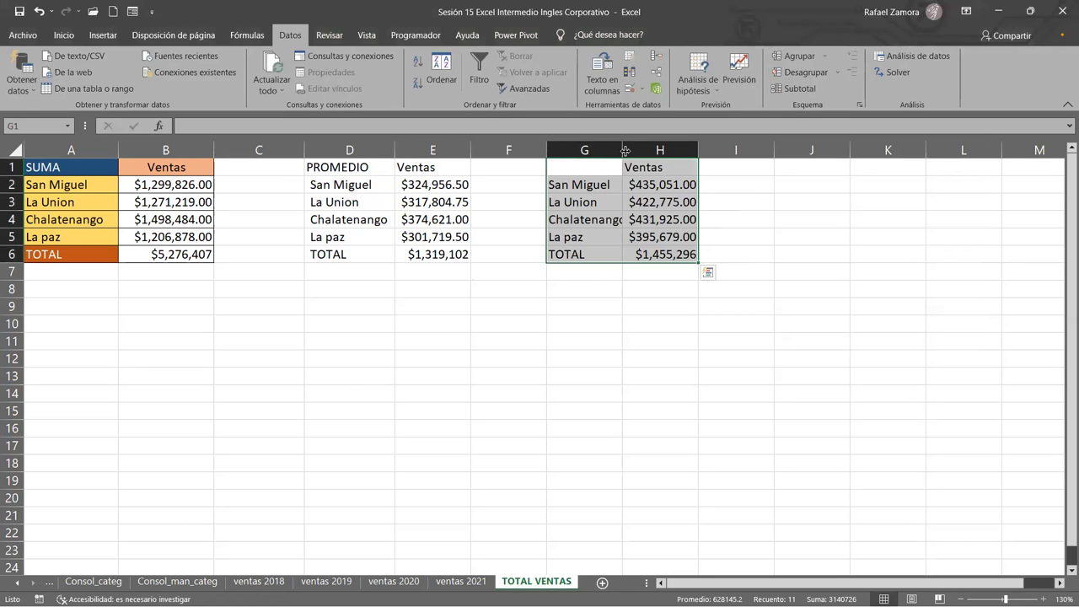
Step: Autofit column G to the region names and head the table MAXIMO
double_click(624, 150)
left_click(599, 165)
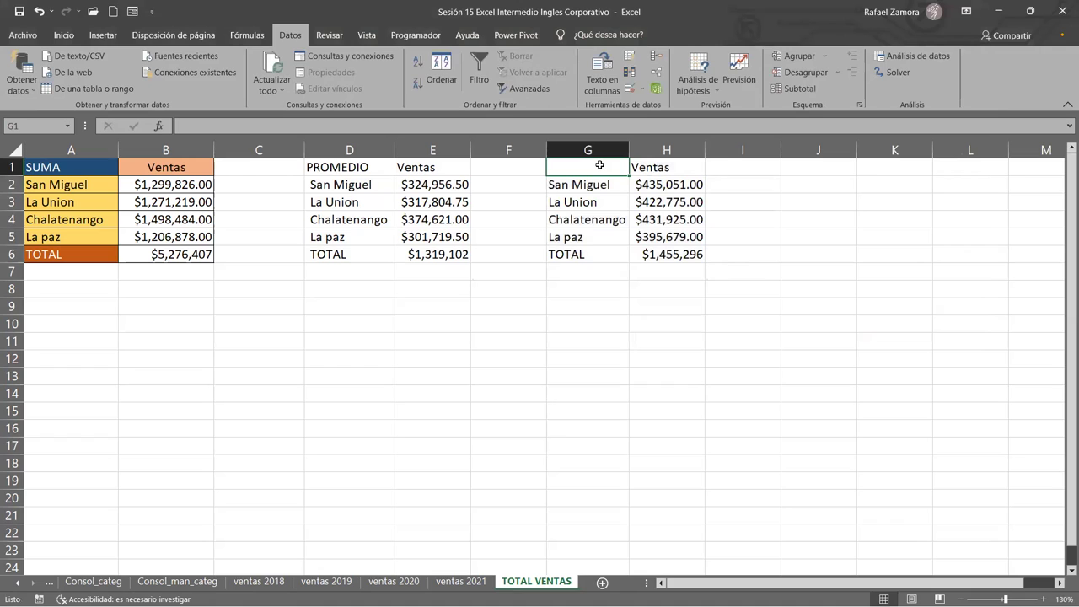
type("MAXIMO")
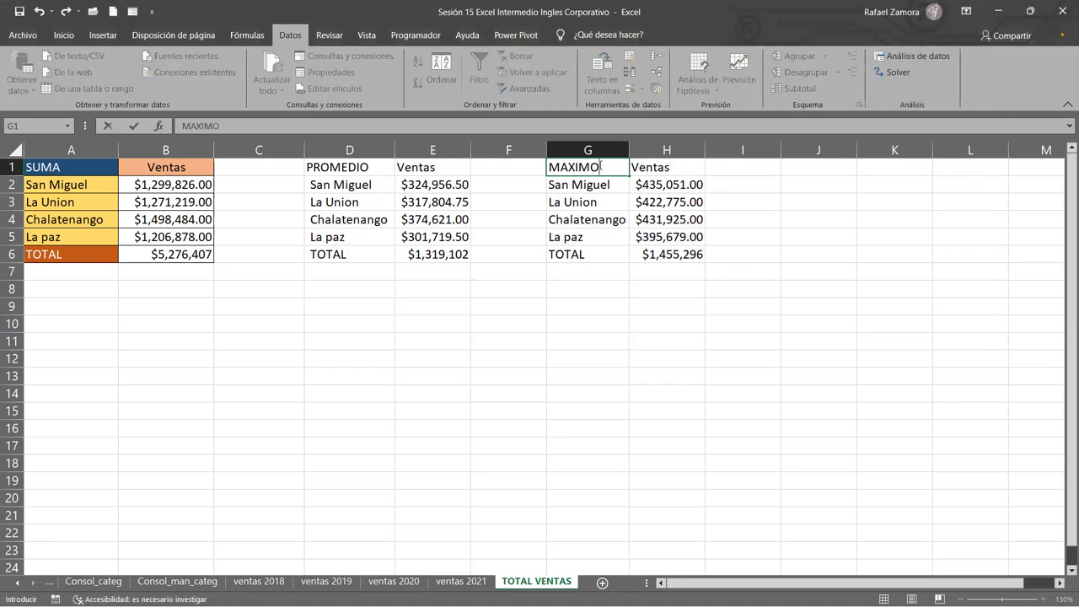
left_click(713, 352)
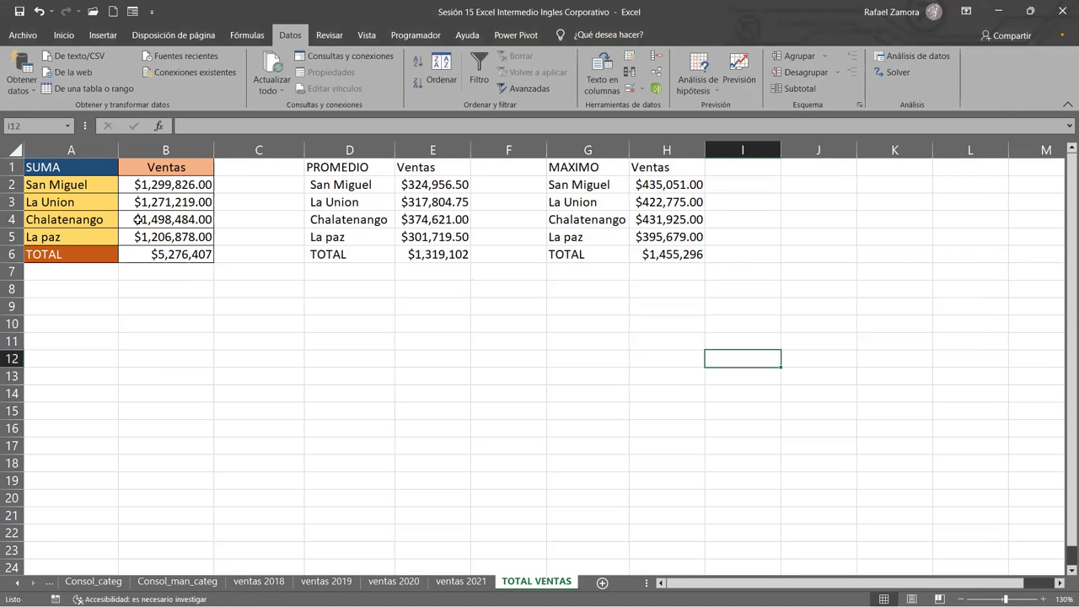
Step: Copy the SUMA label column's formatting from A1:A6 onto D1:D6 and G1:G6
left_click_drag(89, 168, 127, 256)
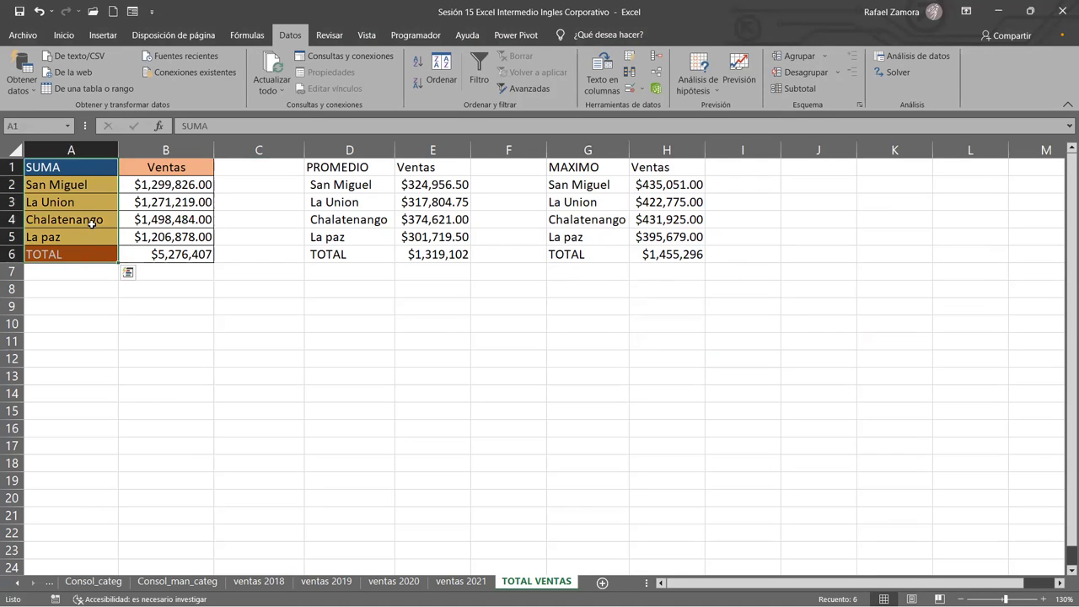
left_click(63, 35)
left_click(42, 88)
left_click_drag(370, 167, 369, 253)
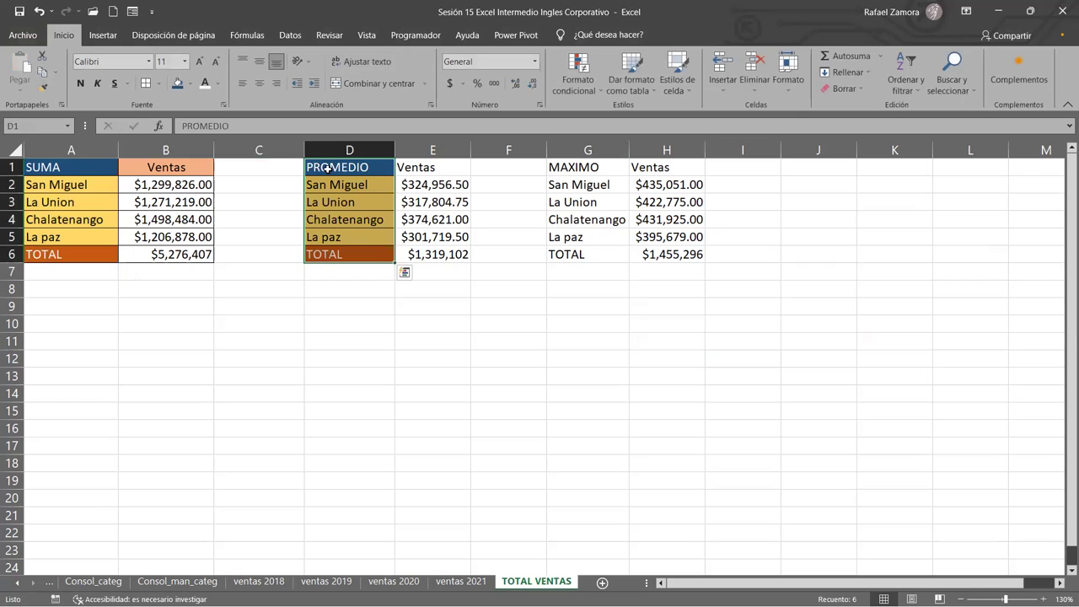
left_click(42, 88)
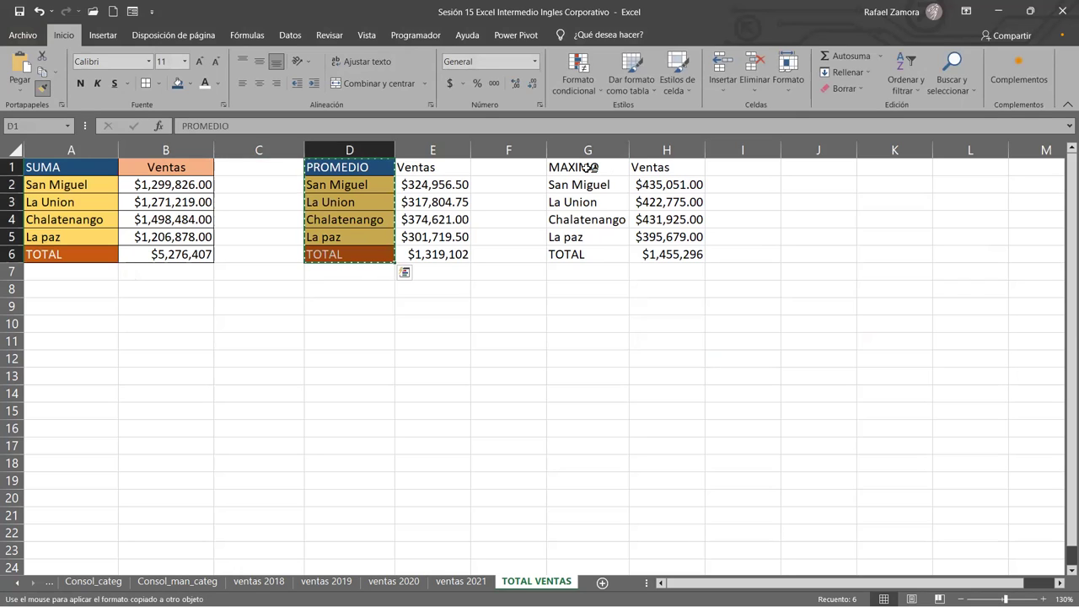
left_click_drag(588, 167, 588, 253)
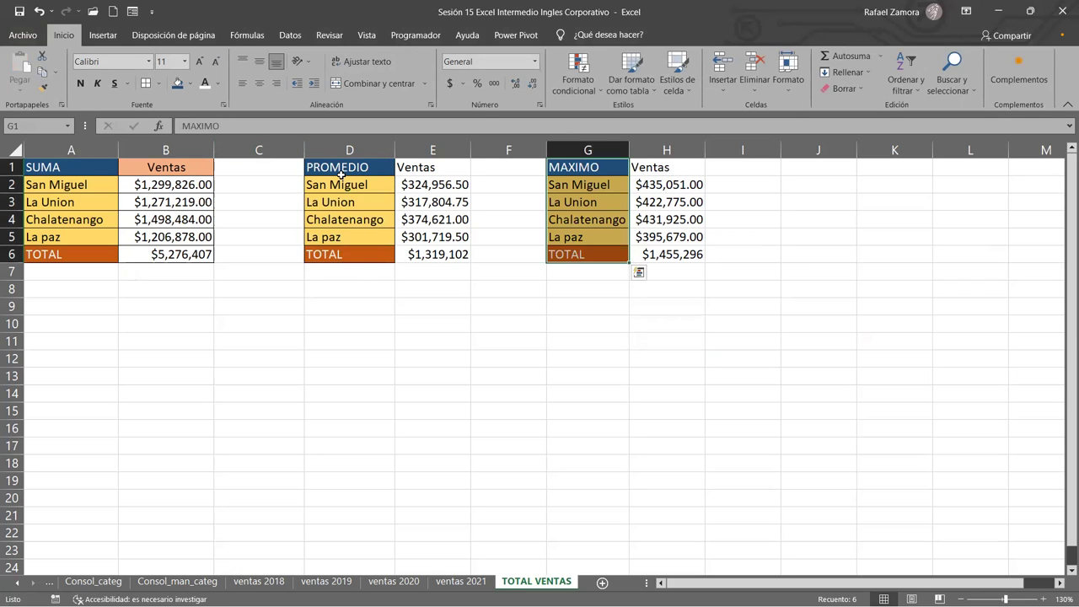
Step: Copy the salmon Ventas header style from B1 onto E1 and H1
left_click(166, 169)
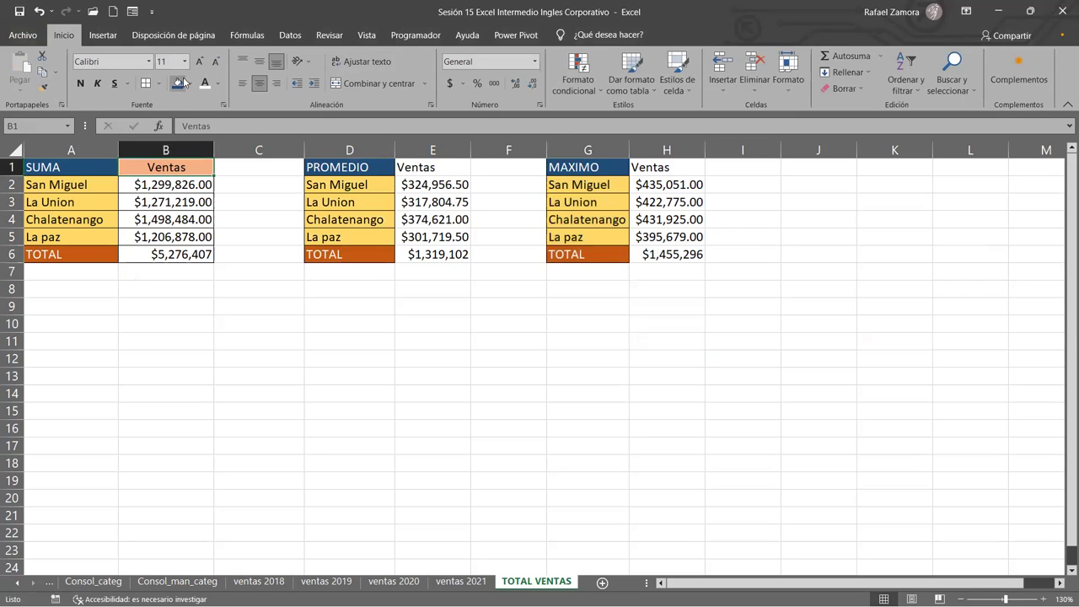
left_click(42, 88)
left_click(443, 166)
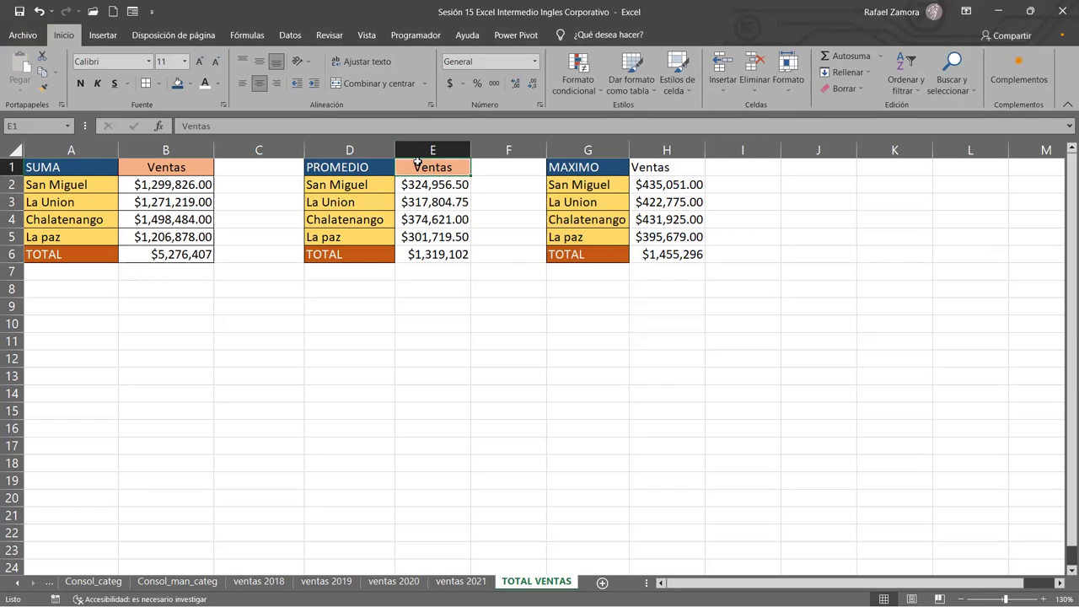
left_click(42, 87)
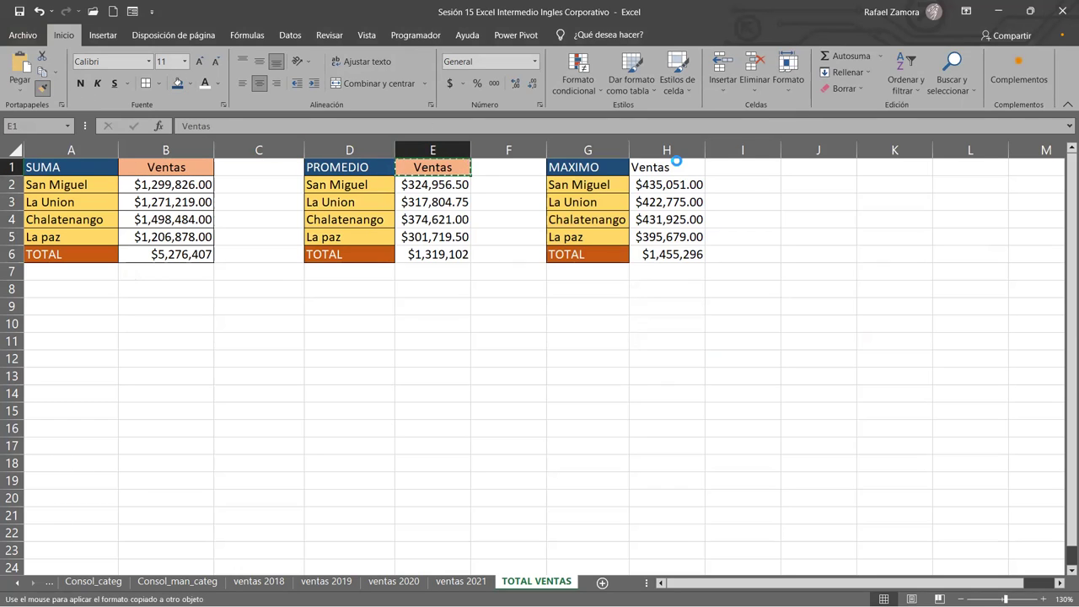
left_click(674, 165)
Step: Widen columns E and H
left_click(781, 385)
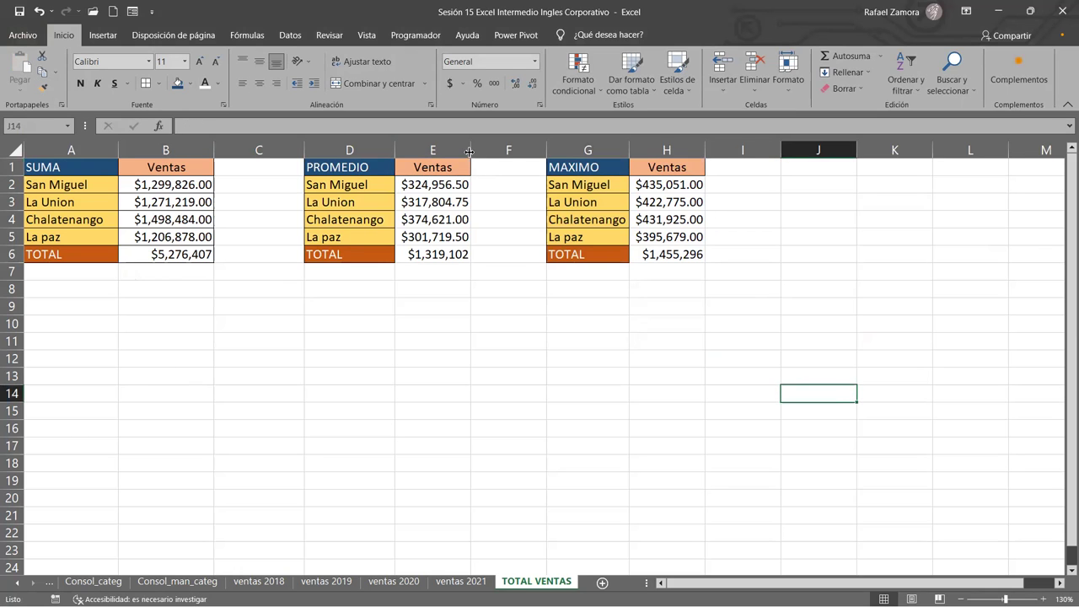
left_click_drag(469, 150, 471, 150)
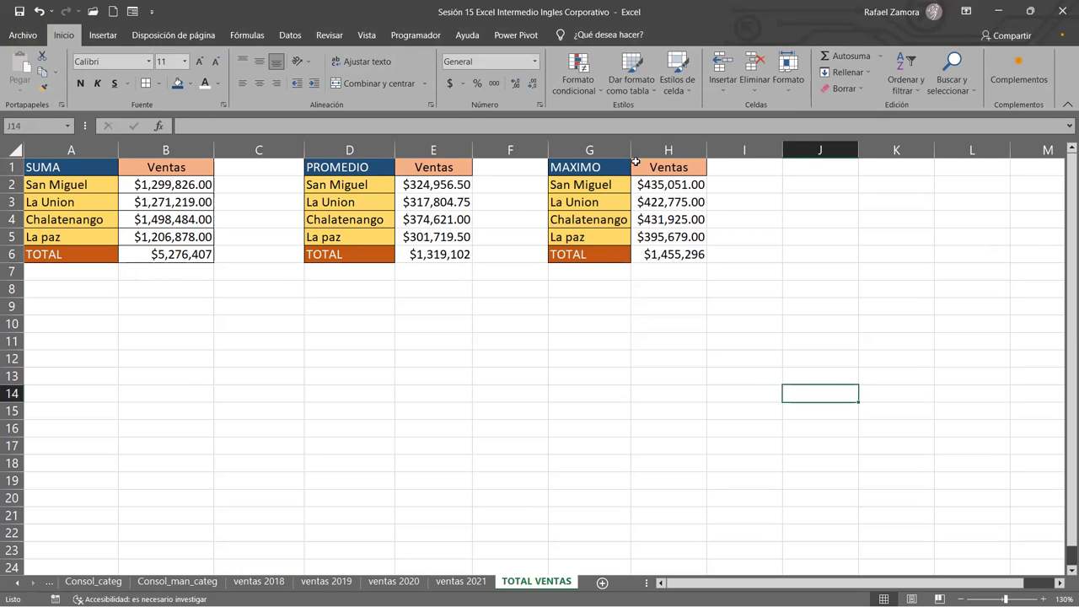
left_click(459, 150)
left_click(695, 150, "ctrl")
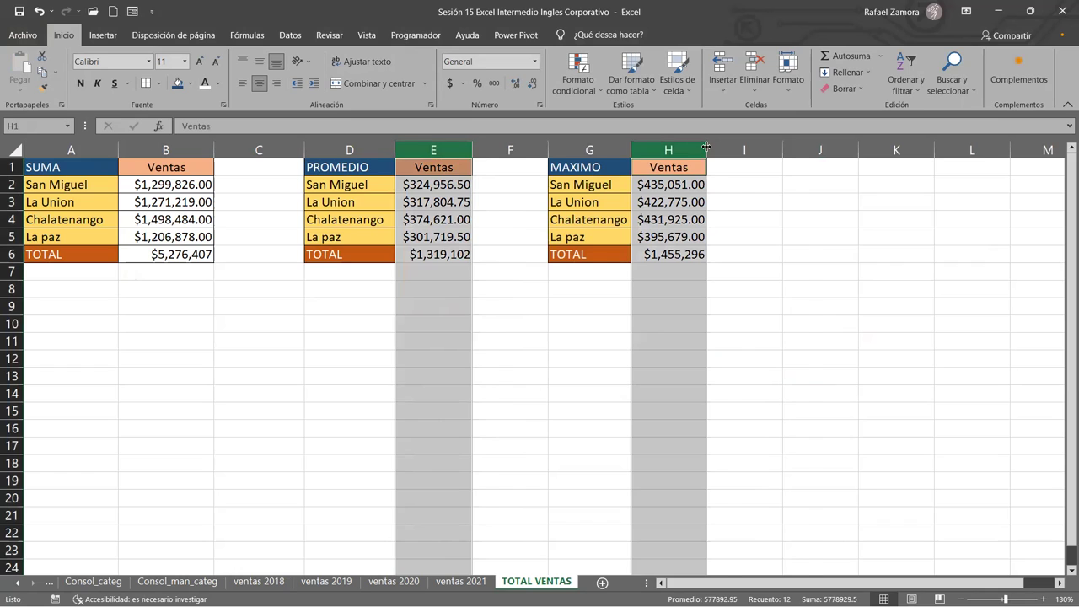
left_click_drag(706, 149, 731, 149)
Step: Paint column B's bordered formatting onto E1:E6 and H1:H6, then select G1:H6
left_click(750, 368)
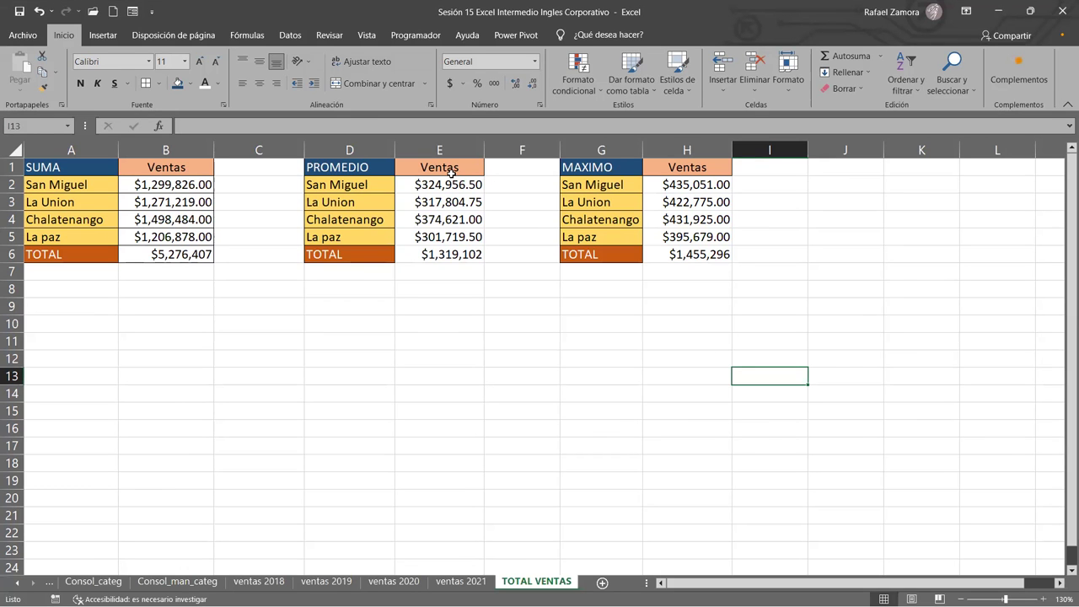
left_click_drag(172, 166, 177, 256)
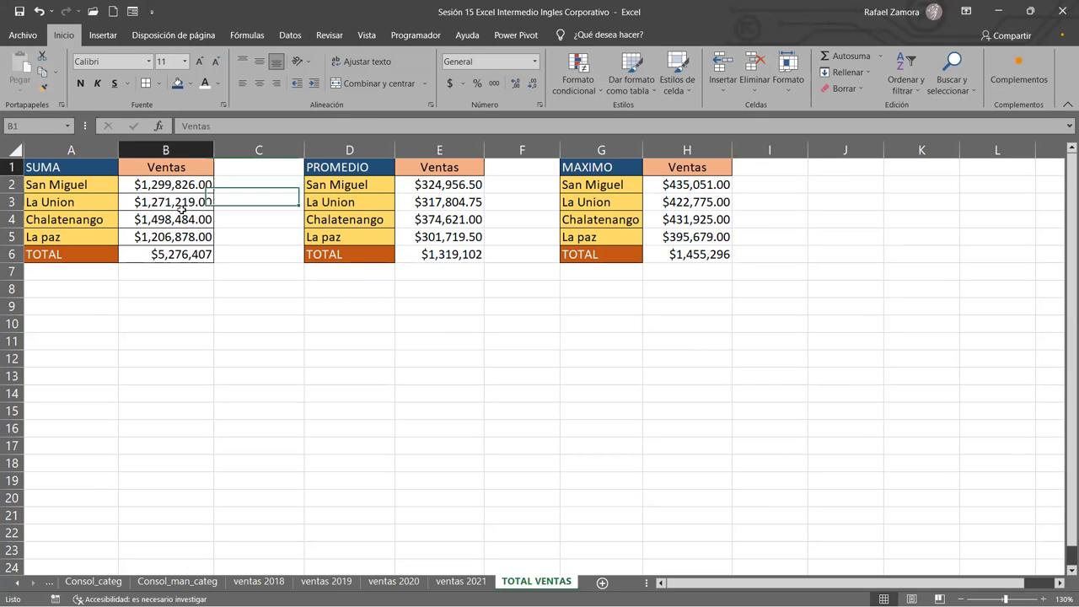
left_click(43, 88)
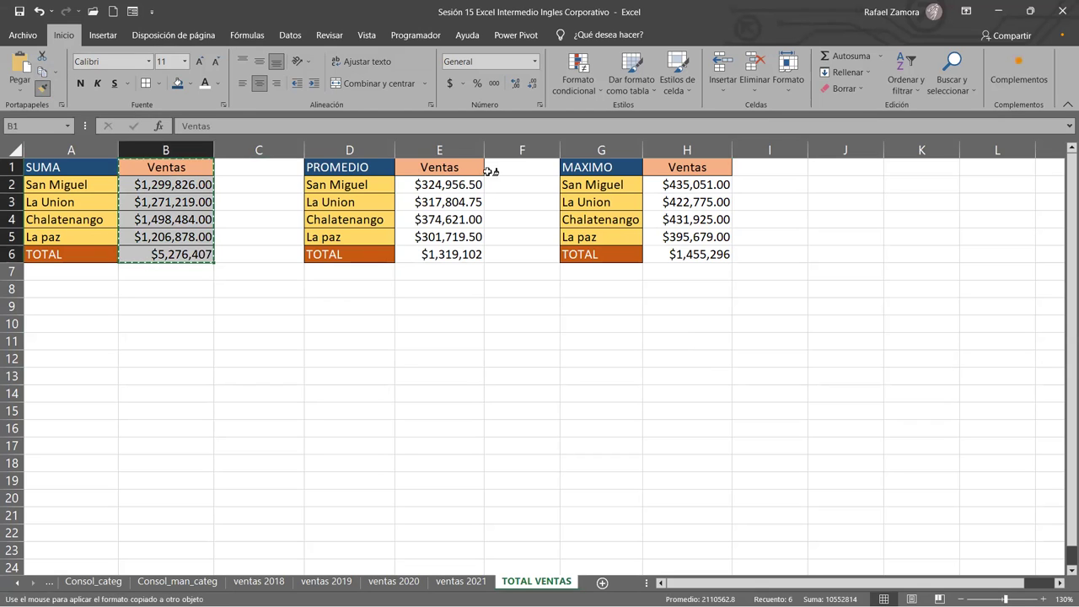
left_click_drag(456, 174, 455, 255)
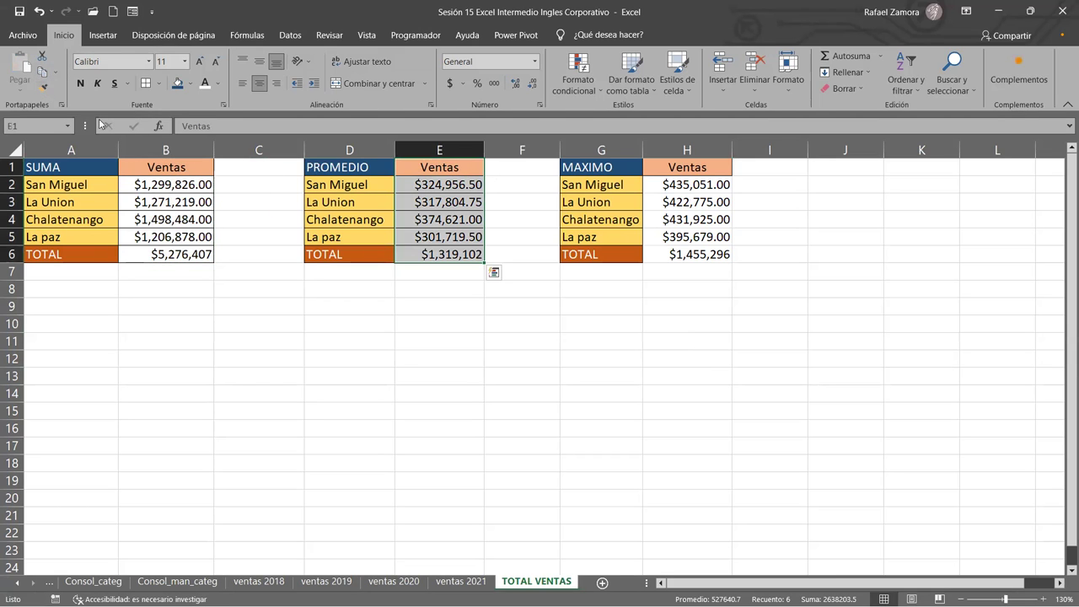
left_click(47, 88)
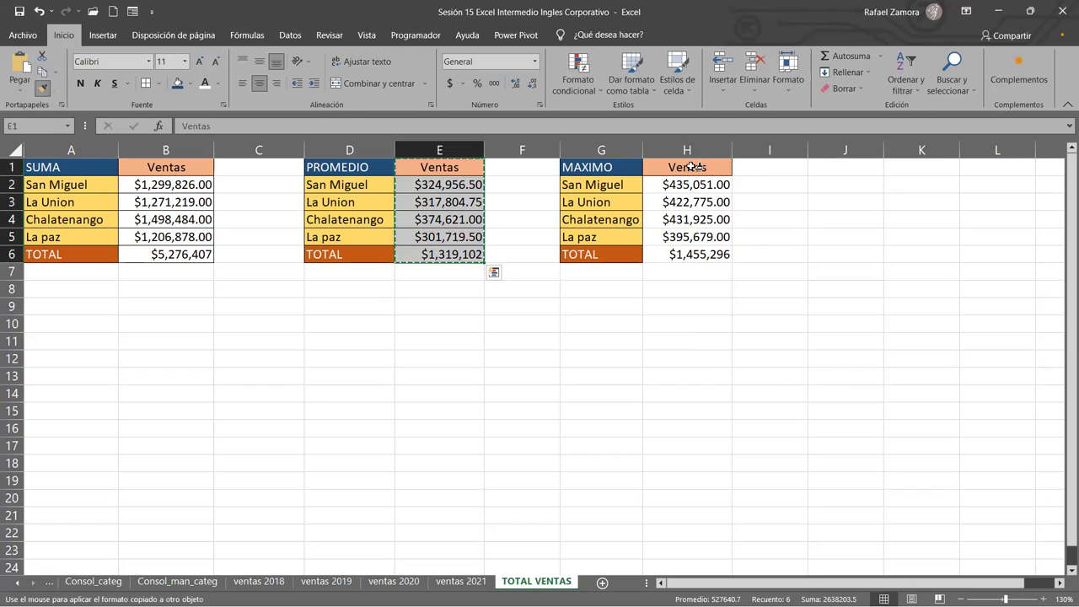
left_click_drag(686, 167, 687, 254)
left_click(878, 371)
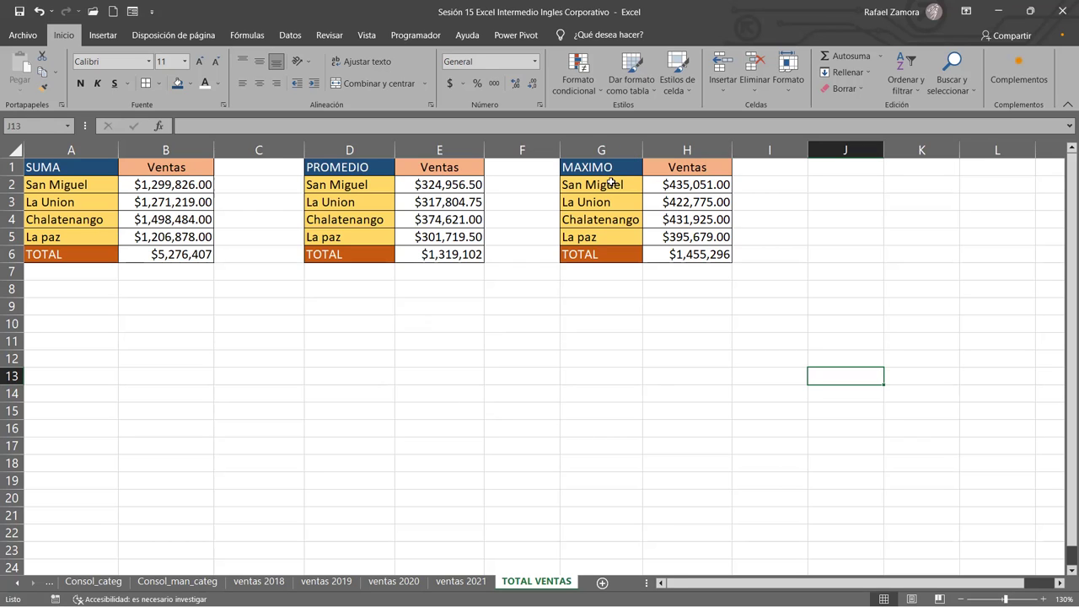
left_click_drag(610, 171, 706, 254)
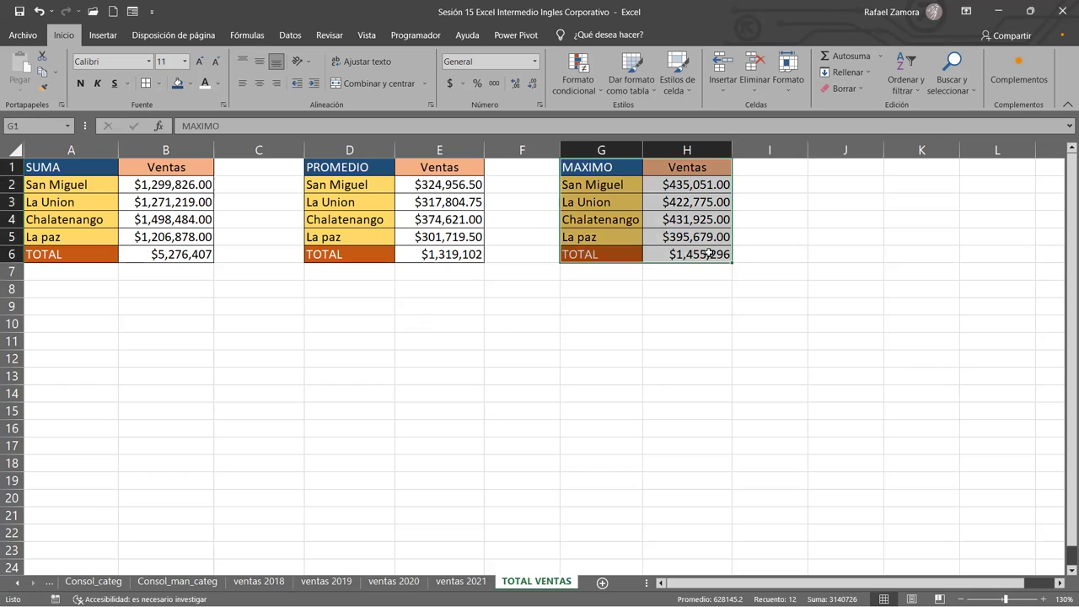
Step: Copy the MAXIMO table G1:H6 and bring up the paste options at G10
key("ctrl+c")
left_click(611, 324)
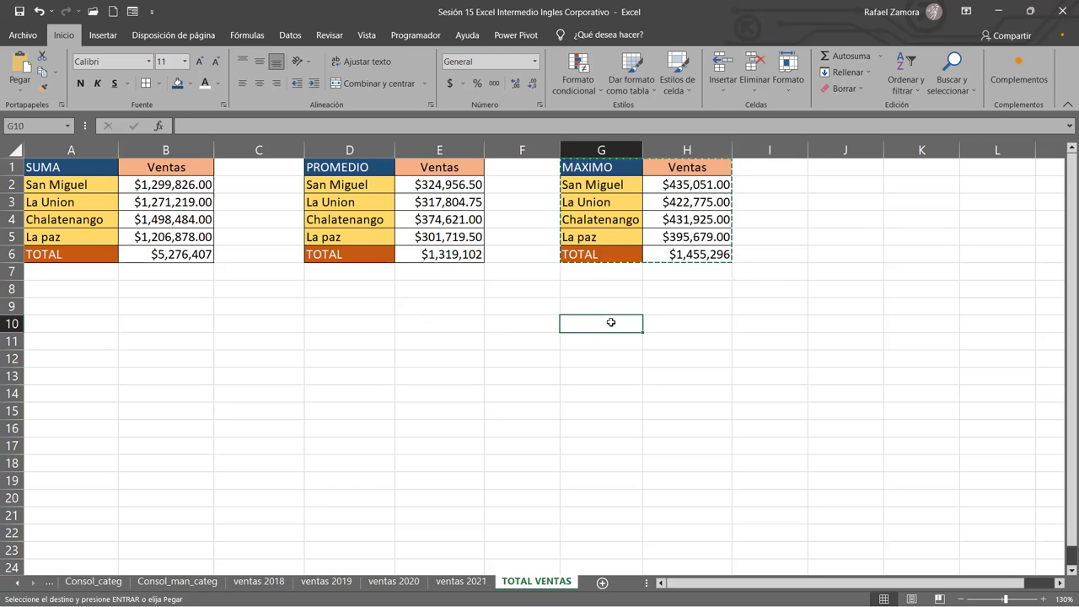
right_click(608, 327)
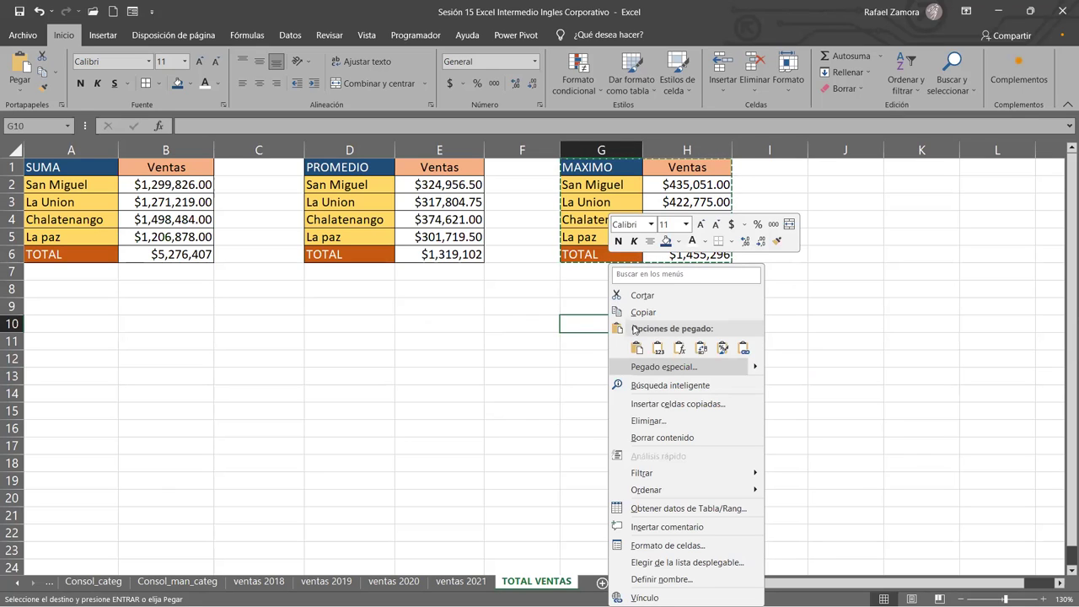
Step: Paste the MAXIMO table as values at G10, then try and undo G2:G5's yellow fill on it
left_click(665, 349)
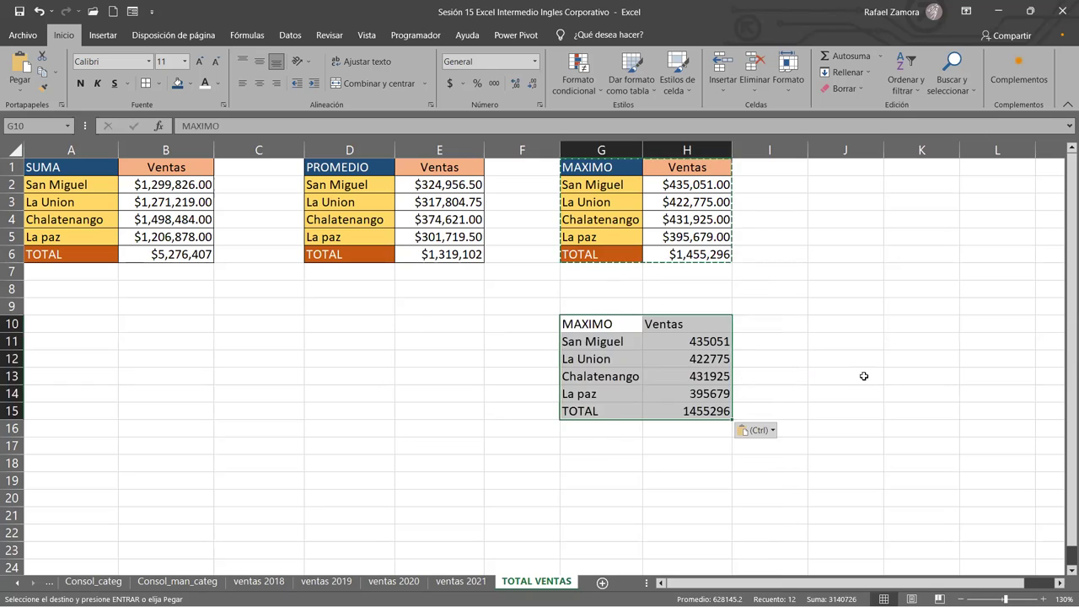
left_click(814, 340)
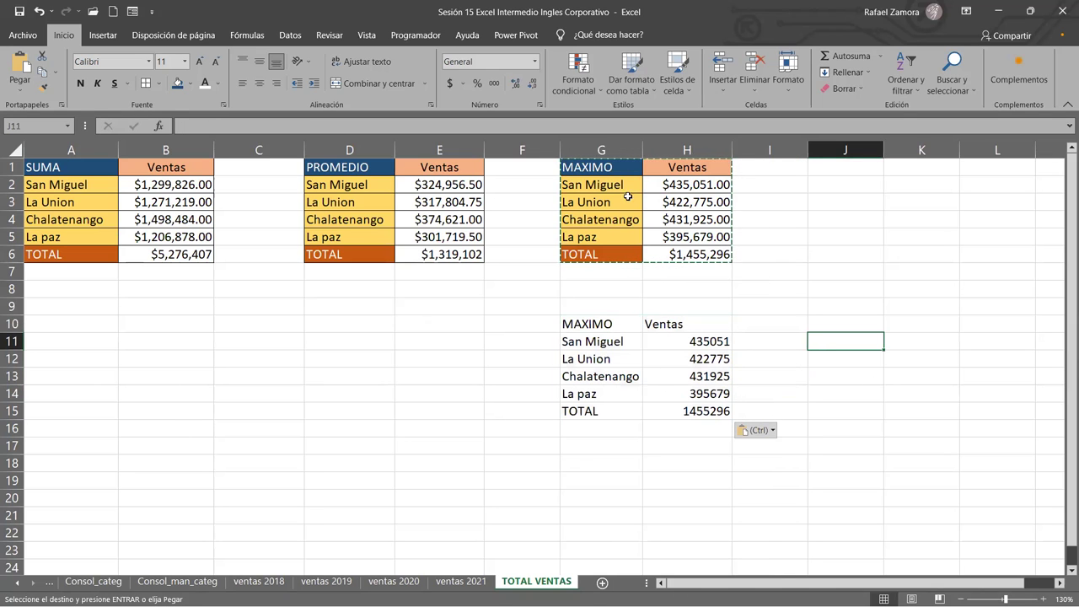
left_click_drag(617, 186, 606, 235)
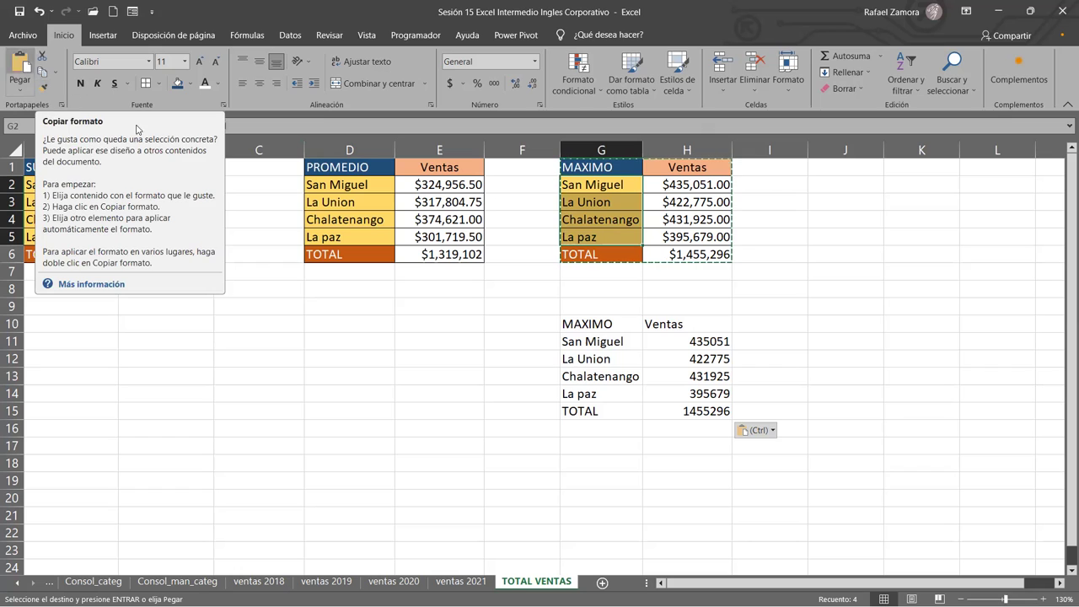
left_click(42, 88)
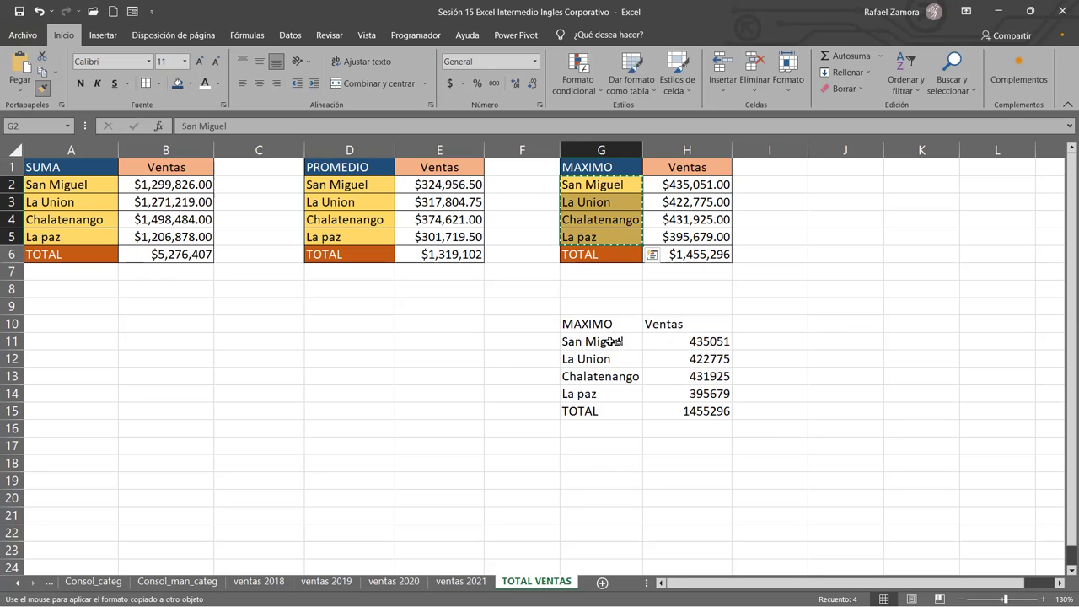
left_click(605, 337)
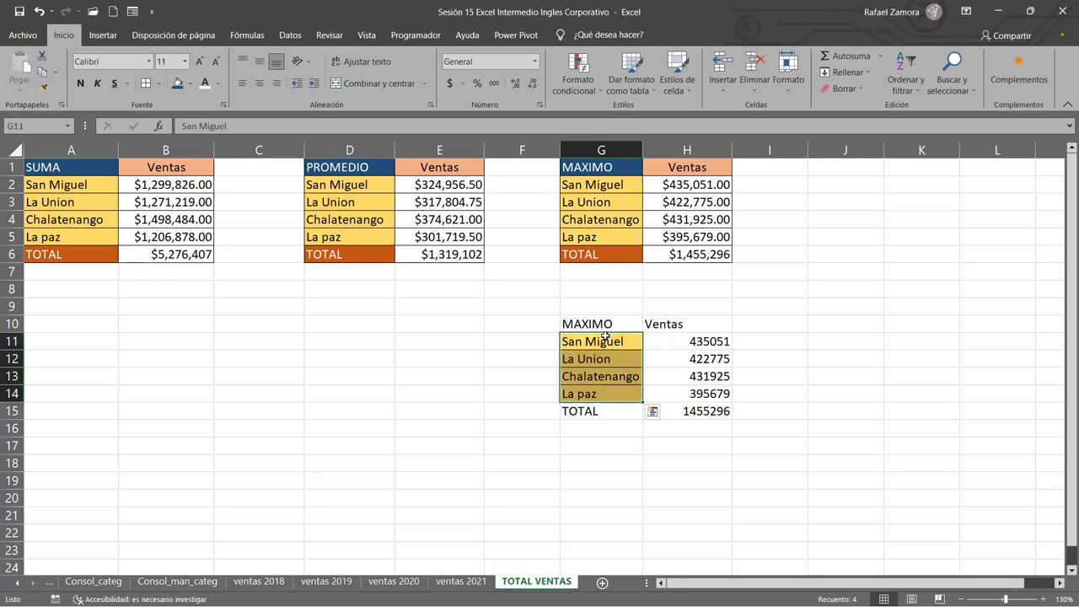
key("ctrl+z")
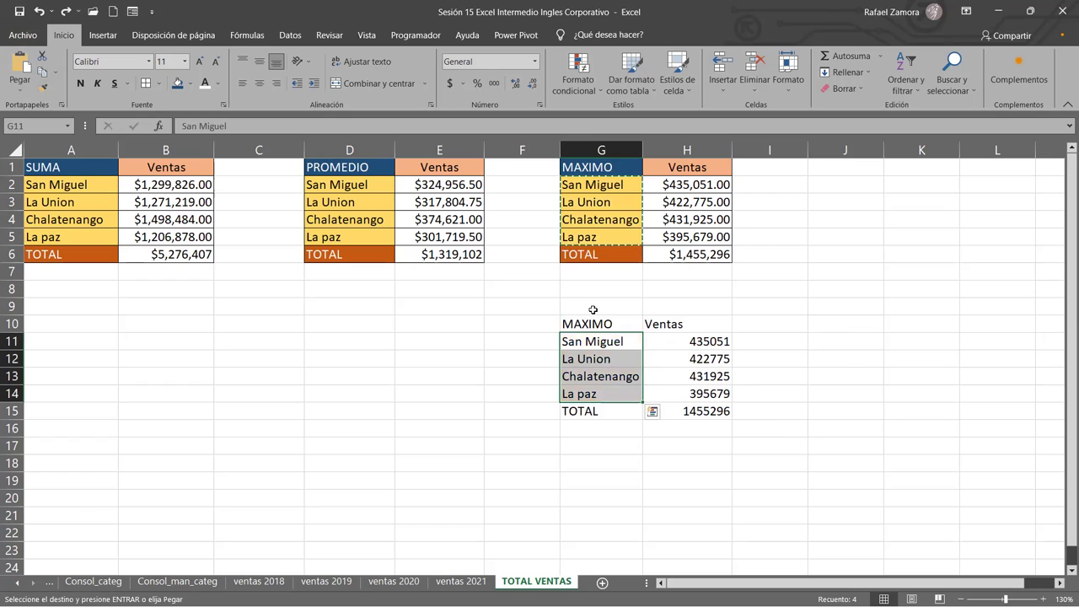
Step: Try and undo D1's dark-blue format on G11:G15, then clear the block G9:I20
left_click(576, 324)
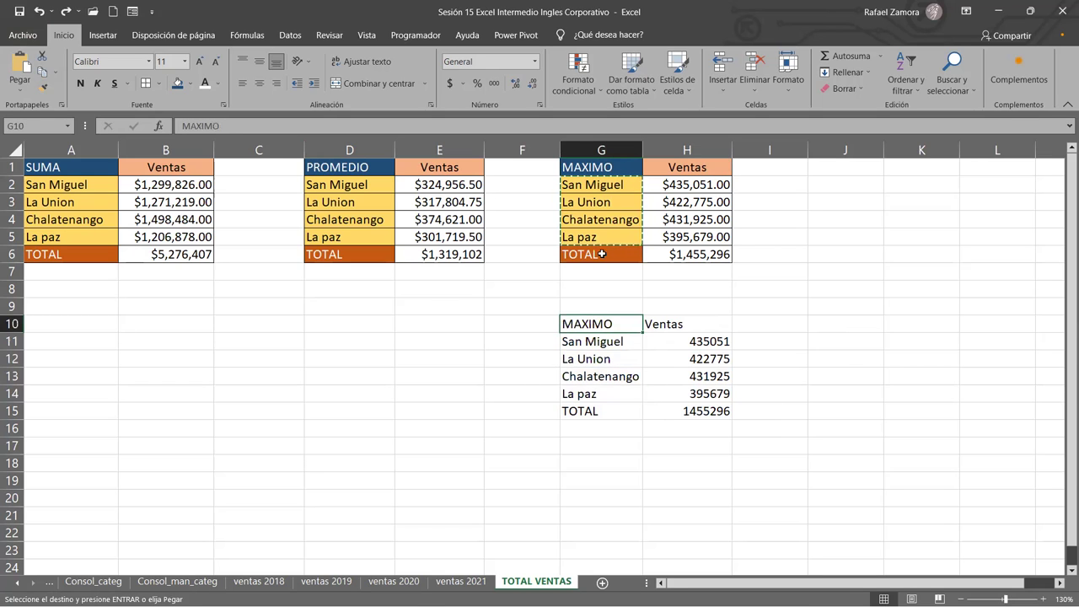
left_click(384, 166)
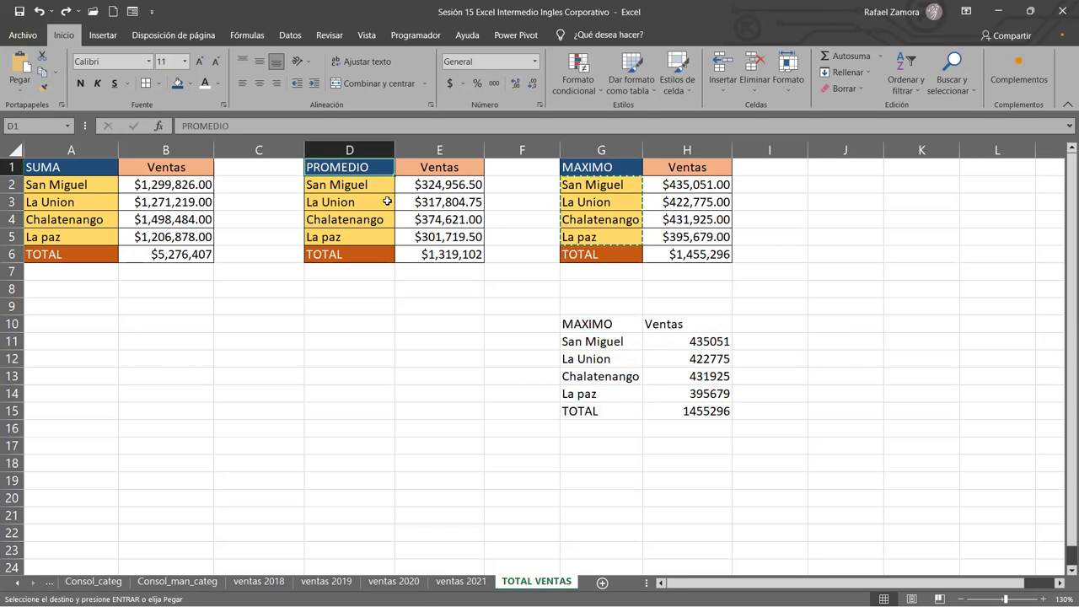
left_click(42, 88)
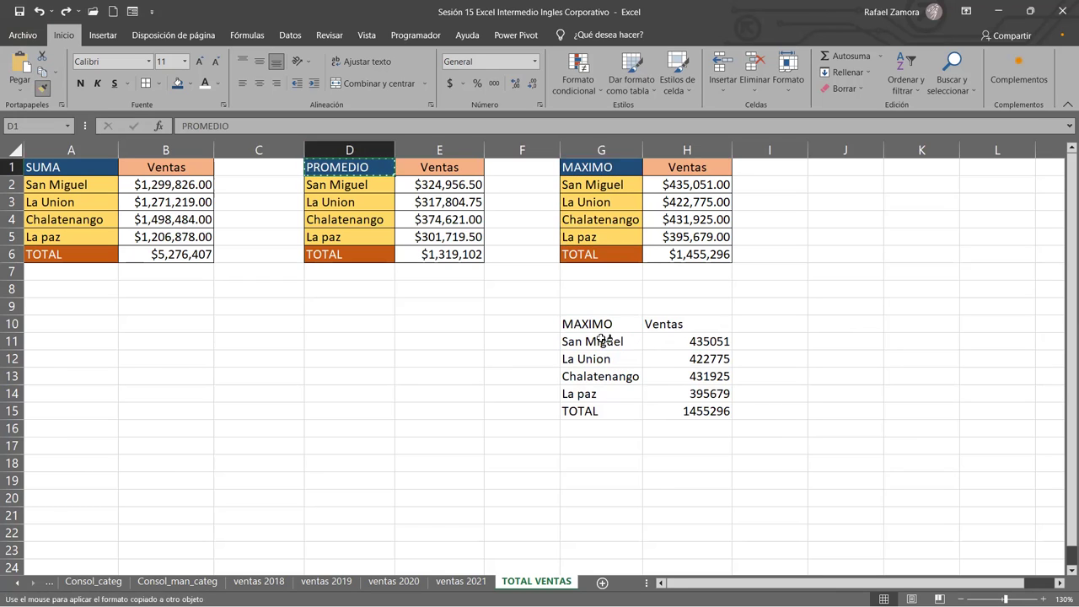
left_click_drag(605, 337, 606, 410)
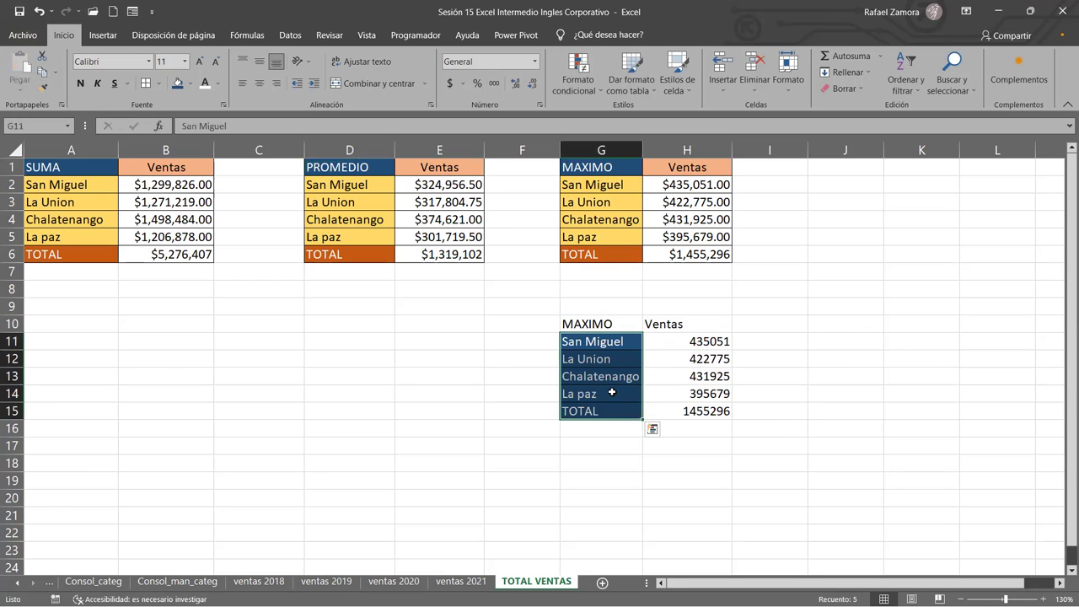
key("ctrl+z")
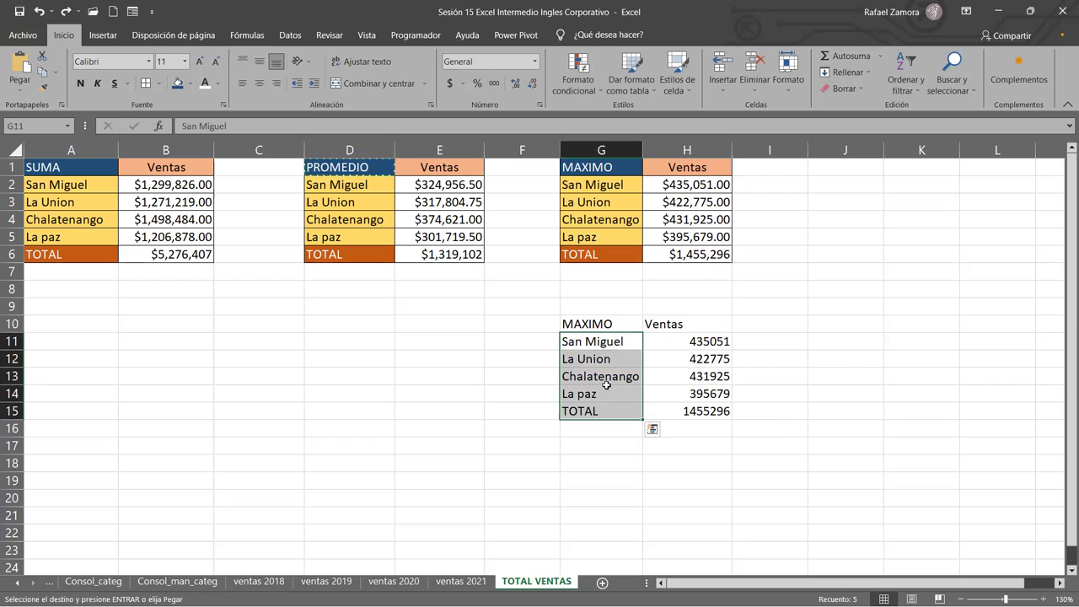
left_click_drag(582, 305, 761, 490)
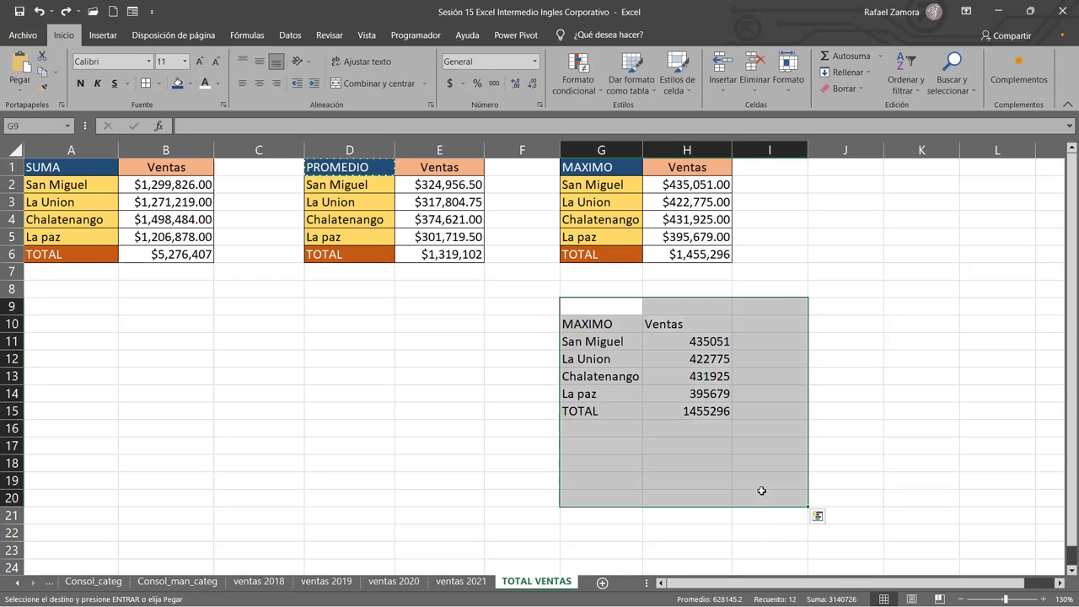
key("Delete")
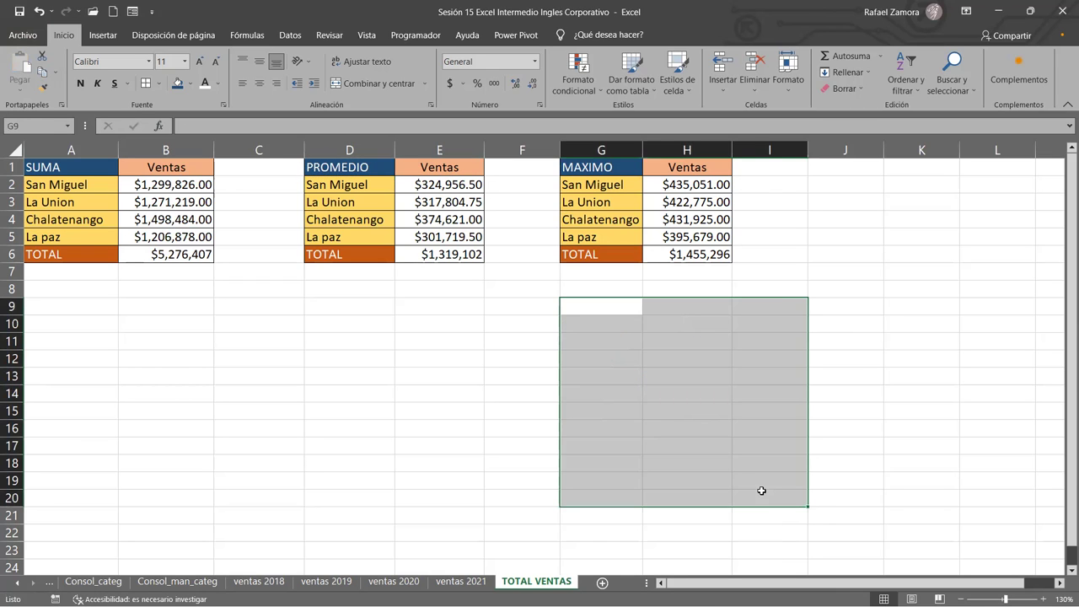
Step: Refocus Excel, show the Fórmulas function library, and select cells G13 and H11
left_click(853, 336)
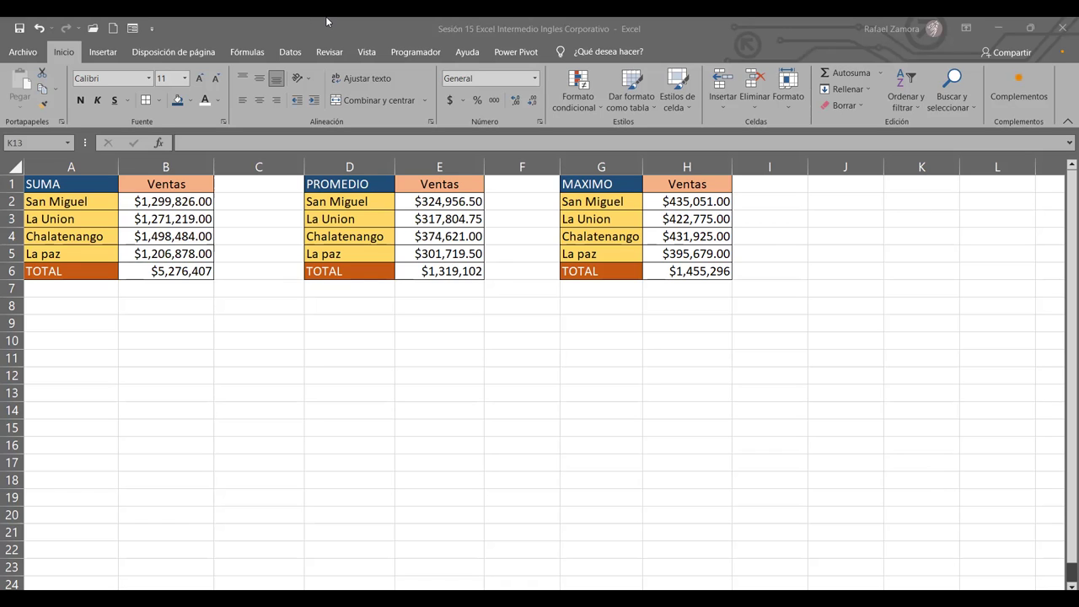
left_click(427, 74)
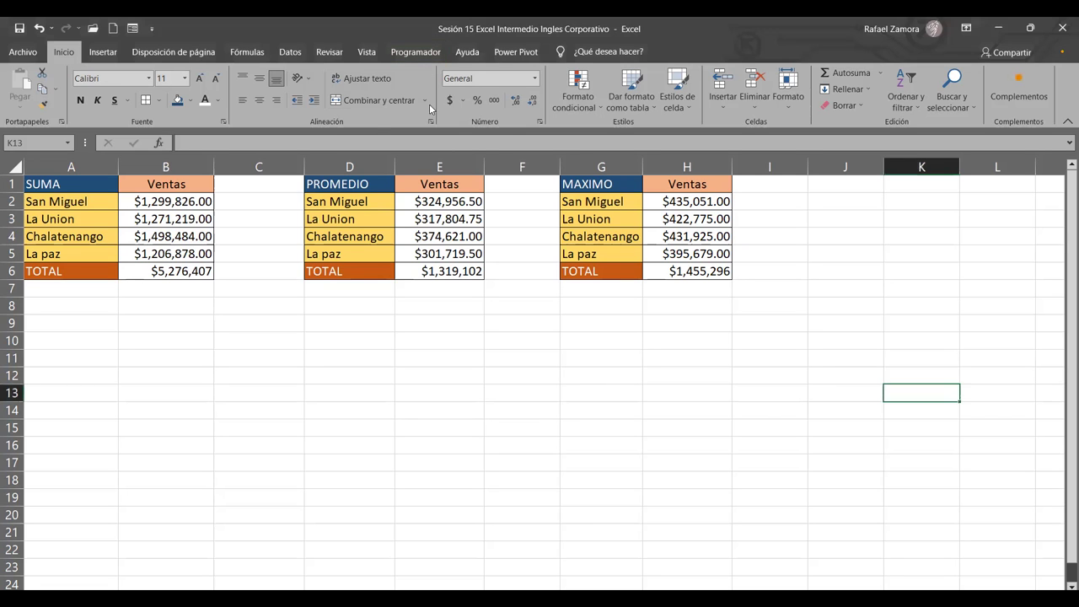
left_click(247, 52)
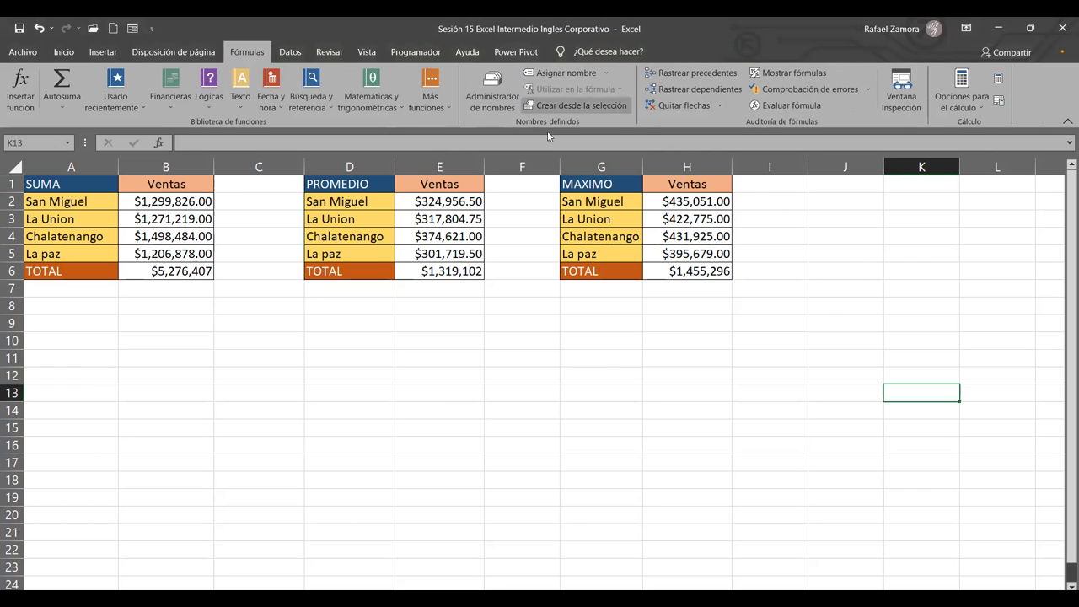
left_click(578, 385)
left_click(667, 359)
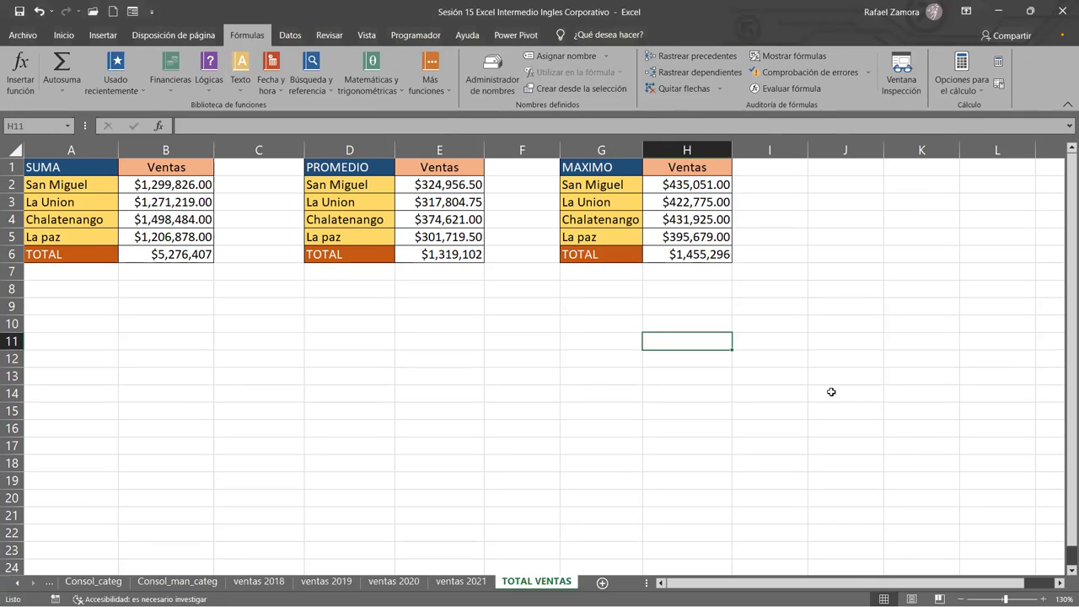
Step: AutoSum column B into B8 and copy the formula to E8 and H8 for the PROMEDIO and MAXIMO tables
left_click(177, 287)
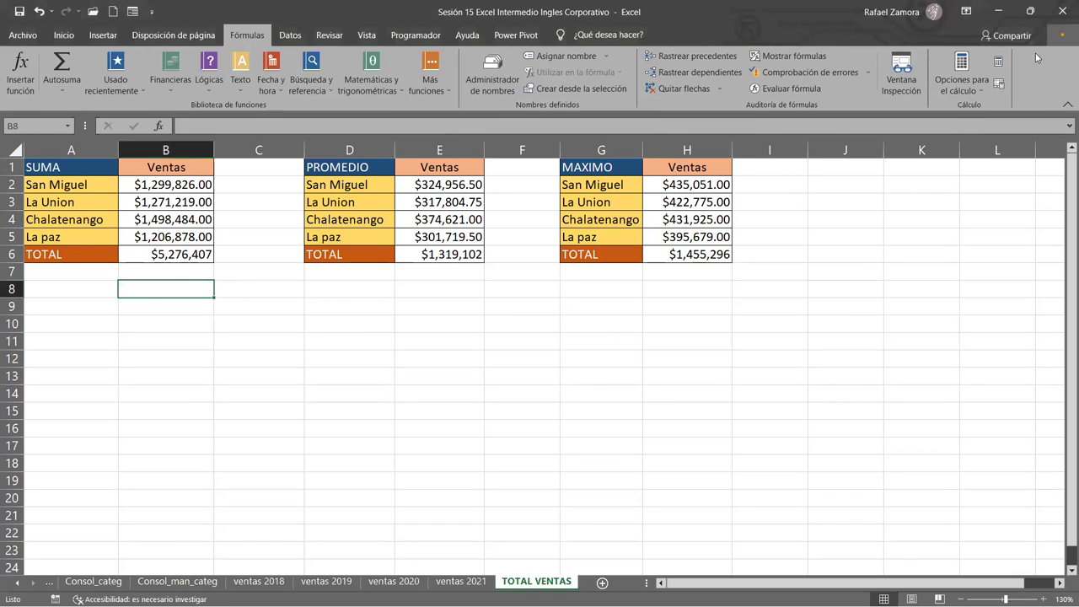
left_click(64, 34)
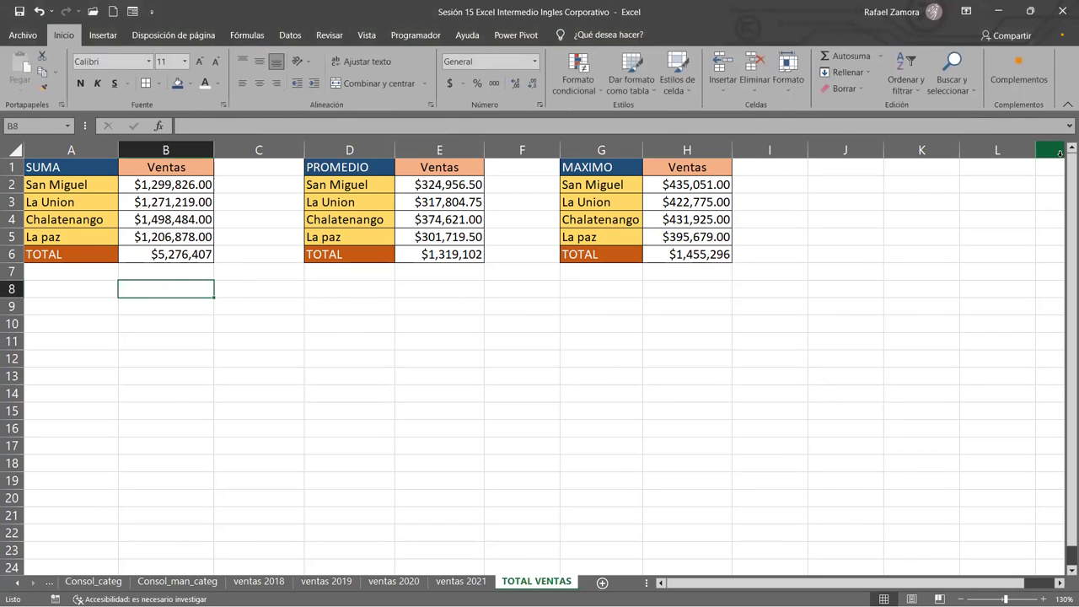
left_click(845, 56)
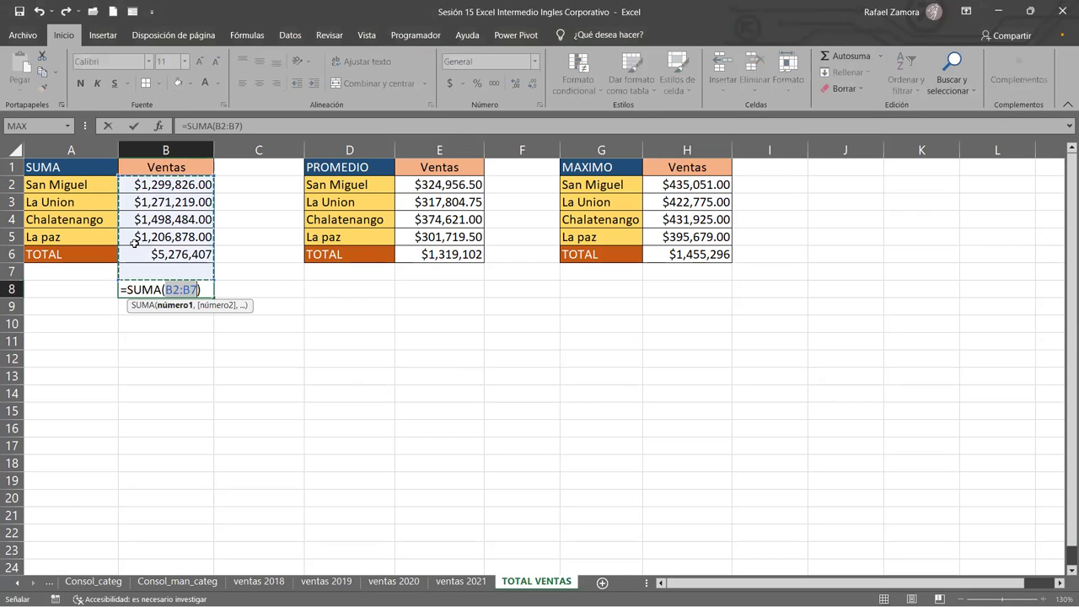
key("Return")
left_click(192, 286)
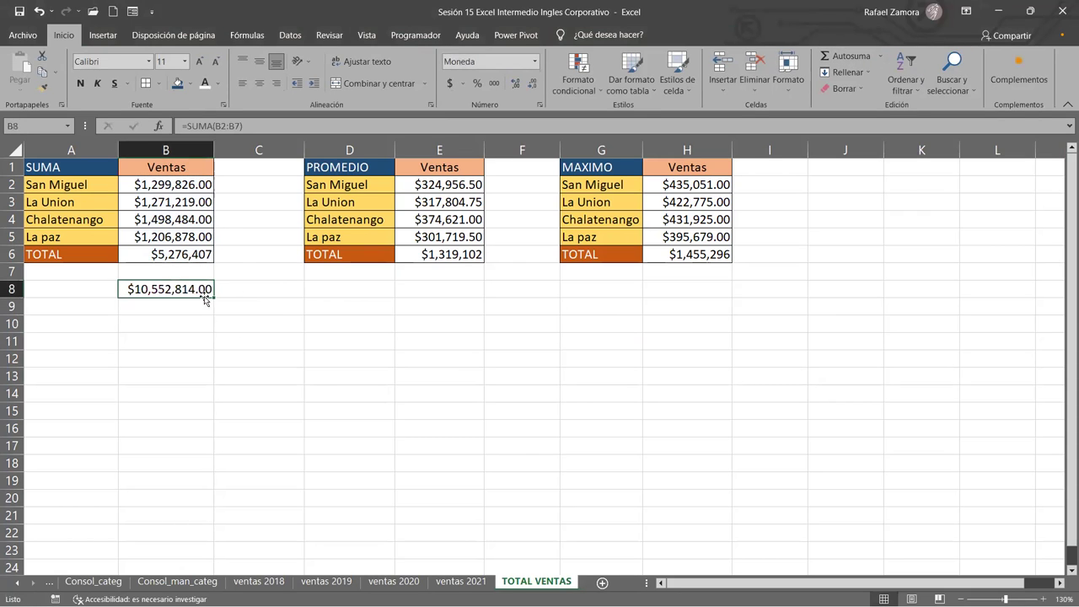
key("ctrl+c")
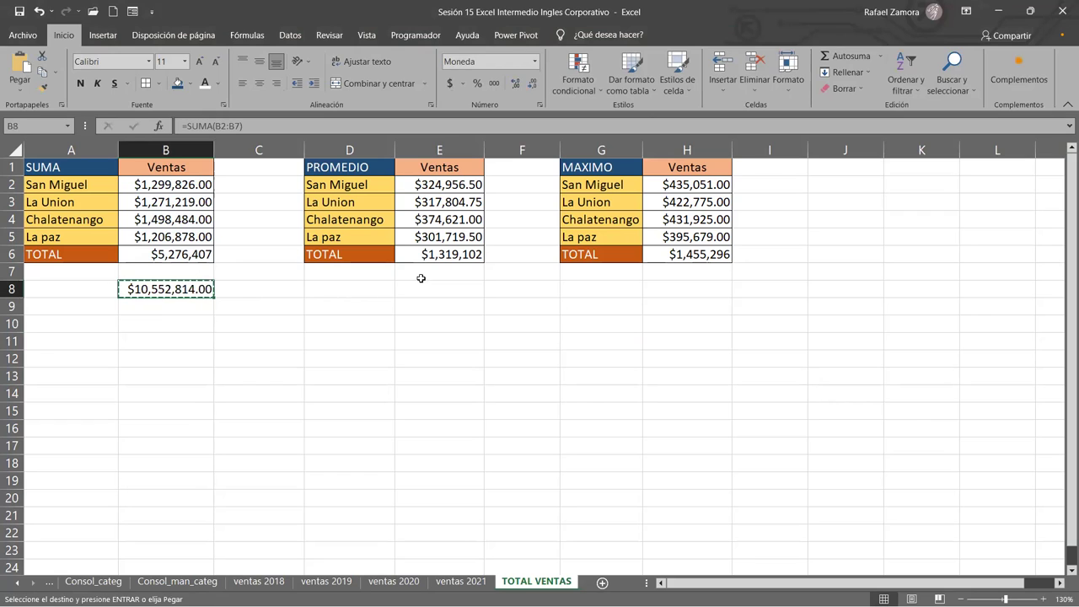
left_click(429, 287)
key("ctrl+v")
left_click(686, 289)
key("Return")
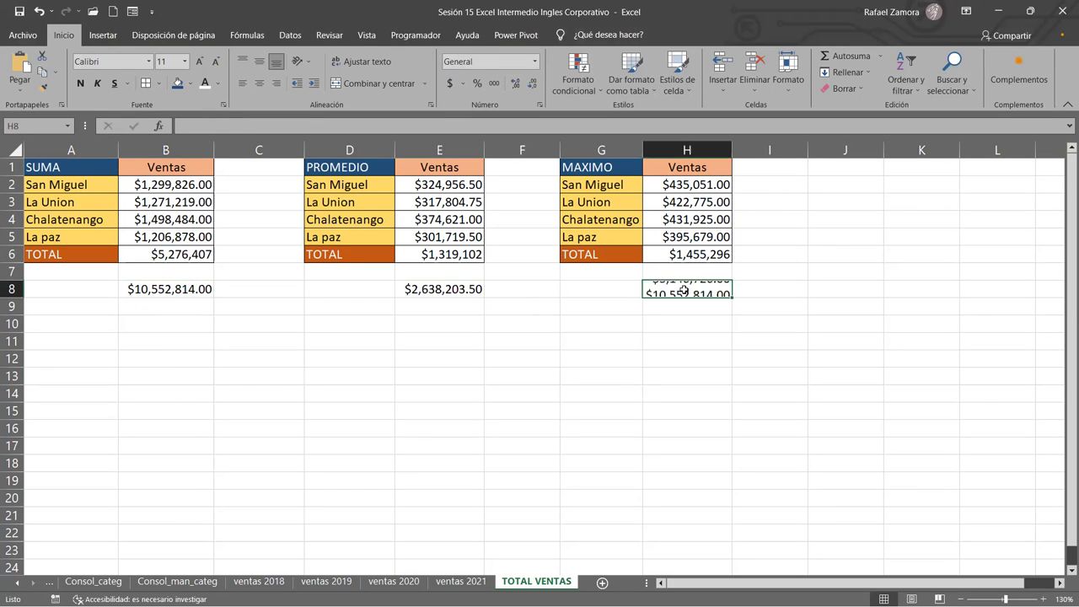
Step: Apply borders to the sum cells B8, E8 and H8
left_click(172, 287)
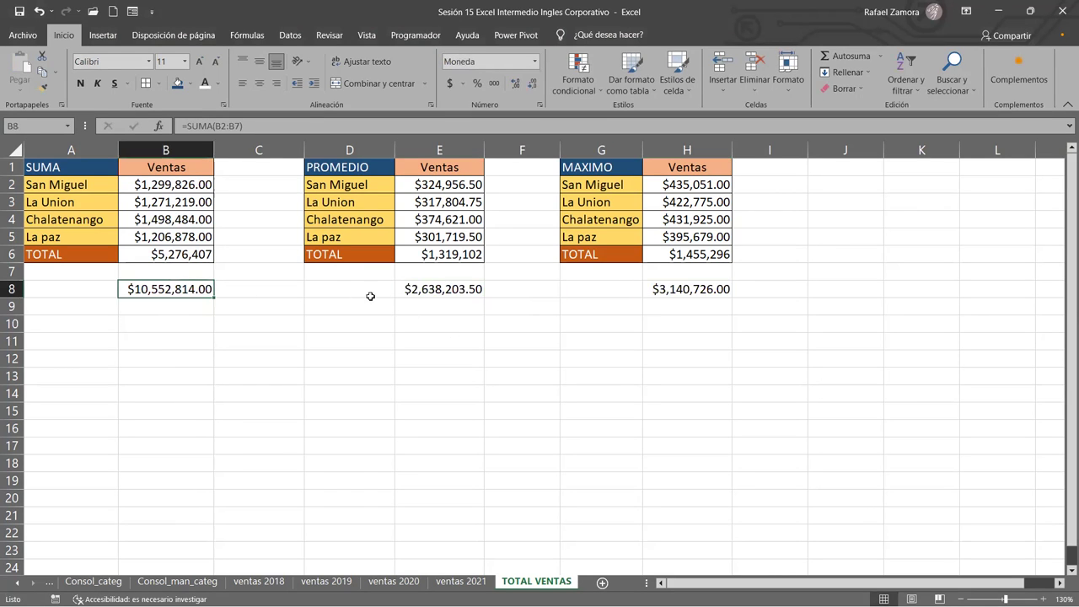
left_click(441, 289, "ctrl")
left_click(708, 288, "ctrl")
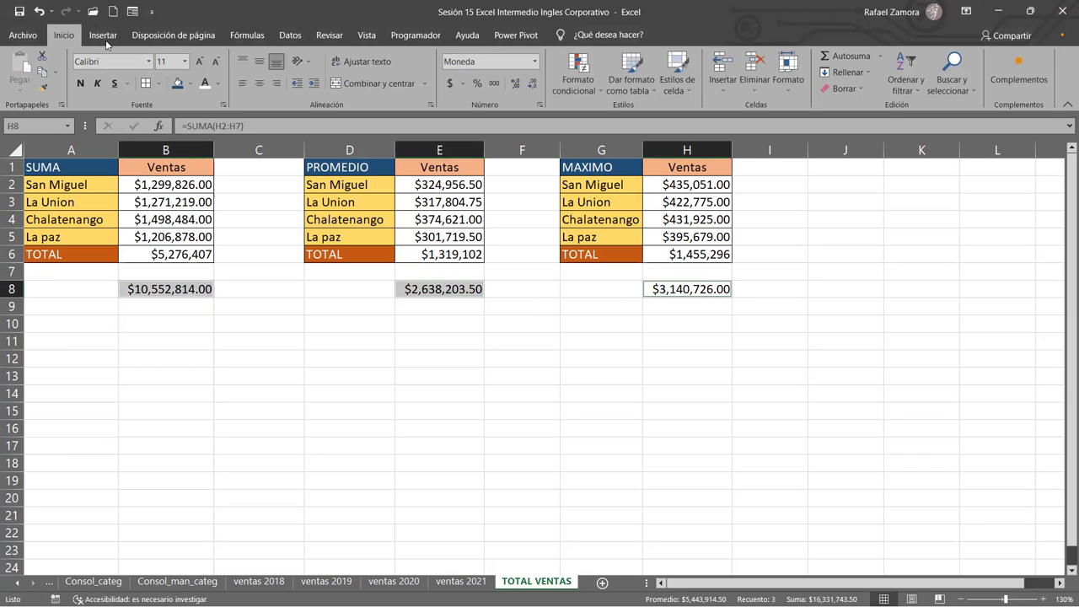
left_click(143, 84)
left_click(440, 368)
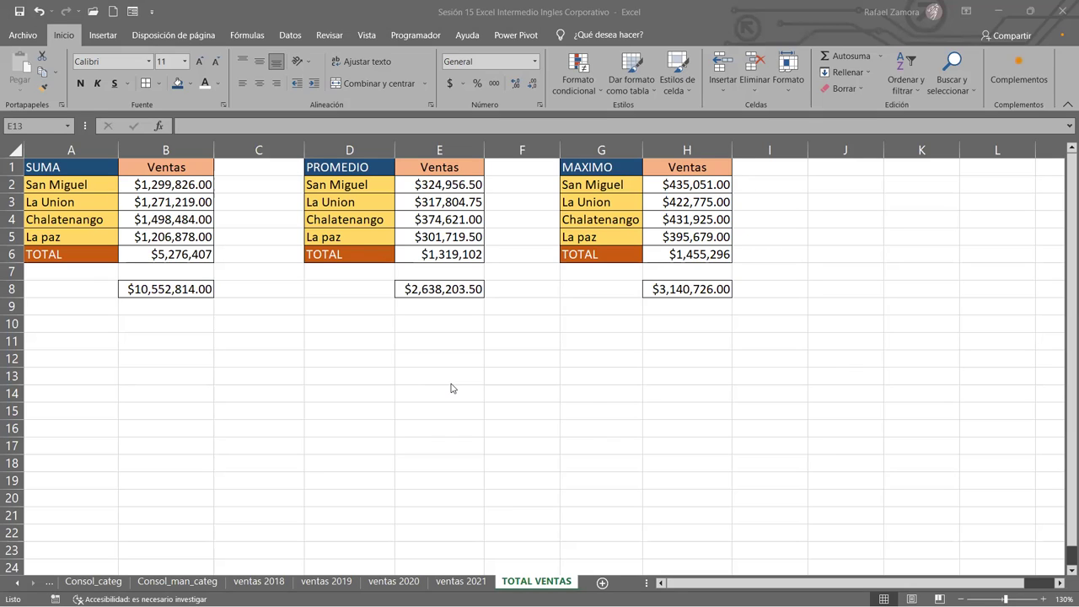
left_click(358, 44)
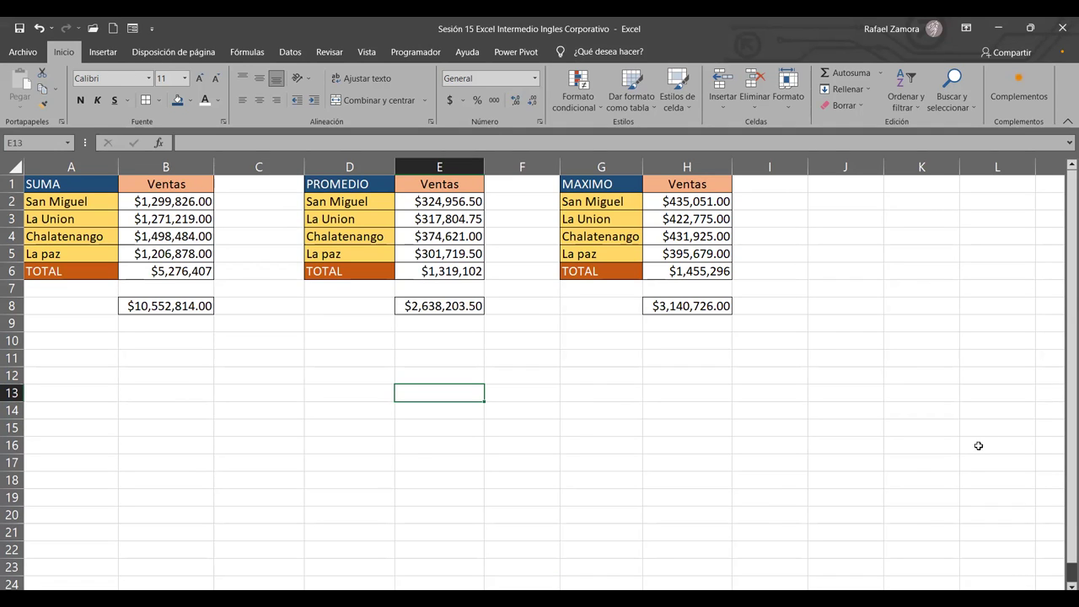
left_click(140, 239)
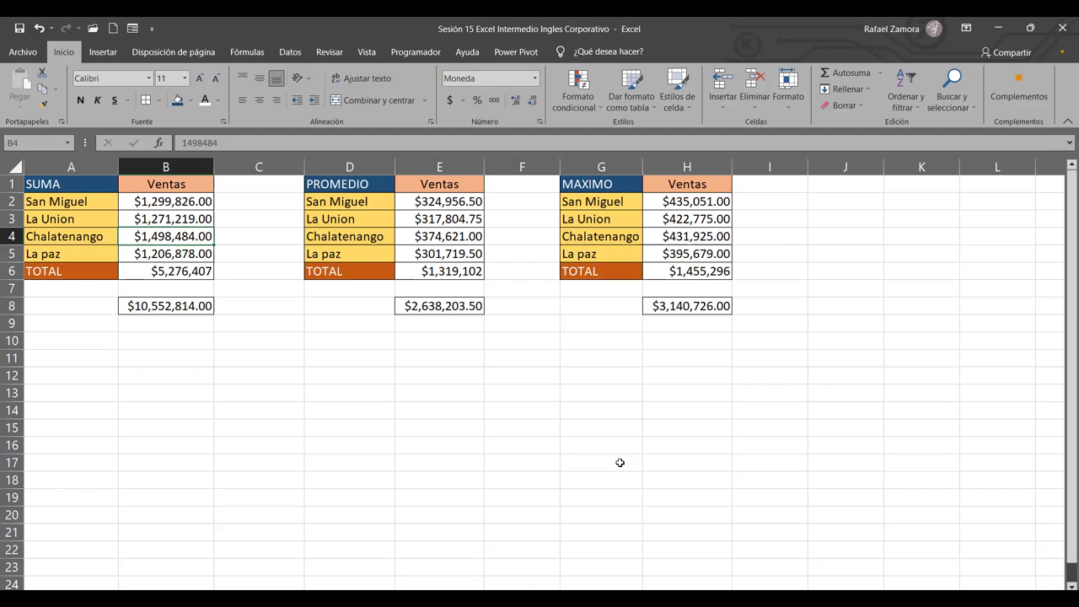
left_click(800, 461)
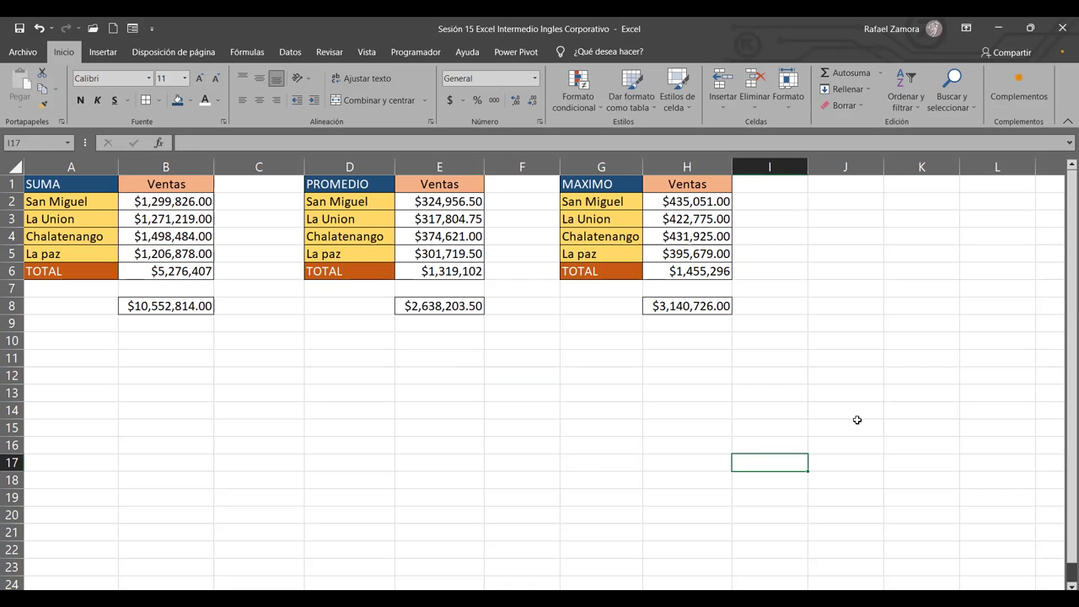